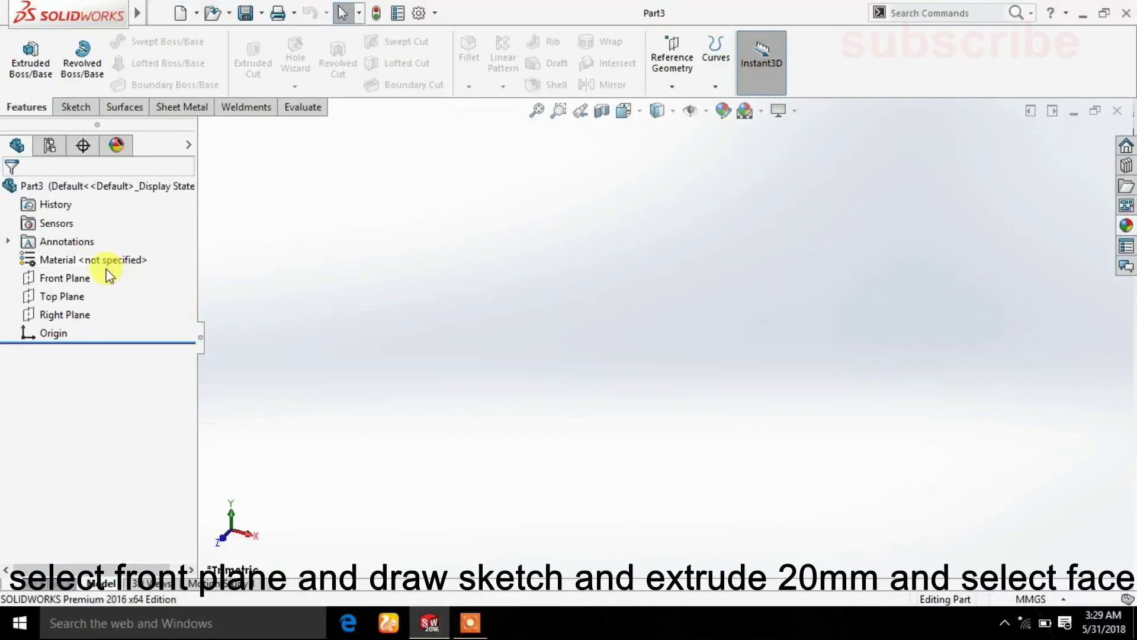
Start a sketch on the Front Plane and draw a circle above the origin
left_click(80, 276)
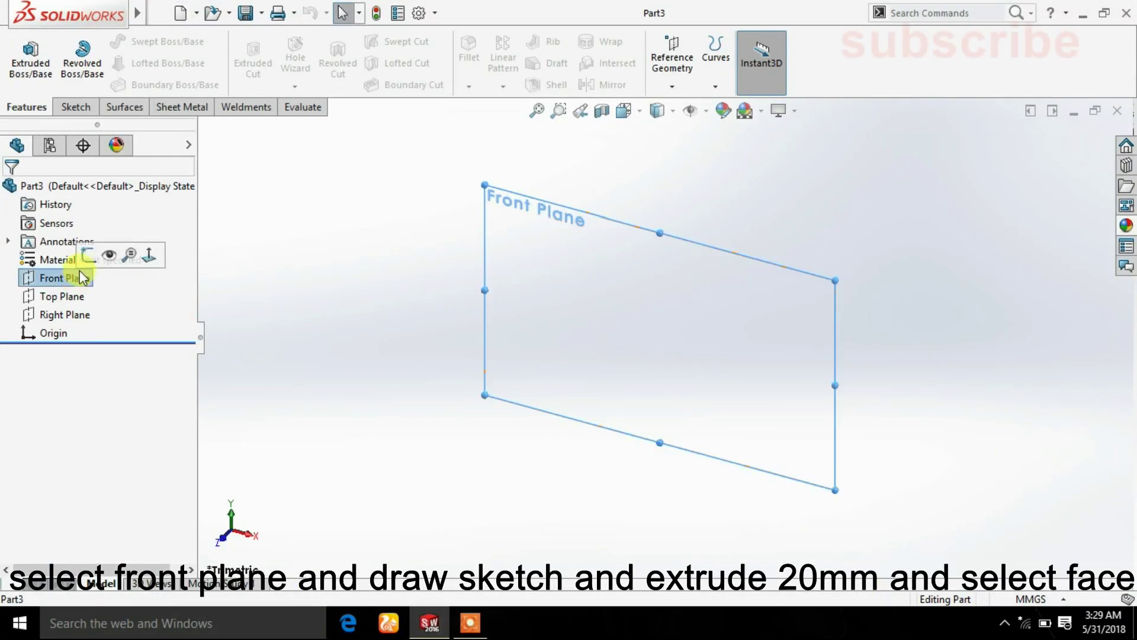
left_click(88, 255)
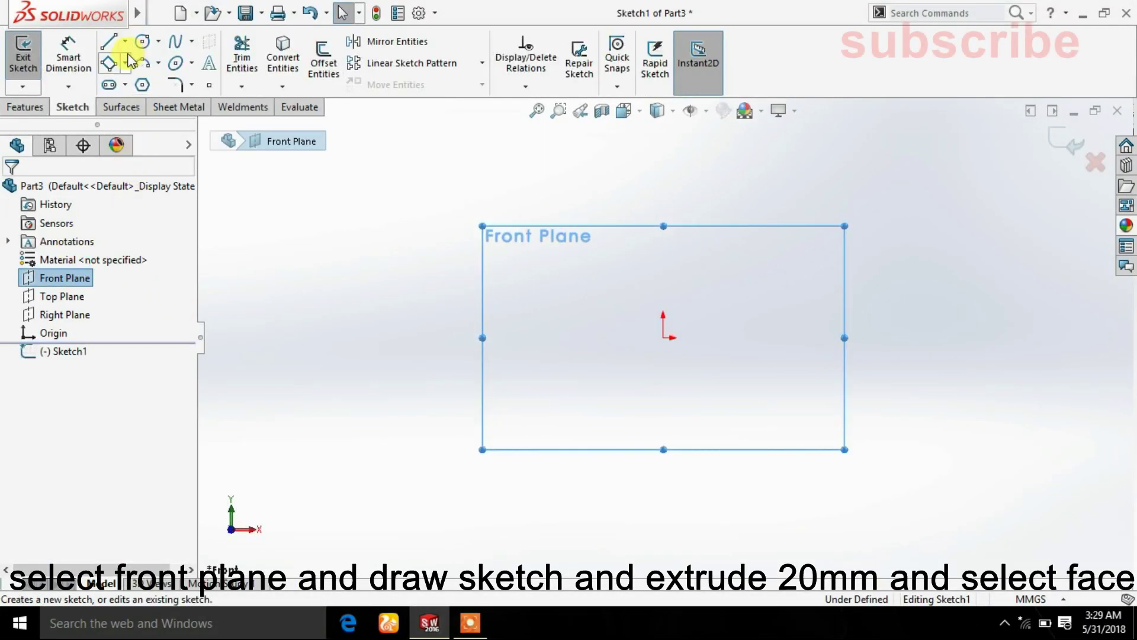
left_click(142, 42)
left_click(664, 131)
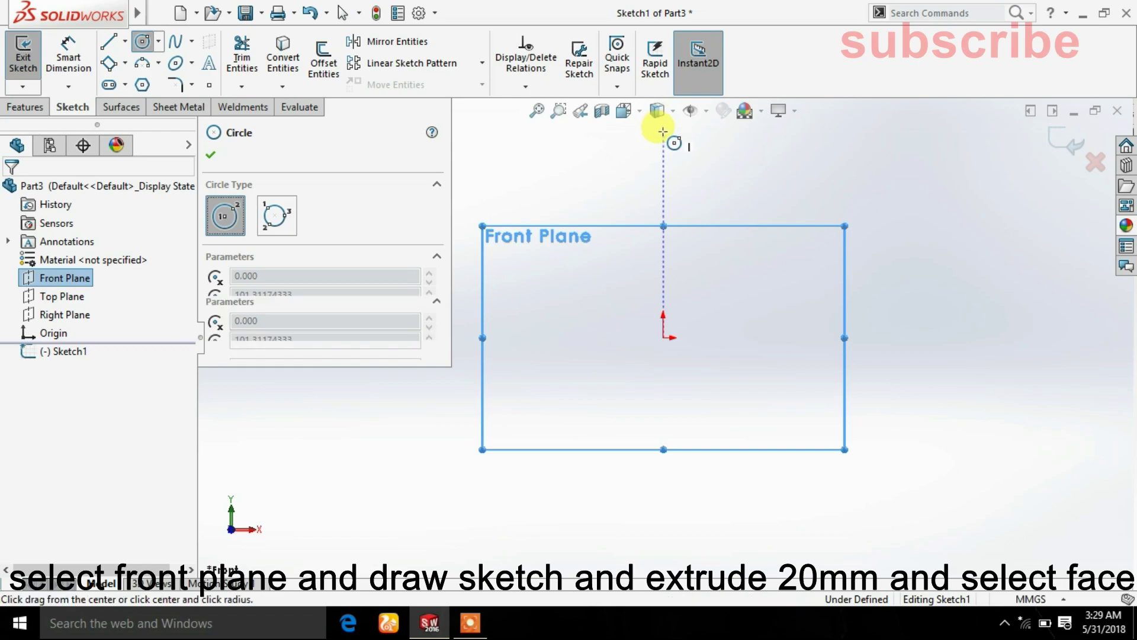
left_click(681, 168)
left_click(210, 155)
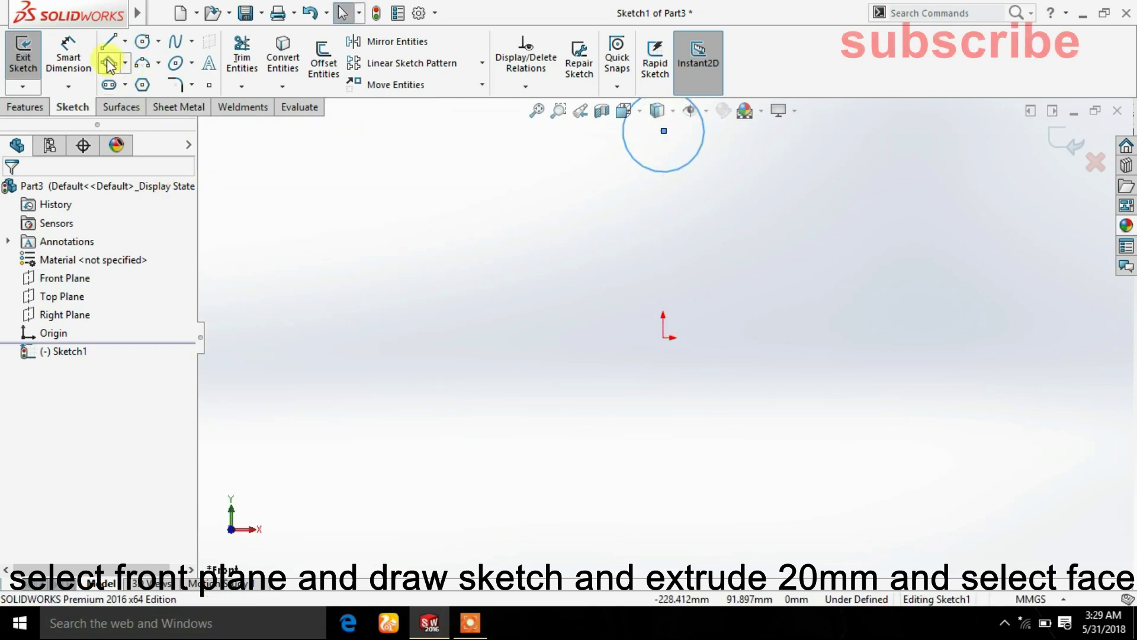
Dimension the upper circle to a 60 mm diameter
left_click(68, 53)
left_click(703, 148)
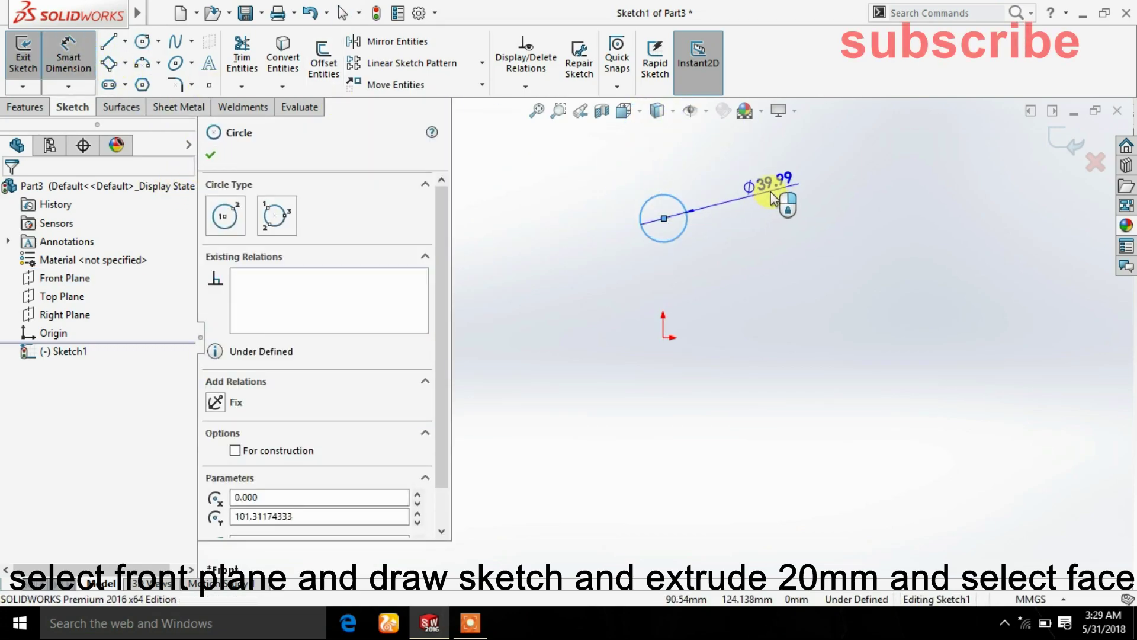
left_click(768, 196)
type("60")
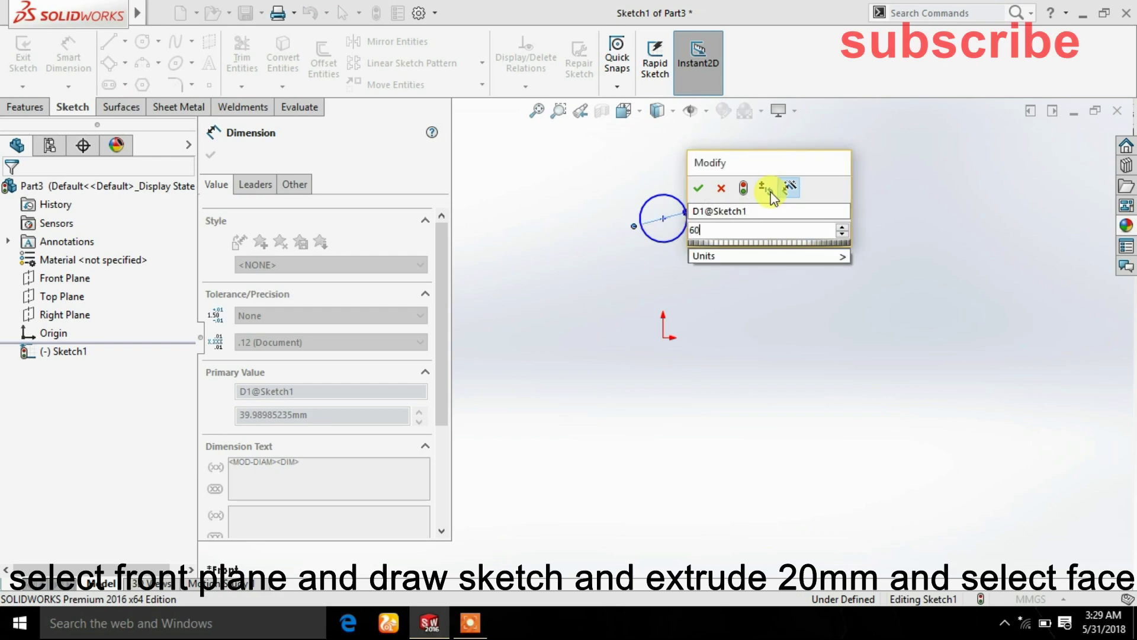
key("Return")
left_click(211, 156)
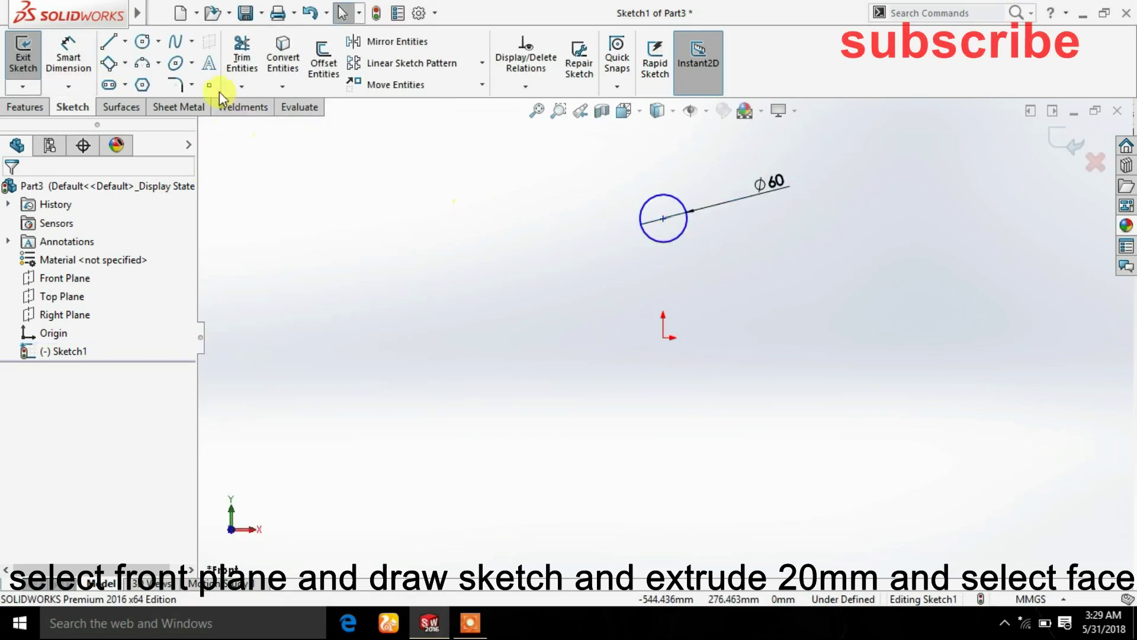
Draw two circles to the left and right below the small circle
left_click(143, 41)
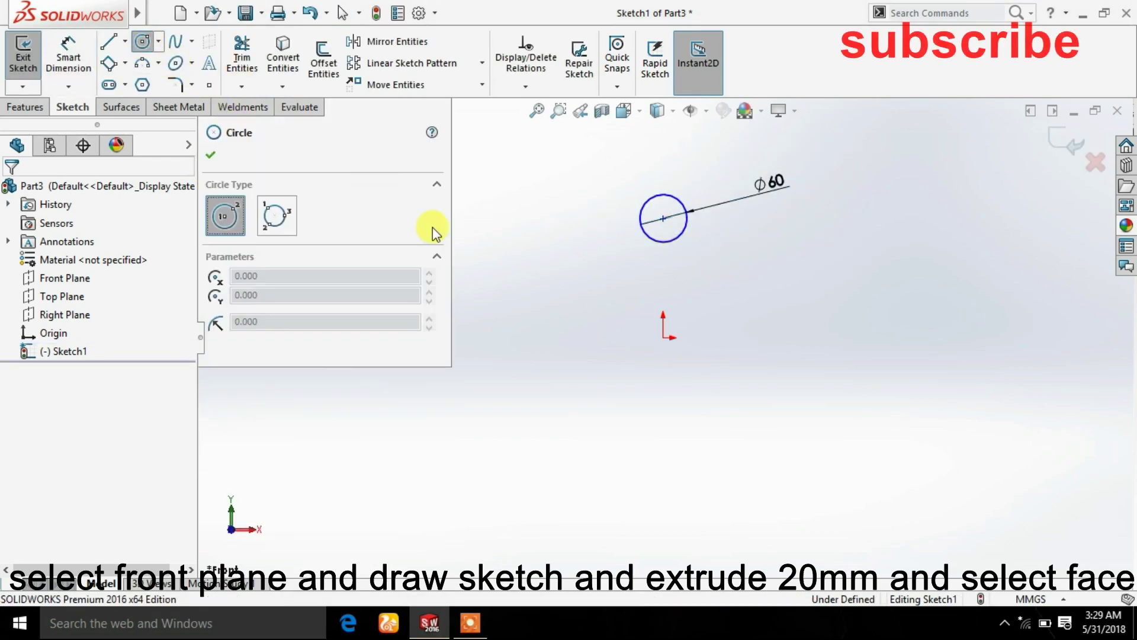
left_click(577, 279)
left_click(597, 299)
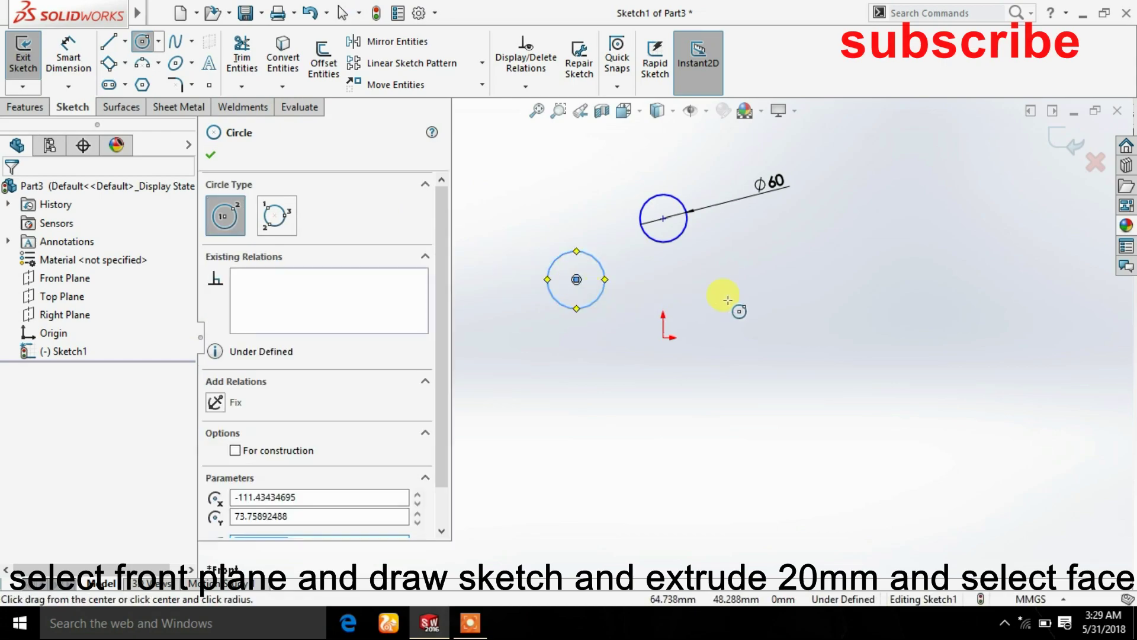
left_click(766, 280)
left_click(789, 303)
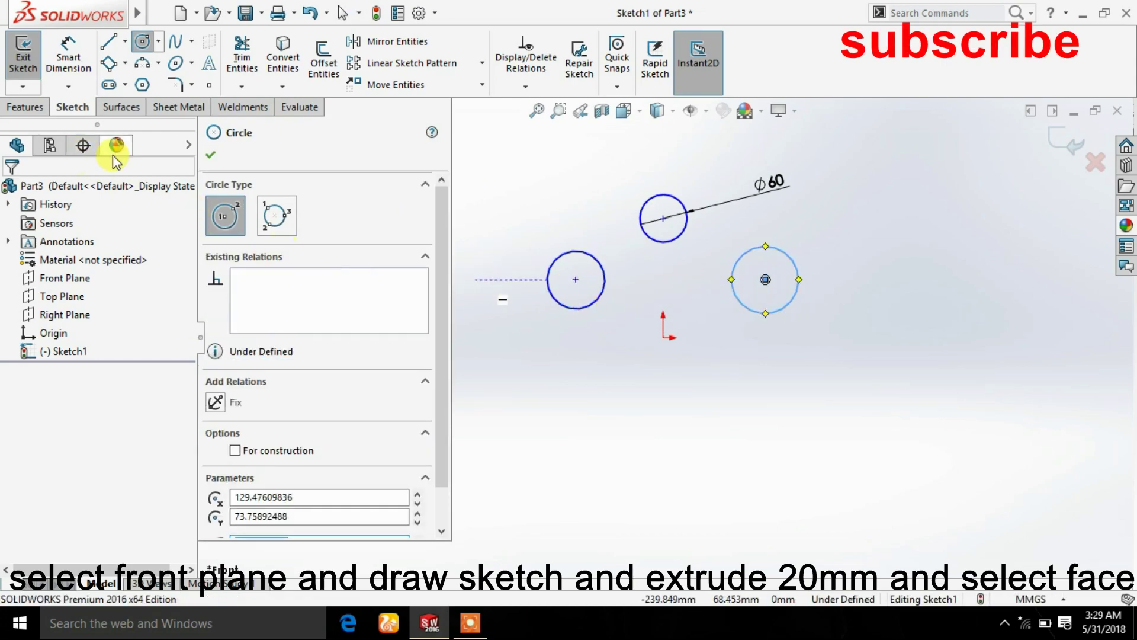
left_click(210, 154)
Draw a vertical construction centerline upward from the origin
left_click(125, 41)
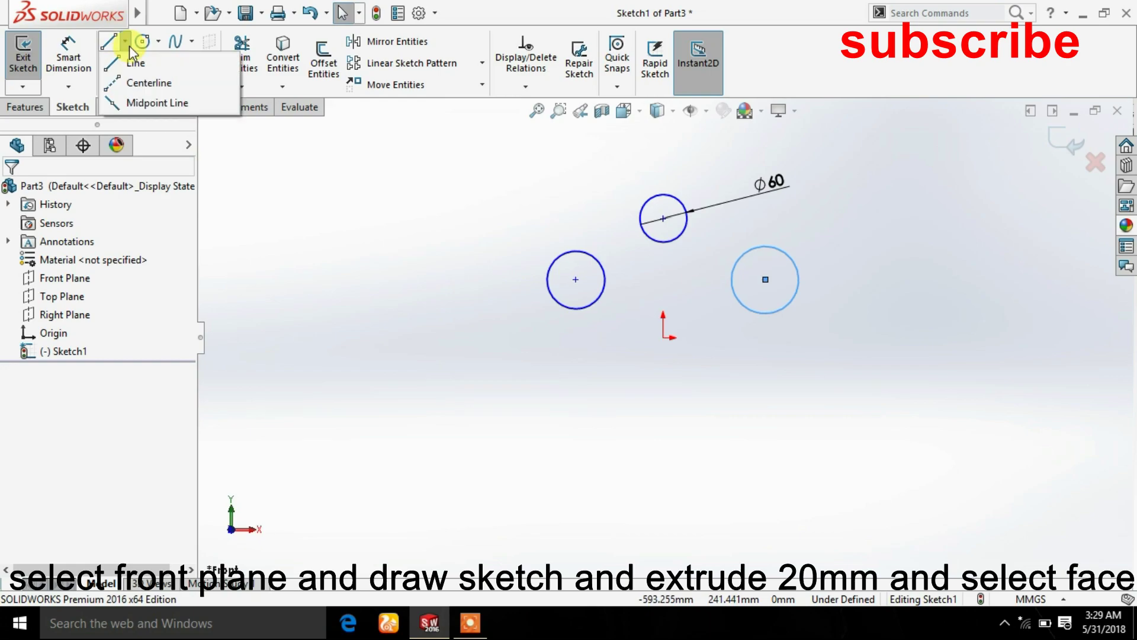
left_click(148, 81)
left_click(663, 336)
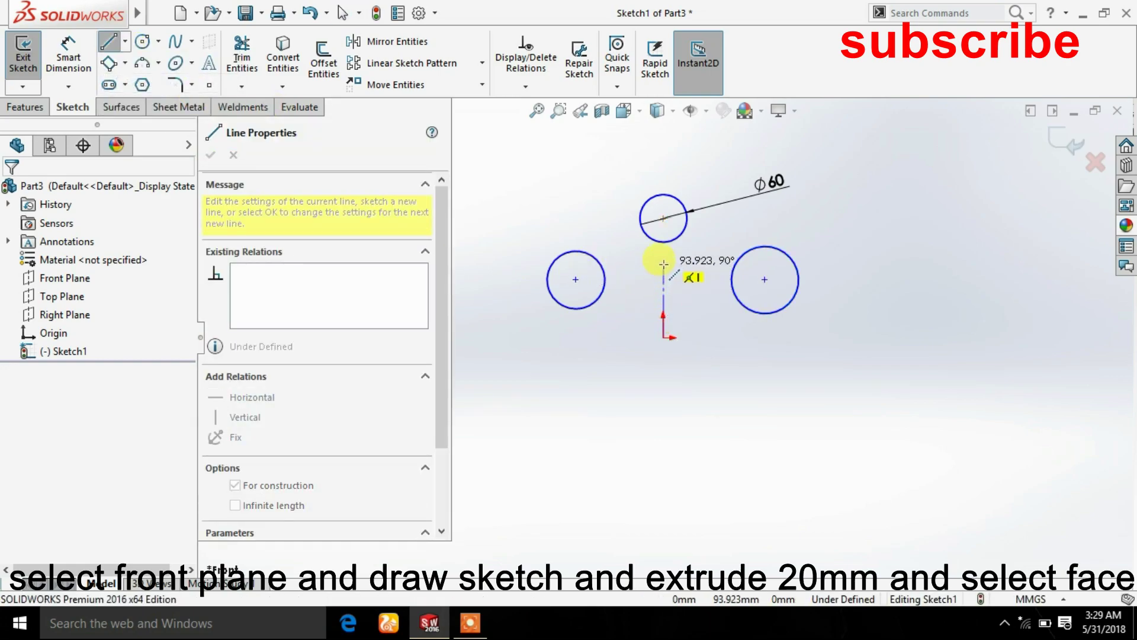
left_click(664, 264)
right_click(676, 267)
left_click(729, 279)
Make the two side circle centres symmetric about the vertical centerline
left_click(577, 281)
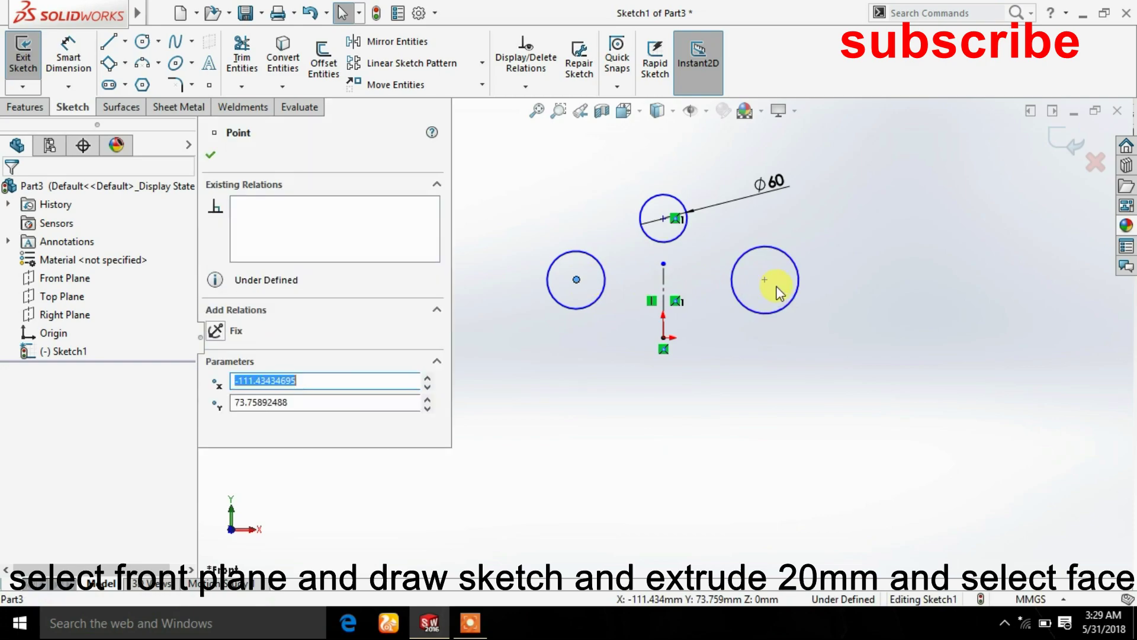
left_click(766, 279, "ctrl")
left_click(664, 286, "ctrl")
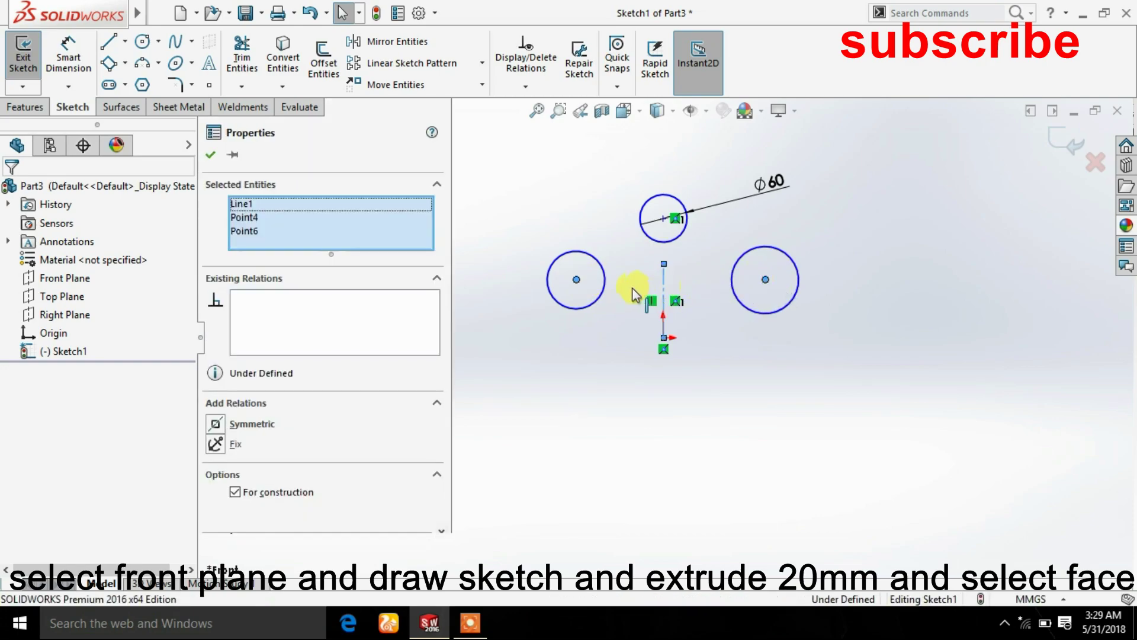
left_click(239, 426)
left_click(209, 155)
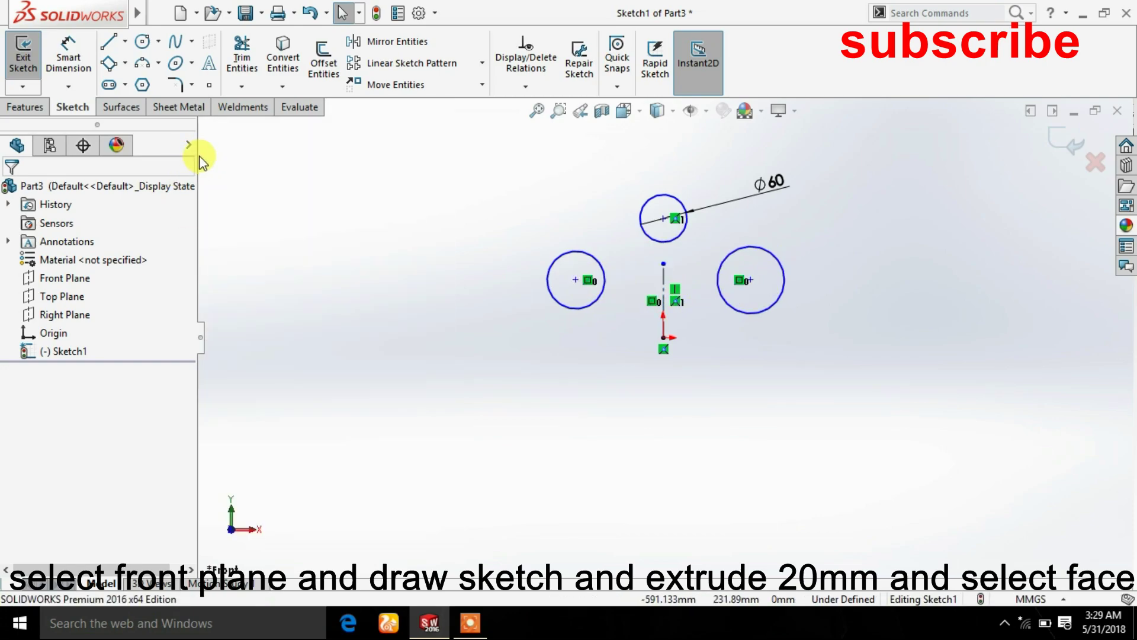
Dimension both side circles to Ø80
left_click(90, 58)
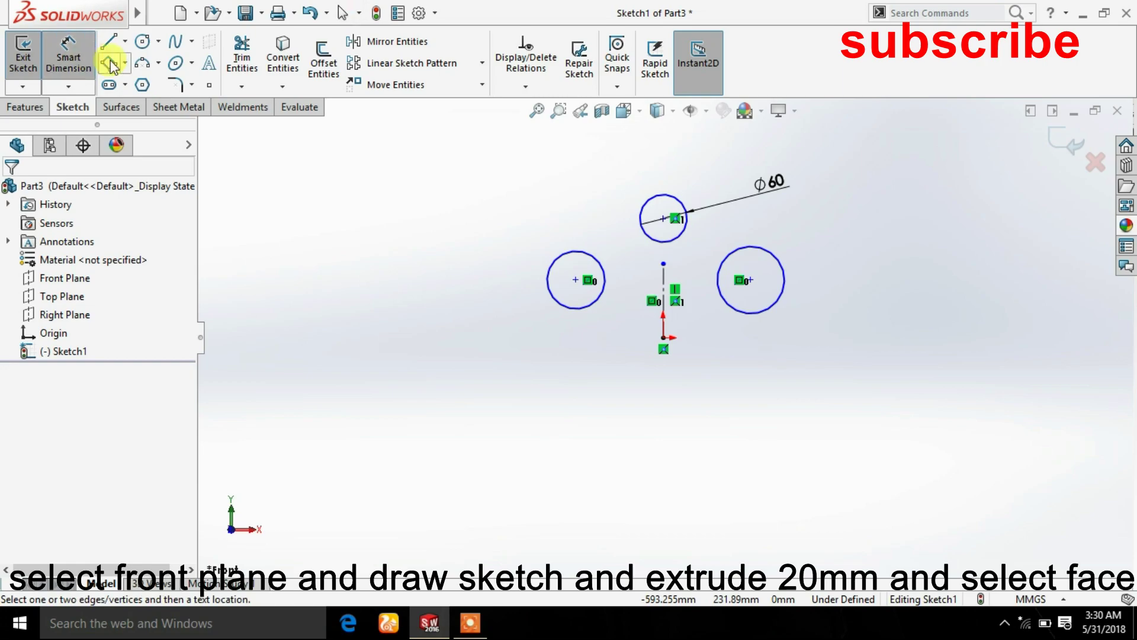
left_click(554, 253)
left_click(560, 225)
type("80")
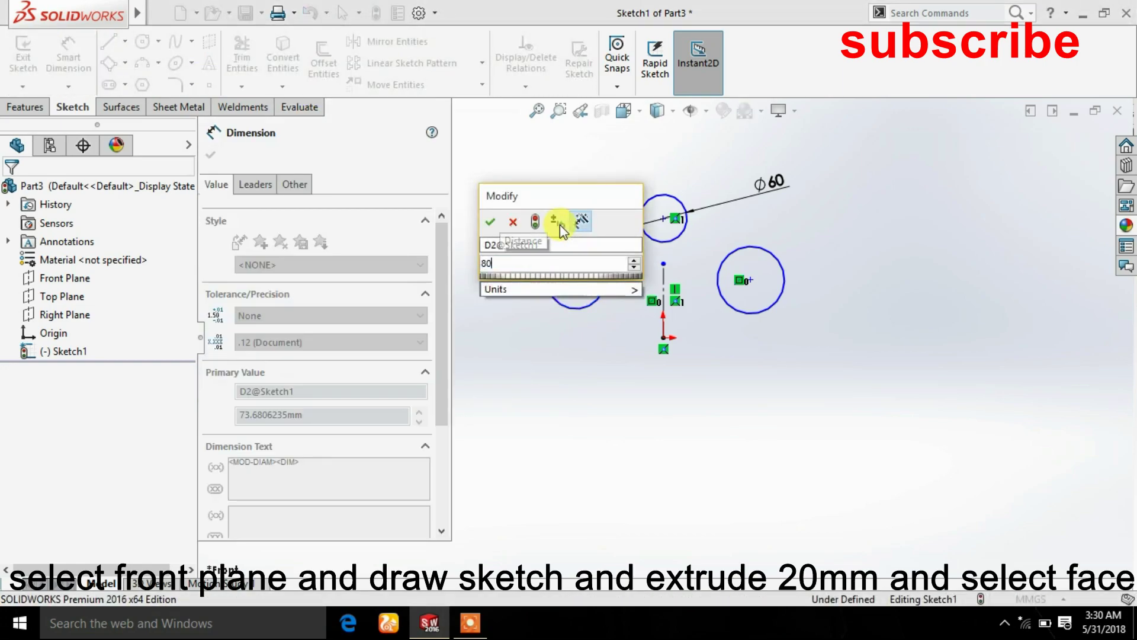
key("Return")
left_click(759, 248)
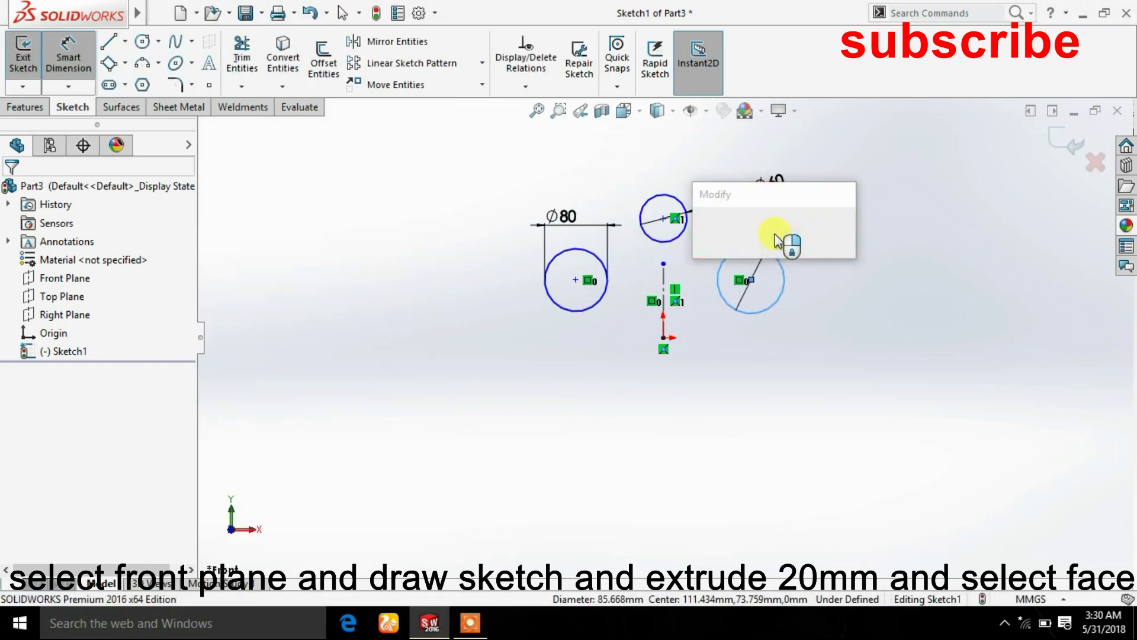
type("80")
key("Return")
Set the spacing between the two Ø80 circle centres to 220 mm
left_click(577, 280)
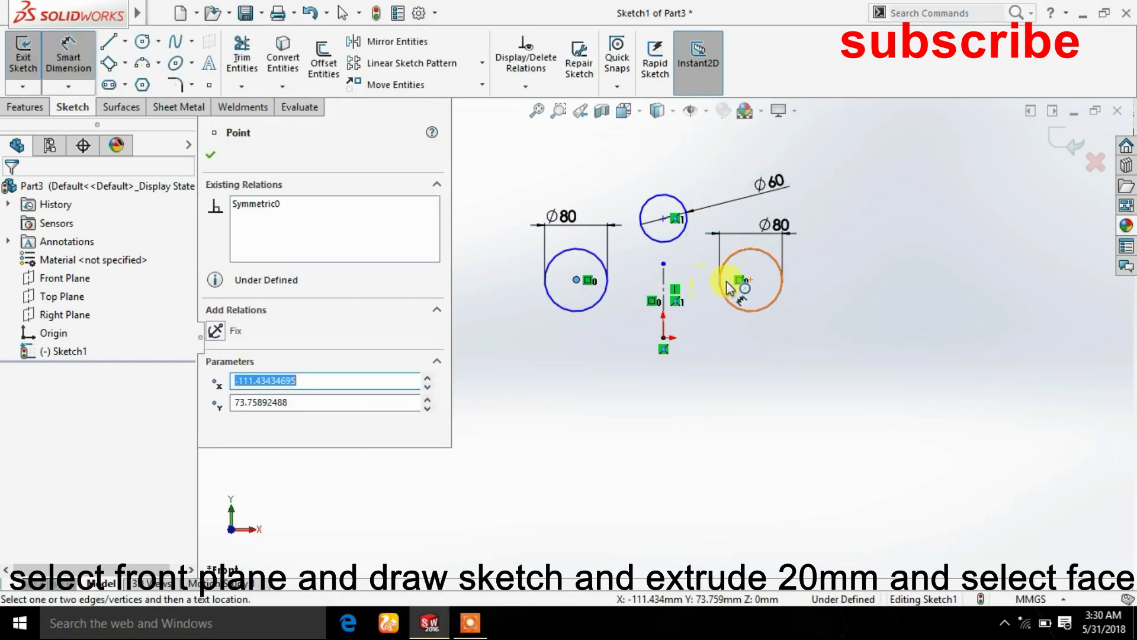
left_click(751, 280)
left_click(730, 386)
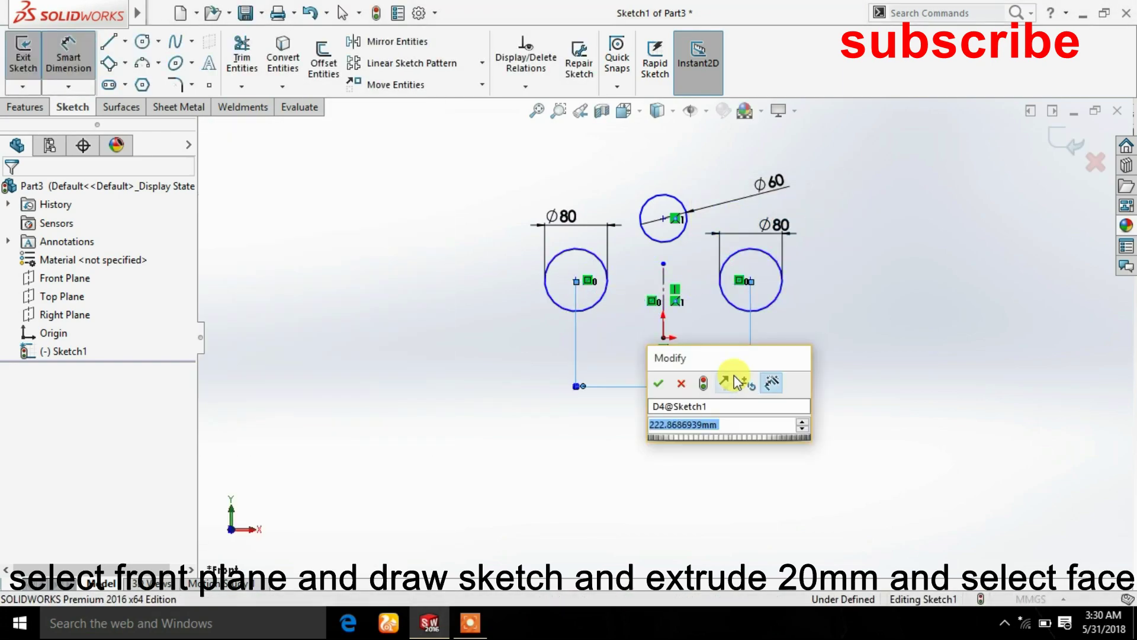
type("220")
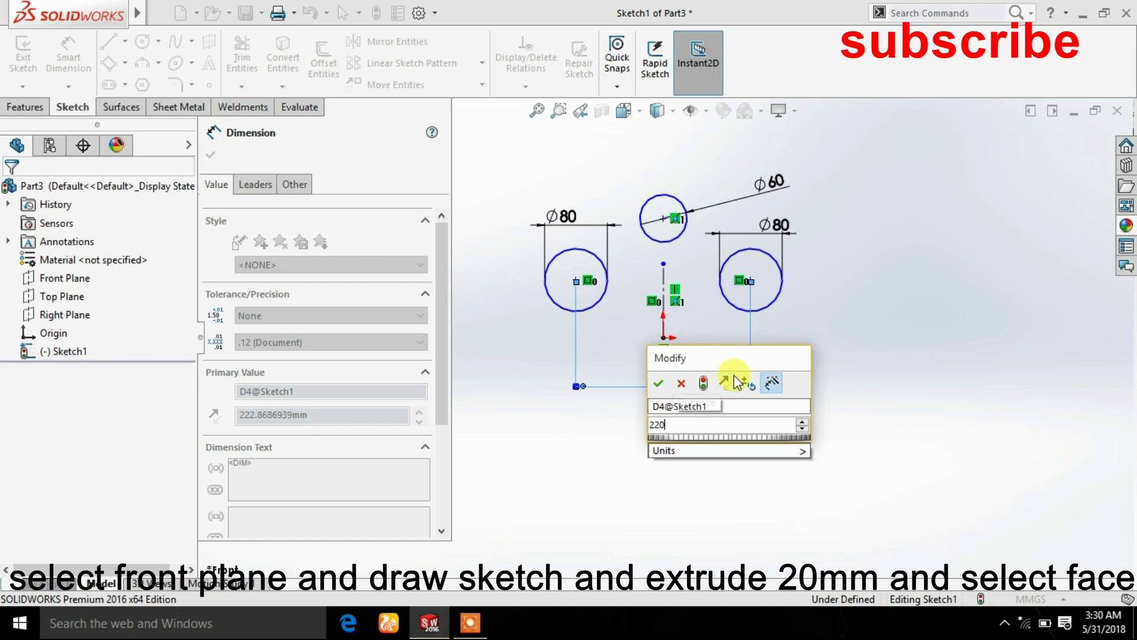
left_click(658, 383)
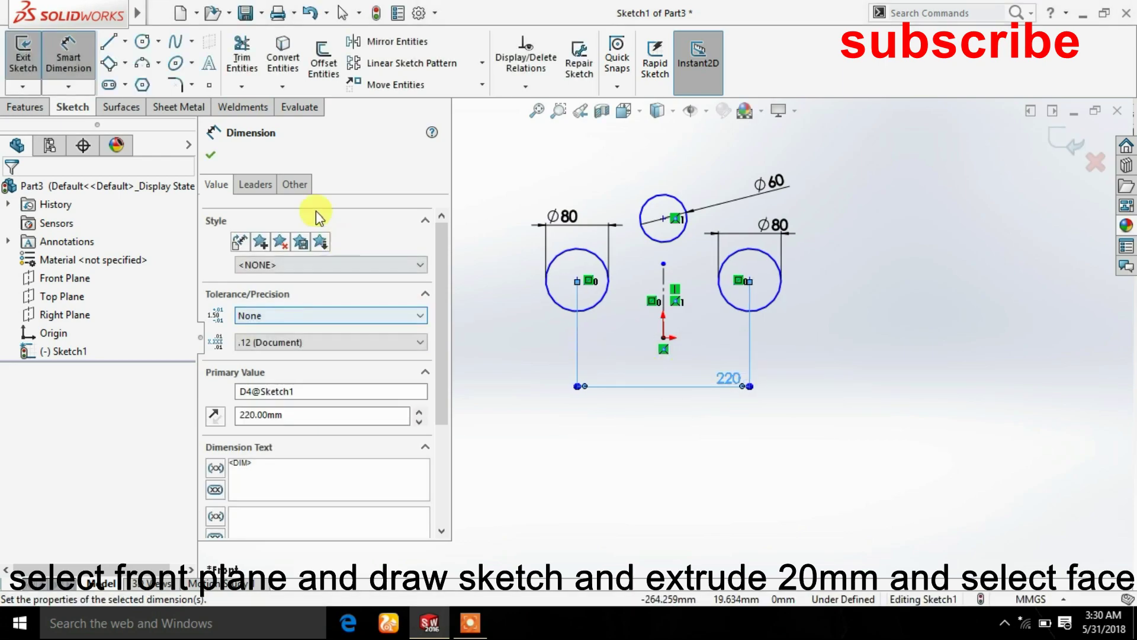
left_click(210, 158)
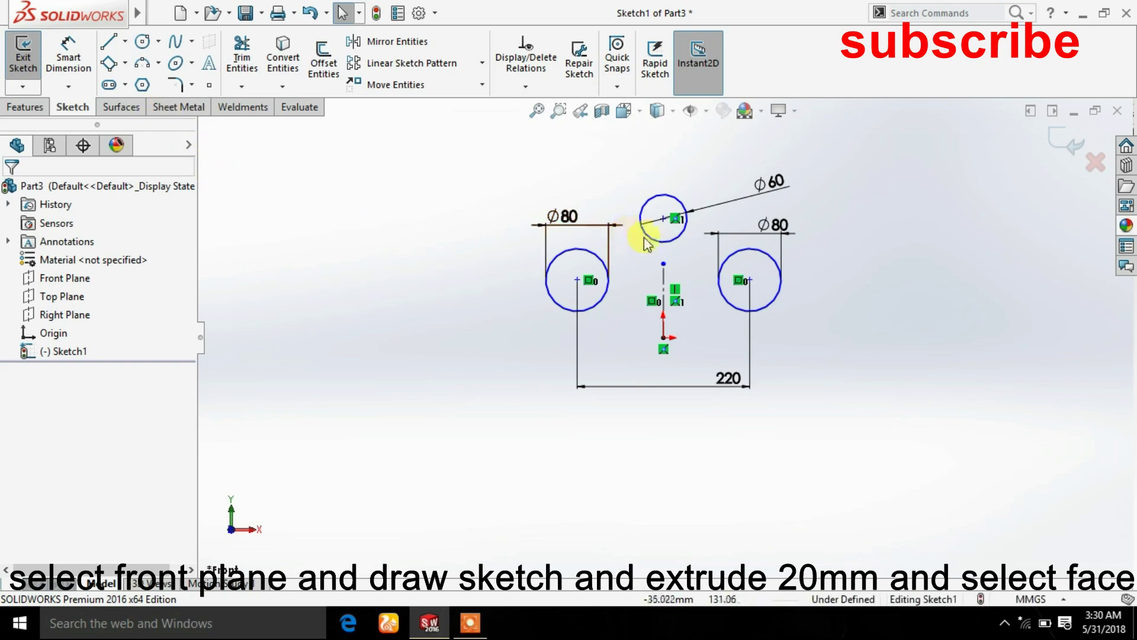
Place the Ø60 circle 180 mm above the origin
left_click(663, 337)
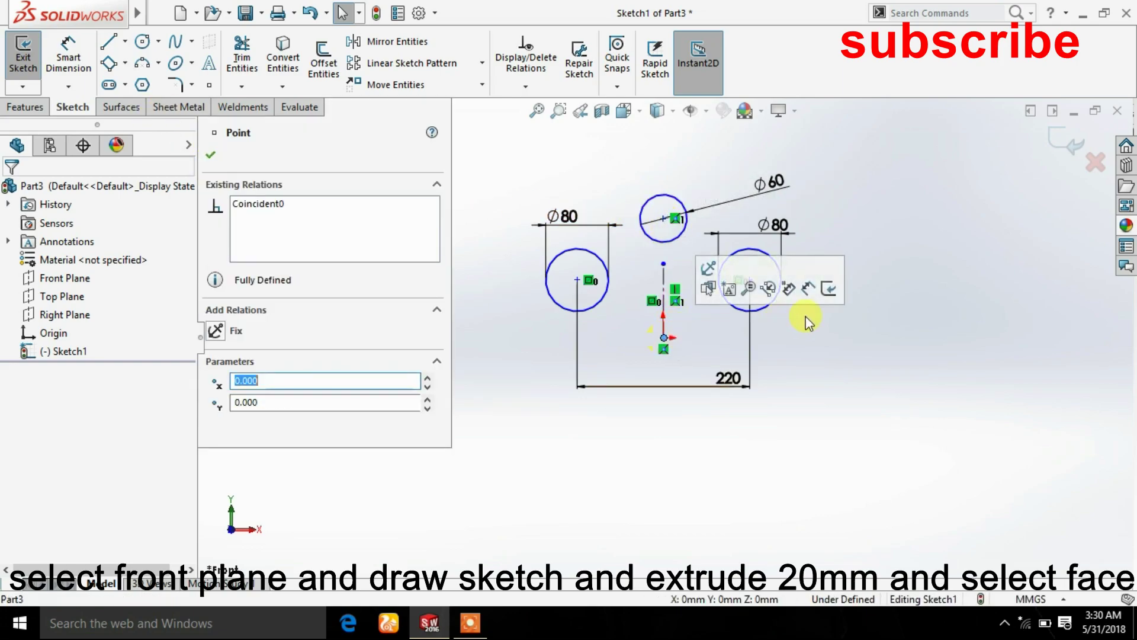
left_click(69, 56)
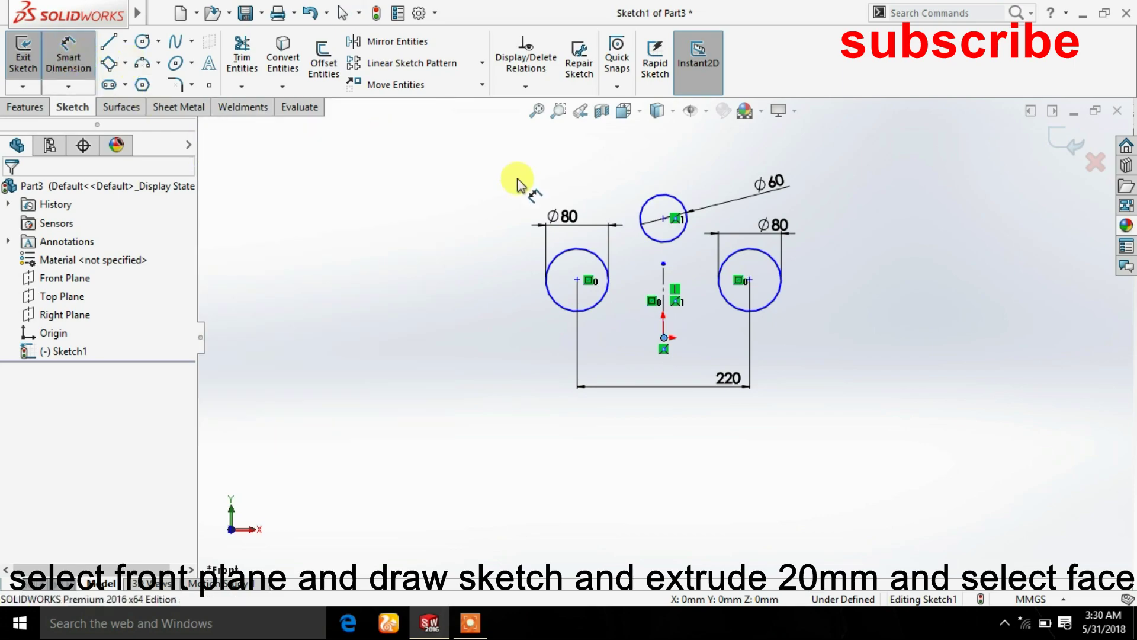
left_click(662, 219)
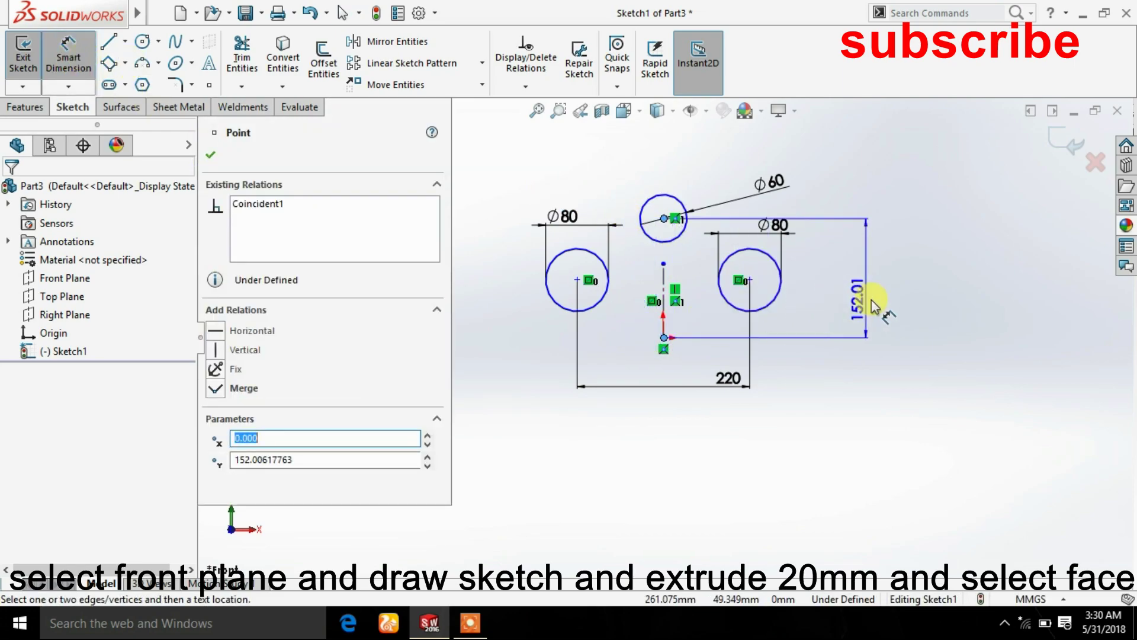
left_click(889, 303)
type("180")
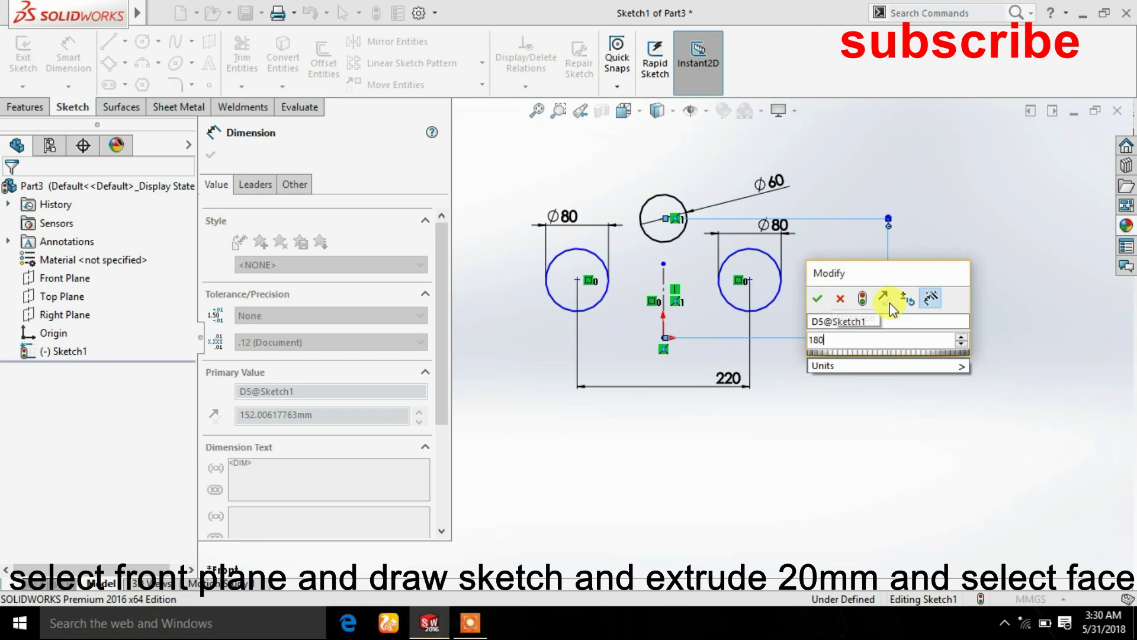
key("Return")
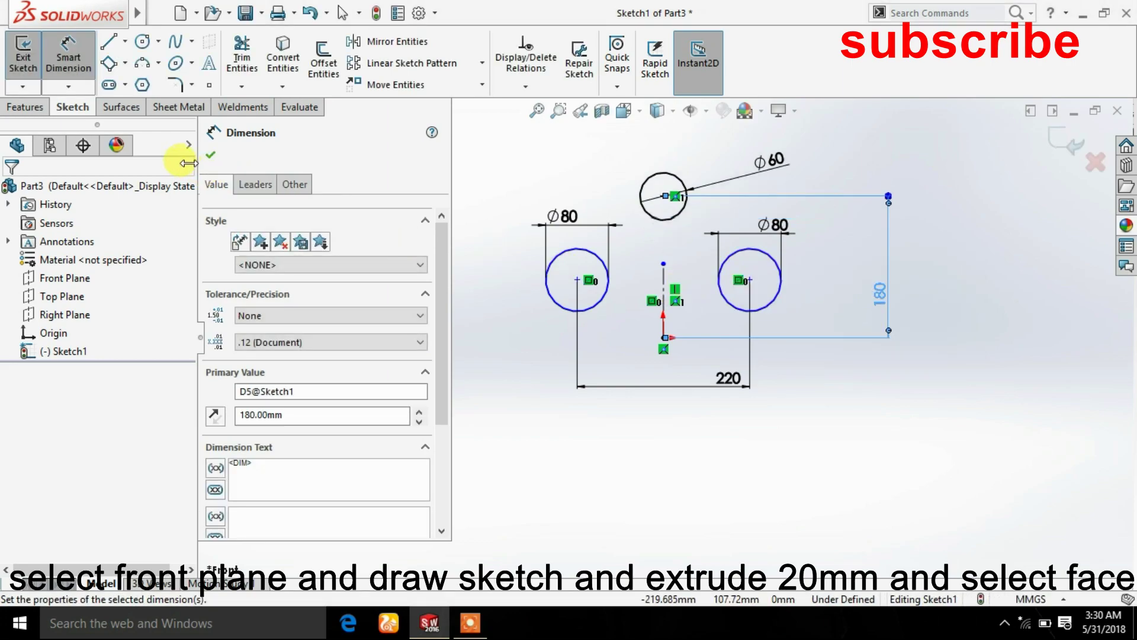
key("Escape")
Draw a new circle below the origin and dimension it Ø60
left_click(142, 43)
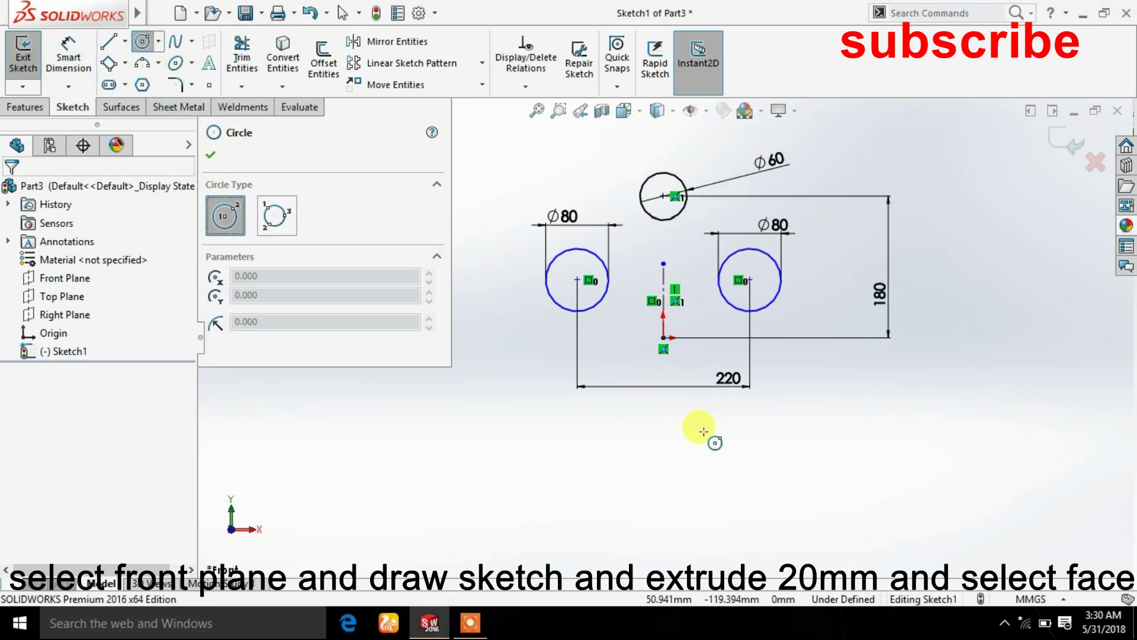
left_click(662, 437)
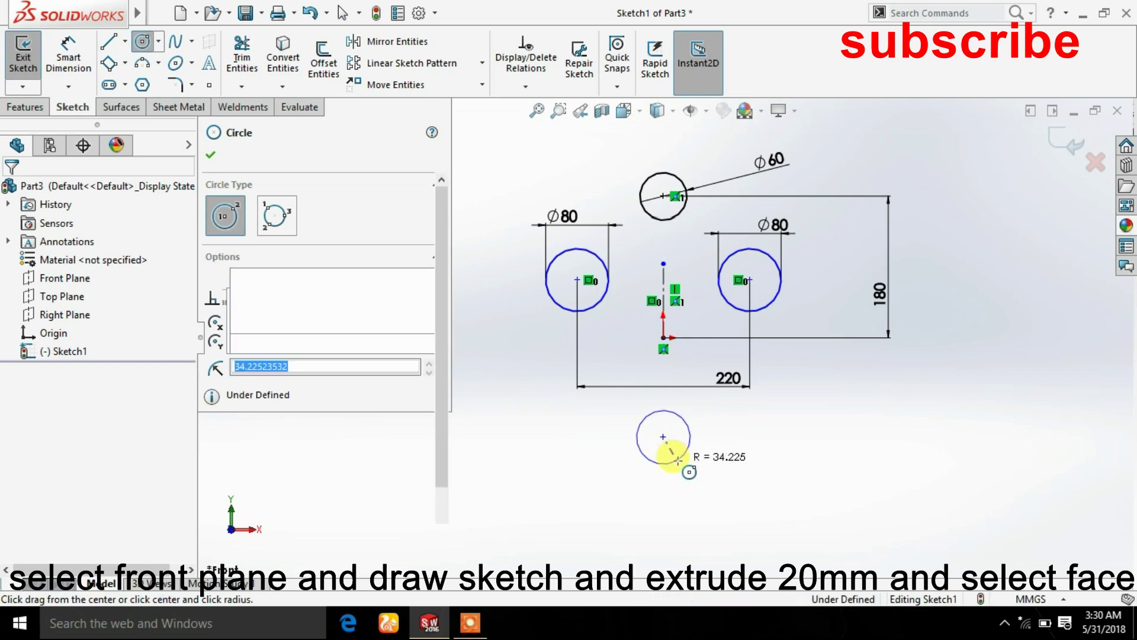
left_click(682, 456)
left_click(210, 156)
left_click(68, 57)
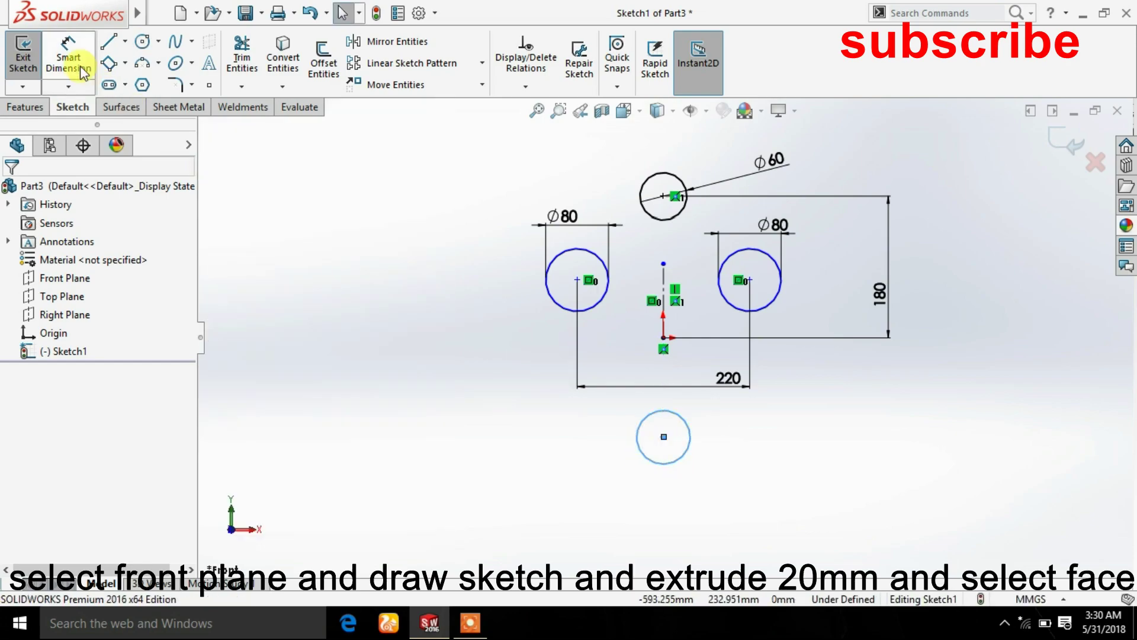
left_click(687, 423)
left_click(793, 449)
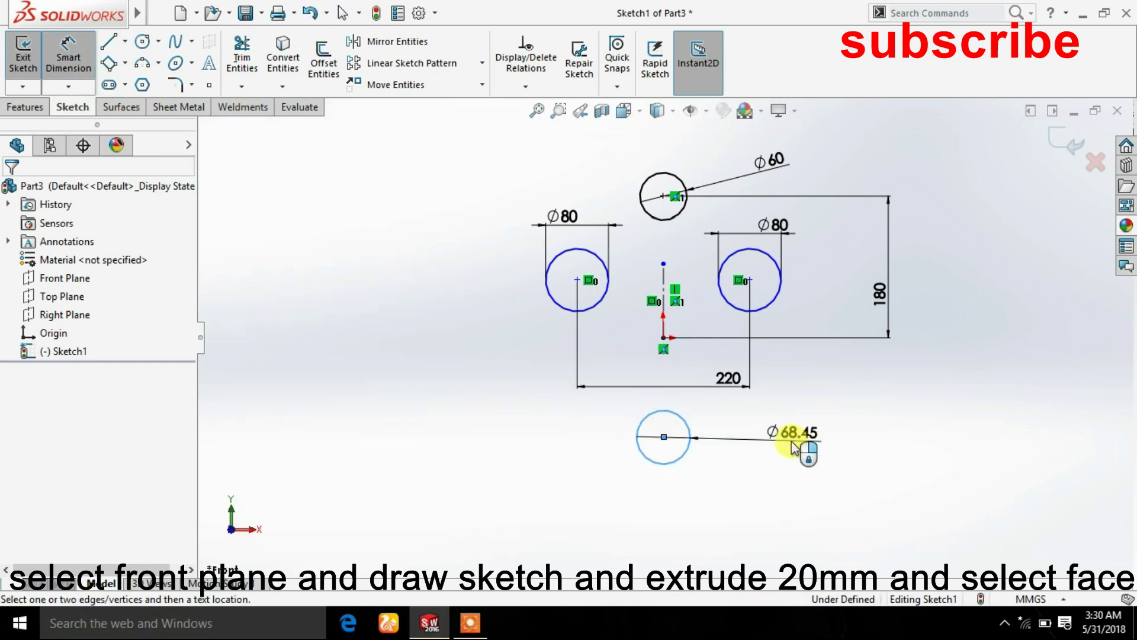
type("60")
key("Return")
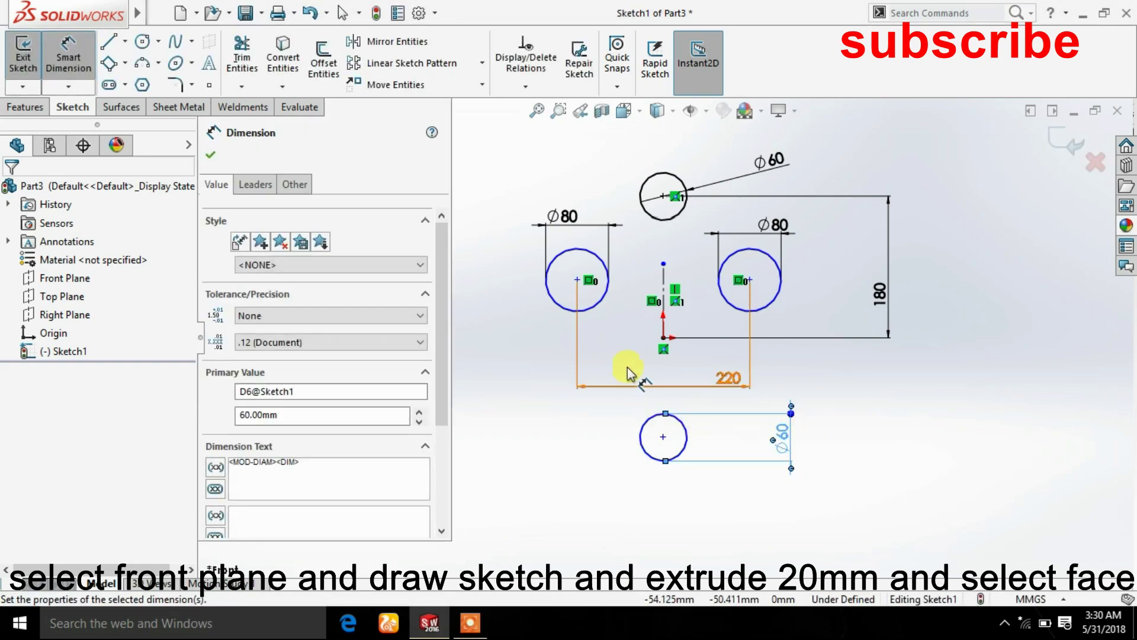
Locate the lower circle's centre 150 mm straight below the origin
left_click(664, 337)
left_click(664, 437)
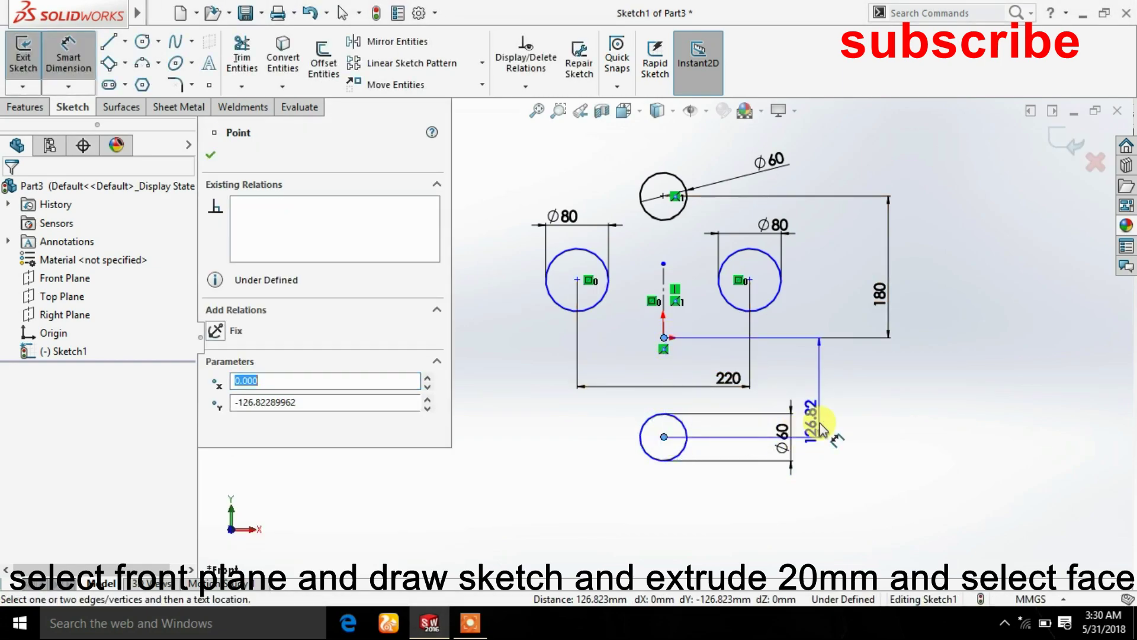
left_click(888, 429)
type("150")
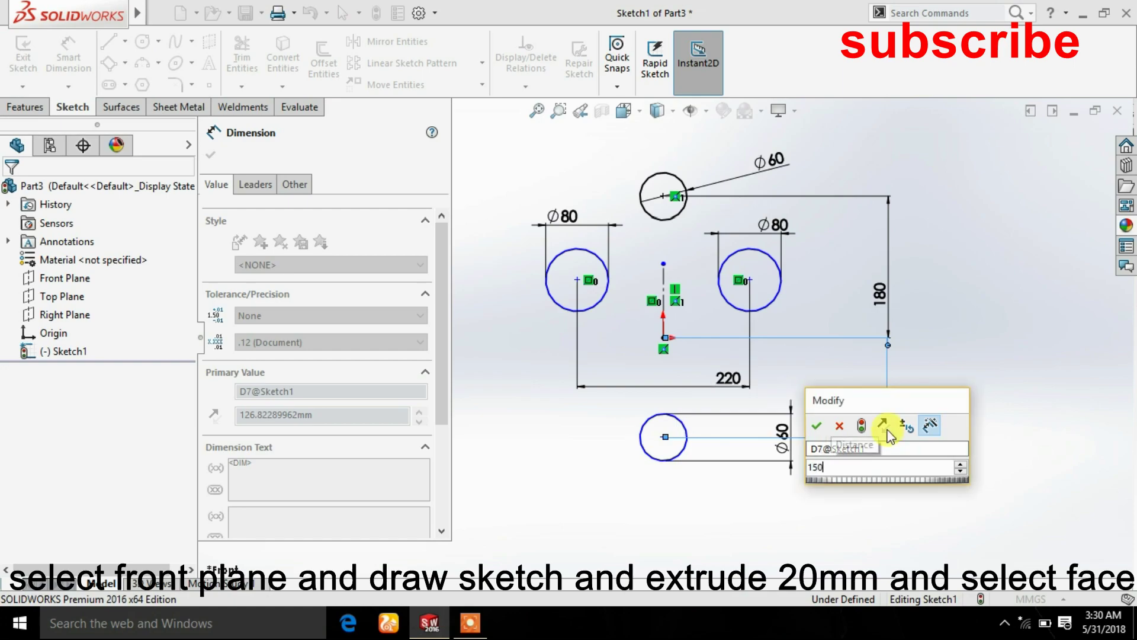
key("Return")
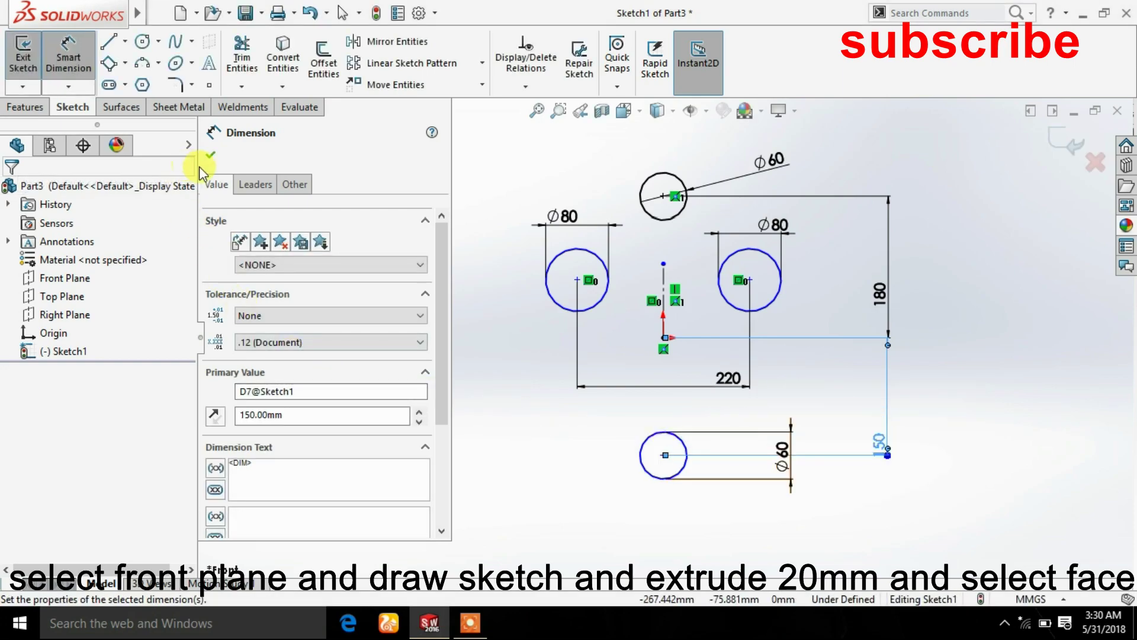
left_click(210, 155)
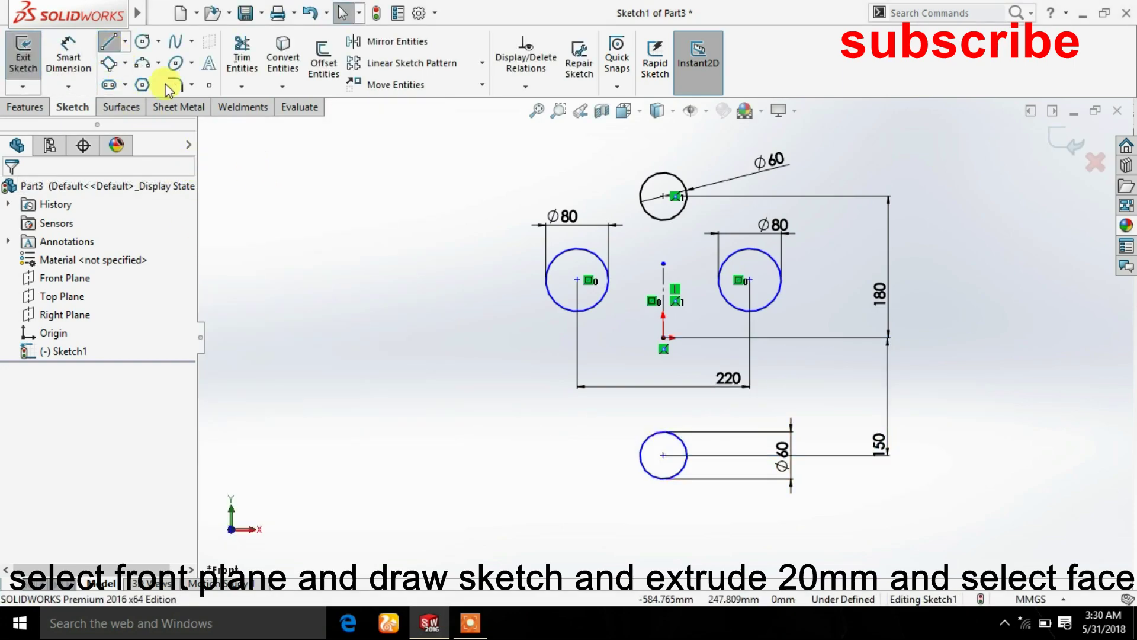
Draw two slanted lines from the Ø80 circles down to the lower circle
left_click(492, 279)
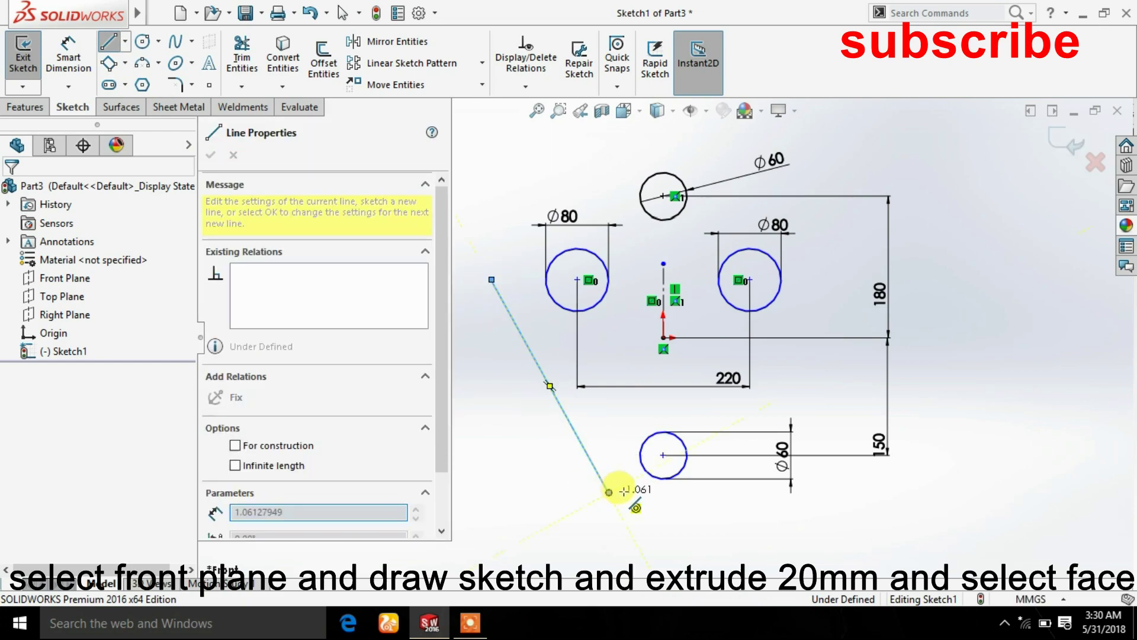
right_click(624, 490)
left_click(667, 388)
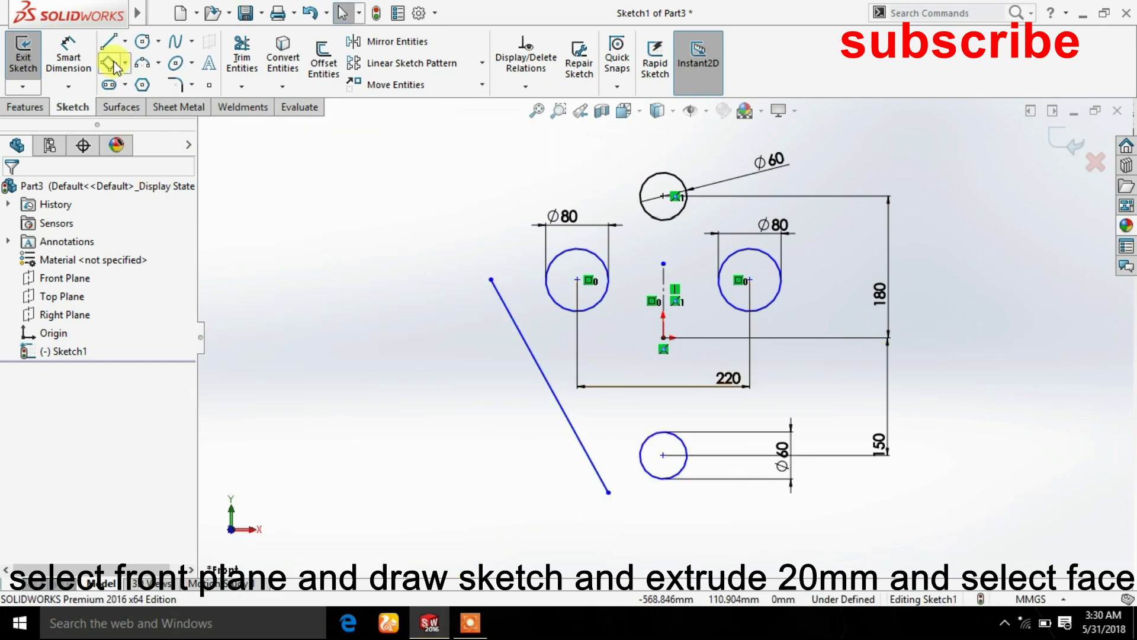
left_click(108, 43)
left_click(811, 278)
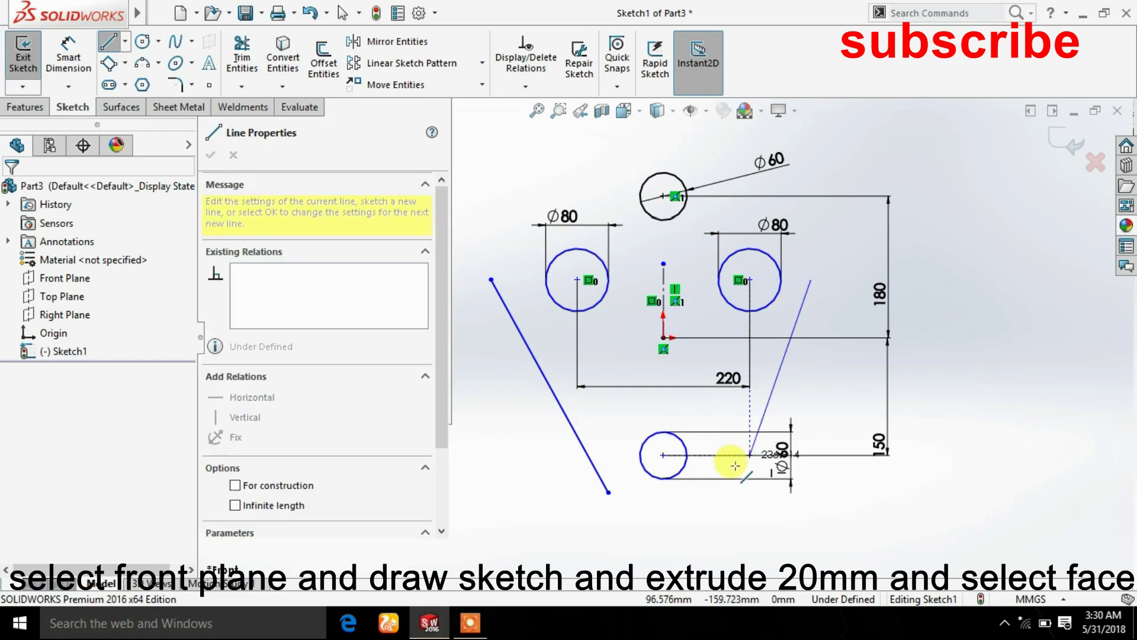
left_click(697, 493)
right_click(754, 375)
left_click(801, 390)
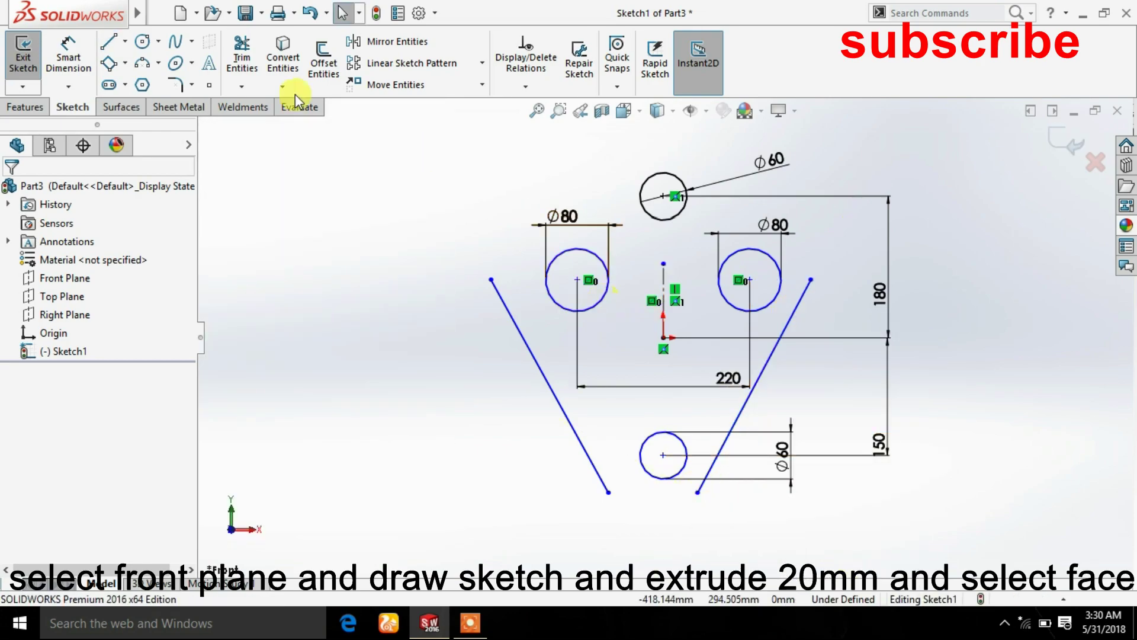
Draw two upper slanted lines linking the Ø80 circles toward the Ø60 circle
left_click(109, 42)
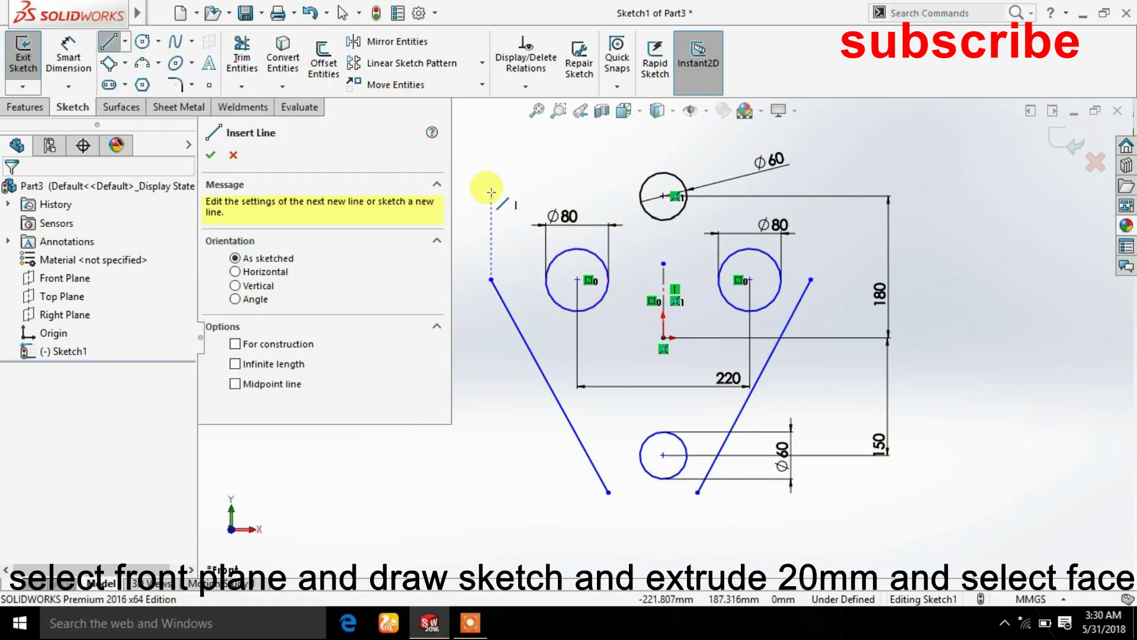
left_click(498, 253)
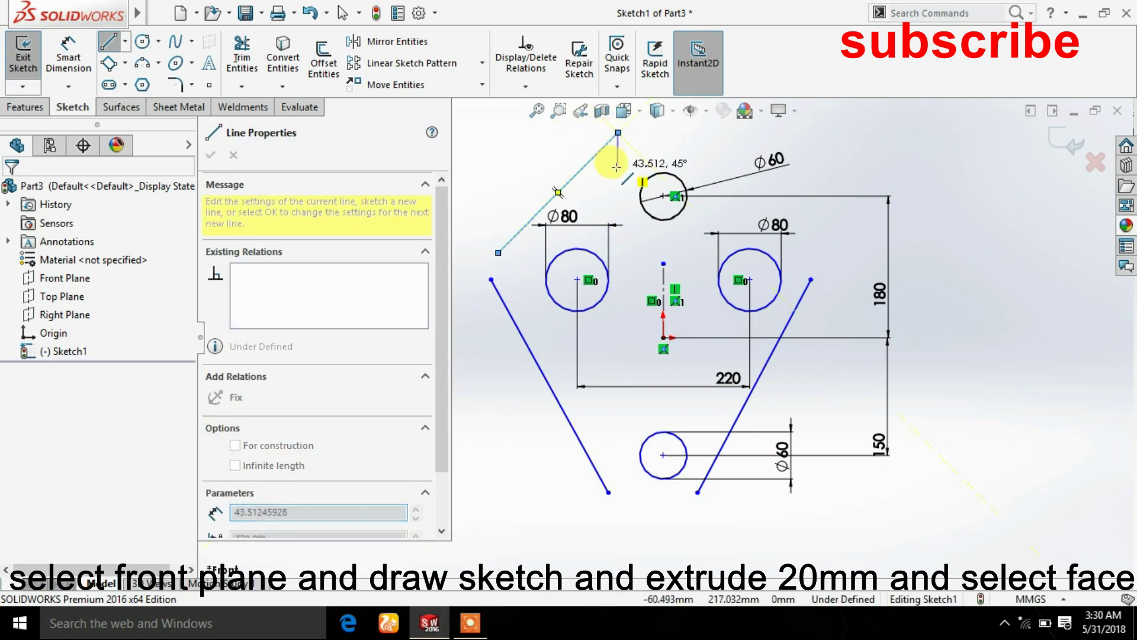
right_click(619, 169)
left_click(639, 181)
left_click(108, 42)
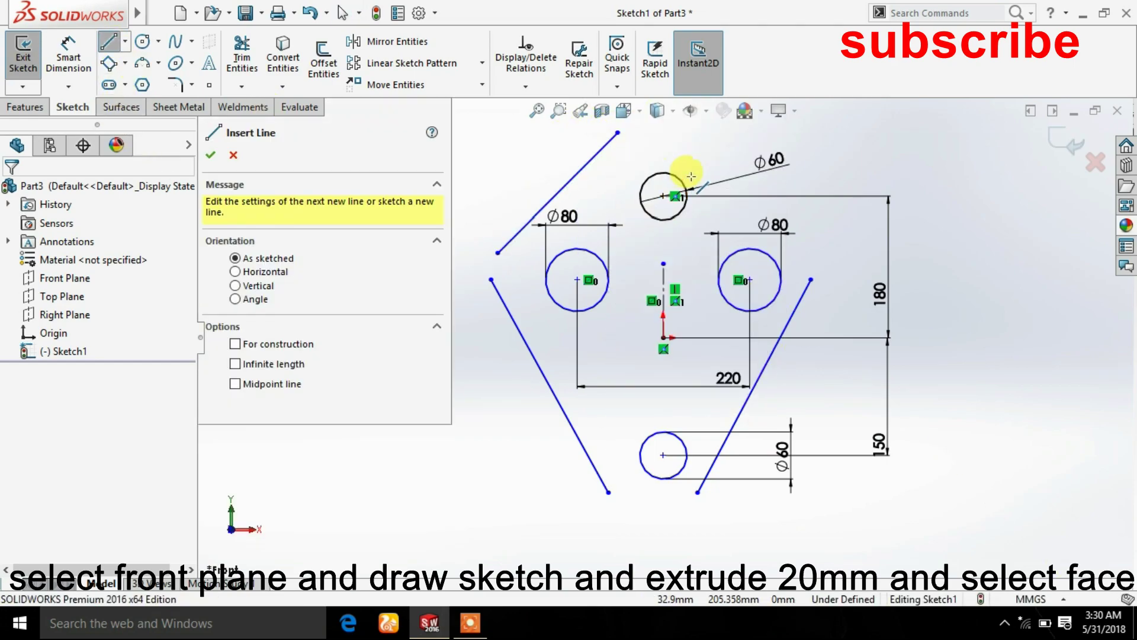
left_click(689, 159)
left_click(811, 258)
right_click(835, 246)
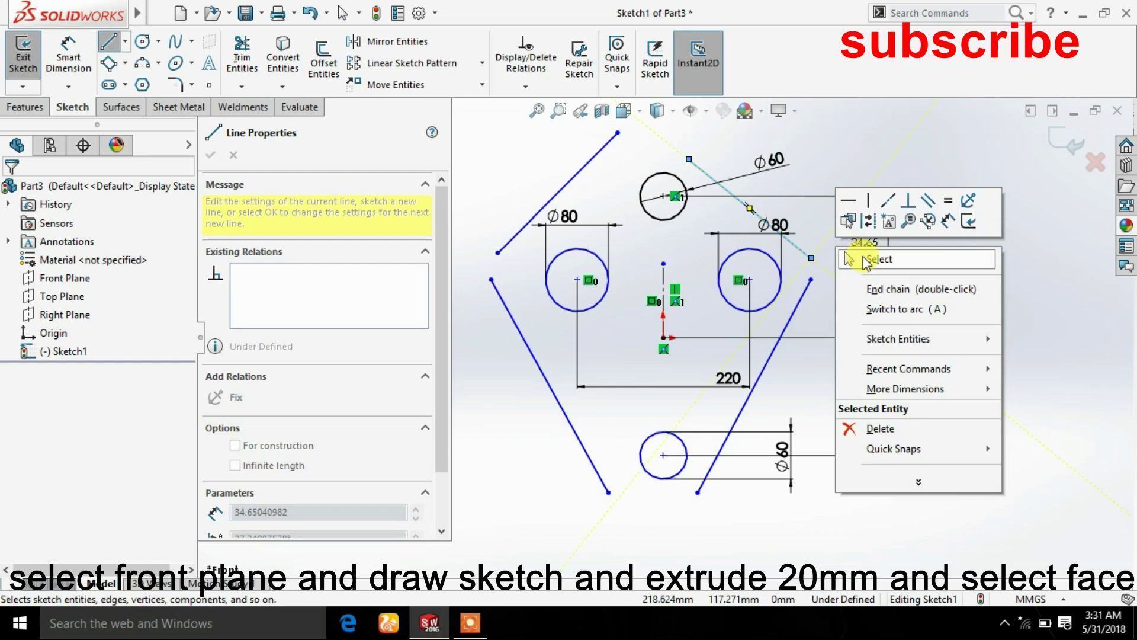
left_click(859, 253)
scroll(551, 290, "down", 2)
Make the lower-left line tangent to the left Ø80 and lower circles, and the right line tangent to the lower circle
scroll(545, 305, "down", 2)
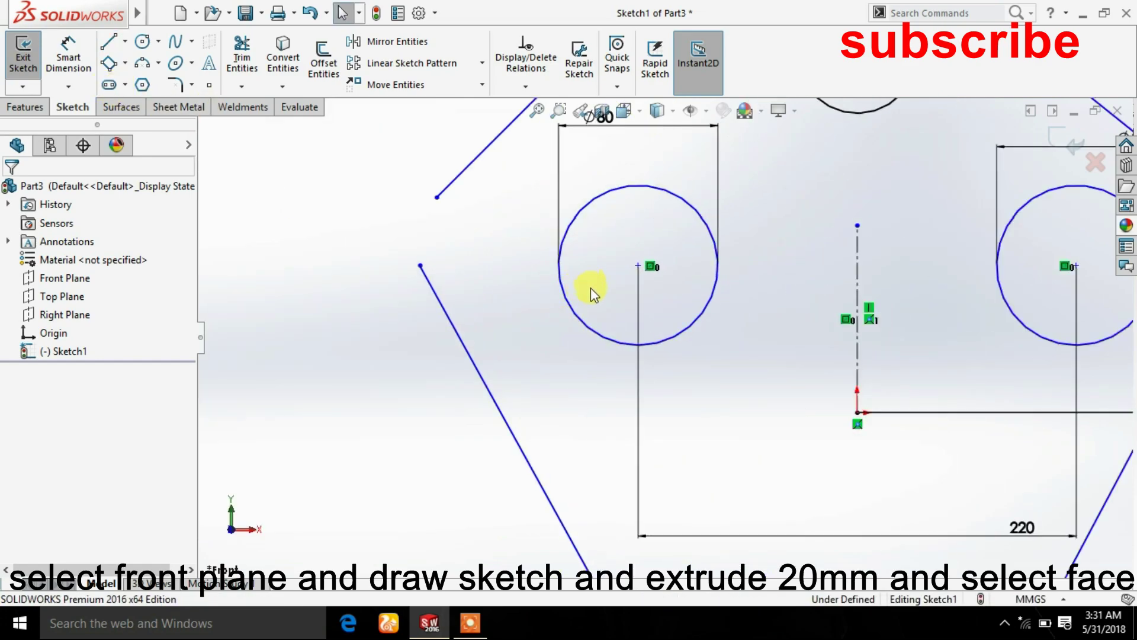
left_click_drag(590, 284, 457, 371)
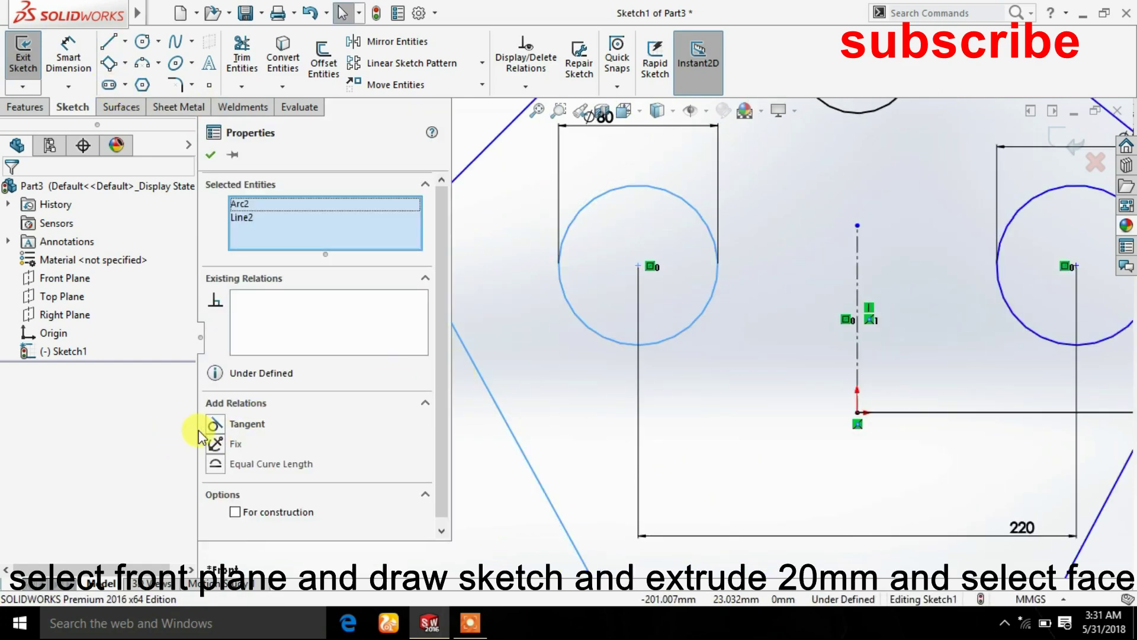
left_click(215, 424)
scroll(782, 498, "up", 3)
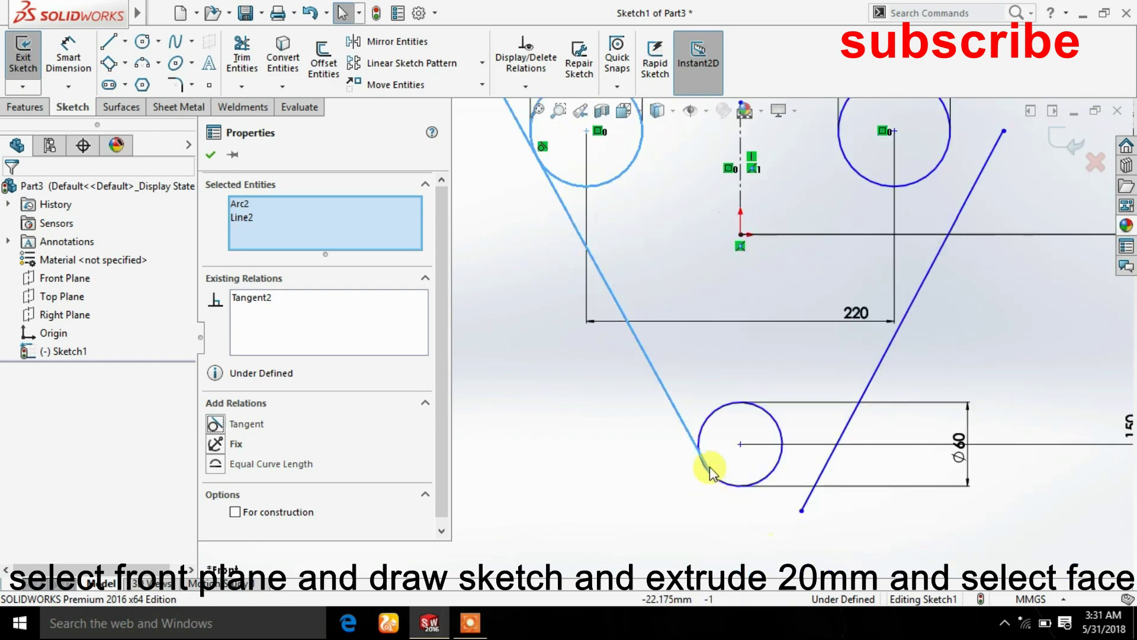
scroll(711, 471, "down", 2)
key("Escape")
left_click_drag(671, 460, 652, 477)
left_click(249, 424)
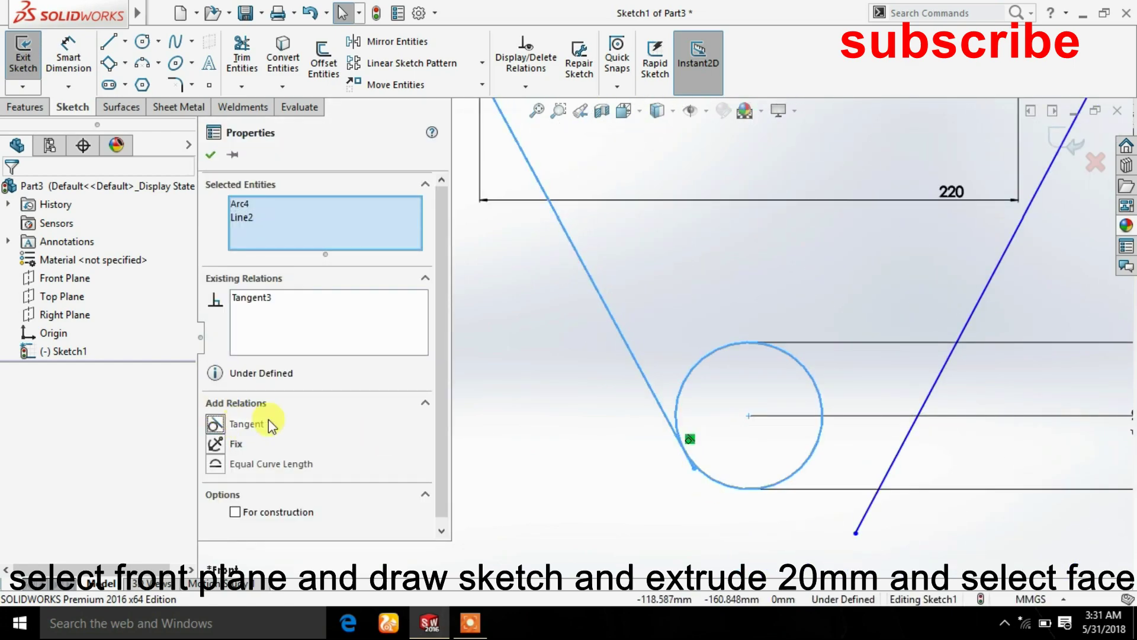
left_click(896, 455)
left_click(810, 452, "ctrl")
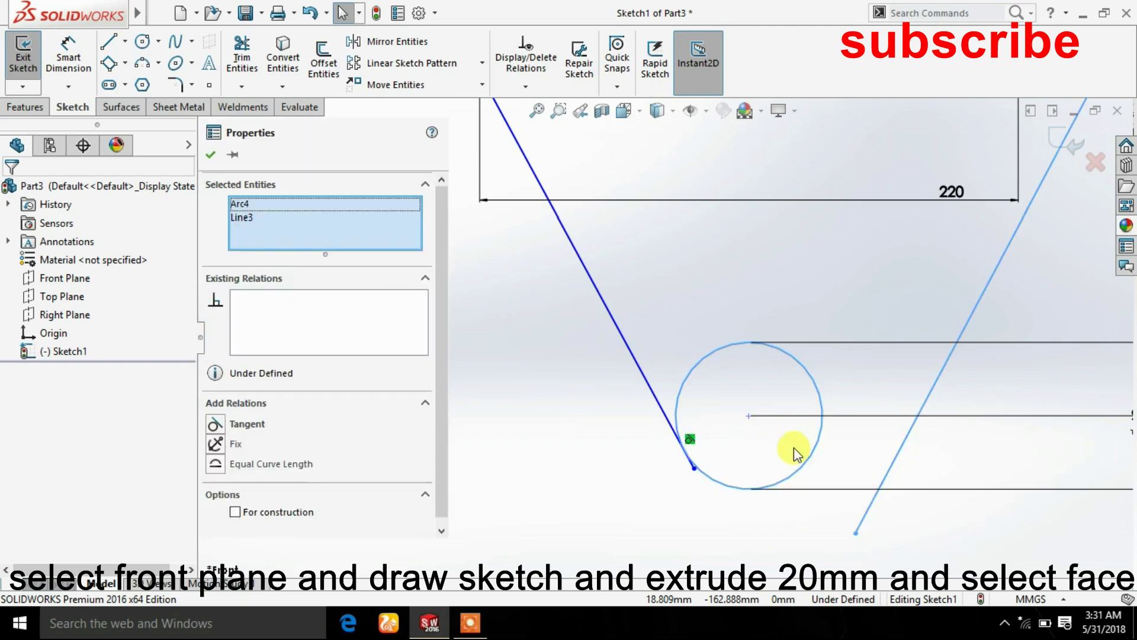
left_click(215, 423)
Make the lower-right line tangent to the right Ø80 circle
scroll(728, 223, "up", 2)
scroll(735, 248, "up", 2)
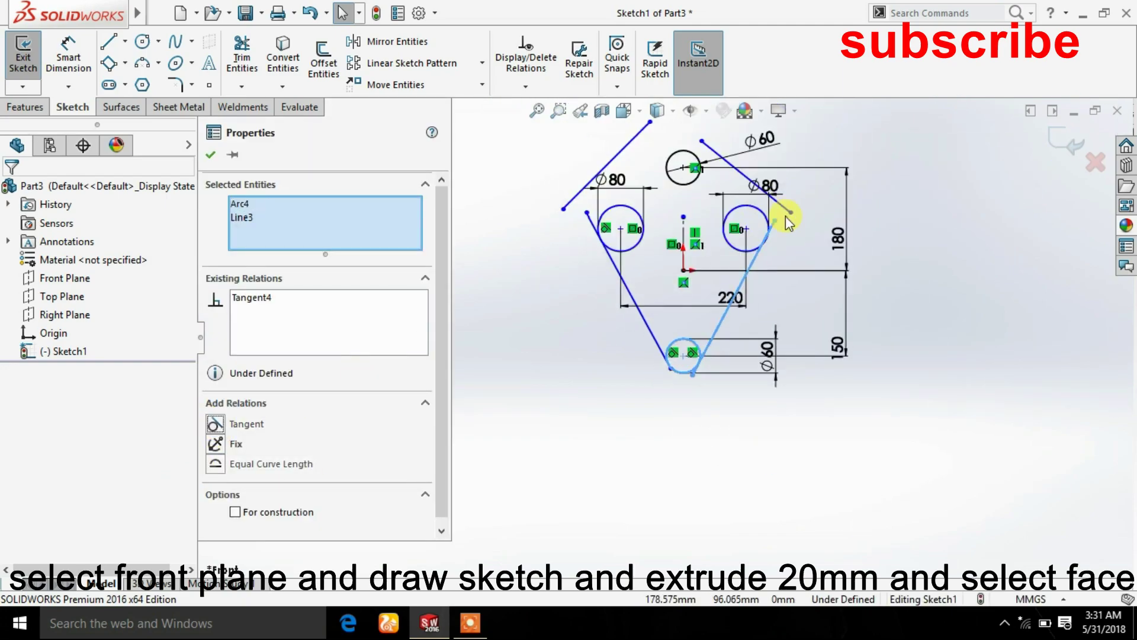
scroll(738, 276, "down", 3)
scroll(740, 283, "down", 3)
left_click(711, 286)
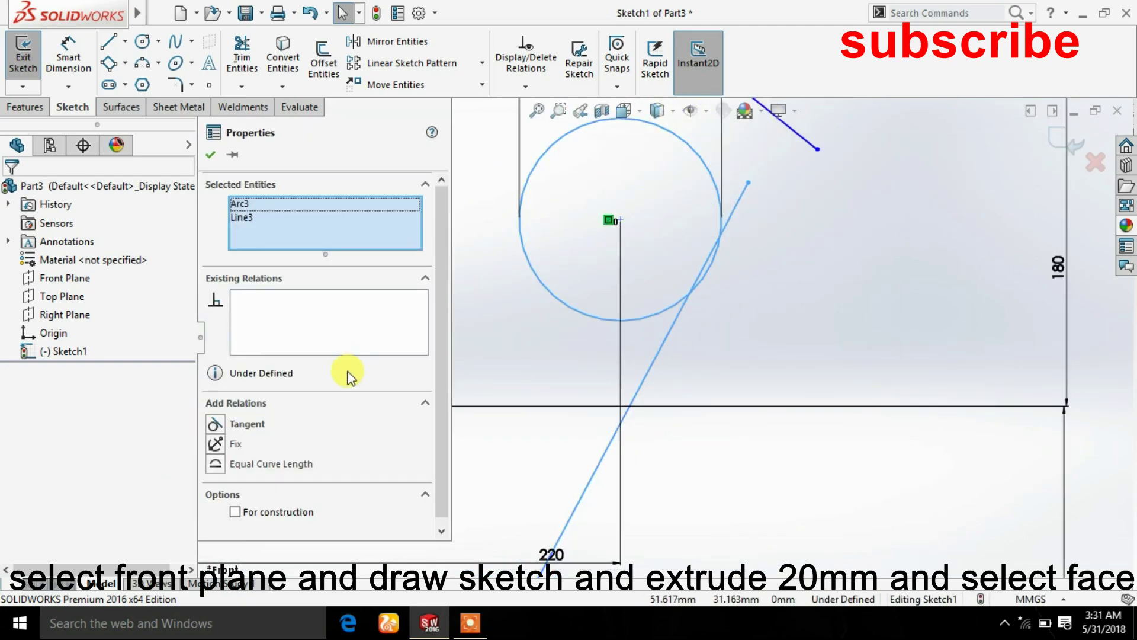
left_click(244, 424)
scroll(533, 266, "up", 3)
scroll(592, 228, "down", 3)
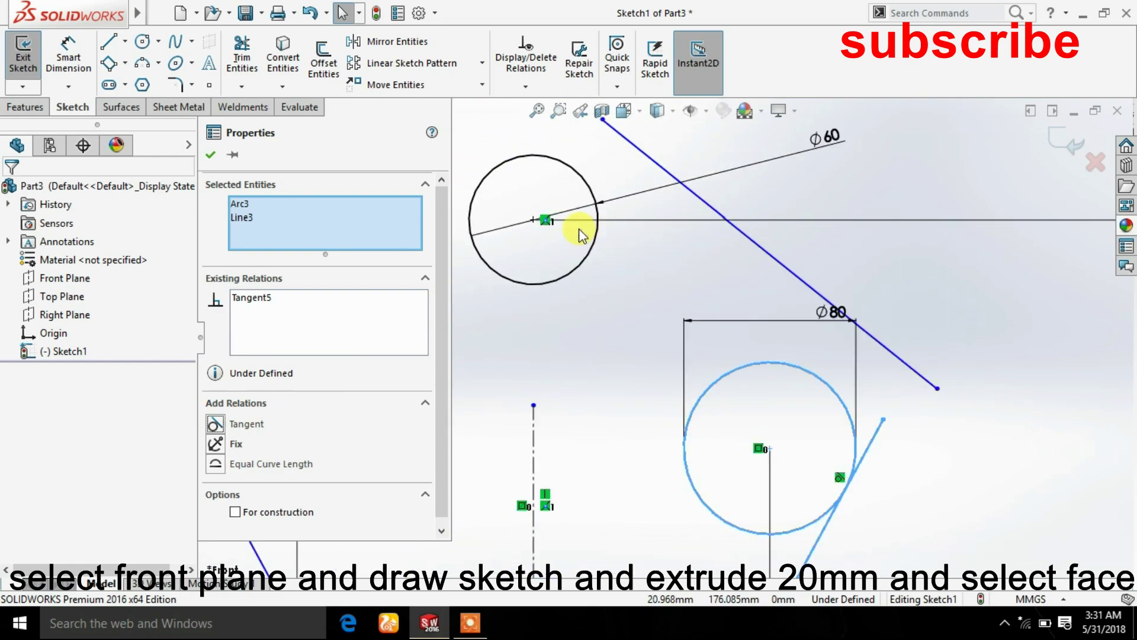
Make the upper-right line tangent to the Ø60 circle and the right Ø80 circle
mouse_move(579, 183)
left_mouse_down()
mouse_move(649, 144)
mouse_move(558, 194)
left_mouse_up()
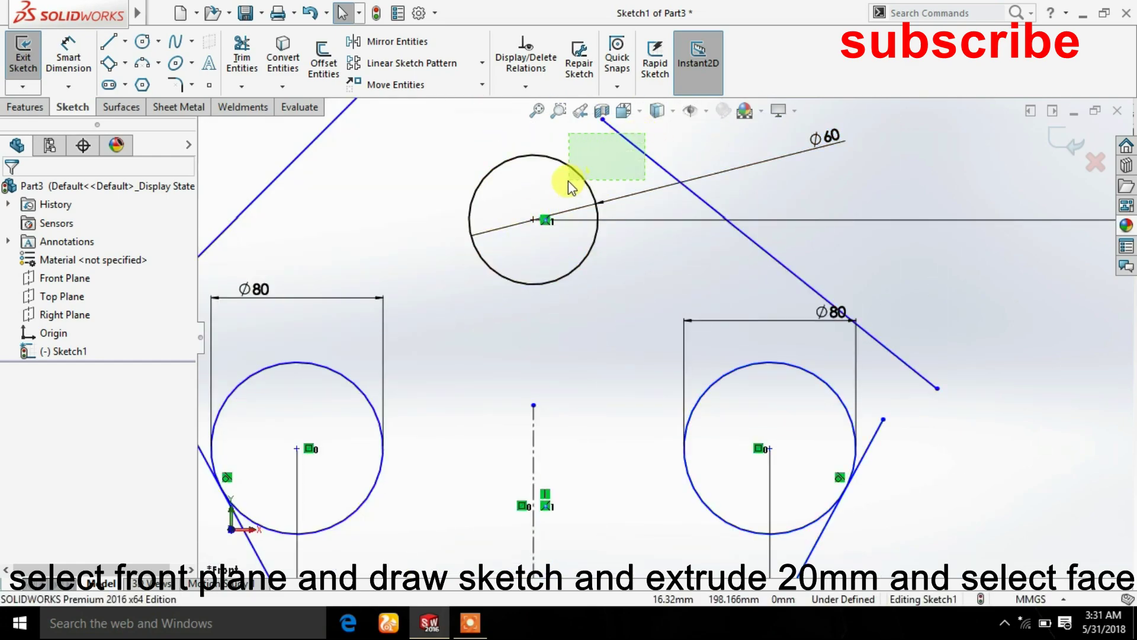
left_click(218, 424)
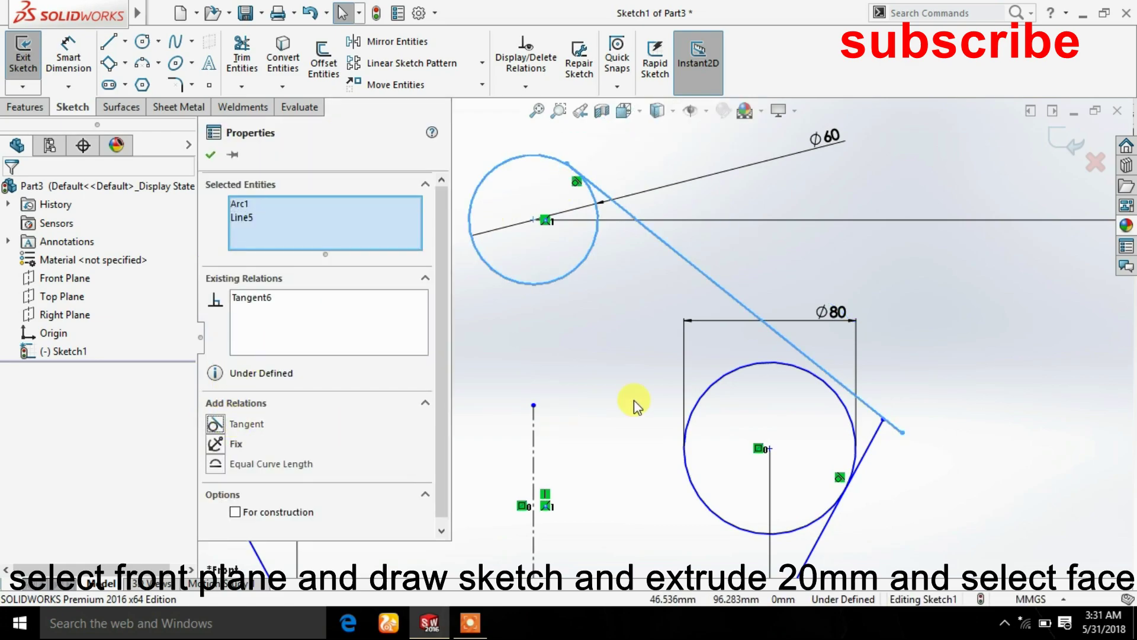
left_click(848, 370)
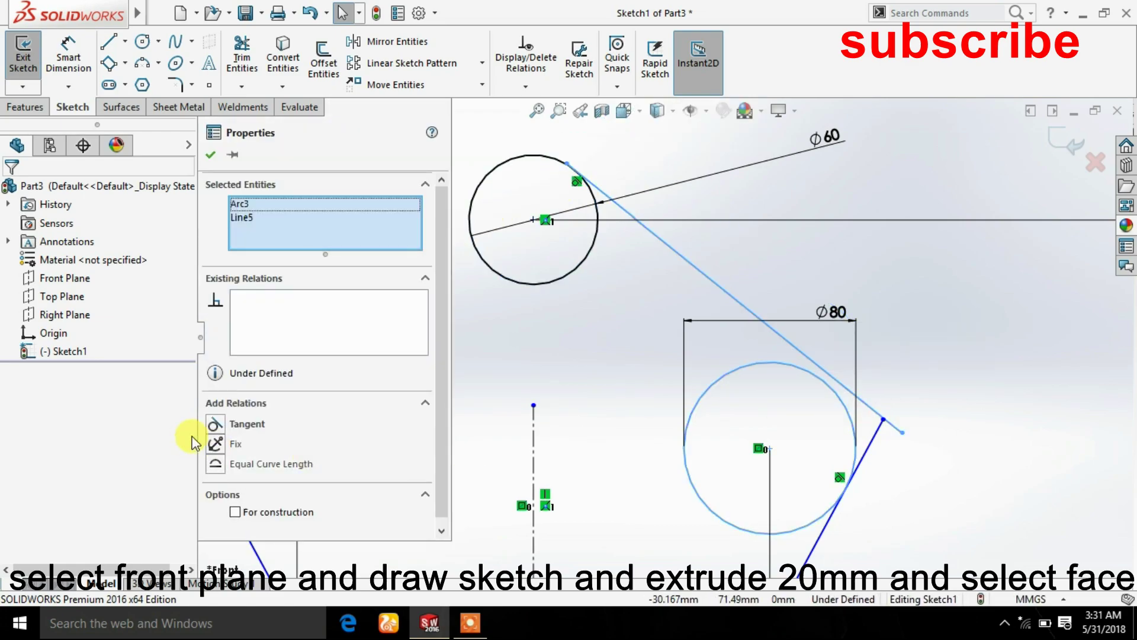
left_click(218, 424)
scroll(521, 381, "up", 3)
scroll(524, 371, "up", 2)
scroll(524, 372, "down", 5)
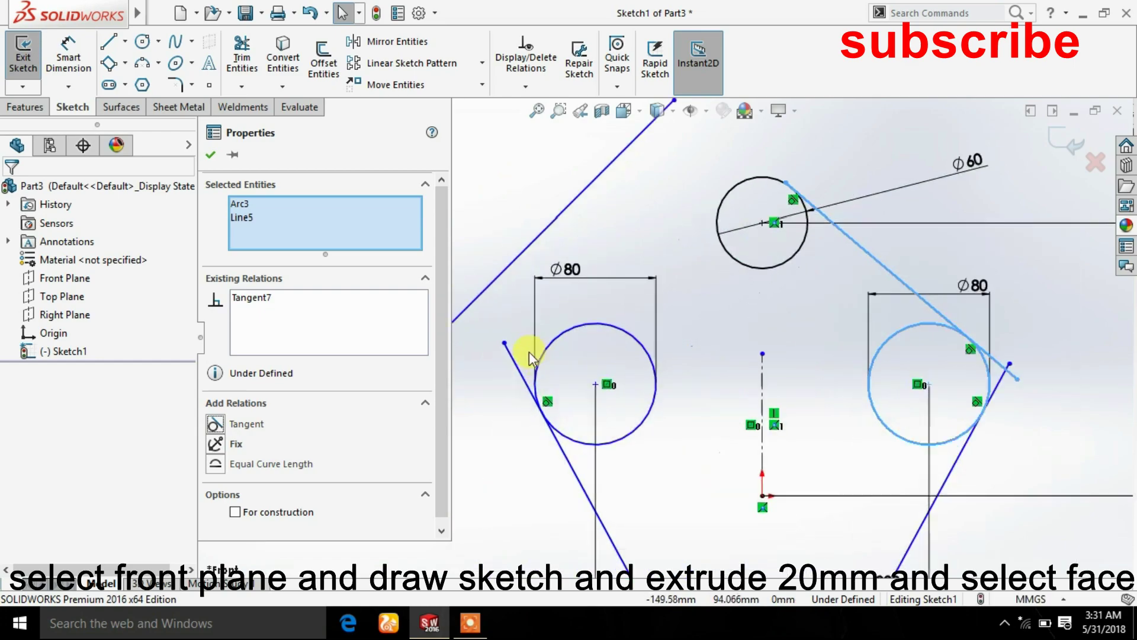
scroll(528, 350, "down", 1)
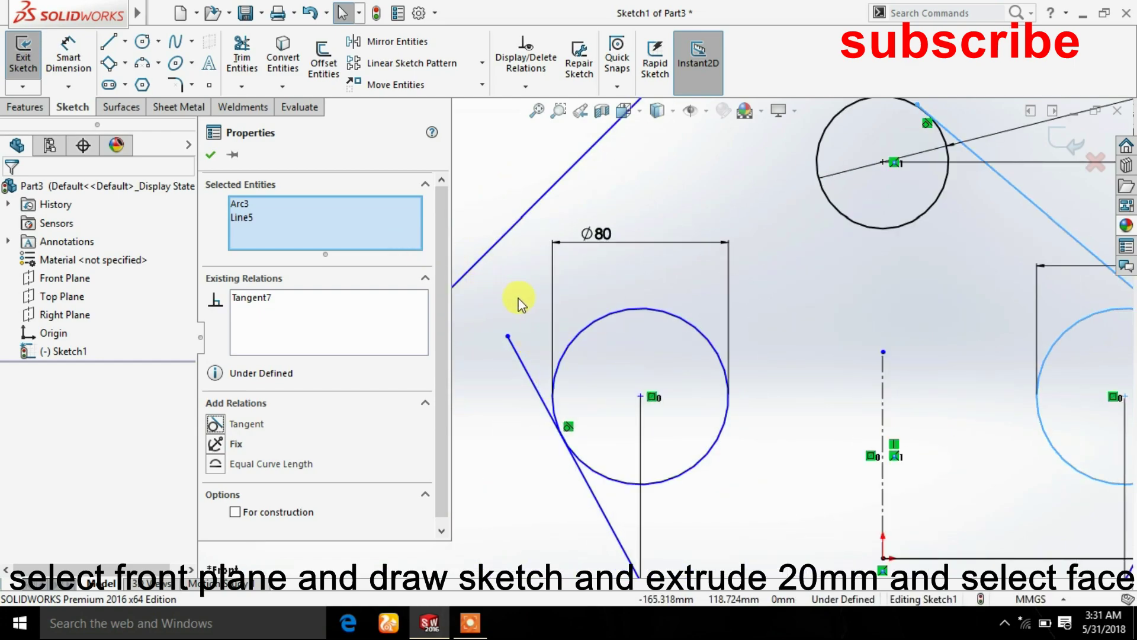
left_click(211, 156)
Move the Ø80 dimension aside and make the upper-left line tangent to the left circle
mouse_move(555, 245)
left_mouse_down()
mouse_move(563, 128)
mouse_move(631, 370)
mouse_move(622, 386)
left_mouse_up()
left_click_drag(587, 134, 574, 315)
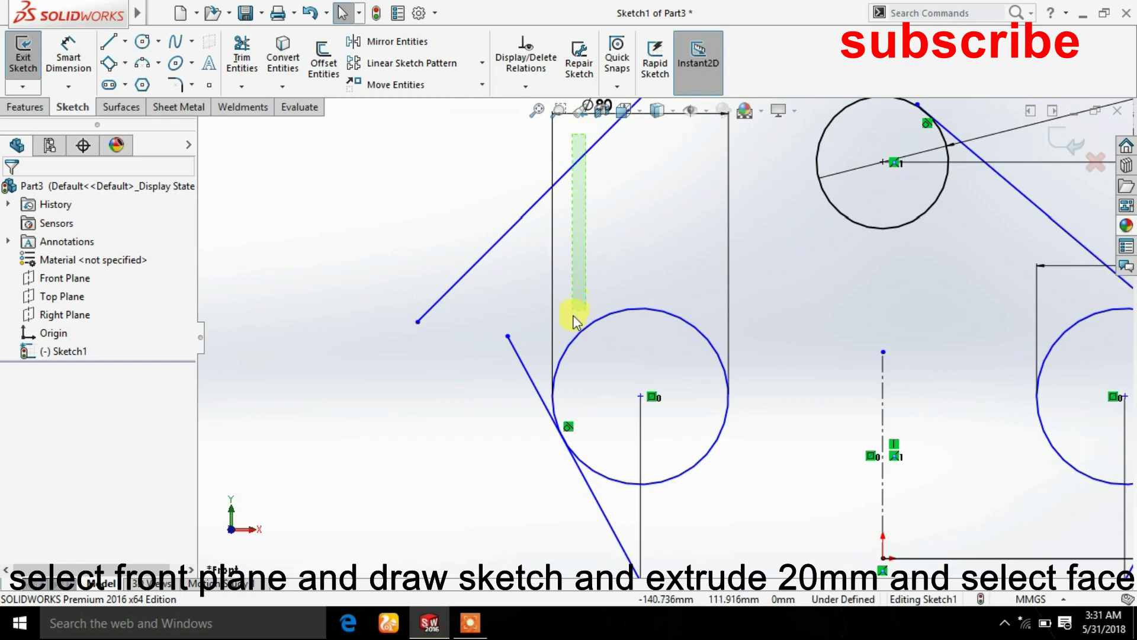
left_click_drag(580, 364, 578, 364)
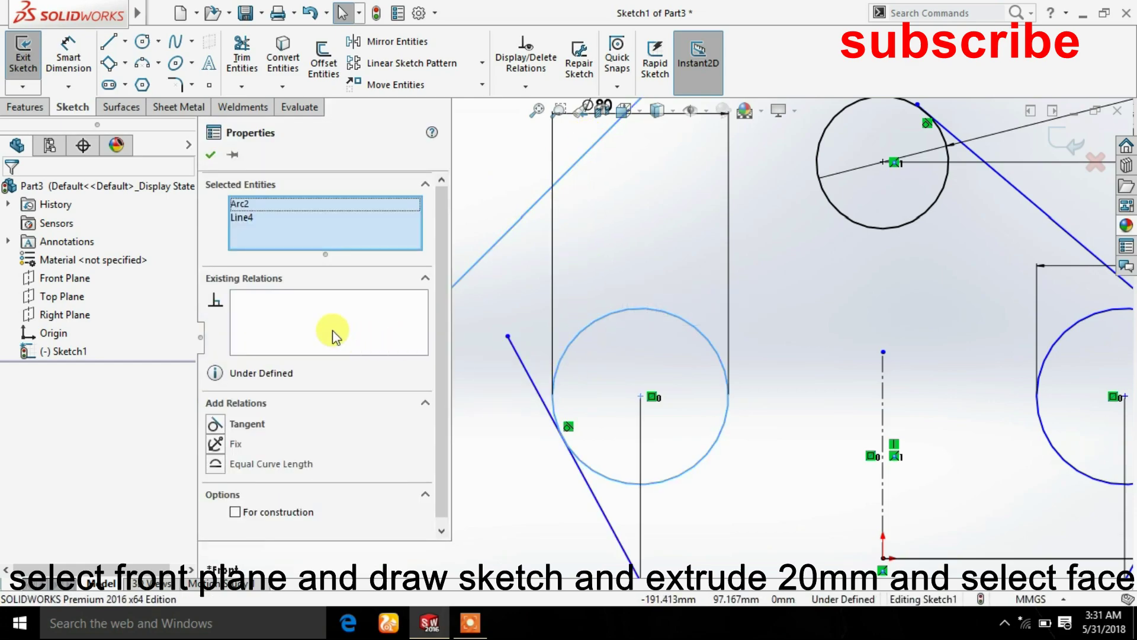
left_click(210, 154)
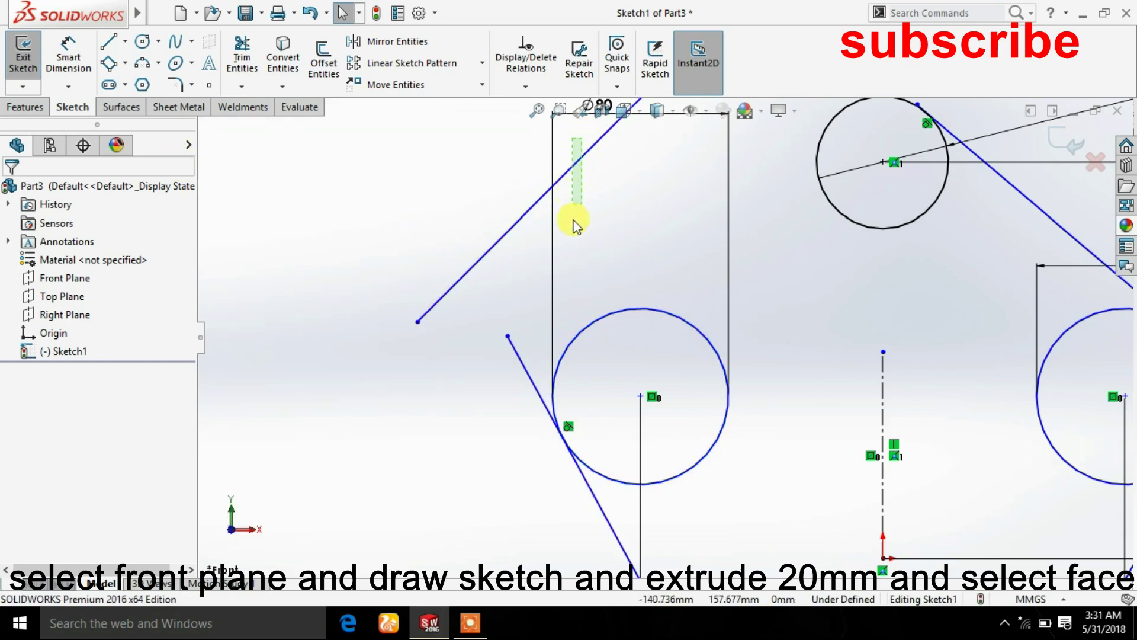
left_click_drag(573, 222, 591, 426)
left_click_drag(580, 383, 567, 379)
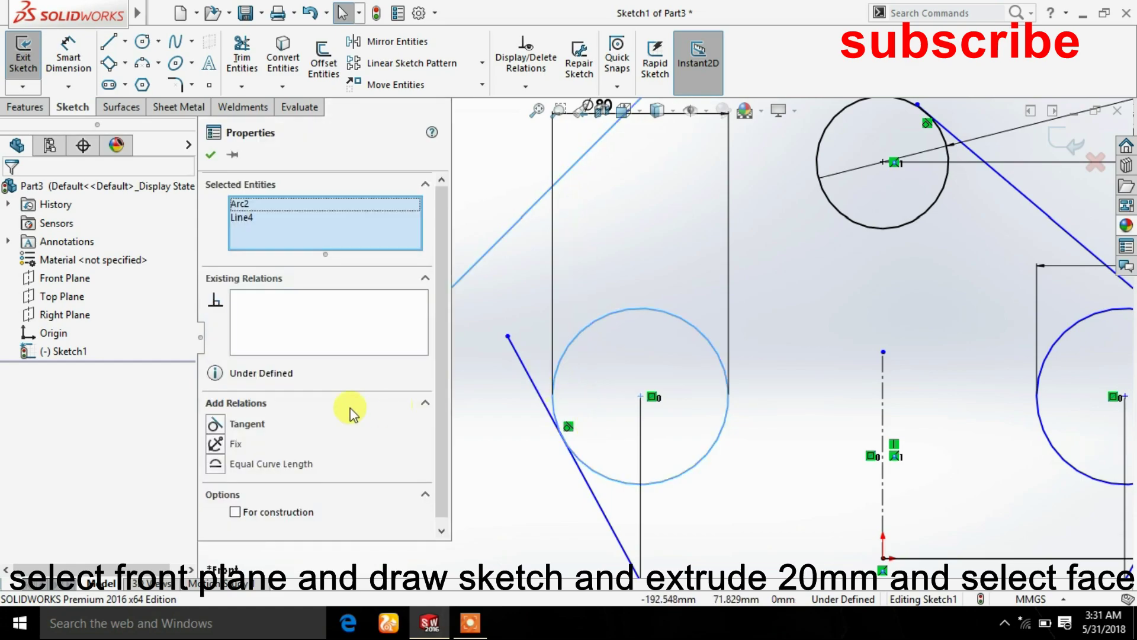
left_click(240, 436)
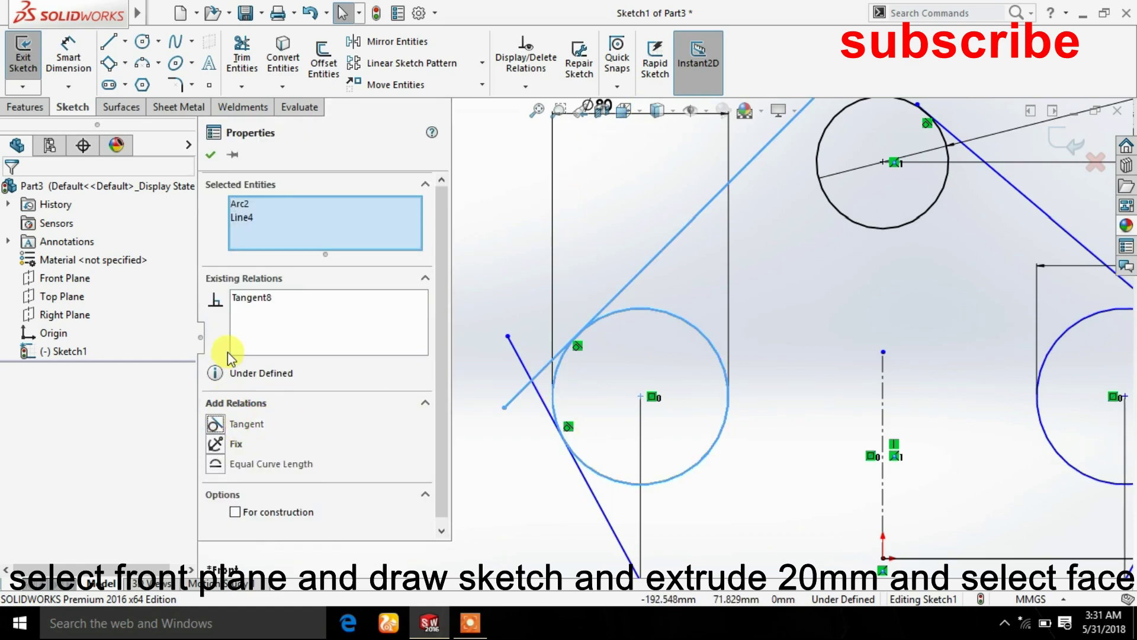
left_click(210, 155)
Make the upper-left line tangent to the upper Ø60 circle
scroll(837, 157, "up", 3)
scroll(718, 240, "down", 3)
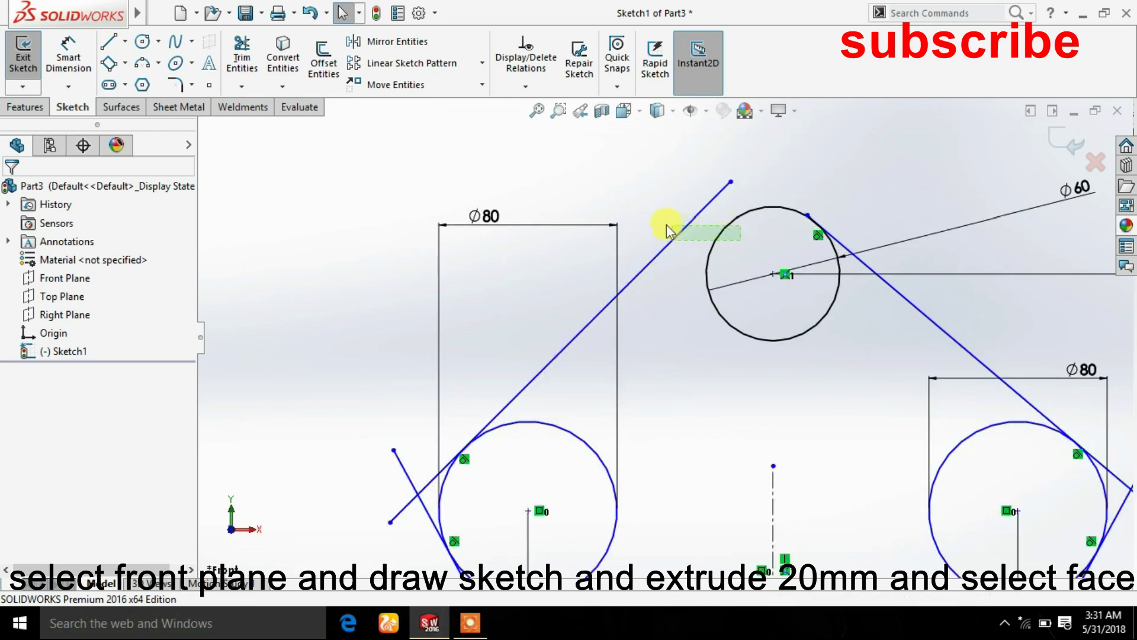
left_click_drag(667, 227, 669, 230)
left_click(247, 425)
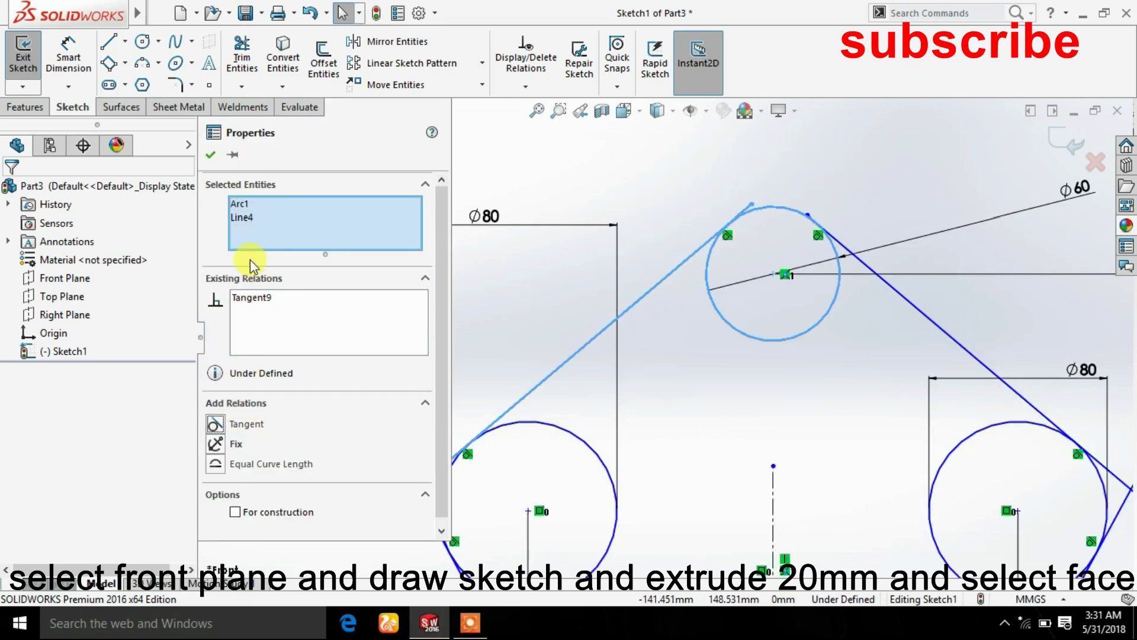
left_click(210, 156)
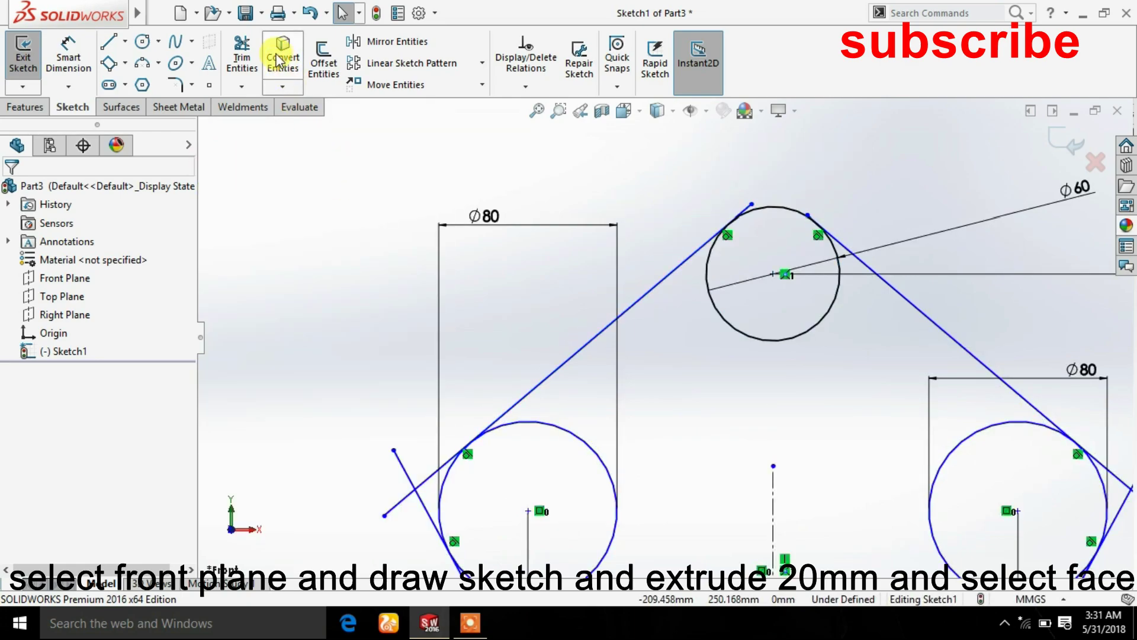
Trim away the excess arc of the top circle
left_click(256, 65)
scroll(764, 228, "down", 2)
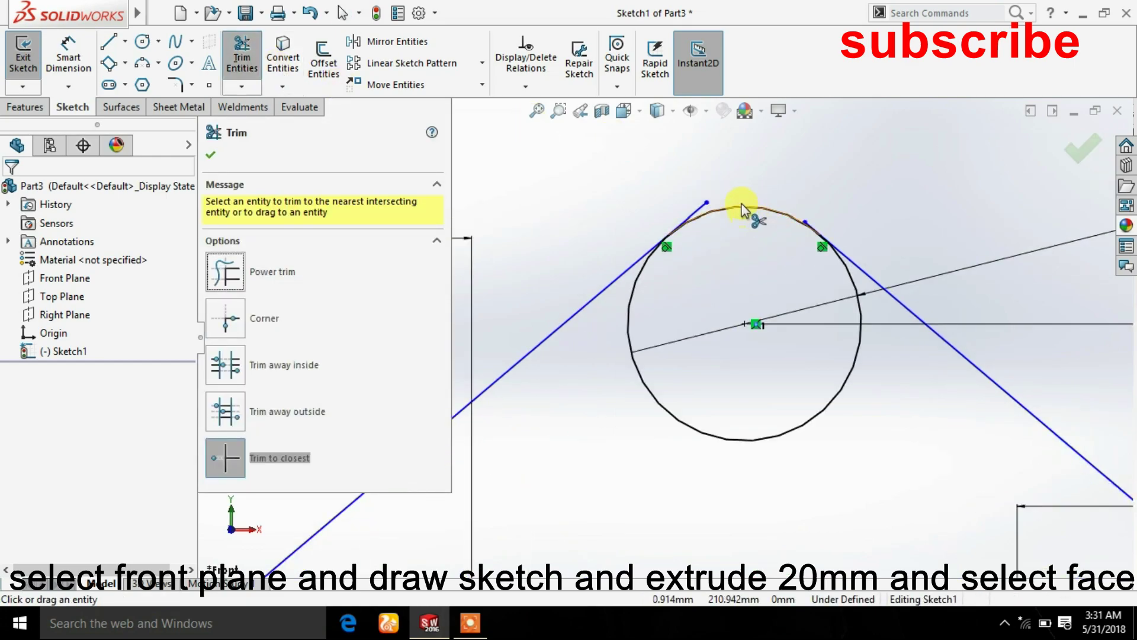
scroll(711, 219, "down", 2)
scroll(690, 236, "down", 2)
scroll(910, 239, "down", 2)
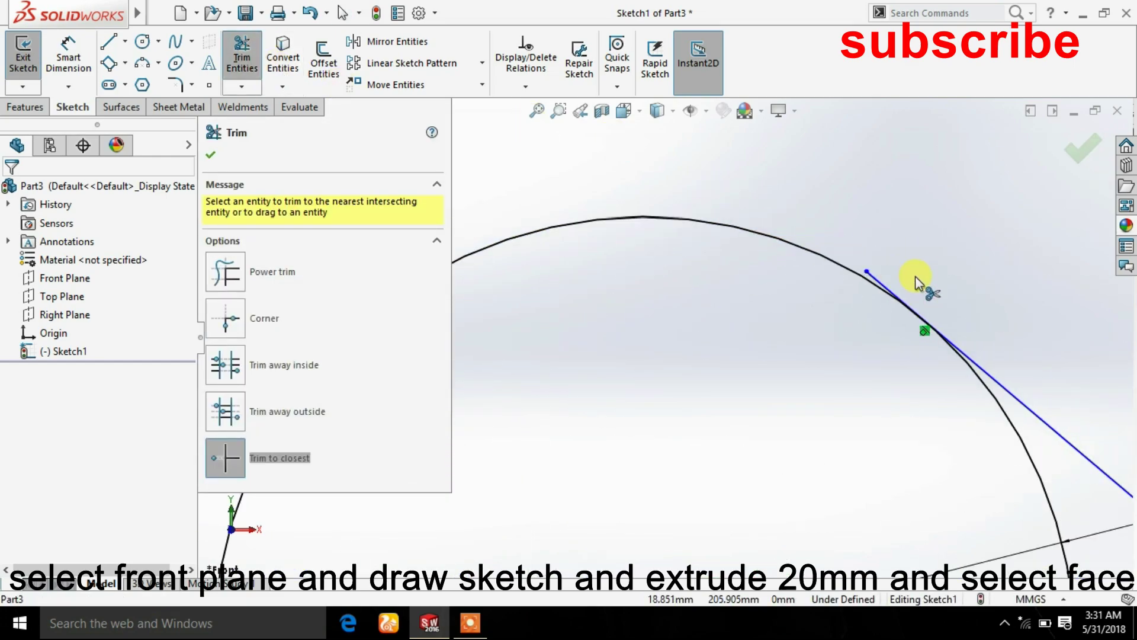
scroll(916, 276, "down", 2)
scroll(853, 415, "up", 2)
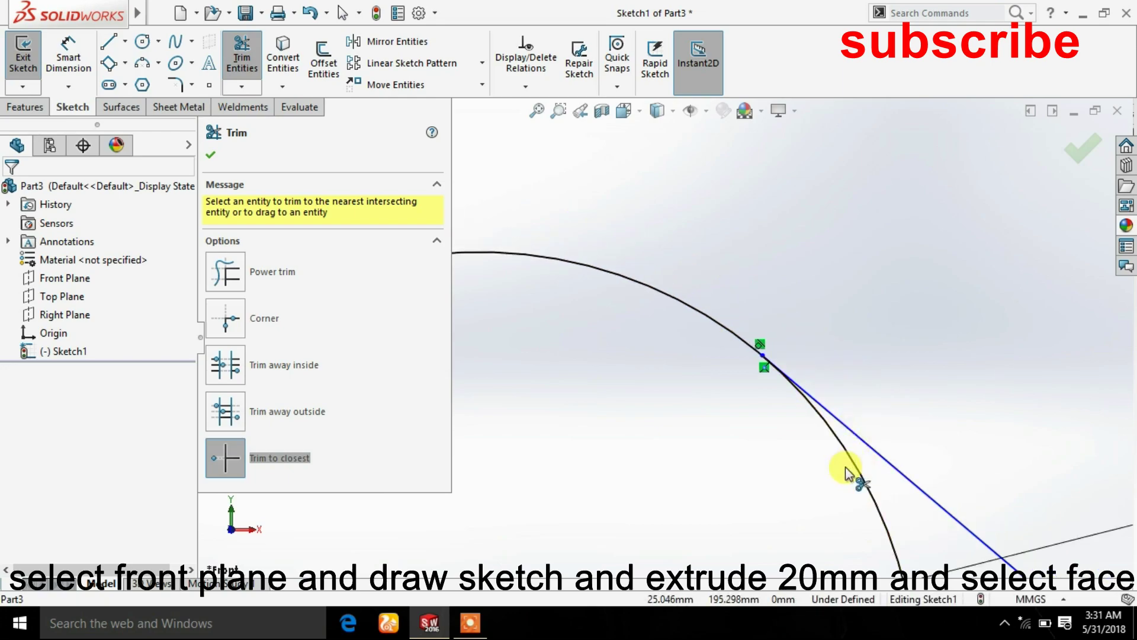
scroll(862, 481, "up", 2)
left_click(806, 485)
scroll(770, 474, "up", 3)
scroll(830, 506, "down", 2)
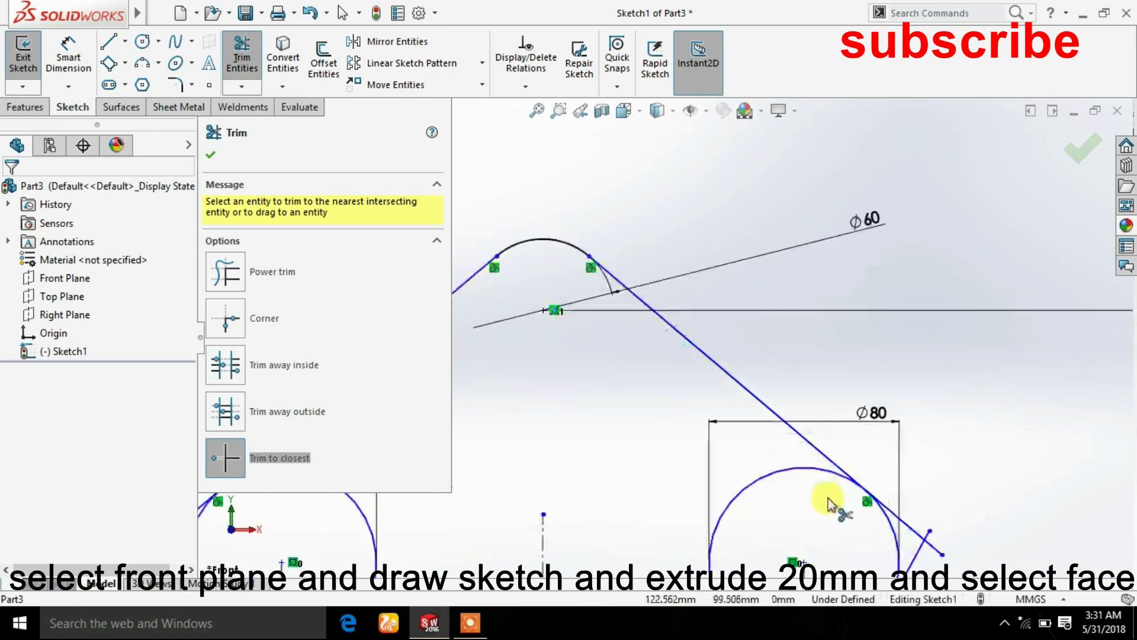
scroll(919, 518, "down", 2)
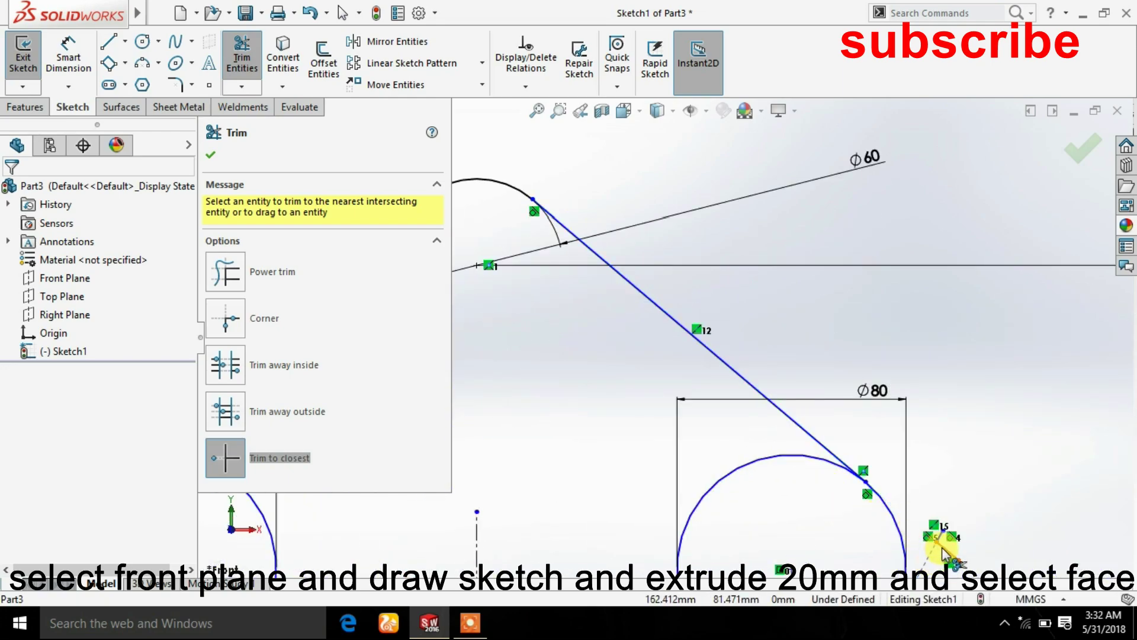
scroll(900, 542, "up", 2)
scroll(770, 468, "up", 1)
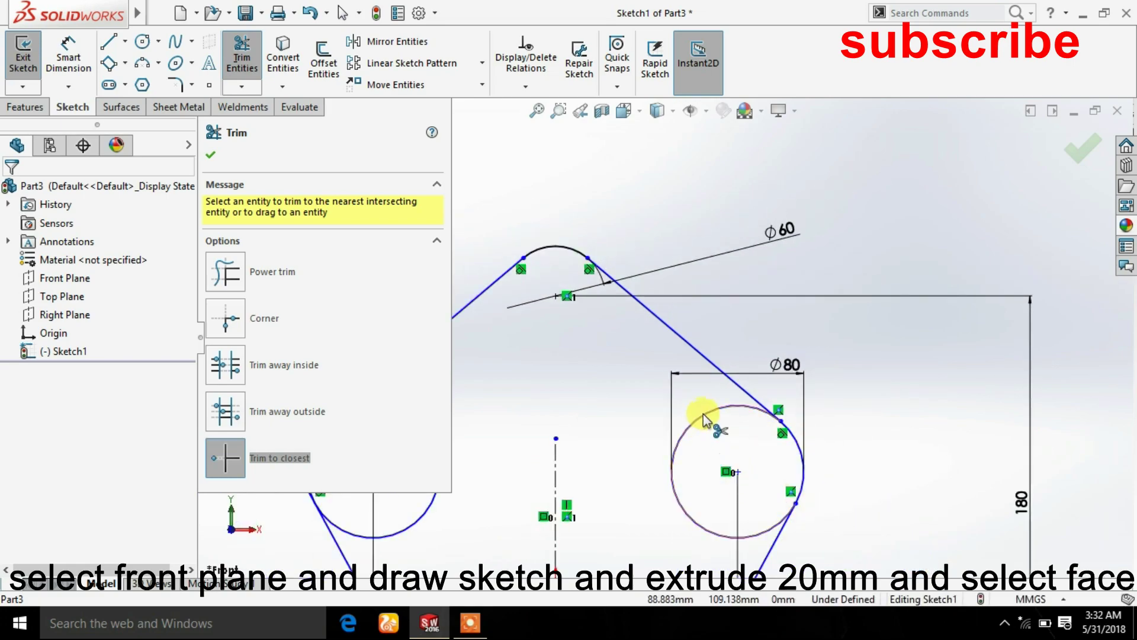
Trim the right and left circles' inner arcs and the leftover line stubs past the tangent points
left_click(711, 454)
scroll(711, 492, "up", 1)
scroll(602, 439, "up", 2)
scroll(609, 376, "down", 2)
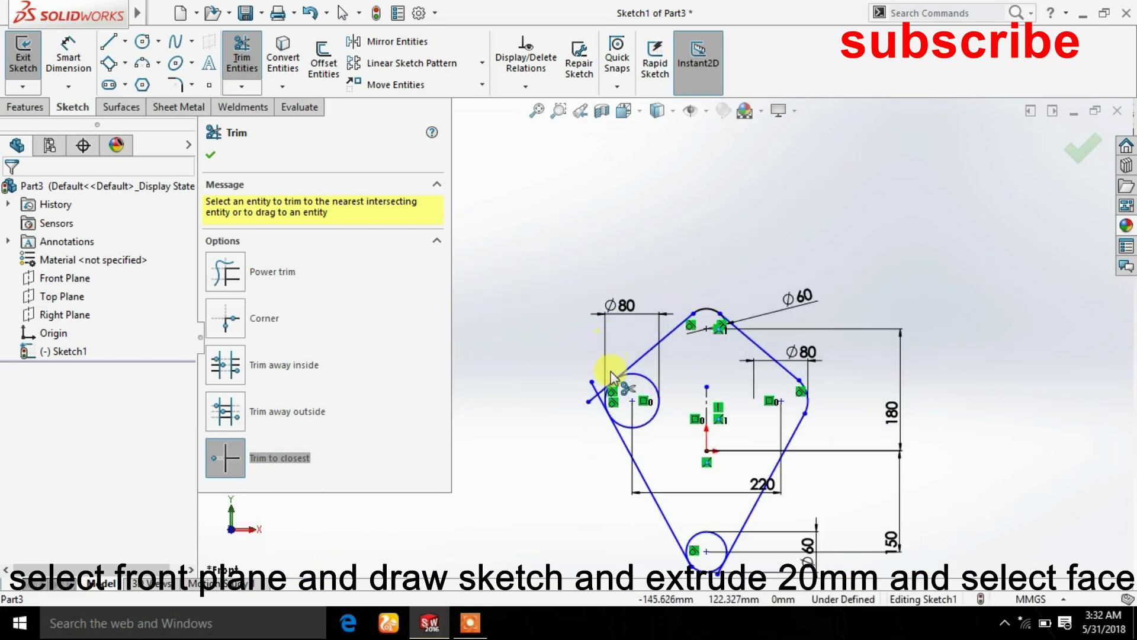
scroll(601, 407, "down", 2)
scroll(592, 383, "down", 2)
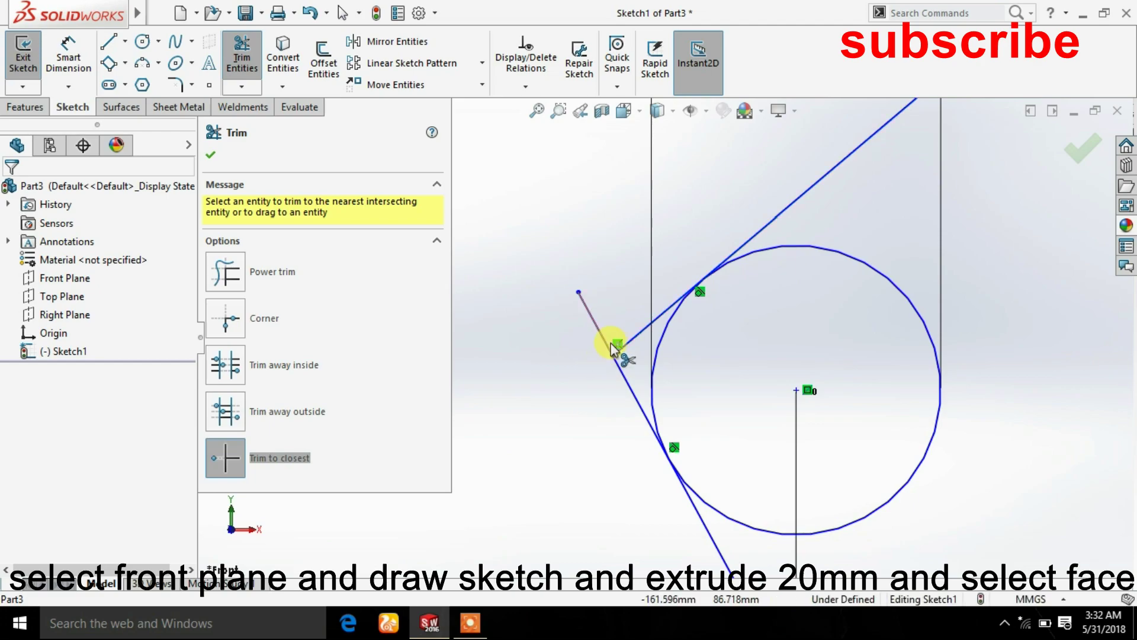
left_click(632, 341)
left_click(629, 367)
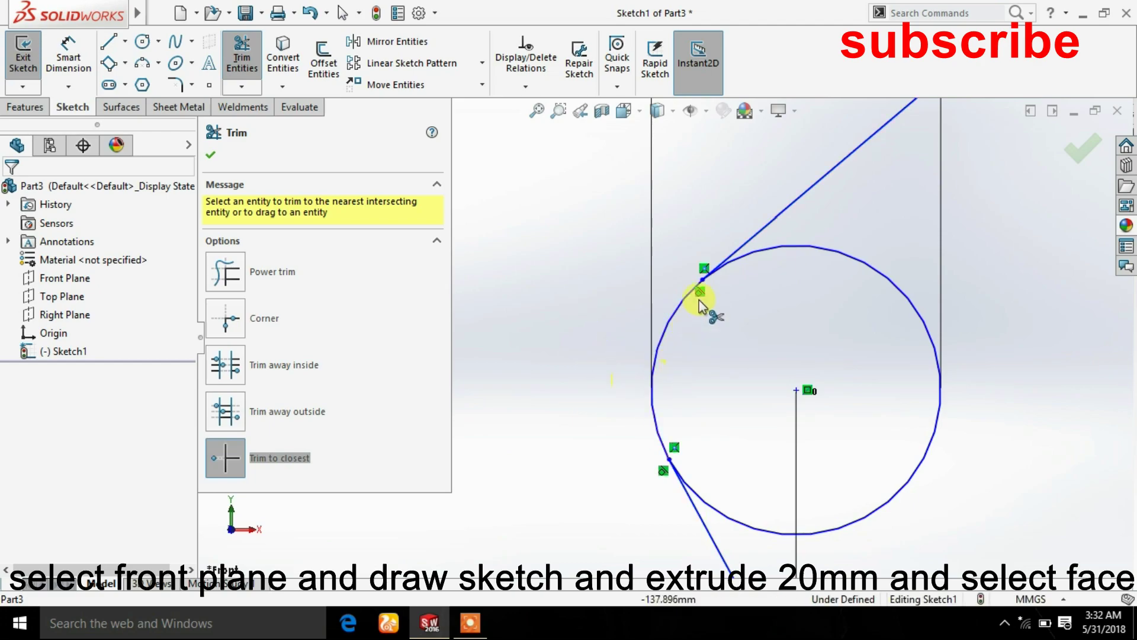
left_click(770, 252)
Trim the bottom circle's upper arc to leave one closed outline
scroll(817, 381, "up", 2)
scroll(802, 465, "up", 1)
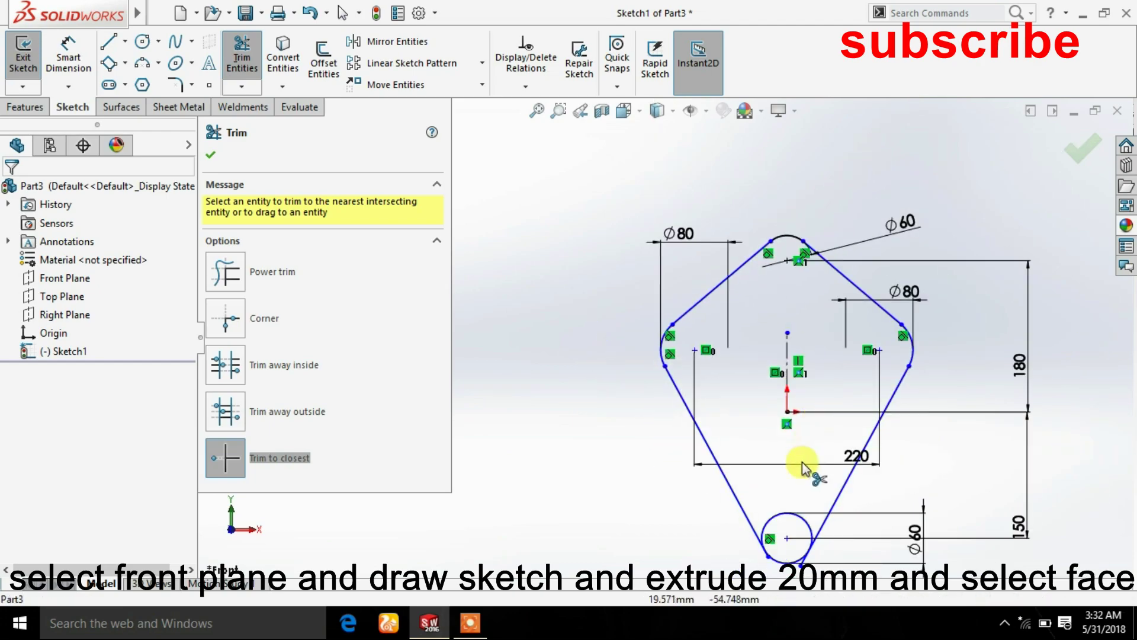
scroll(785, 557, "down", 3)
scroll(740, 515, "up", 2)
scroll(651, 403, "down", 4)
scroll(634, 333, "down", 2)
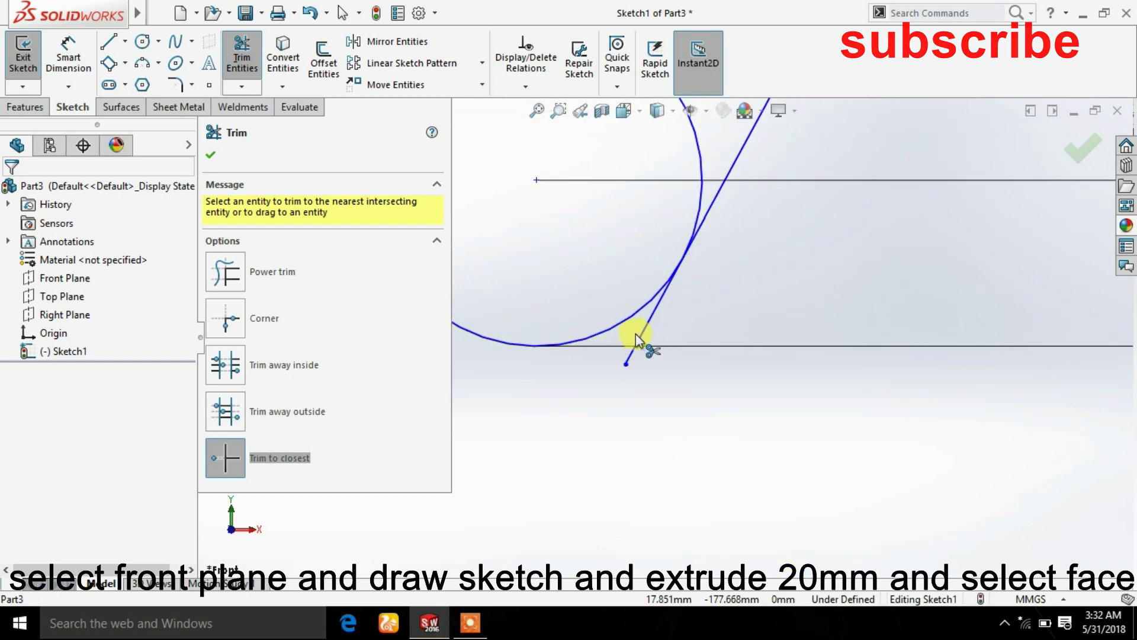
scroll(640, 335, "up", 3)
scroll(590, 330, "down", 2)
scroll(543, 322, "down", 2)
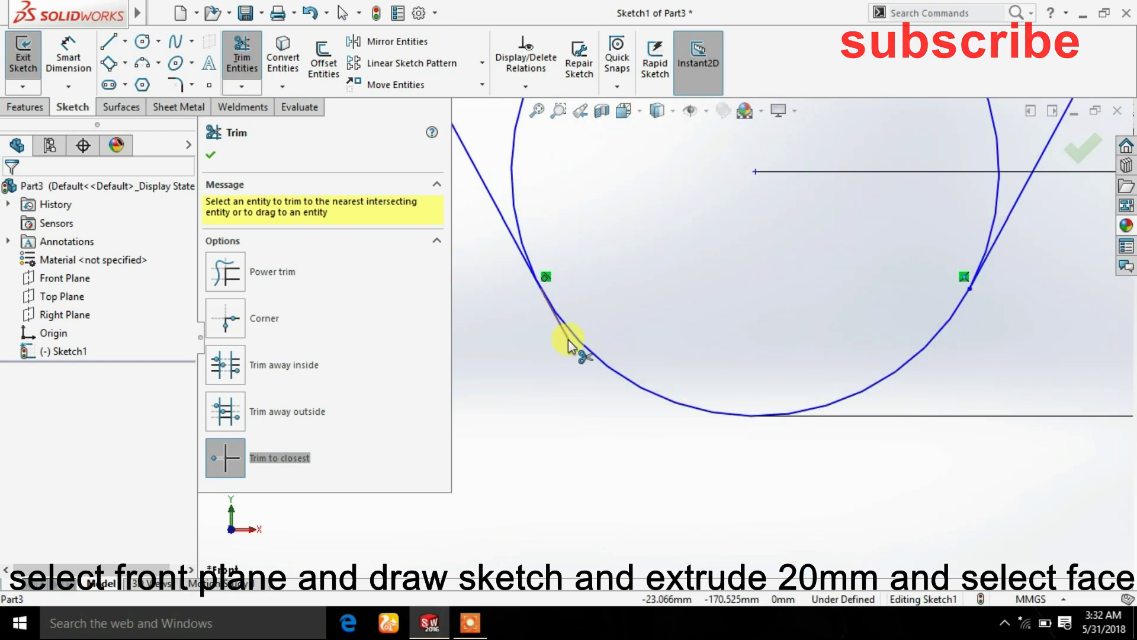
scroll(566, 261, "up", 2)
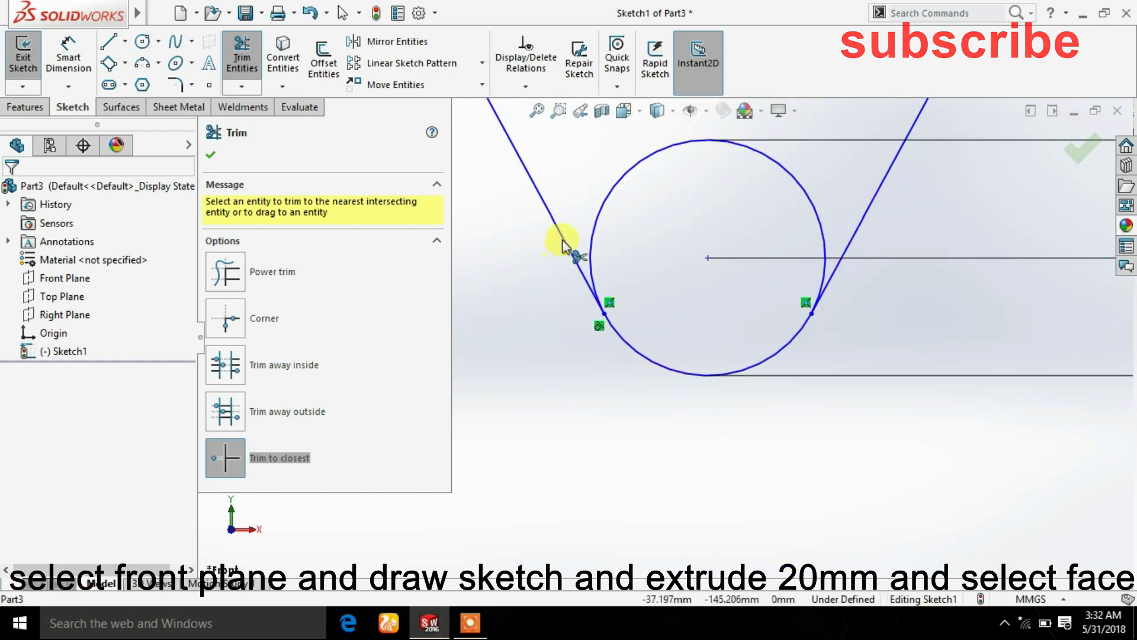
left_click(592, 223)
scroll(595, 228, "up", 2)
scroll(601, 225, "up", 2)
scroll(601, 224, "up", 2)
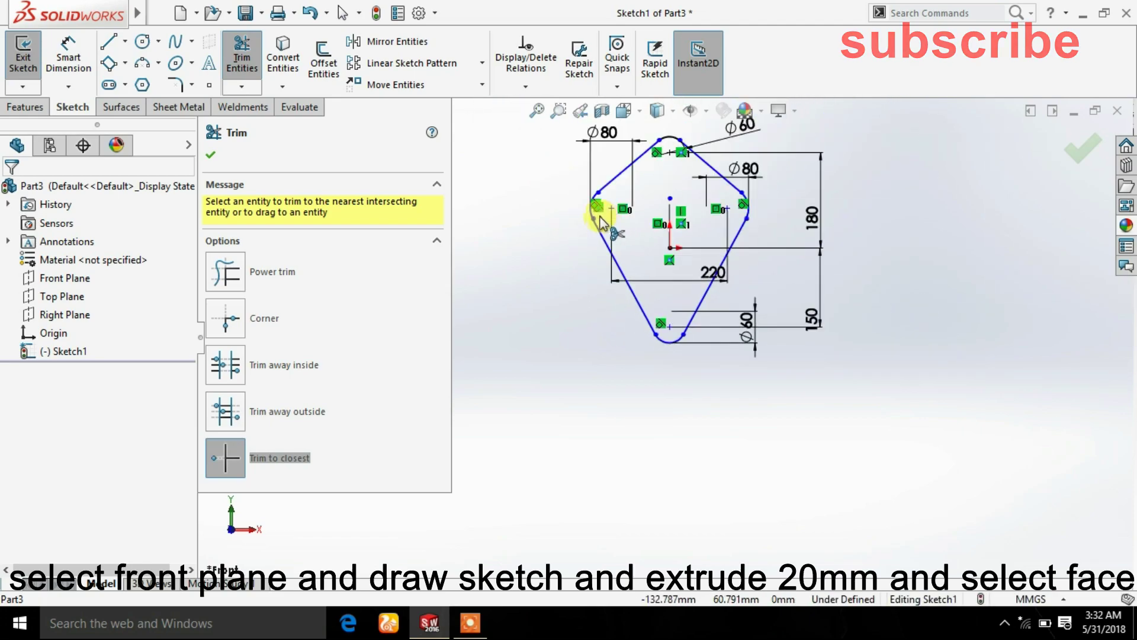
scroll(599, 222, "up", 2)
left_click(211, 157)
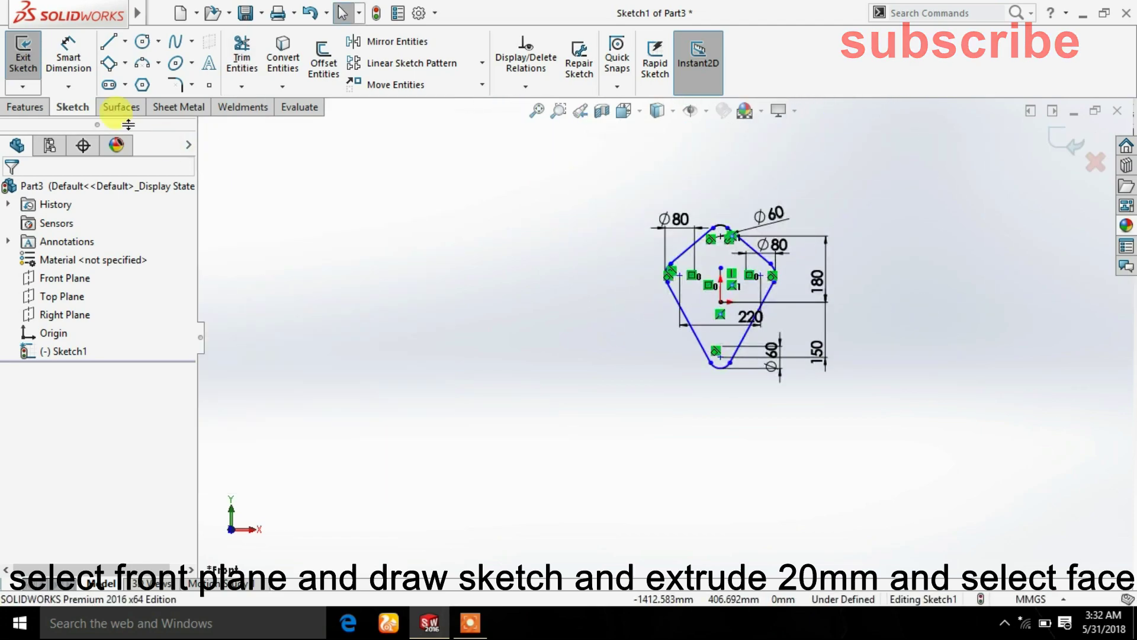
Extrude Sketch1 20 mm into the Boss-Extrude1 solid plate, then select its front face
left_click(41, 107)
left_click(30, 62)
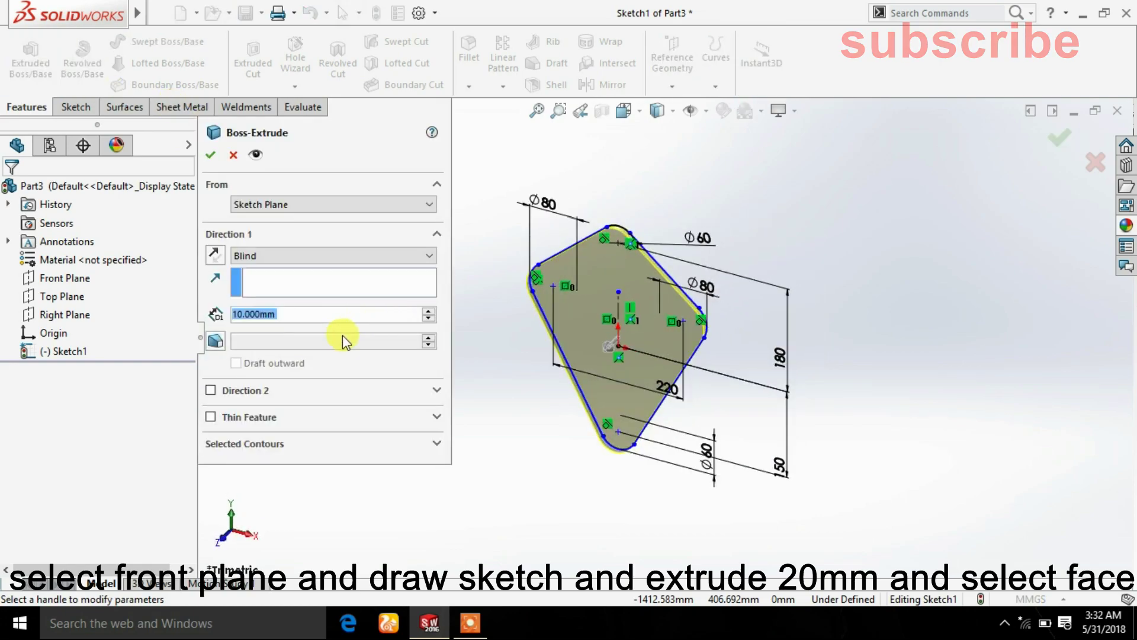
left_click(427, 311)
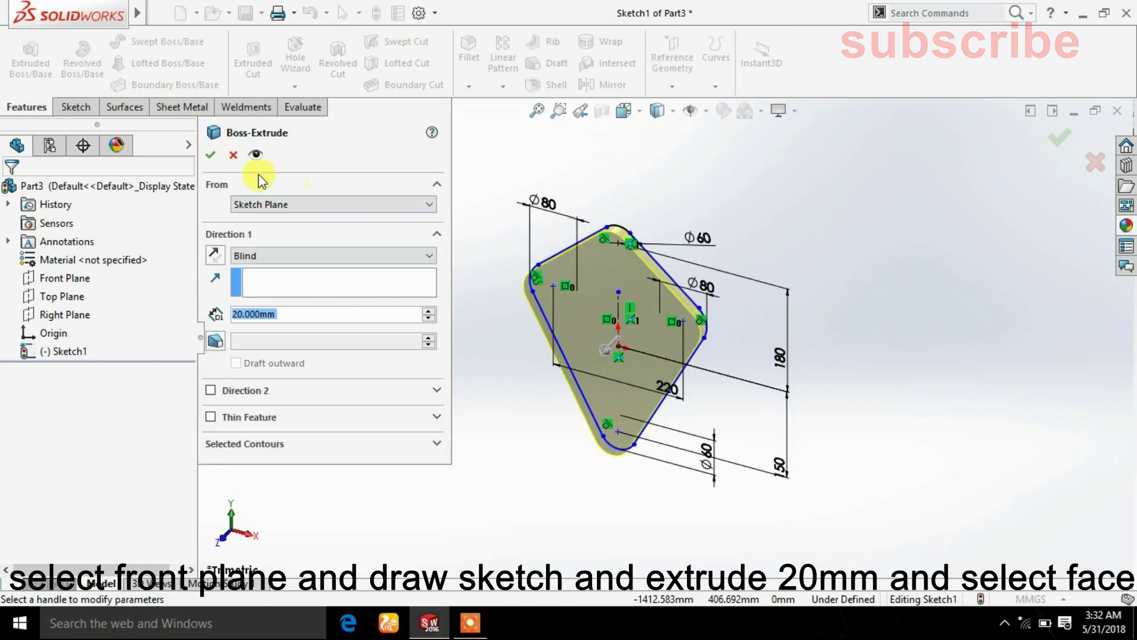
left_click(210, 156)
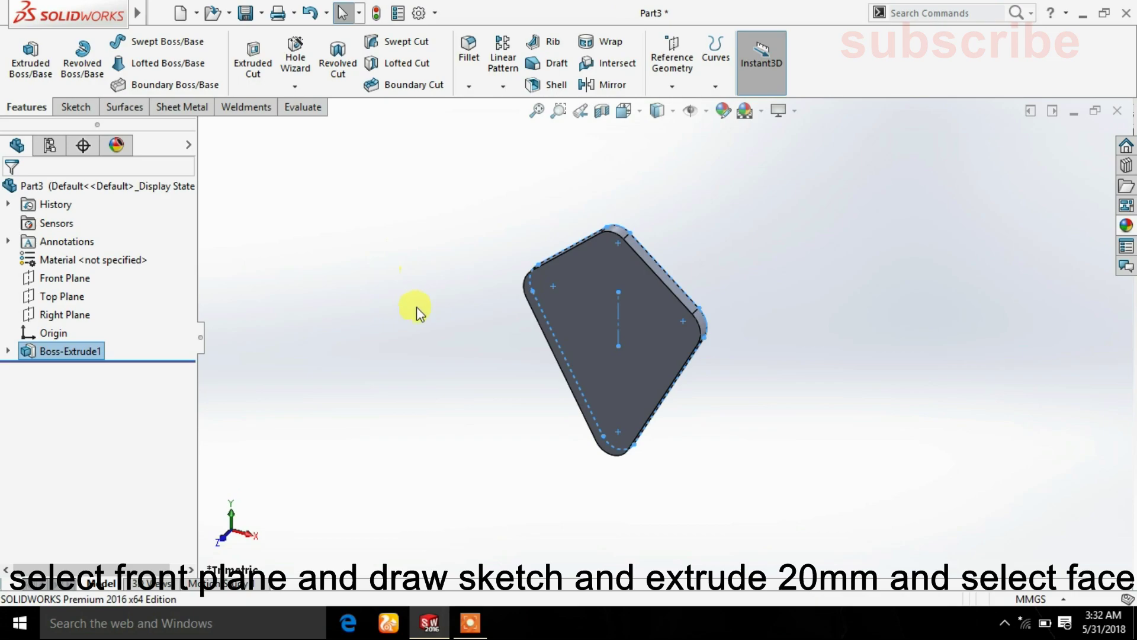
left_click(607, 308)
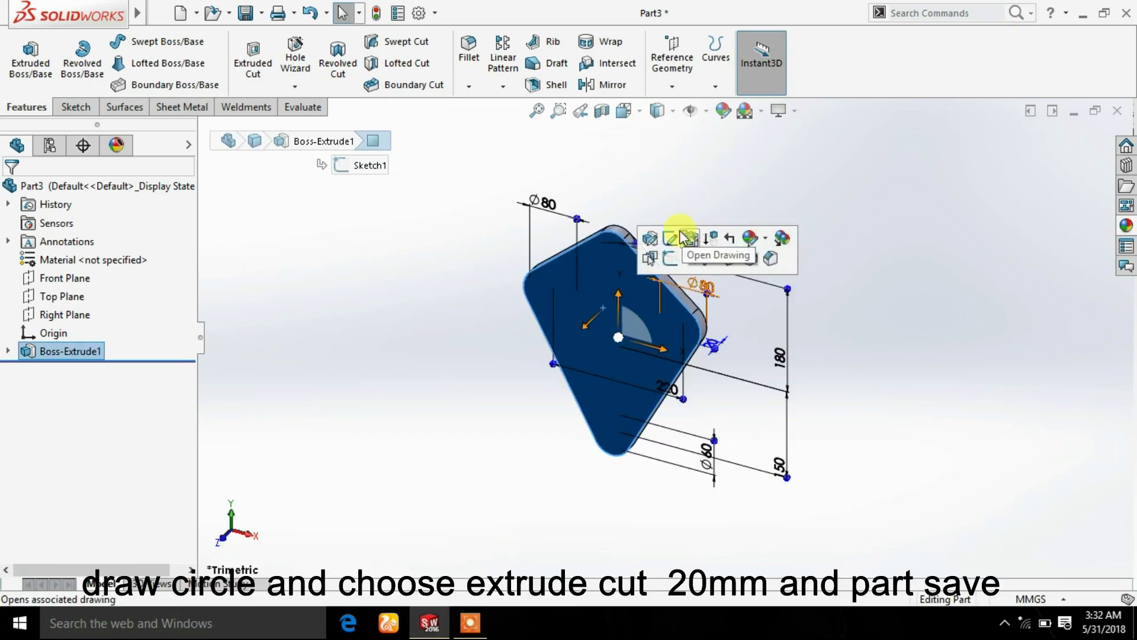
Start a sketch on the plate face, view it normal, and draw a circle near the hook's top point
left_click(654, 254)
left_click(624, 111)
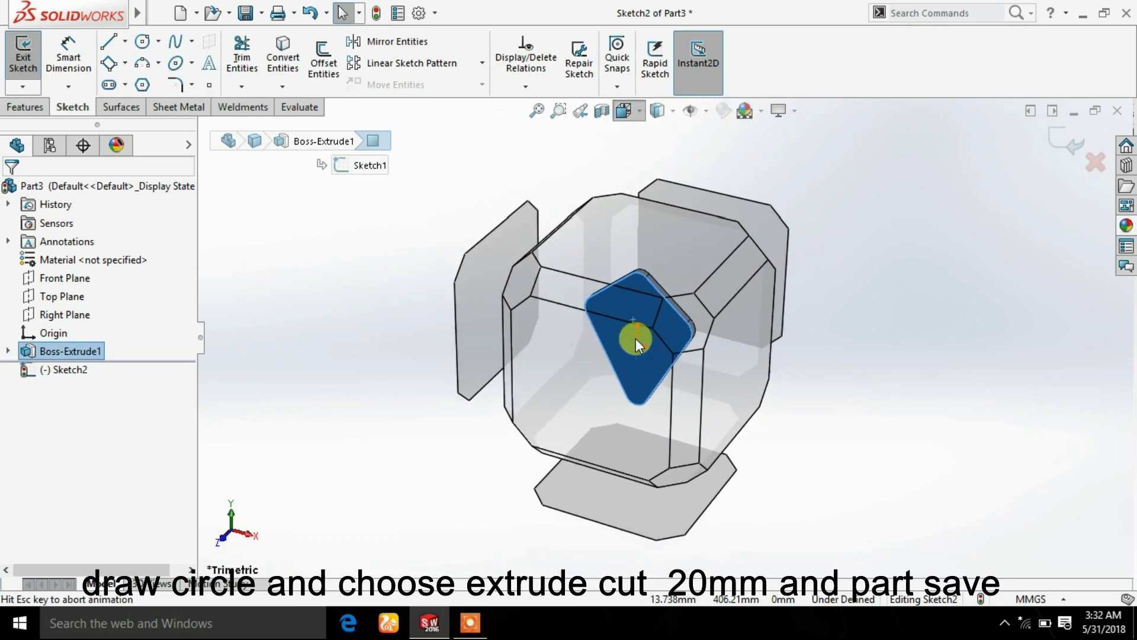
left_click(635, 338)
left_click(175, 63)
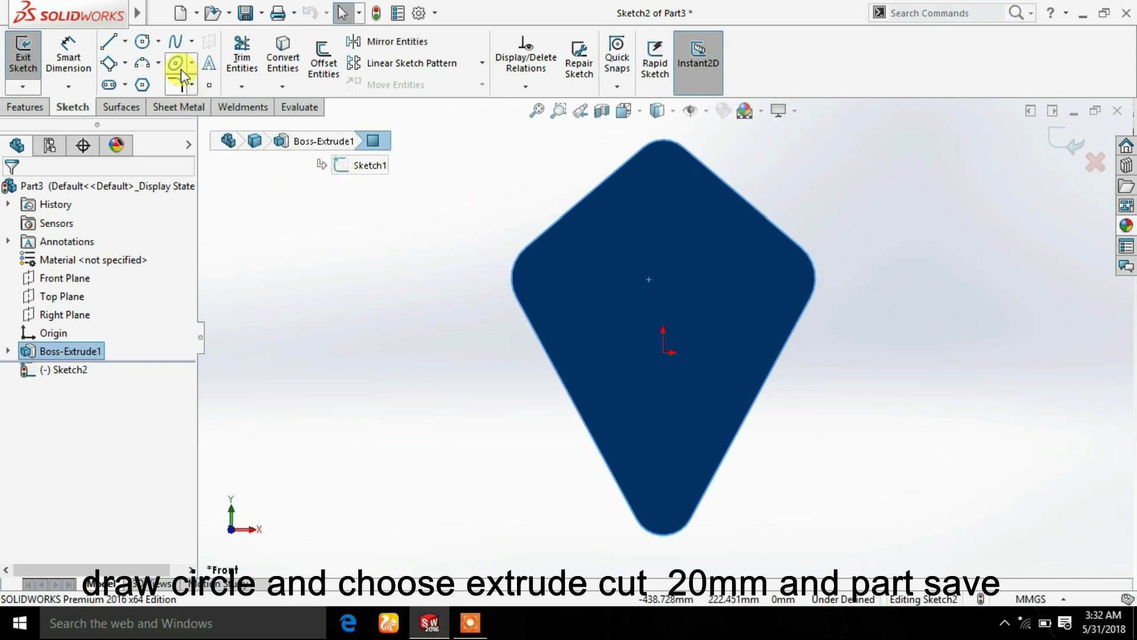
left_click(143, 42)
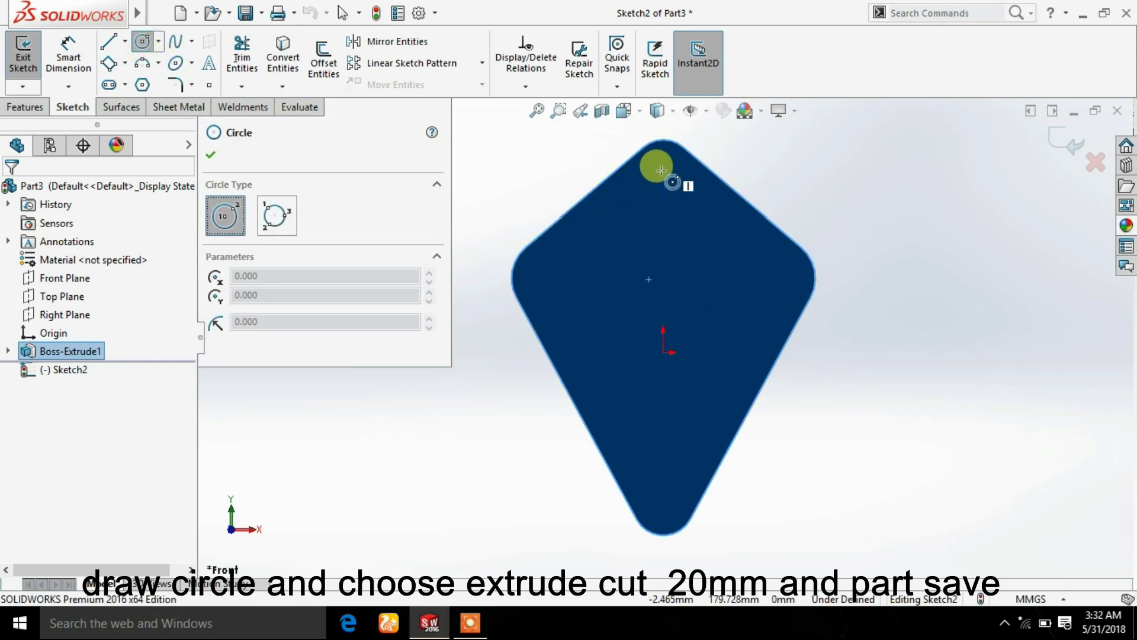
left_click_drag(663, 170, 675, 196)
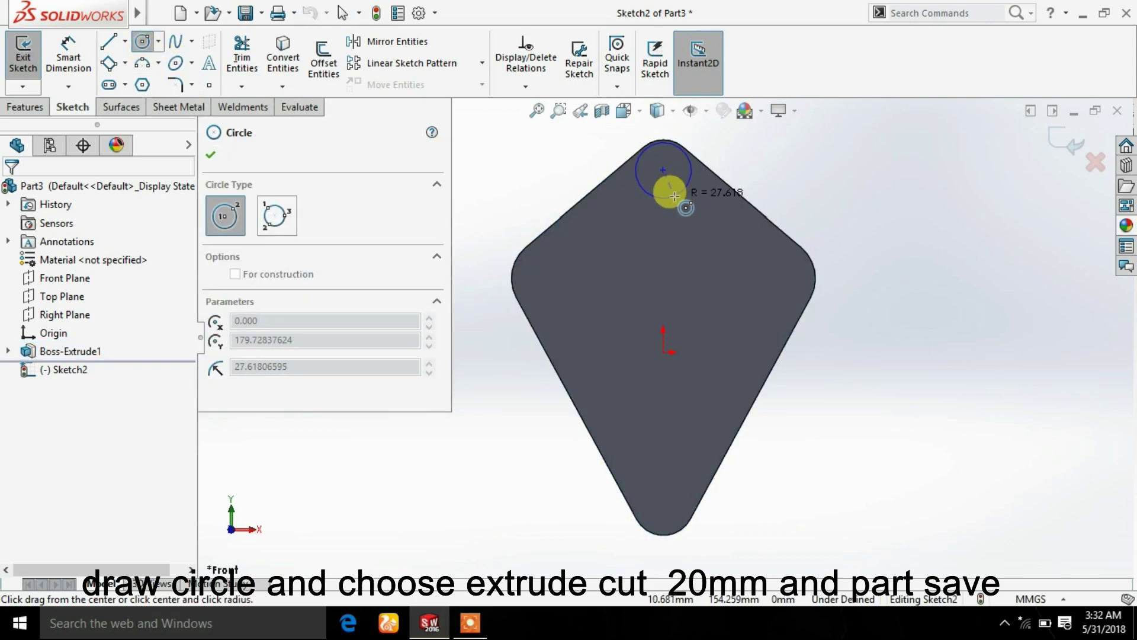
left_click(670, 186)
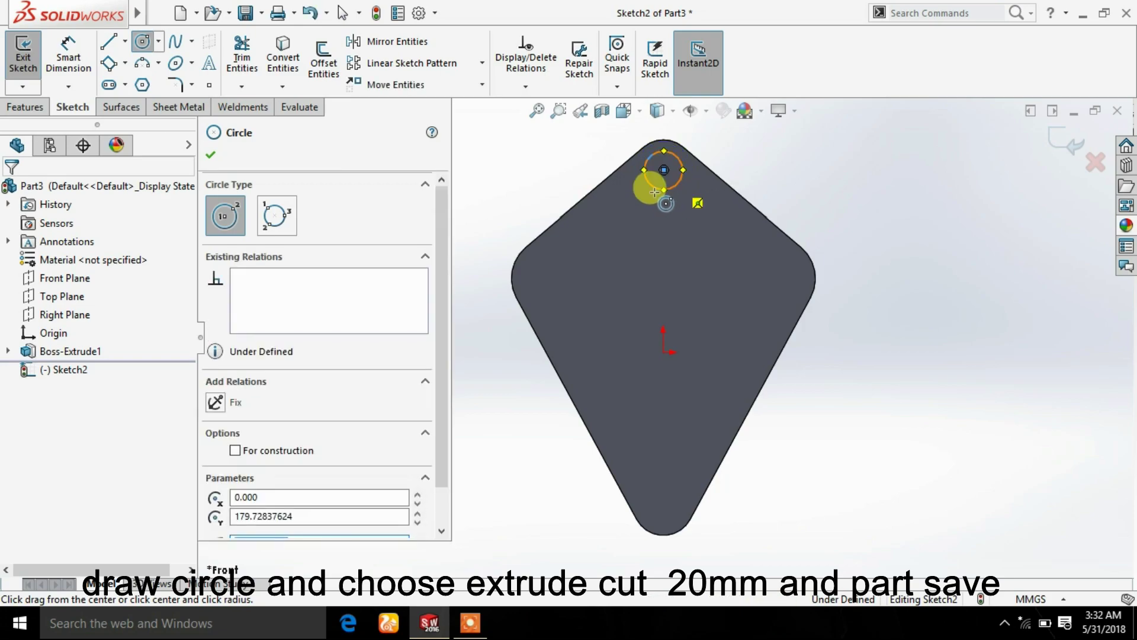
left_click(212, 156)
Dimension the top circle to Ø30 with its centre 180 mm above the origin
left_click(81, 62)
left_click(682, 168)
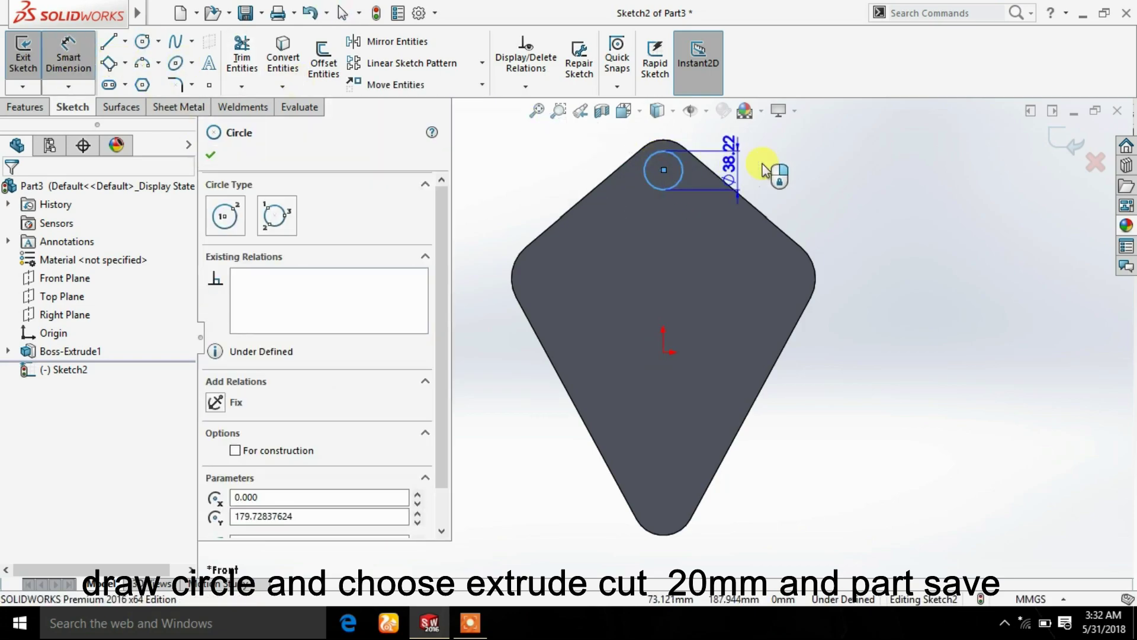
left_click(843, 165)
type("30")
left_click(771, 160)
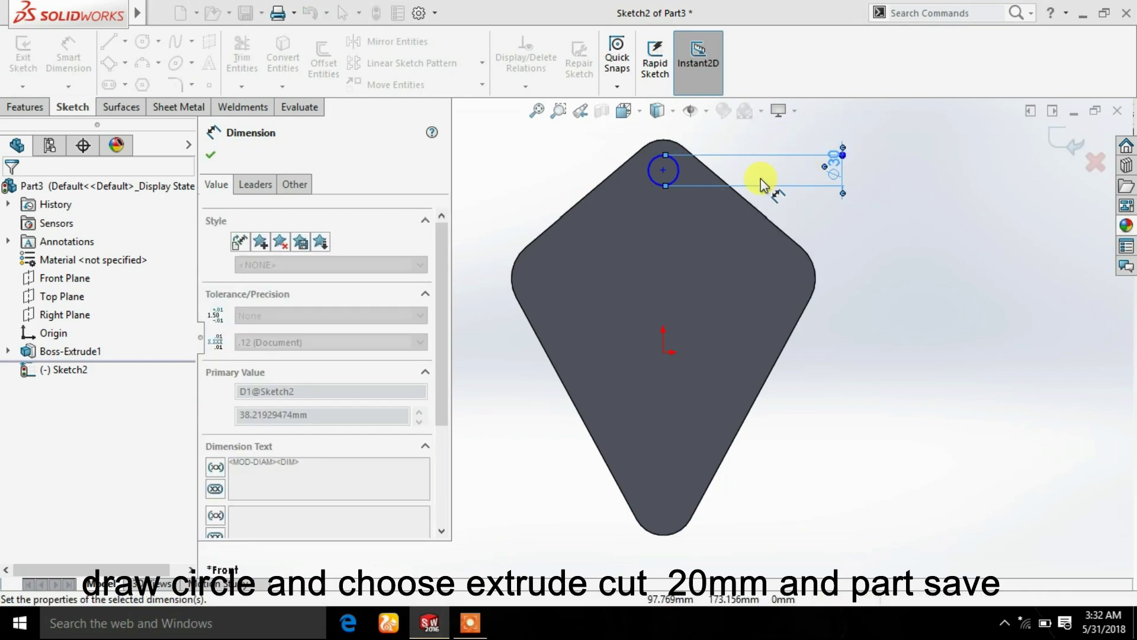
left_click(664, 171)
left_click(665, 170)
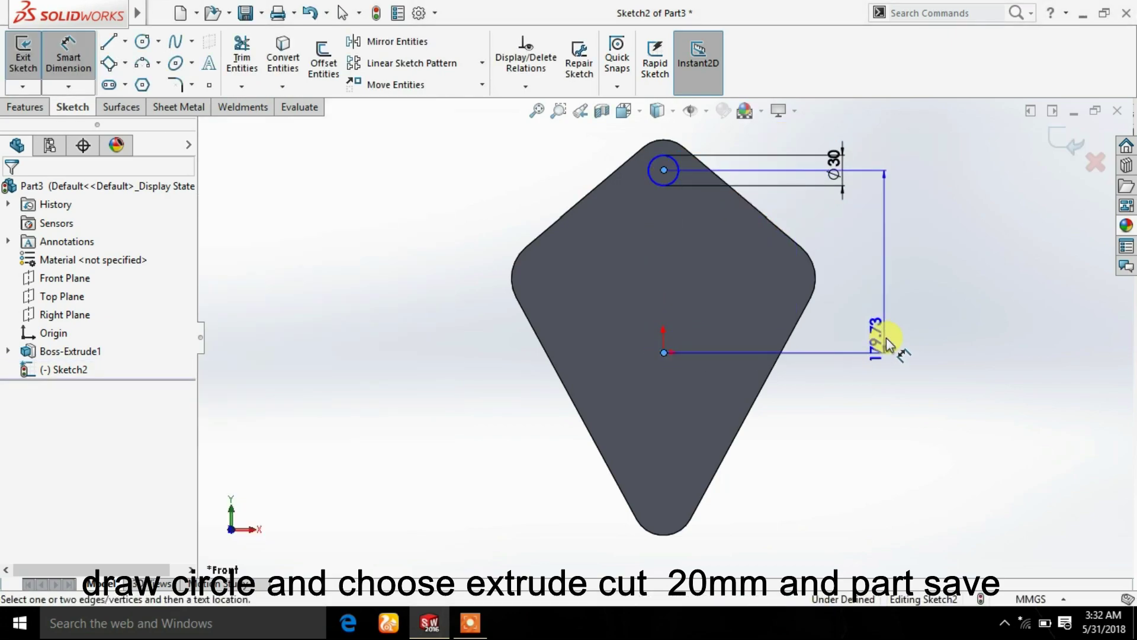
left_click(928, 333)
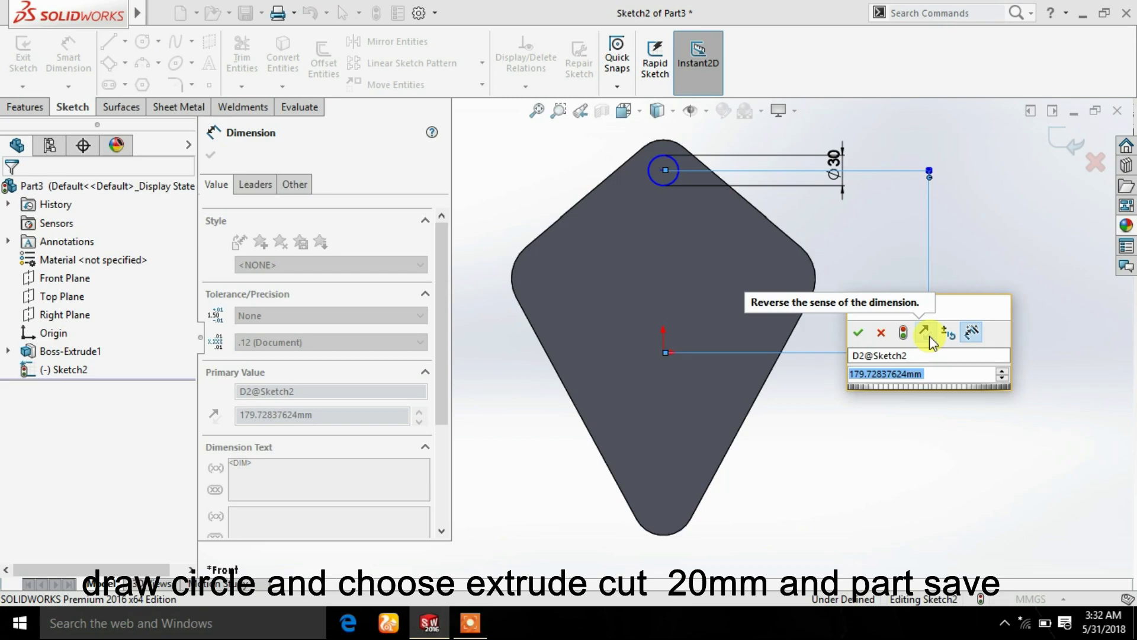
type("180")
key("Return")
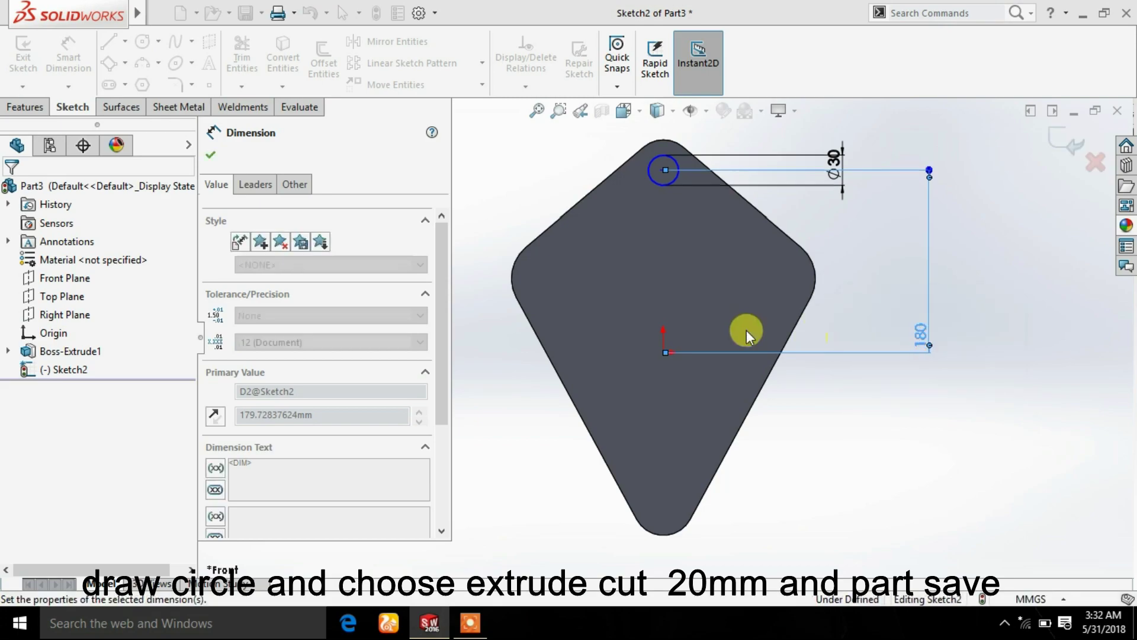
Draw a circle near the bottom tip and dimension it Ø50
left_click(211, 156)
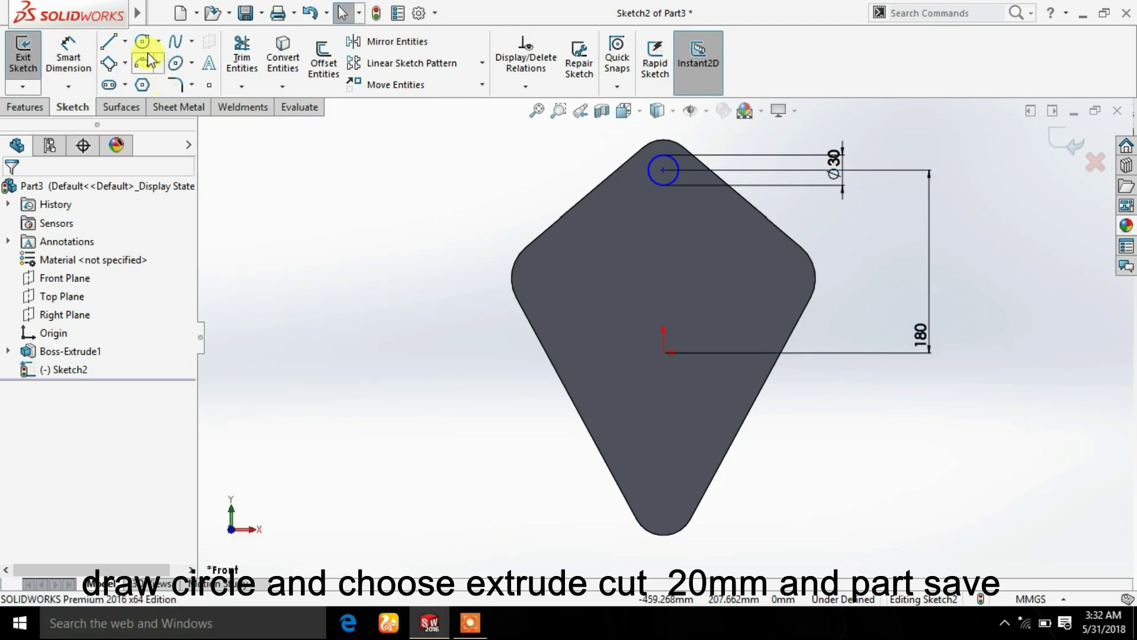
left_click(143, 41)
left_click(664, 492)
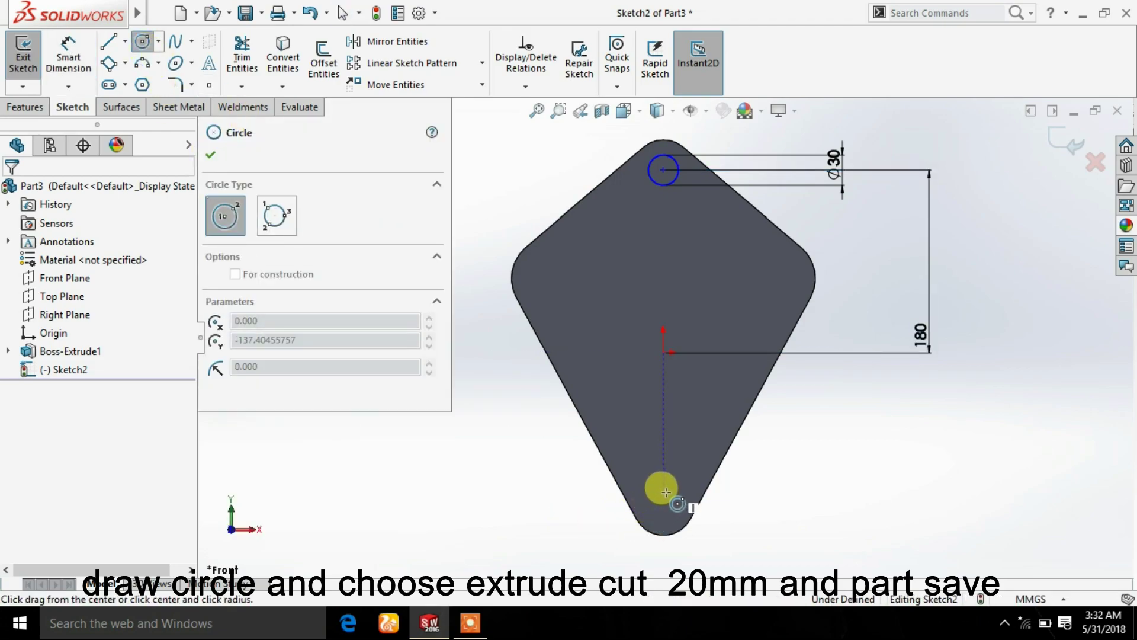
left_click(686, 494)
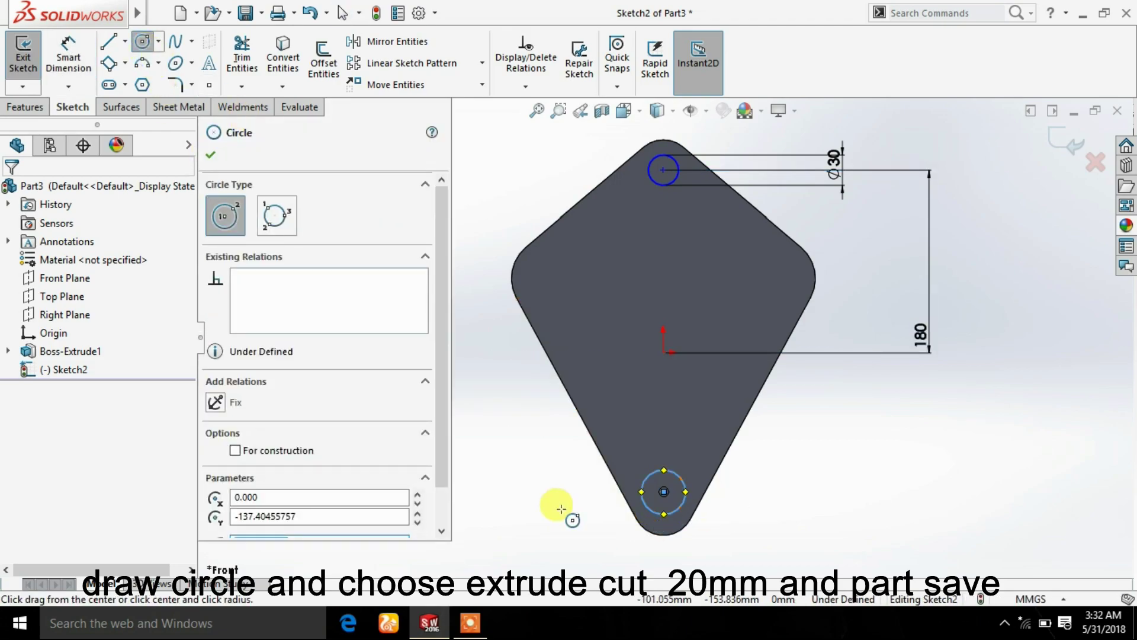
left_click(209, 155)
left_click(68, 54)
left_click(646, 479)
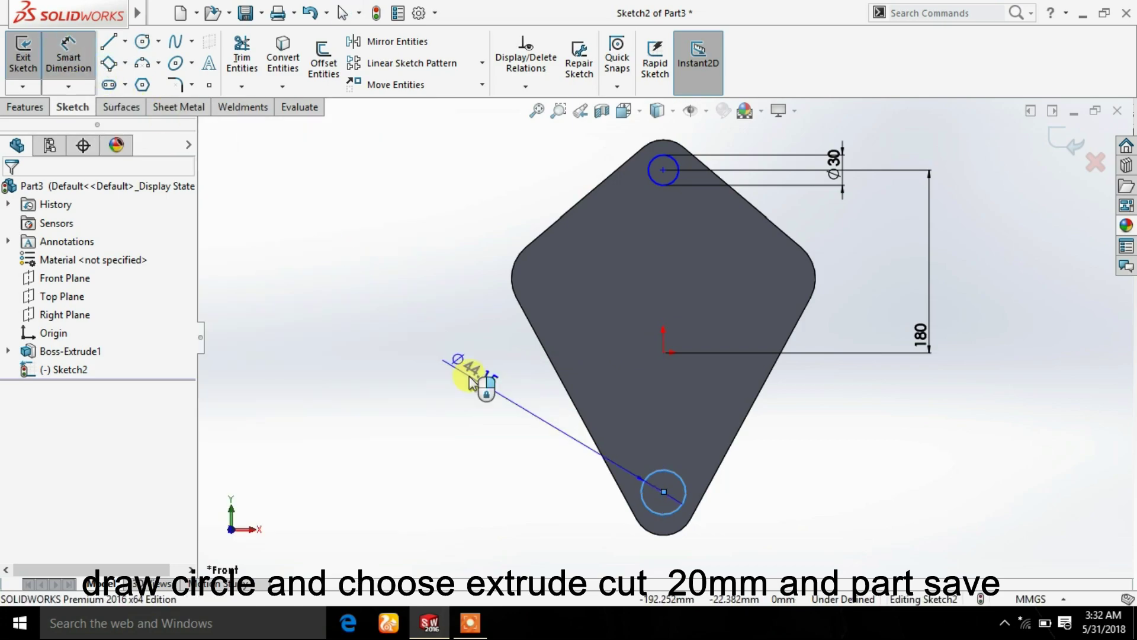
left_click(909, 492)
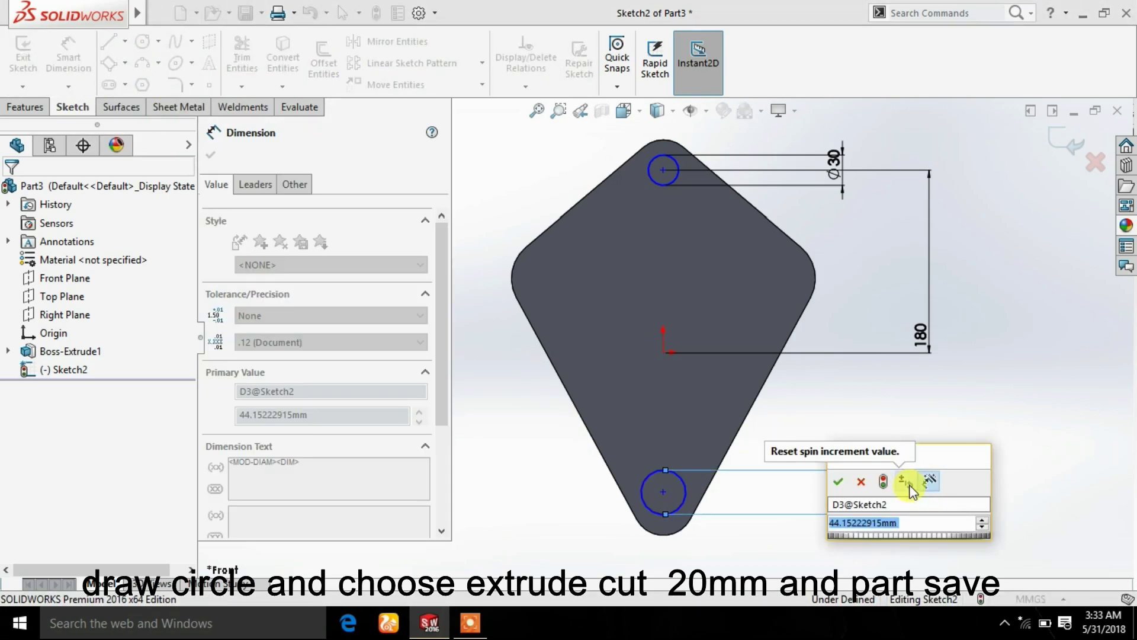
type("50")
key("Return")
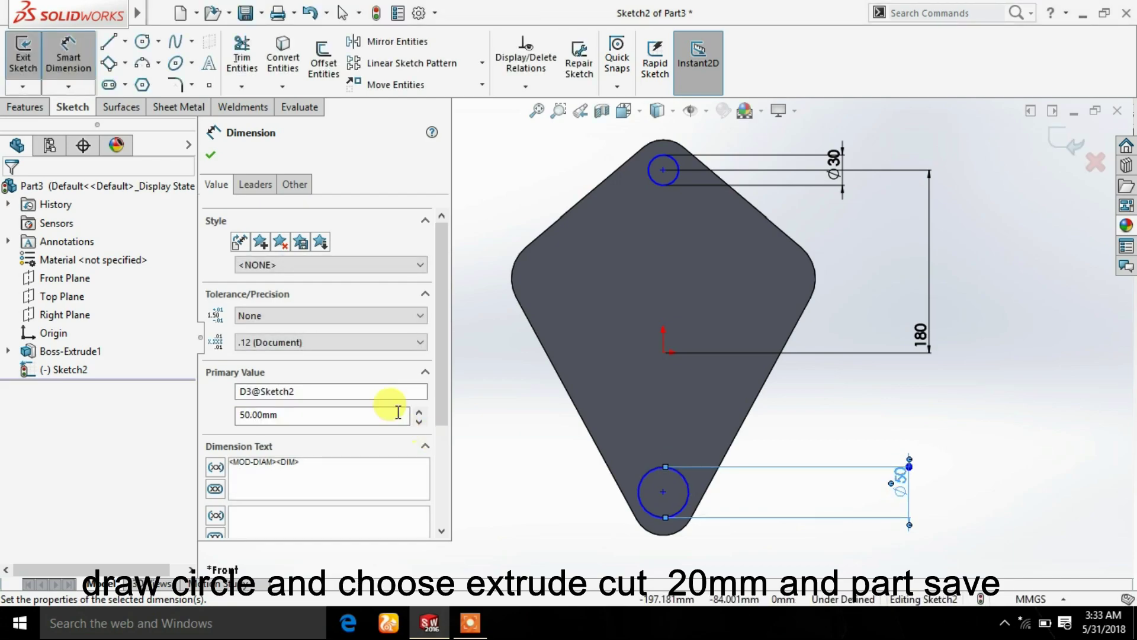
left_click(211, 154)
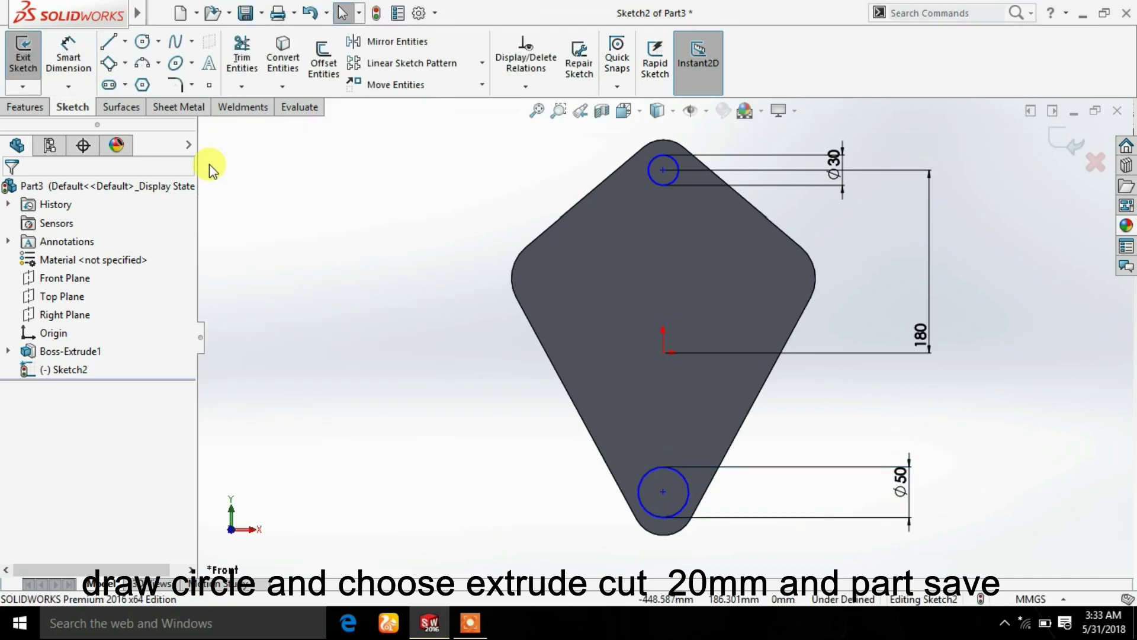
Place the bottom circle's centre 130 mm below the origin
left_click(90, 73)
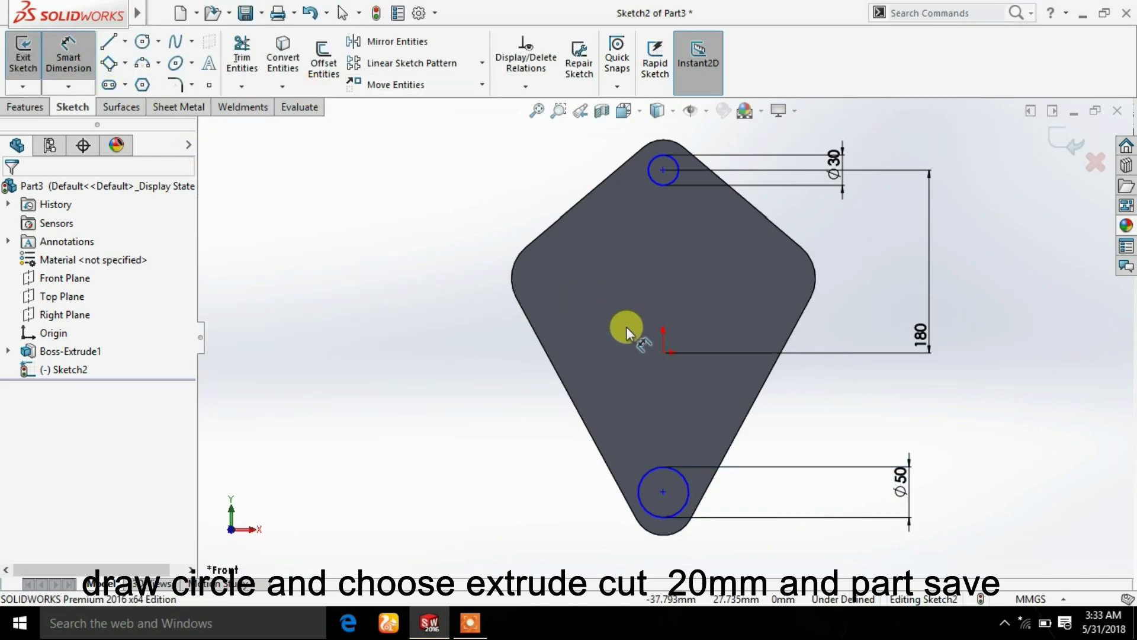
left_click(663, 354)
left_click(664, 493)
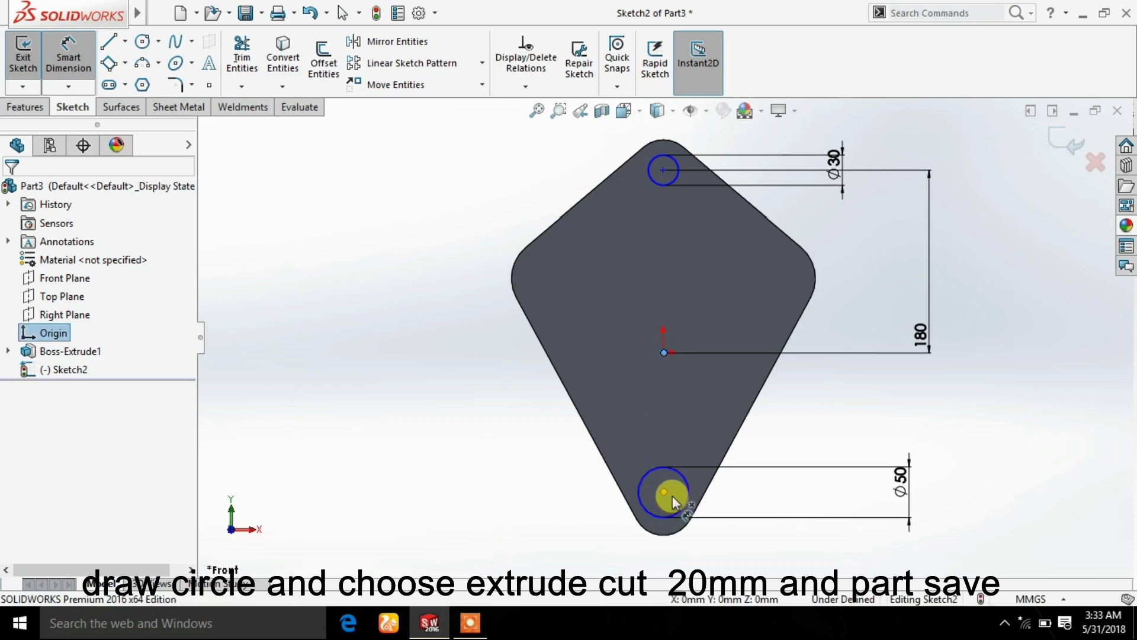
left_click(826, 480)
type("1")
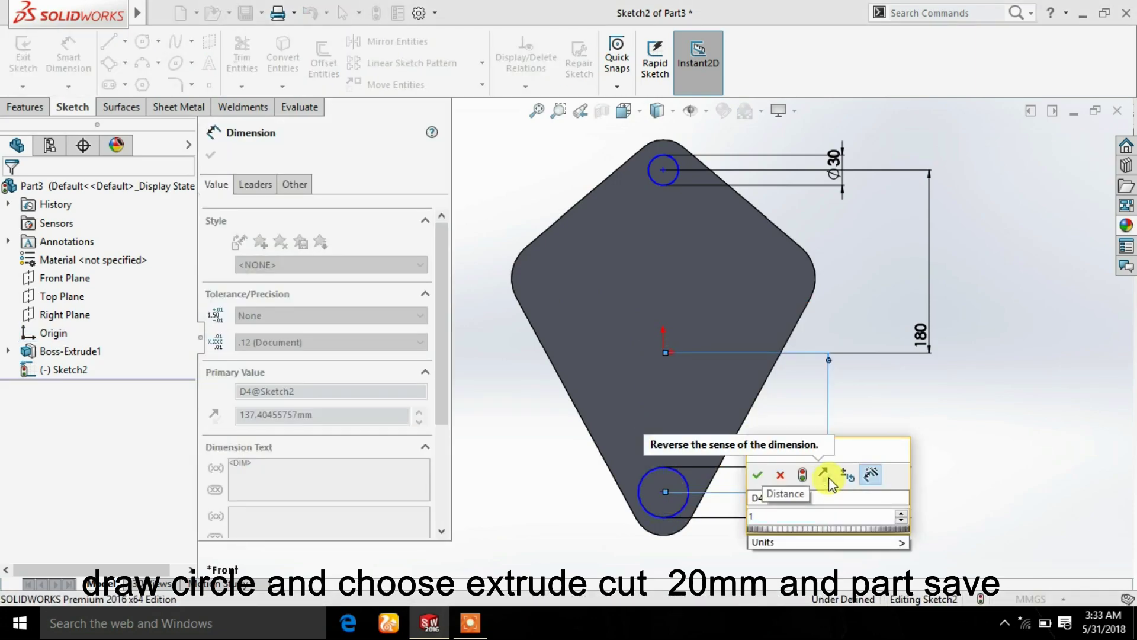
type("30")
key("Return")
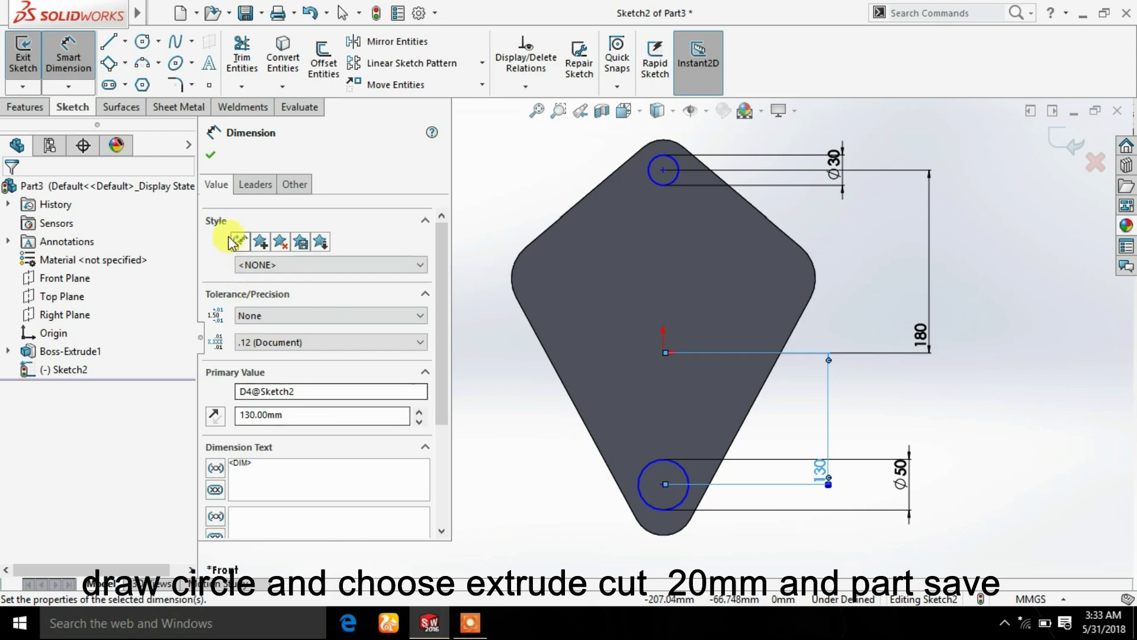
left_click(210, 154)
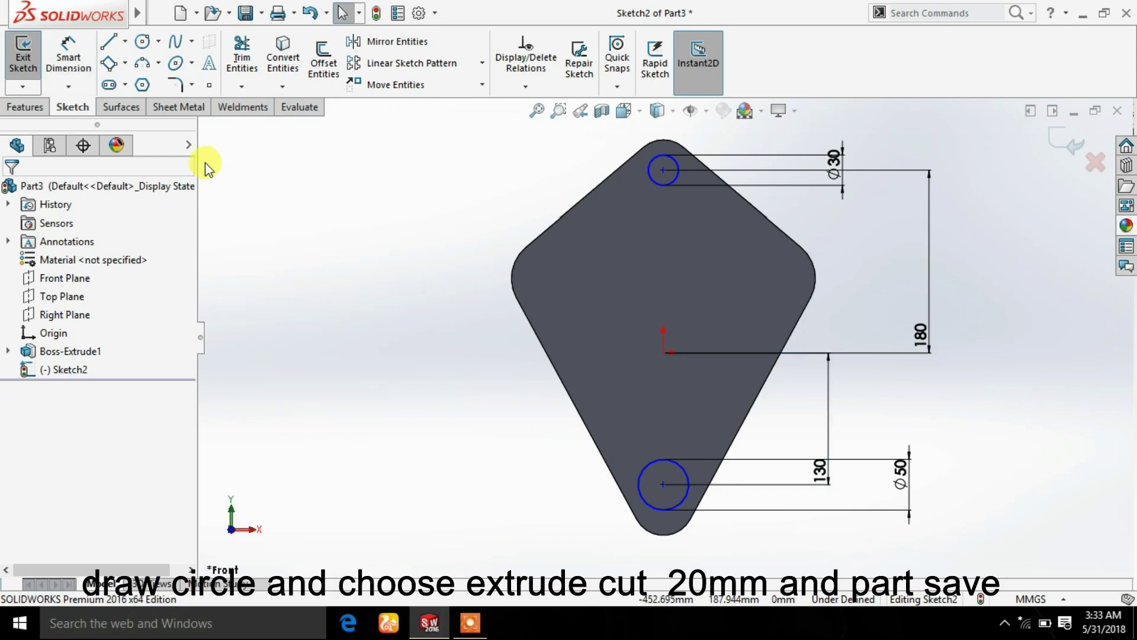
Draw a middle circle just above the origin and dimension it Ø50
left_click(143, 43)
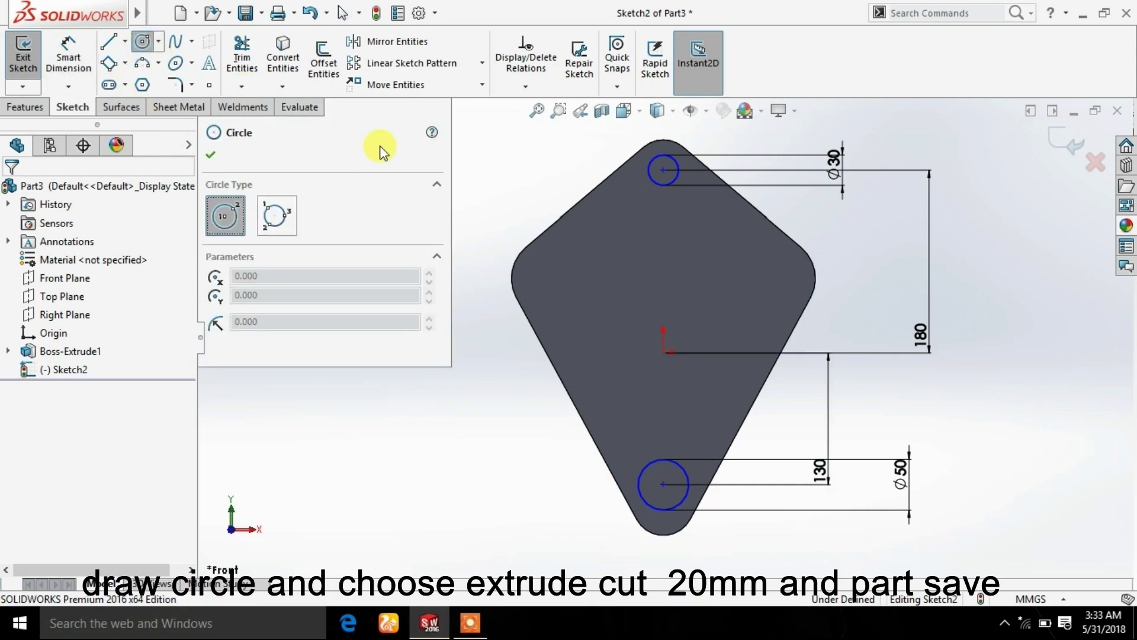
left_click(662, 303)
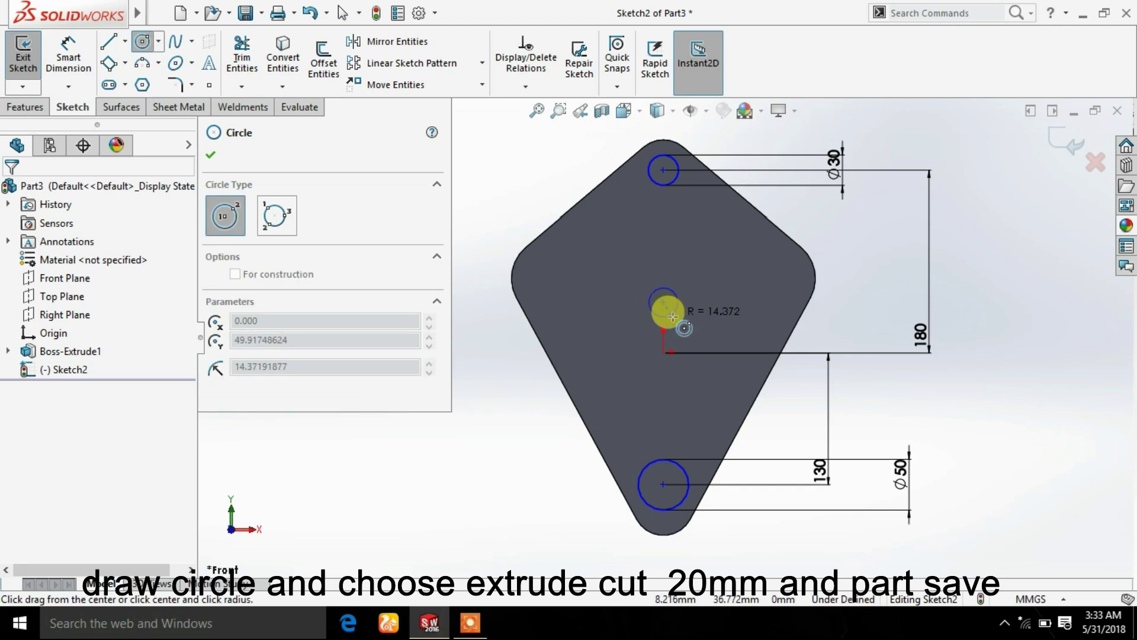
left_click(675, 325)
left_click(209, 156)
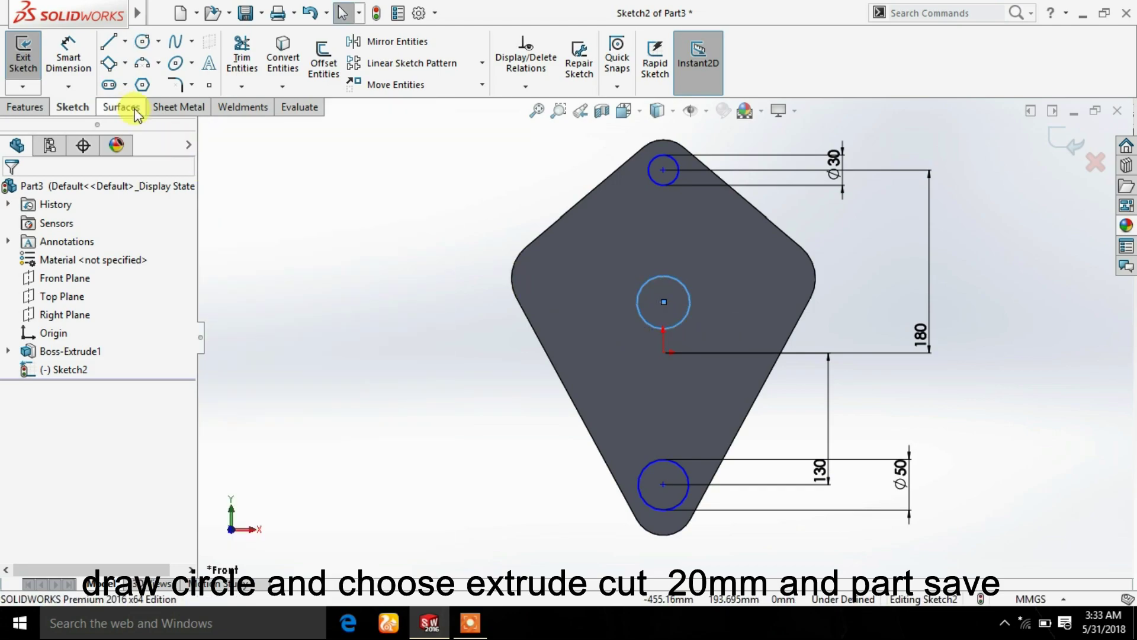
left_click(68, 53)
left_click(682, 281)
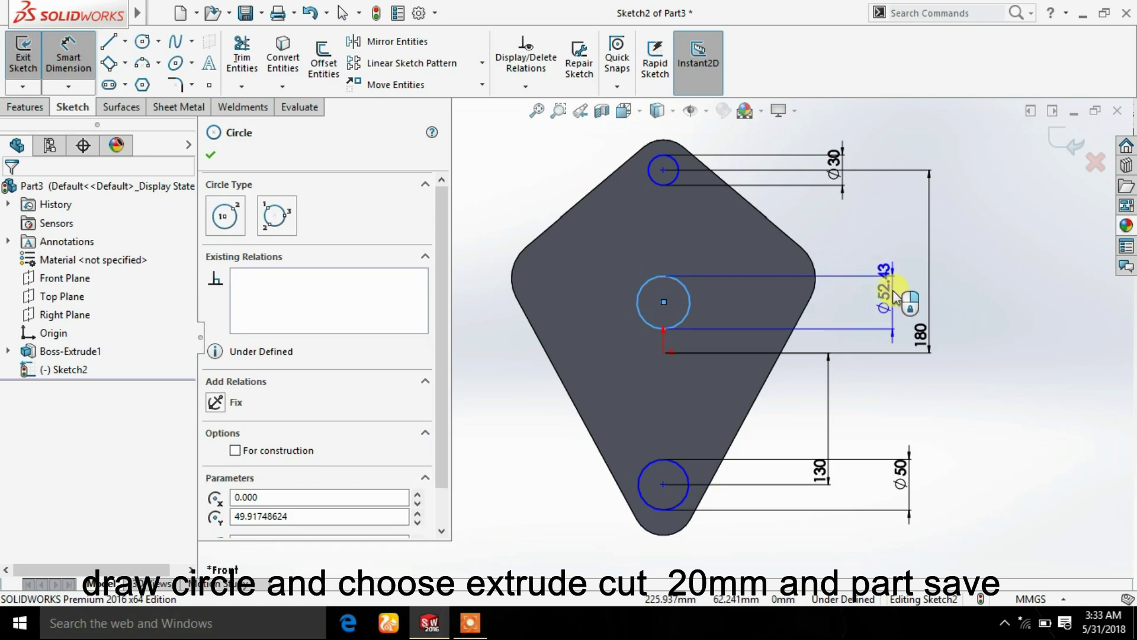
left_click(893, 294)
type("50")
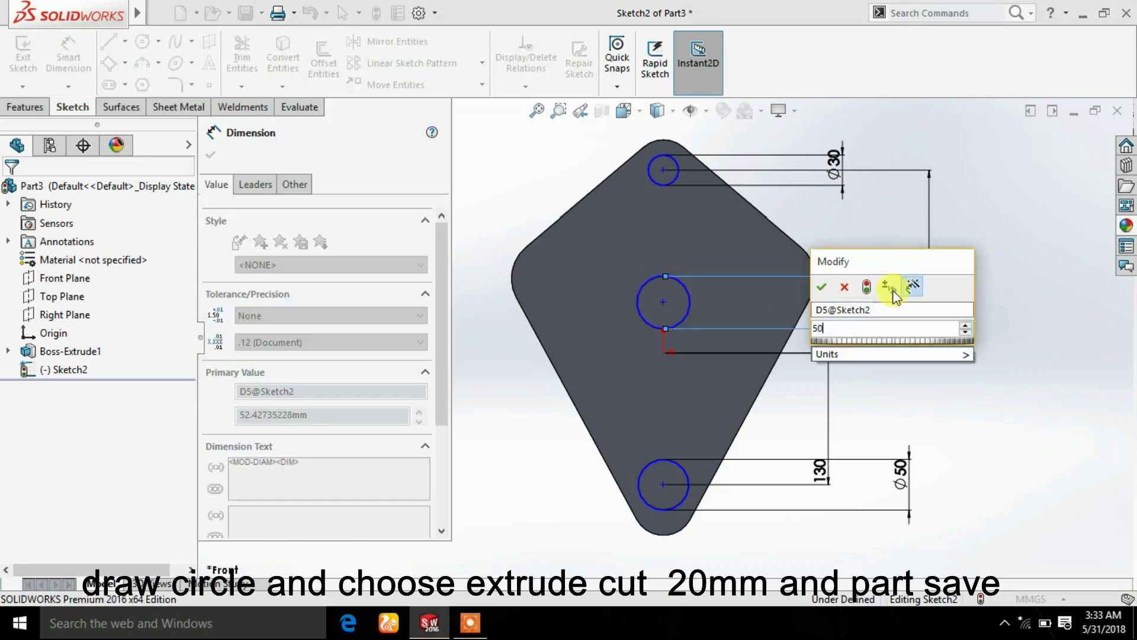
key("Return")
left_click(211, 154)
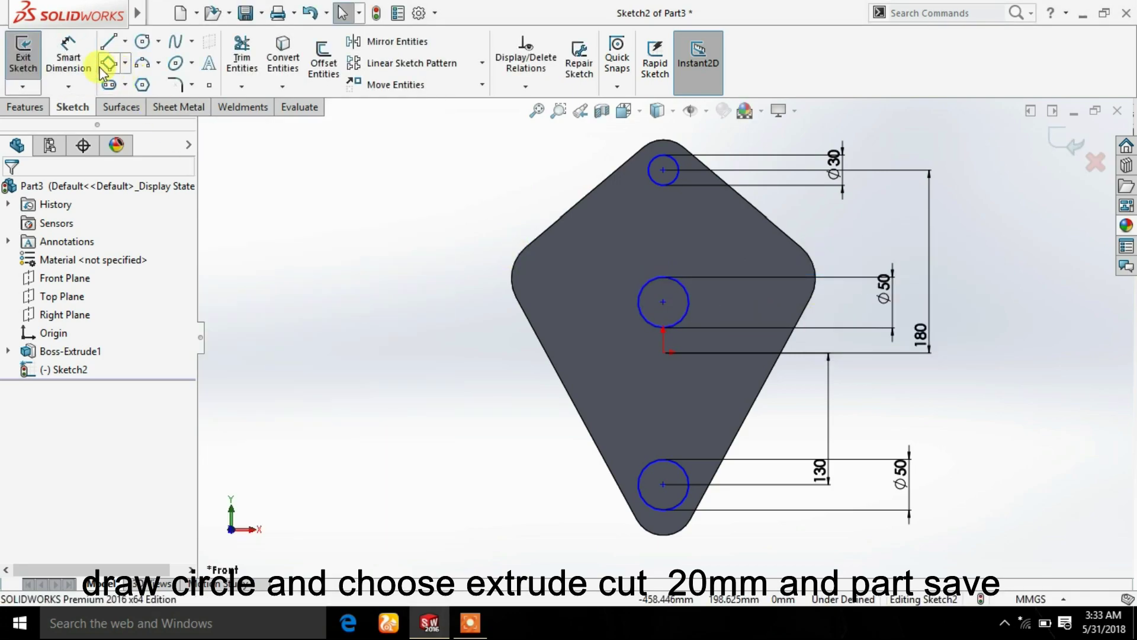
Space the middle circle's centre 45 mm above the origin
left_click(87, 59)
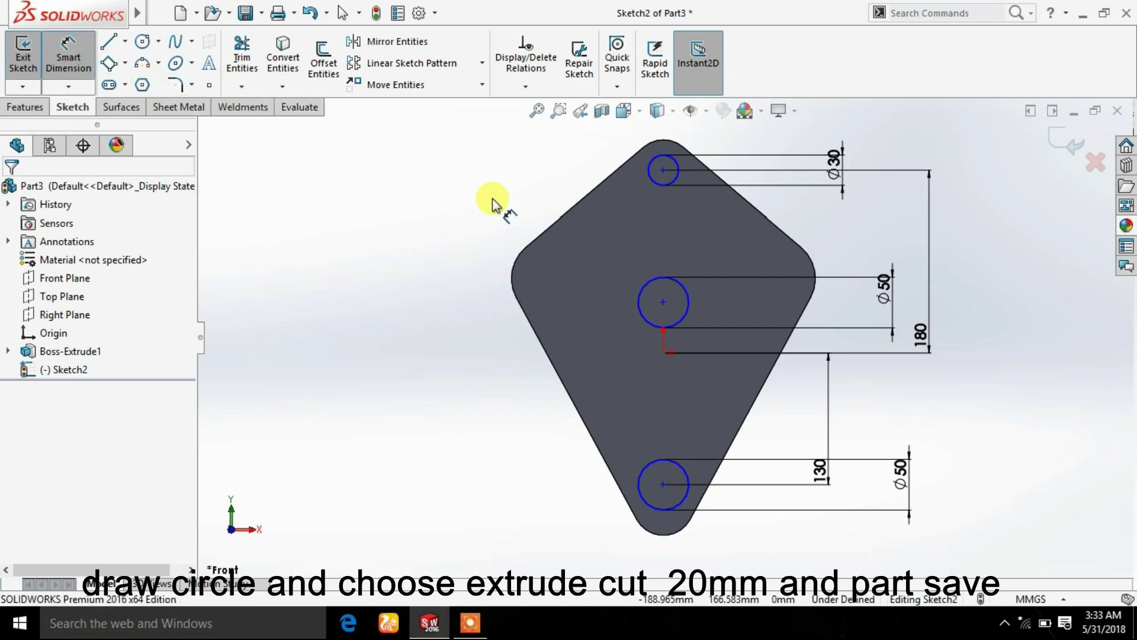
left_click(664, 302)
left_click(663, 351)
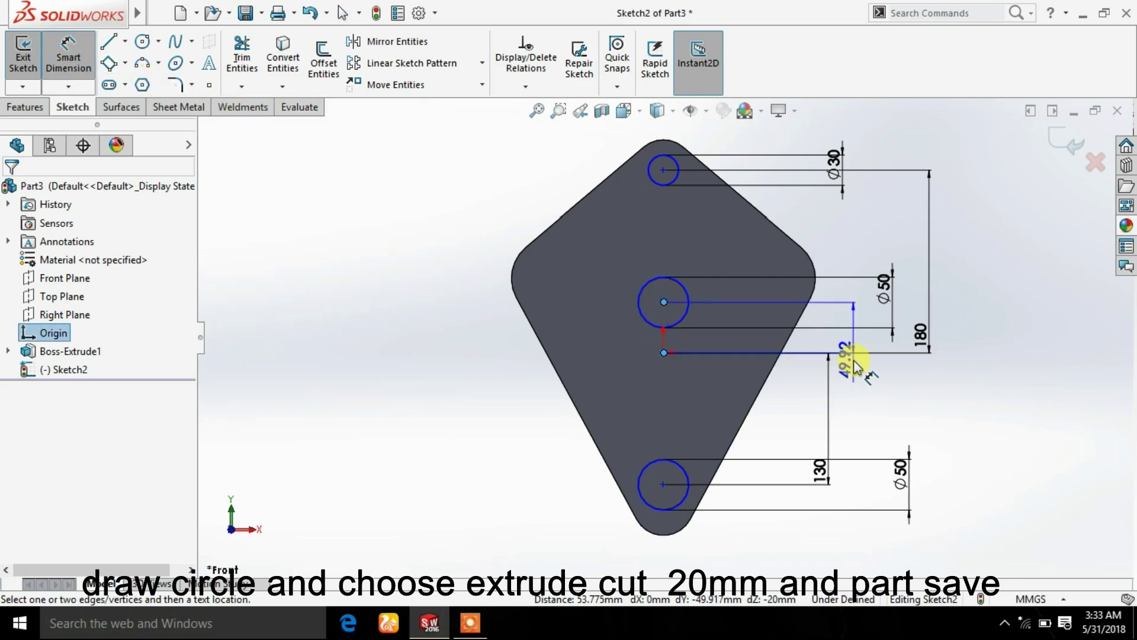
left_click(856, 362)
left_click(827, 362)
key("Return")
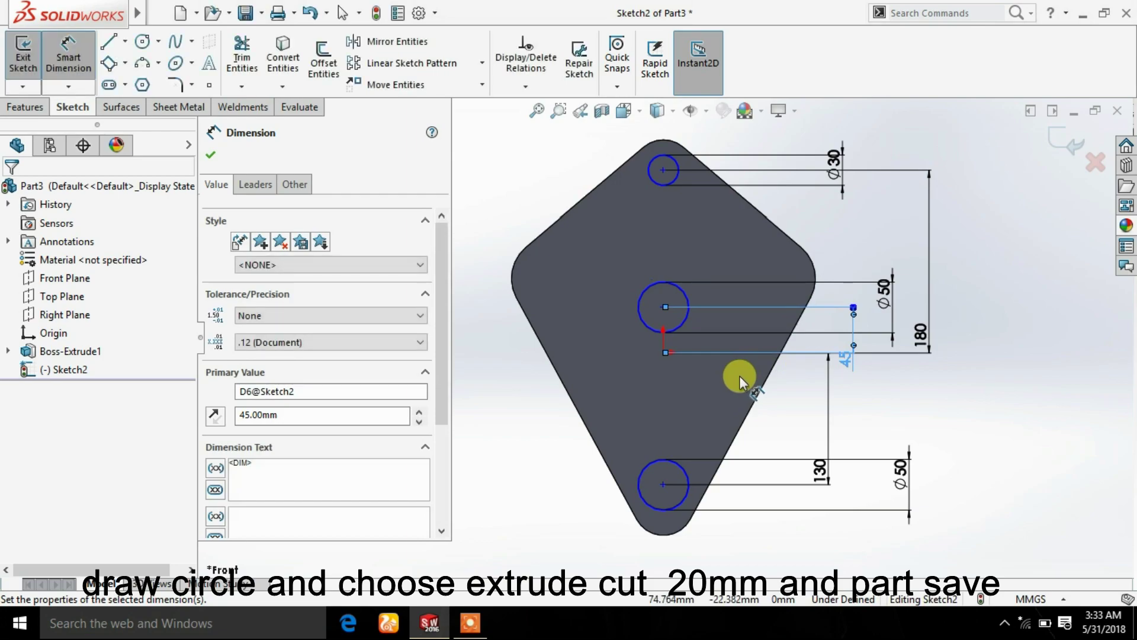
Cut the three circles 20 mm into the plate as Cut-Extrude1 and orbit to check the holes
left_click(211, 156)
left_click(48, 109)
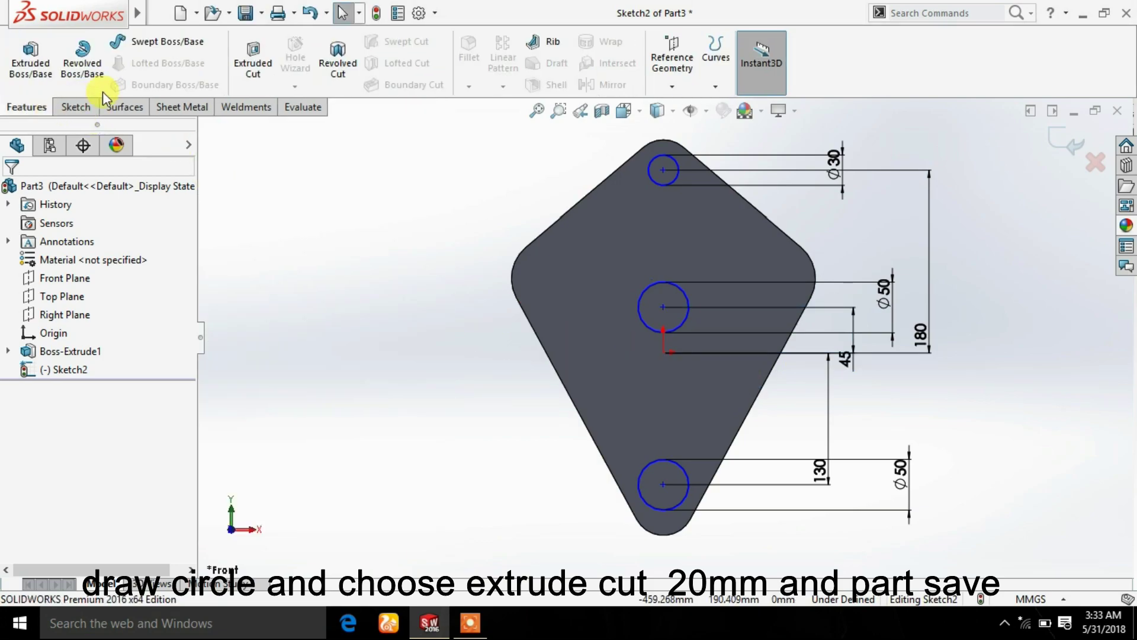
left_click(249, 71)
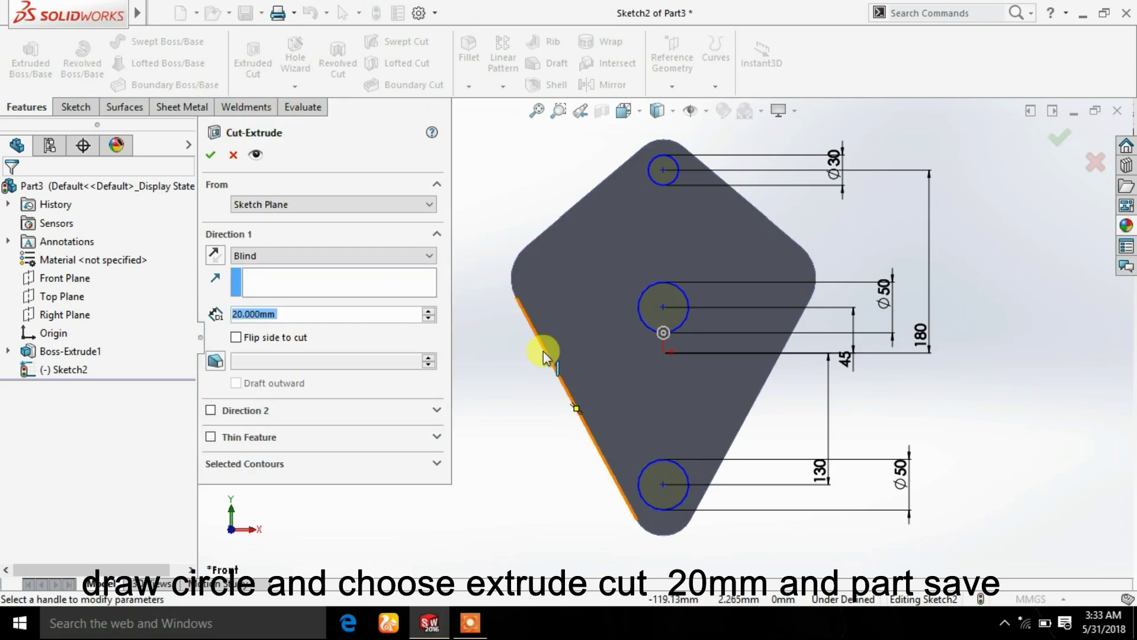
left_click(212, 155)
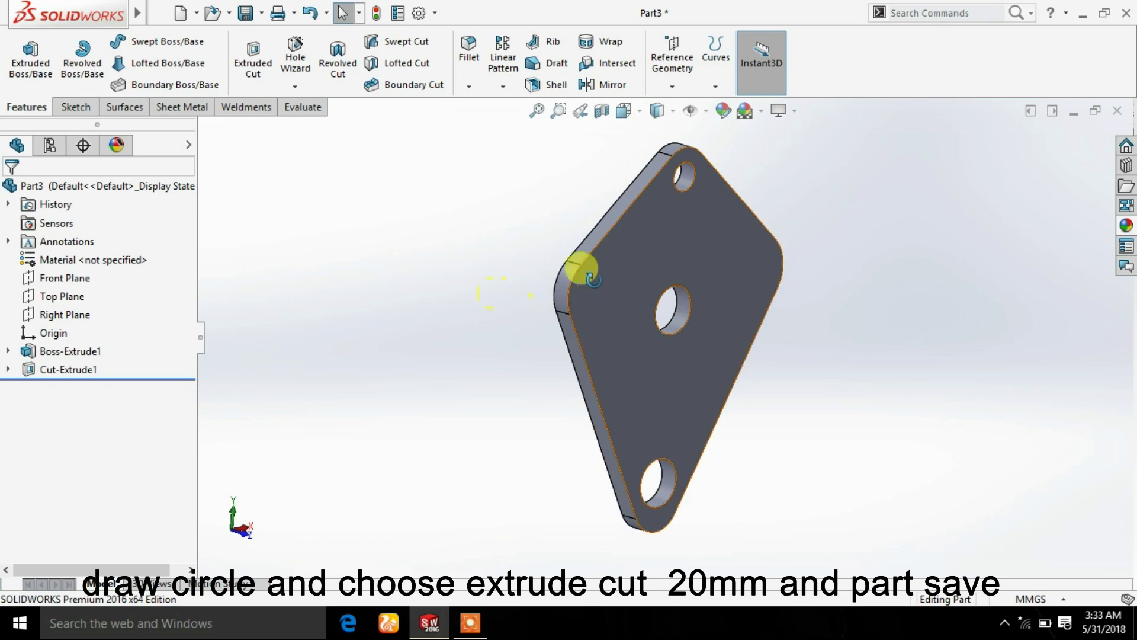
mouse_move(586, 274)
middle_mouse_down()
mouse_move(444, 296)
mouse_move(515, 279)
mouse_move(610, 294)
middle_mouse_up()
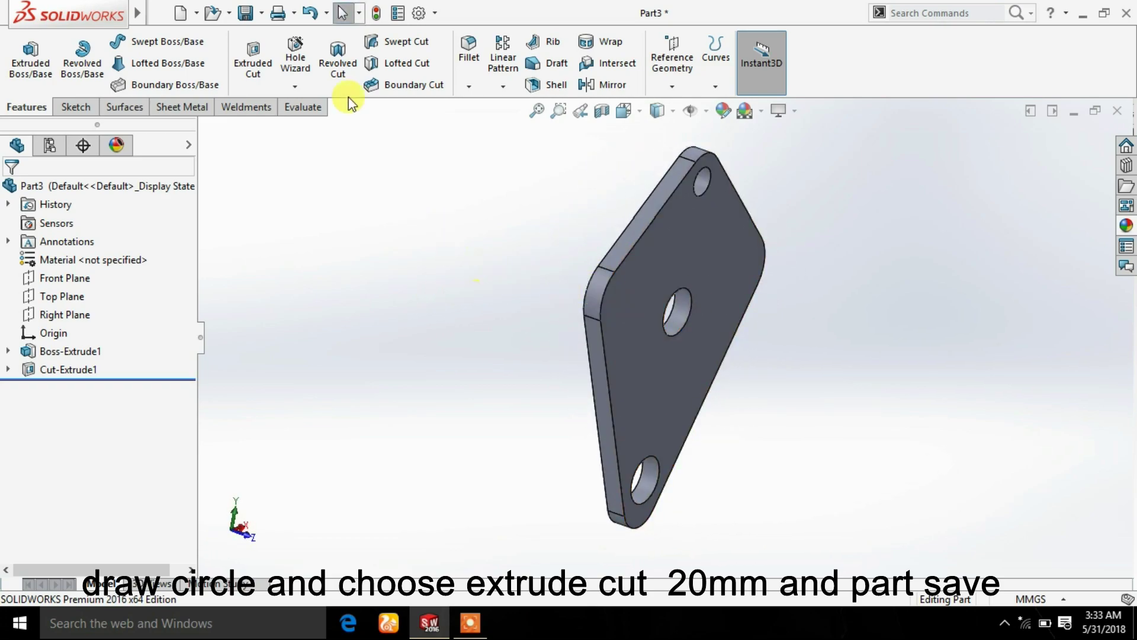
left_click(263, 15)
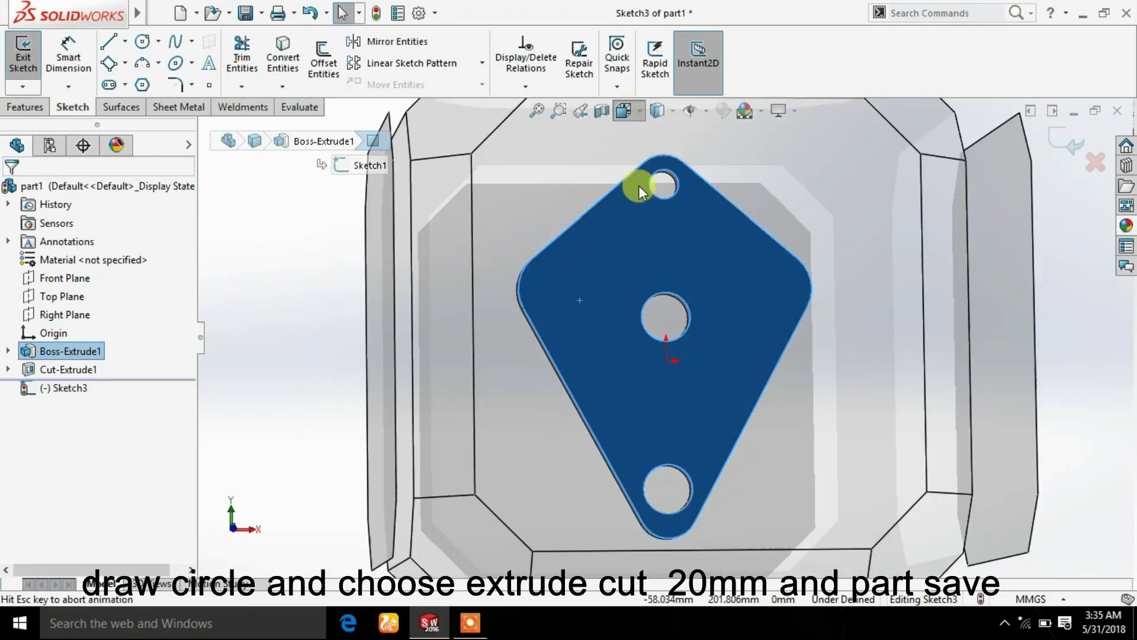
Start a sketch on the plate face and draw circles on the left and right lobes
left_click(647, 314)
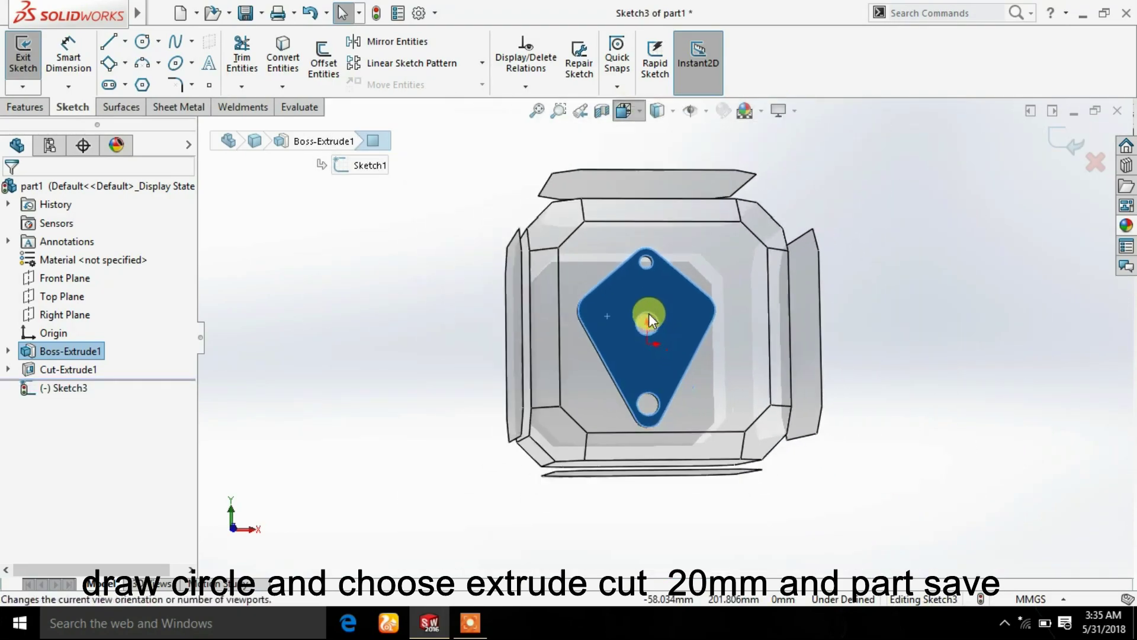
left_click(371, 303)
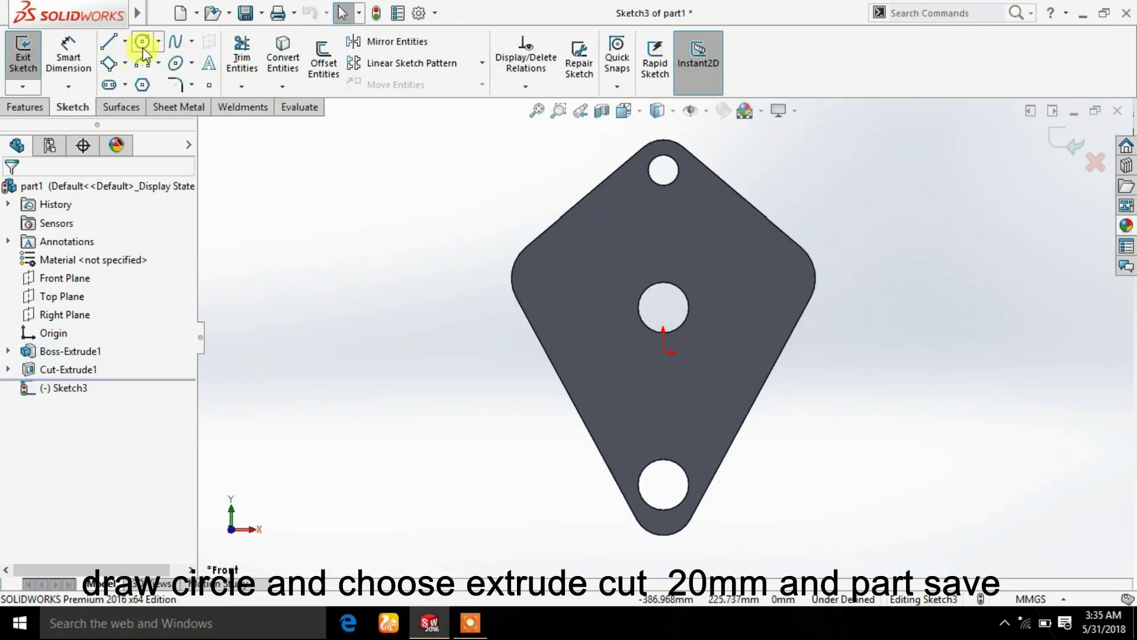
left_click(142, 43)
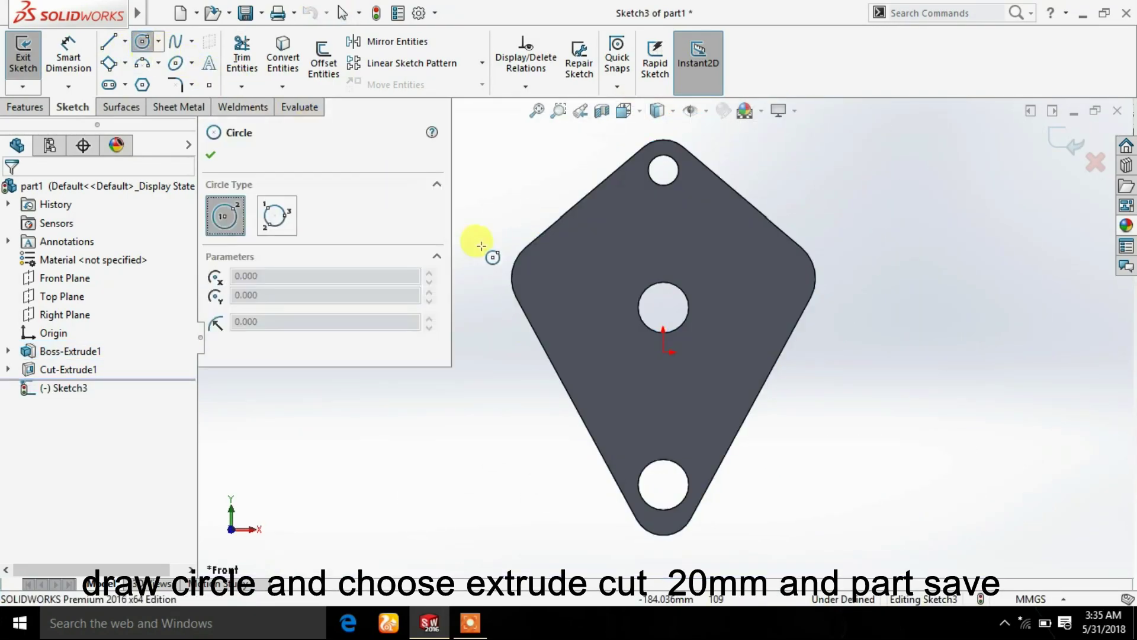
left_click(534, 277)
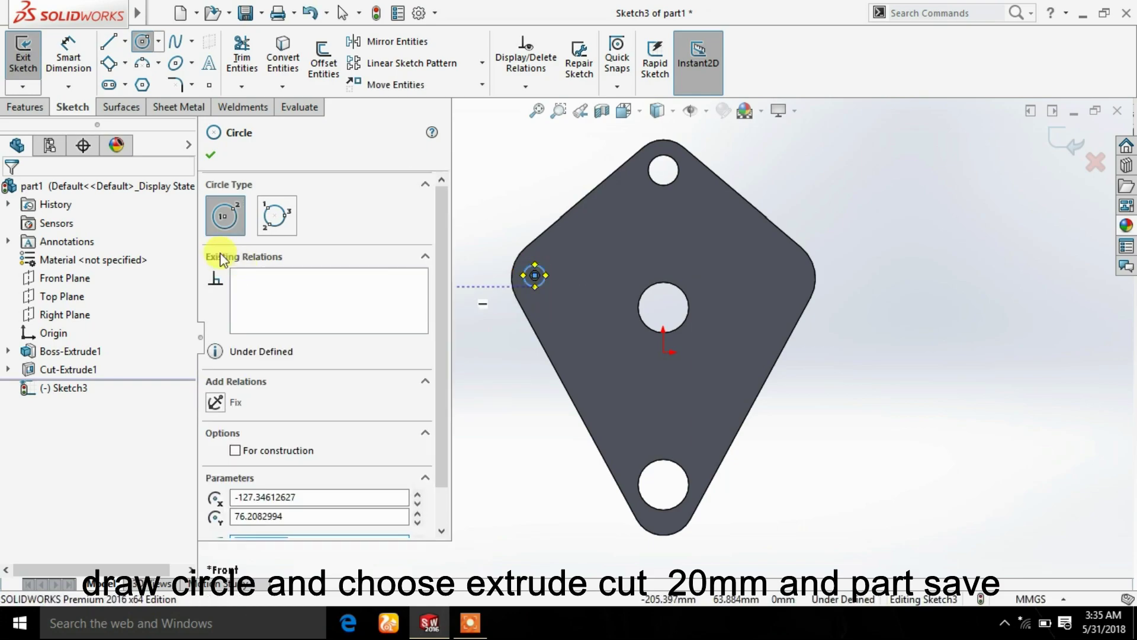
left_click(205, 151)
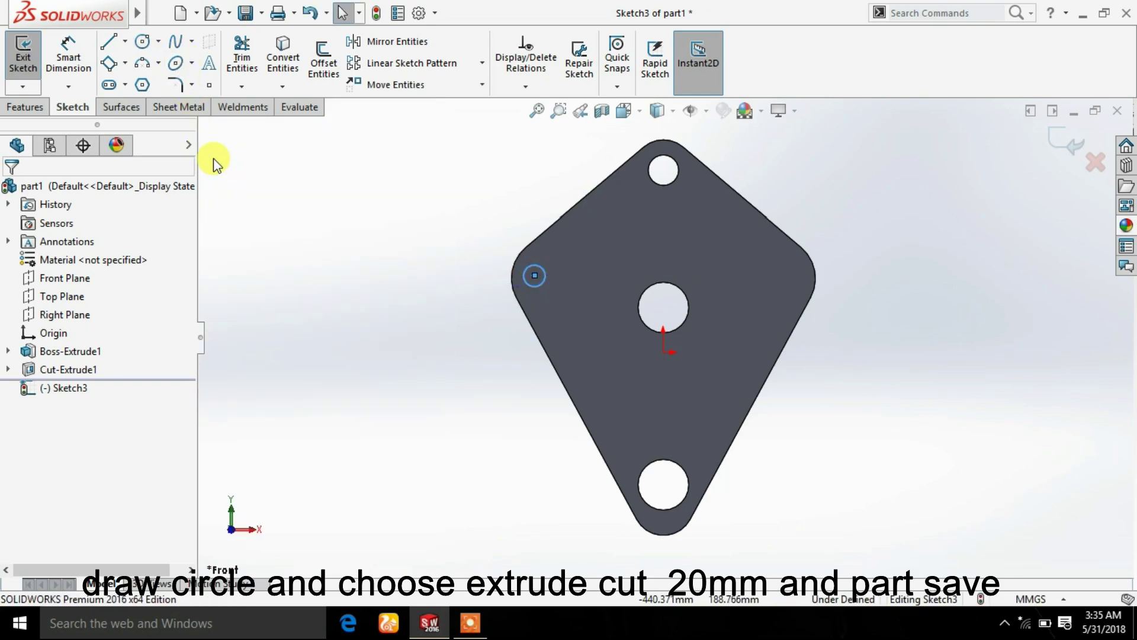
left_click(144, 42)
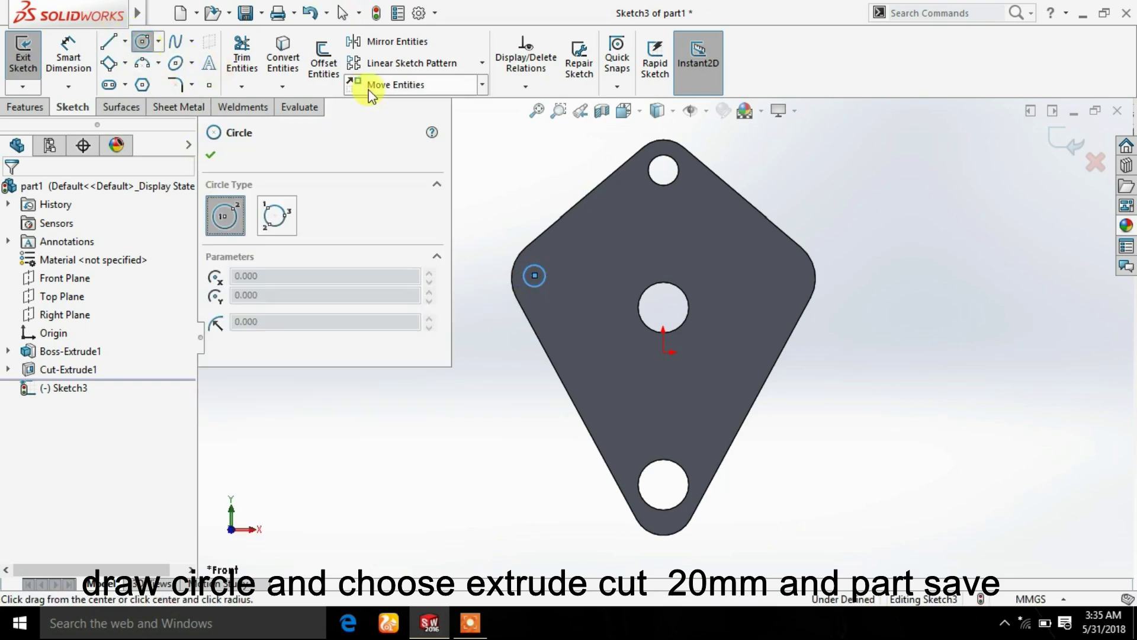
left_click(788, 276)
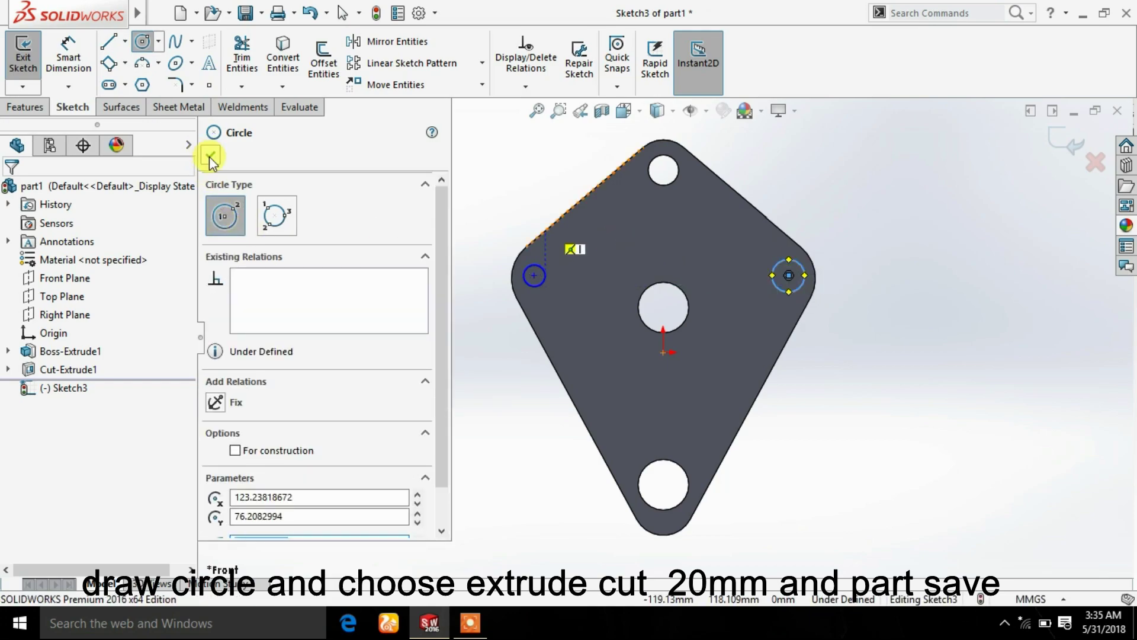
left_click(209, 156)
Dimension both lobe circles to Ø25
left_click(68, 56)
left_click(790, 258)
left_click(933, 249)
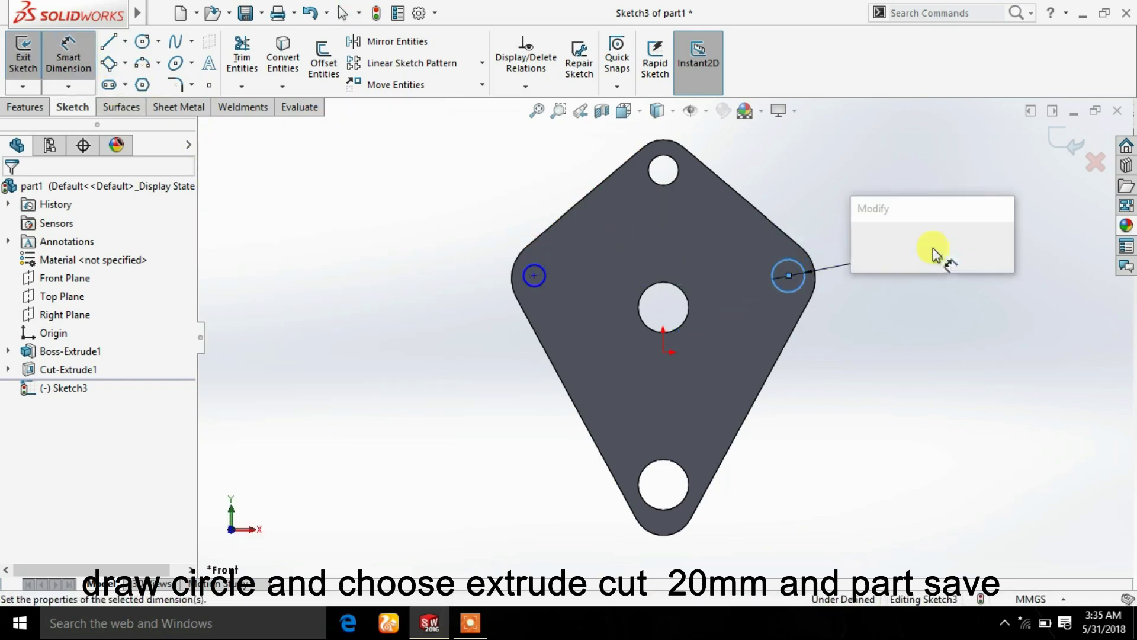
left_click(870, 244)
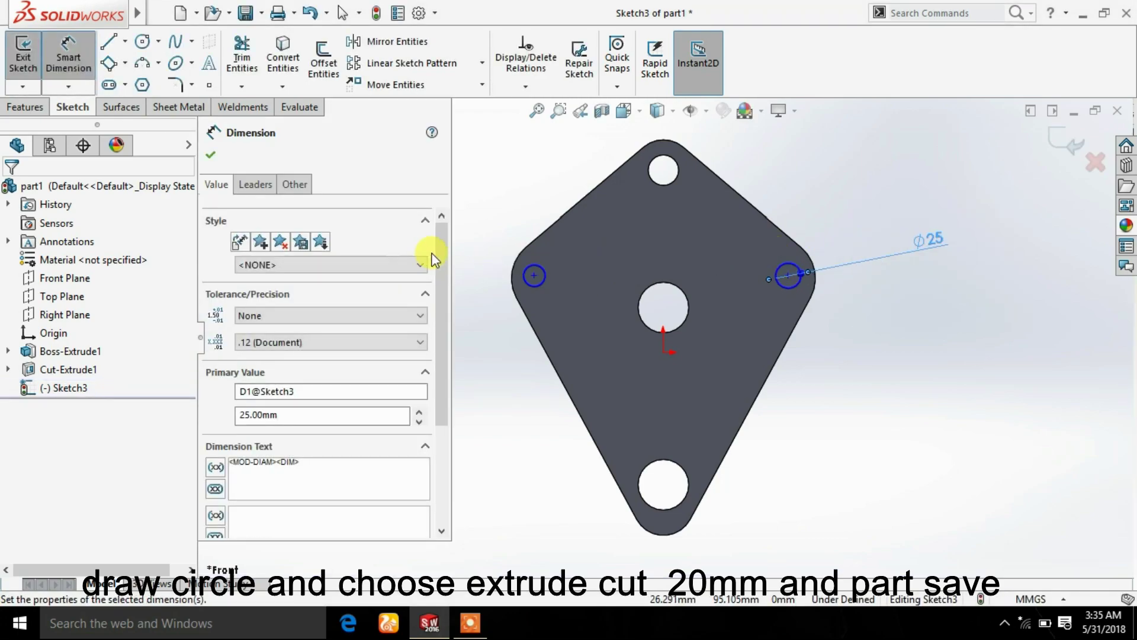
left_click(528, 244)
left_click(499, 180)
type("2")
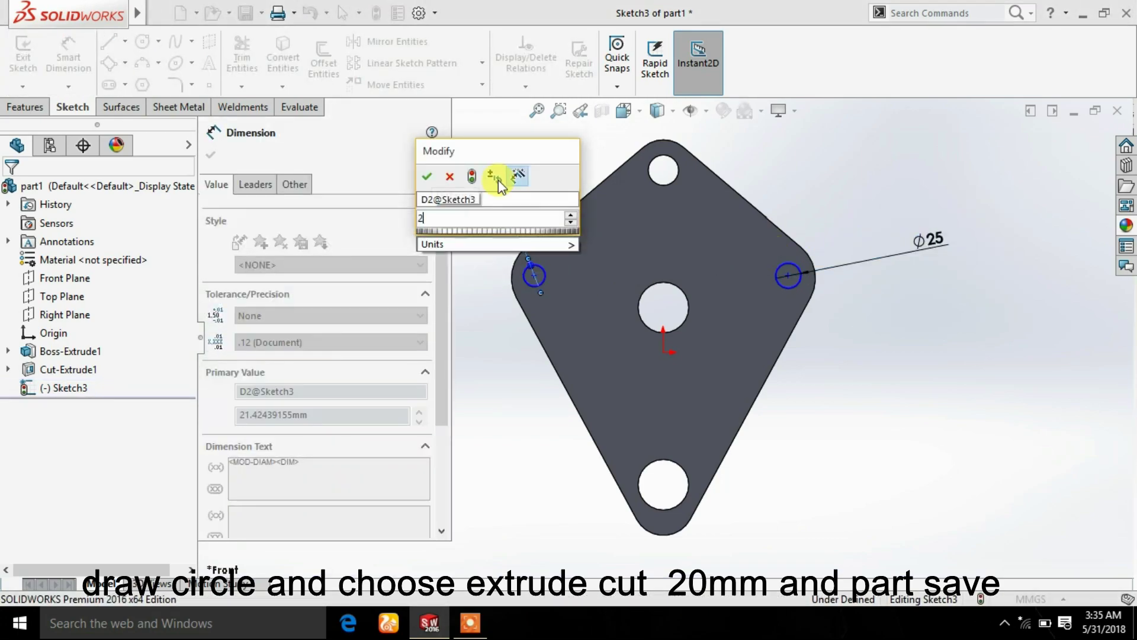
key("Return")
left_click(211, 153)
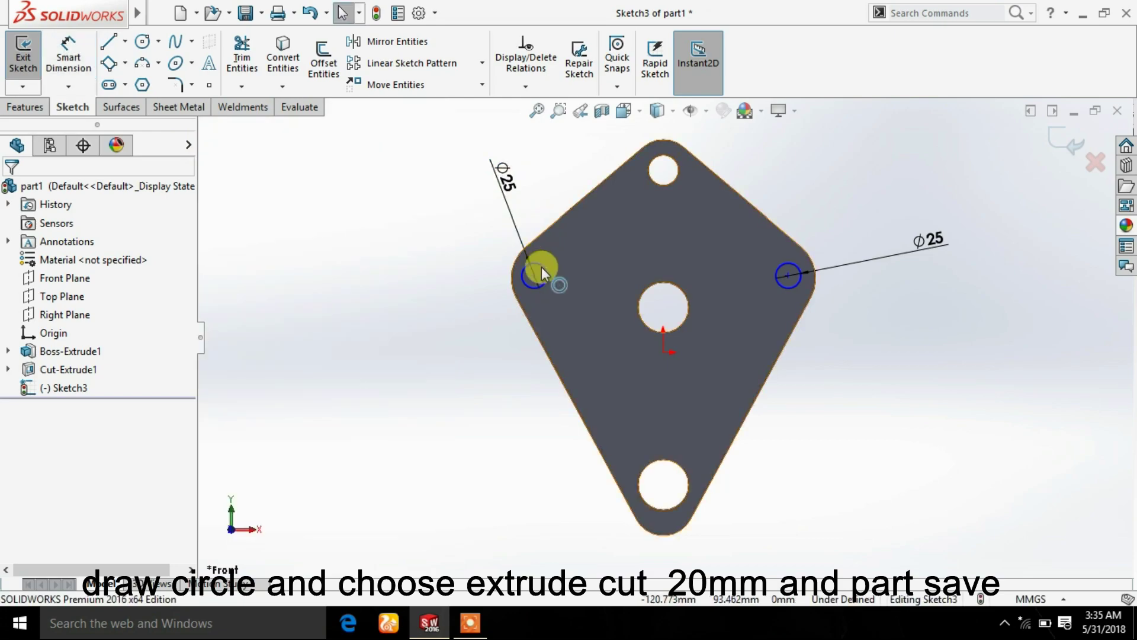
Make the two circle centres horizontal and place the left one 130 mm from the origin
left_click(536, 275)
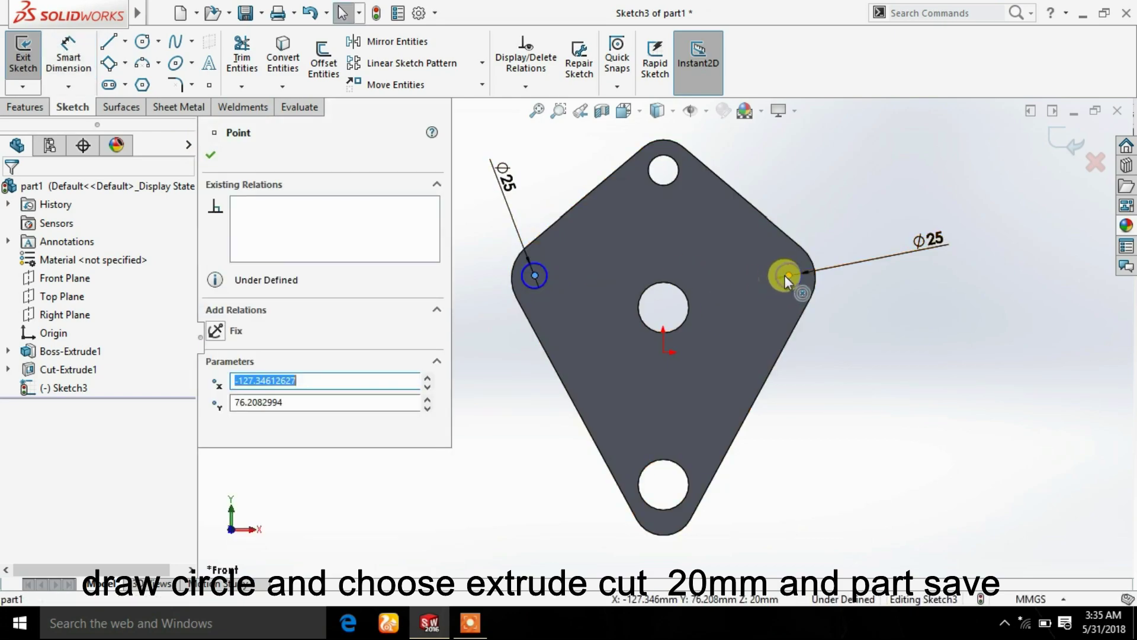
left_click(789, 275, "ctrl")
left_click(237, 421)
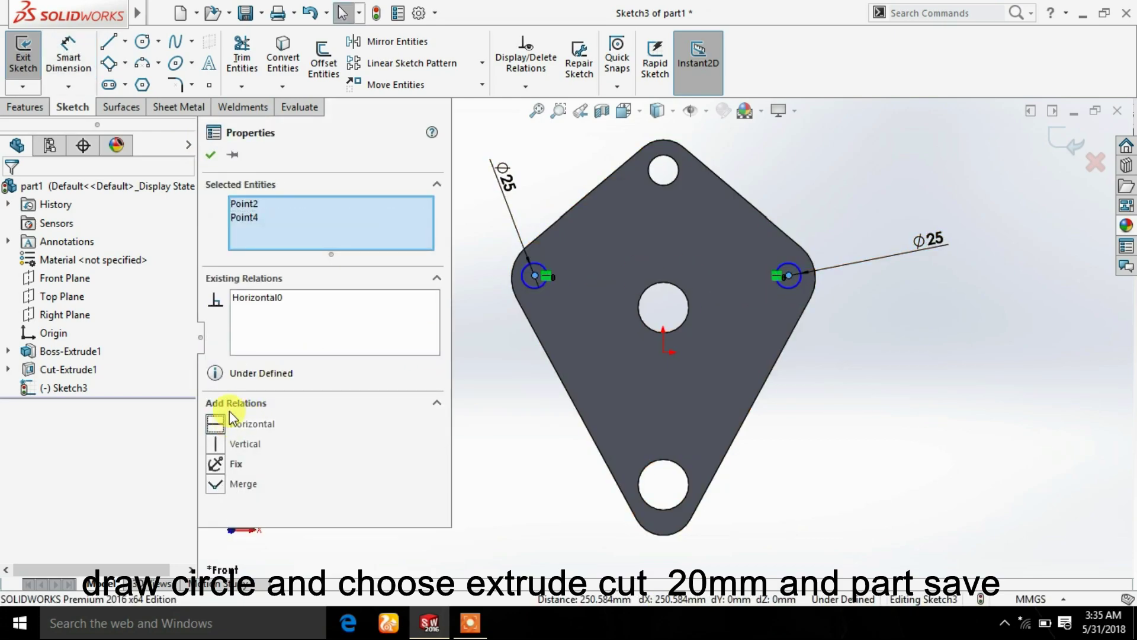
left_click(210, 155)
left_click(79, 80)
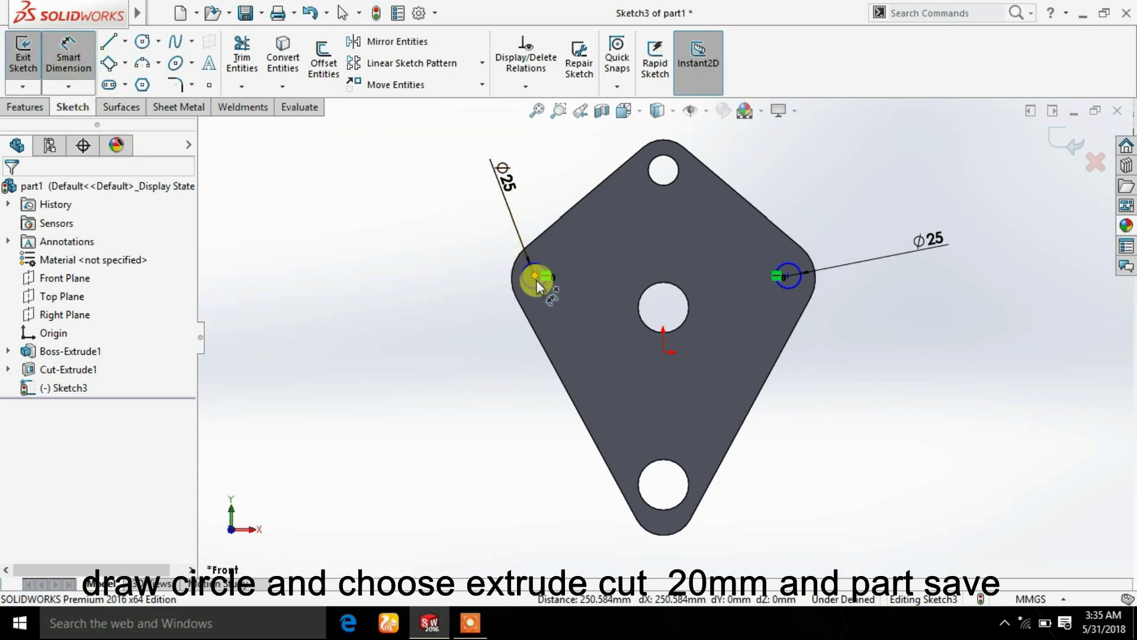
left_click(536, 278)
left_click(663, 353)
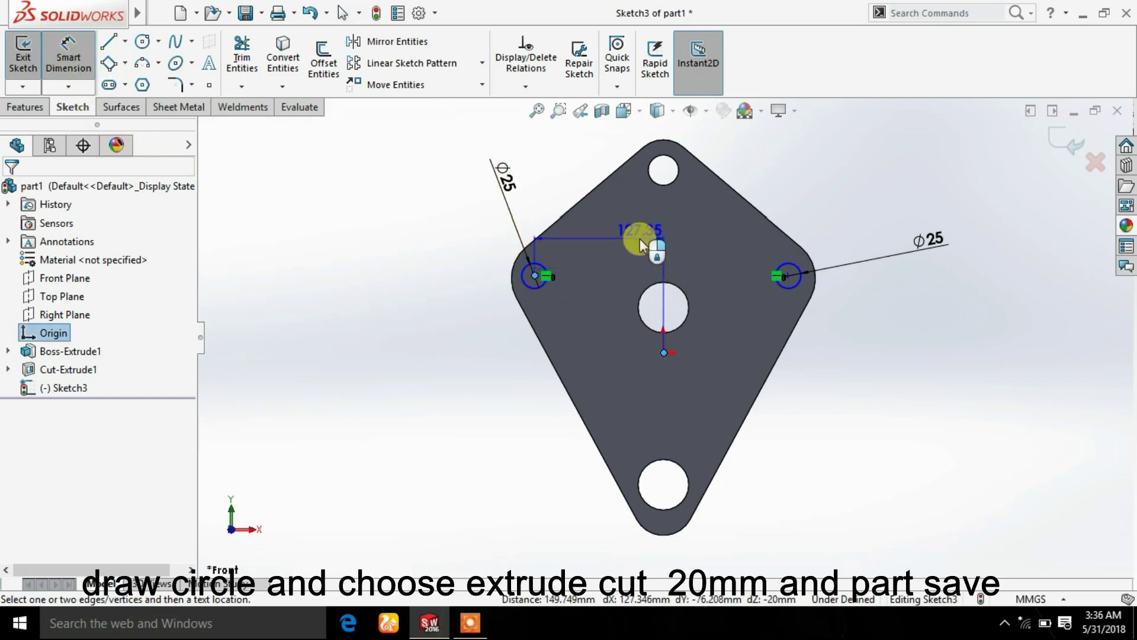
left_click(638, 237)
type("13")
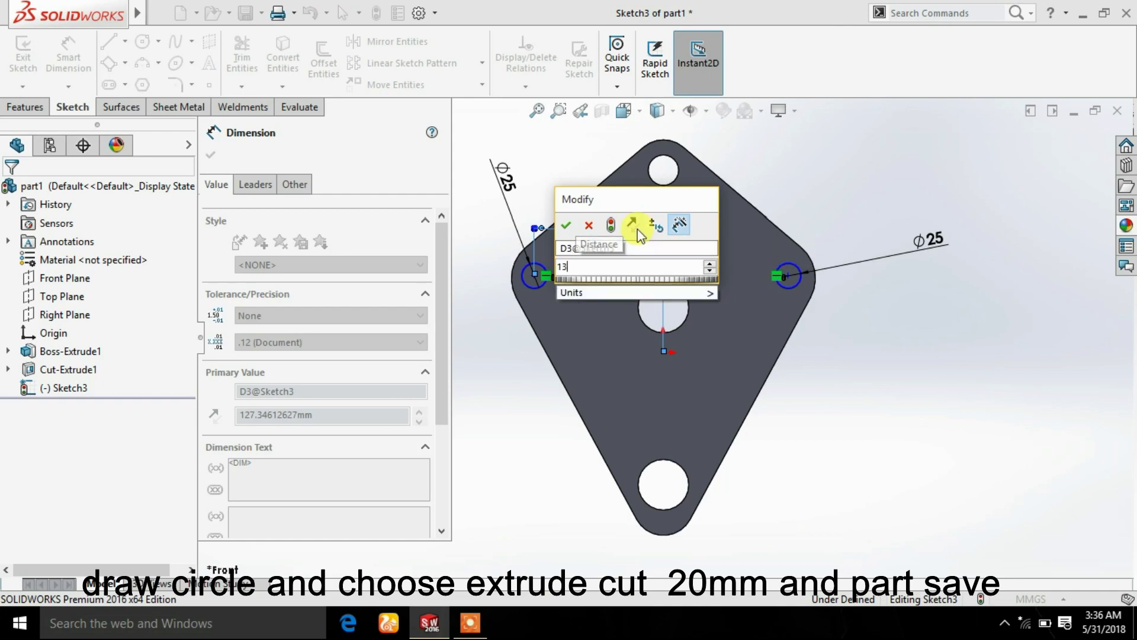
type("0")
key("Return")
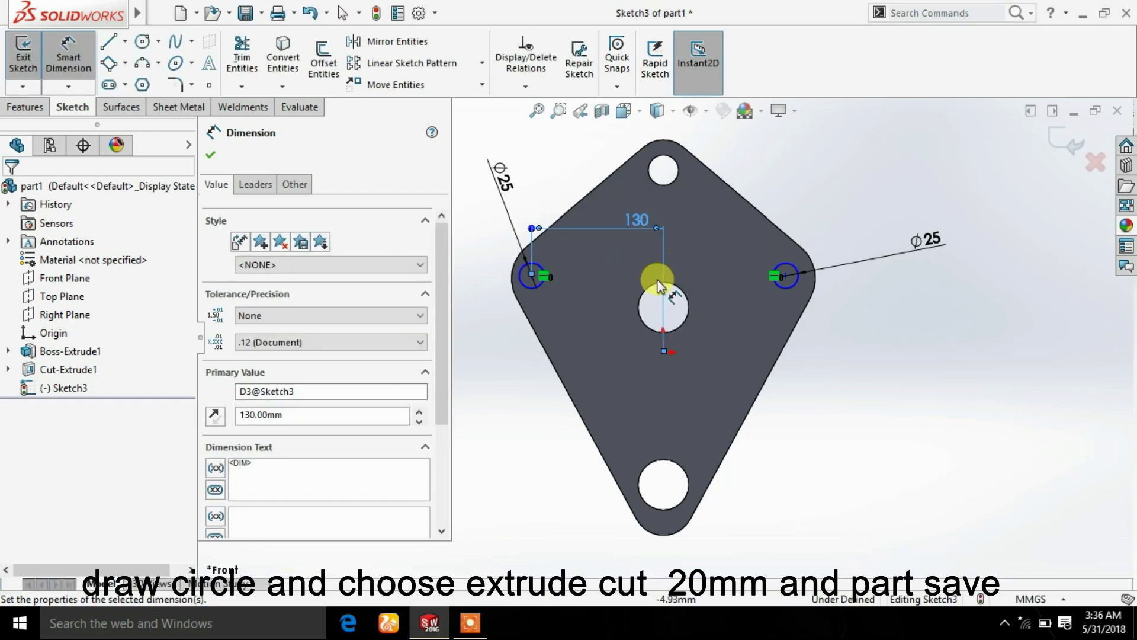
left_click(211, 157)
Place the right circle's centre 130 mm from the origin
left_click(69, 54)
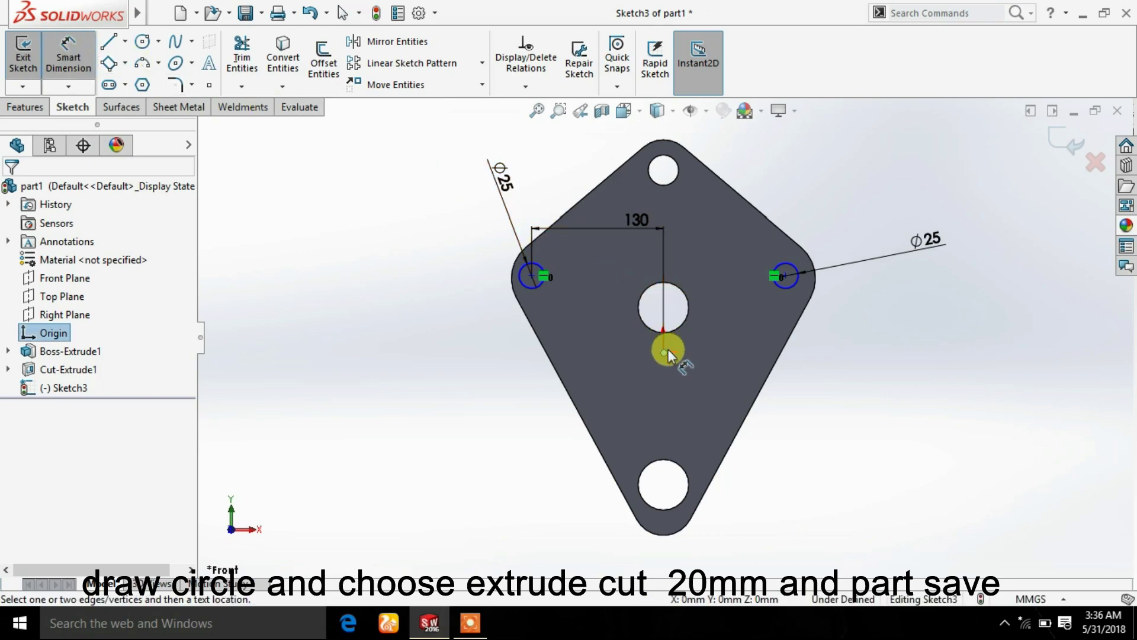
left_click(784, 274)
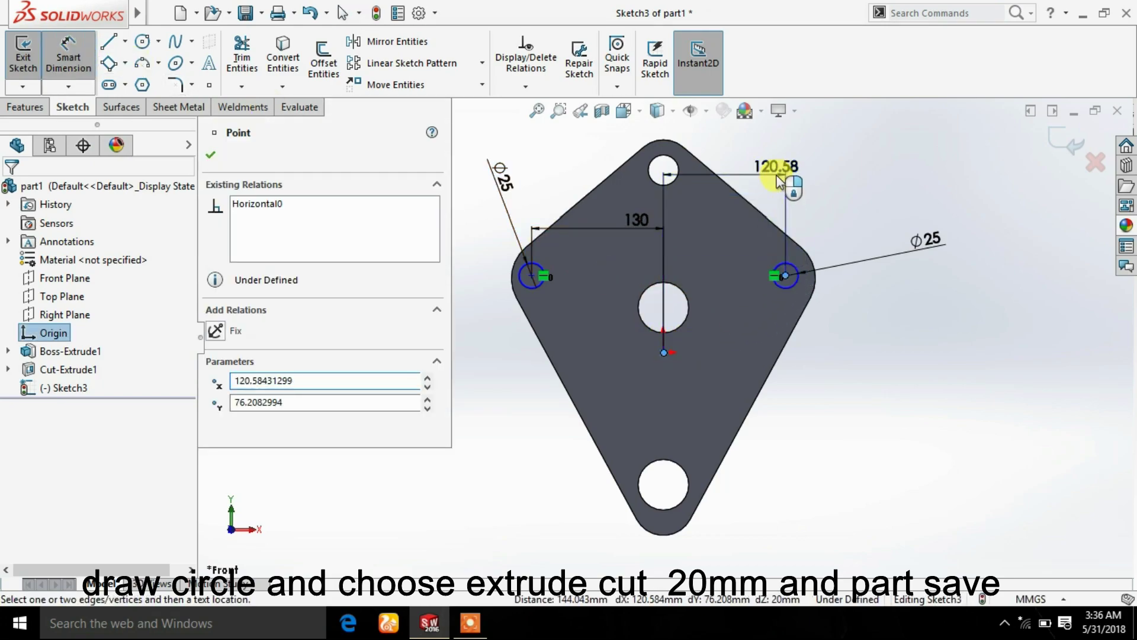
left_click(776, 175)
key("Return")
type("130")
key("Return")
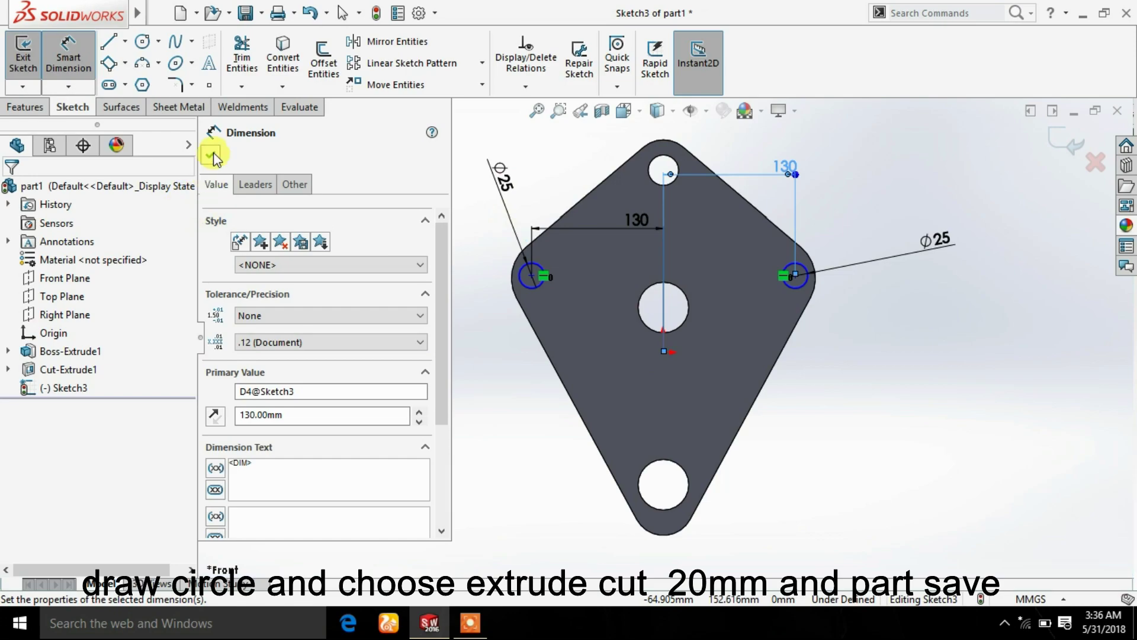
left_click(211, 155)
Cut the two Ø25 circles 20 mm as Cut-Extrude2, then pick Front Plane in the new part
left_click(25, 107)
left_click(253, 63)
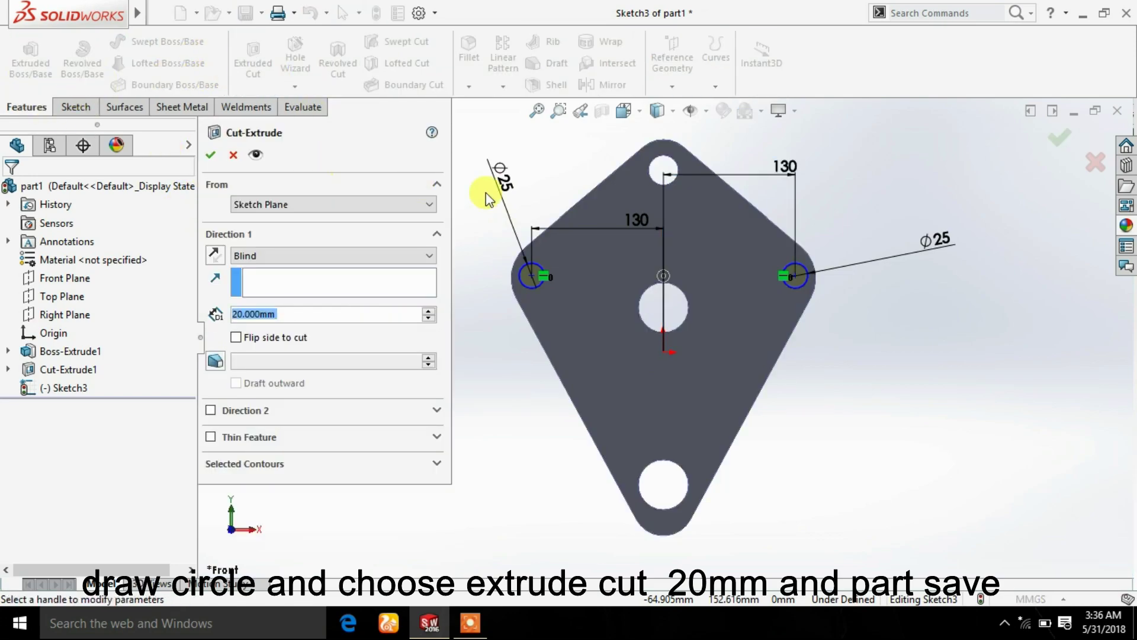
left_click(211, 155)
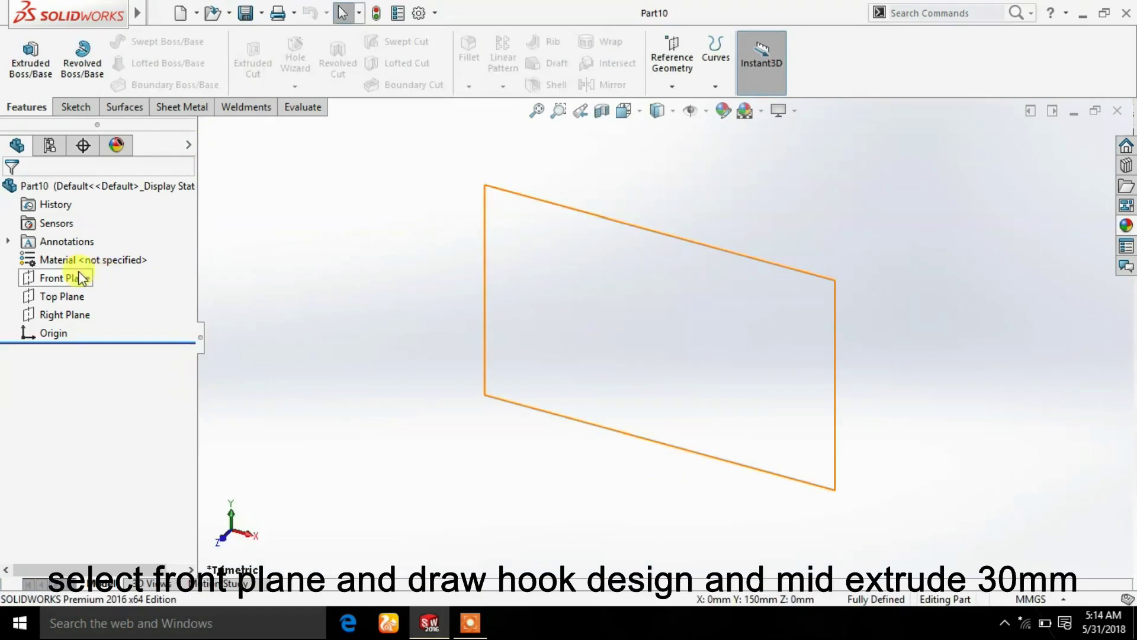
left_click(71, 278)
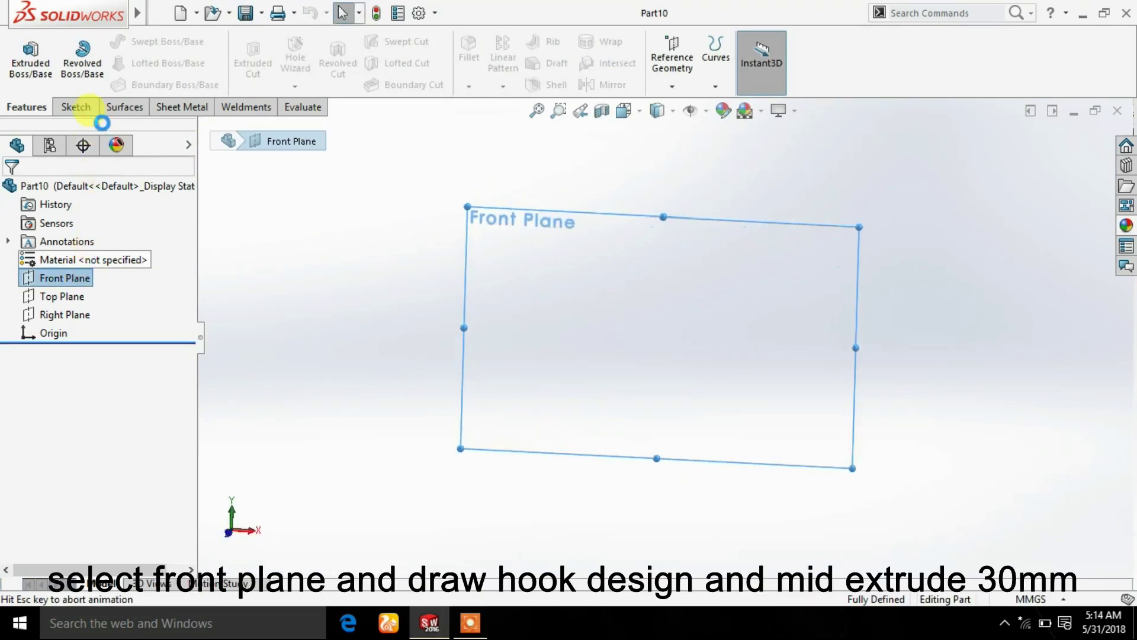
On the front plane, sketch a 150 mm vertical centerline straight down from the origin
left_click(75, 107)
left_click(22, 59)
left_click(125, 41)
left_click(142, 88)
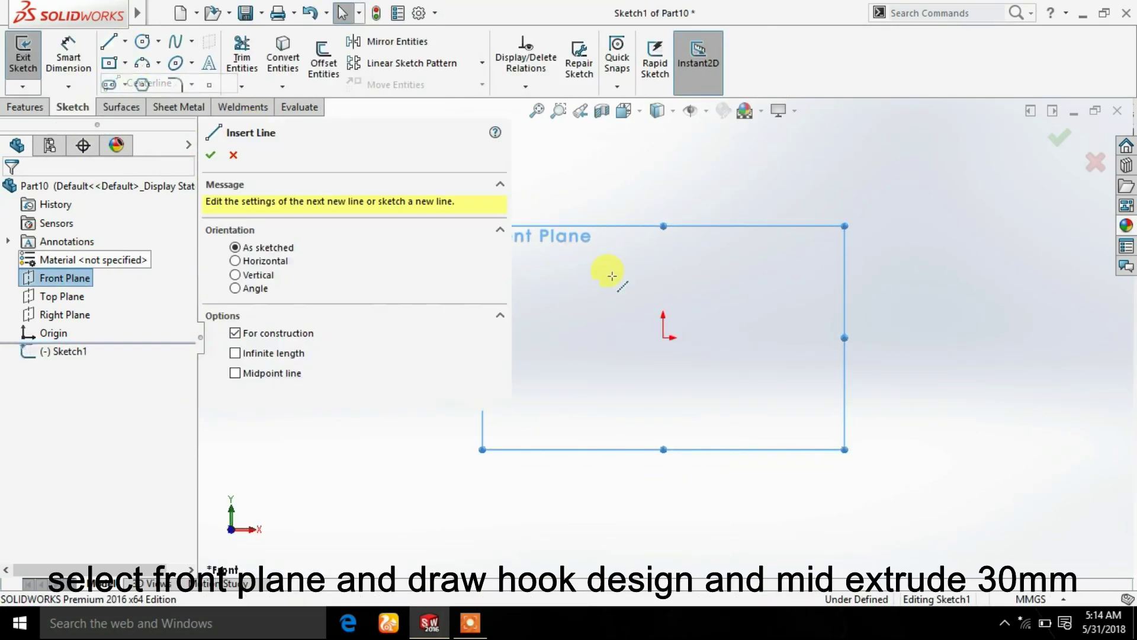
left_click(671, 342)
left_click(664, 499)
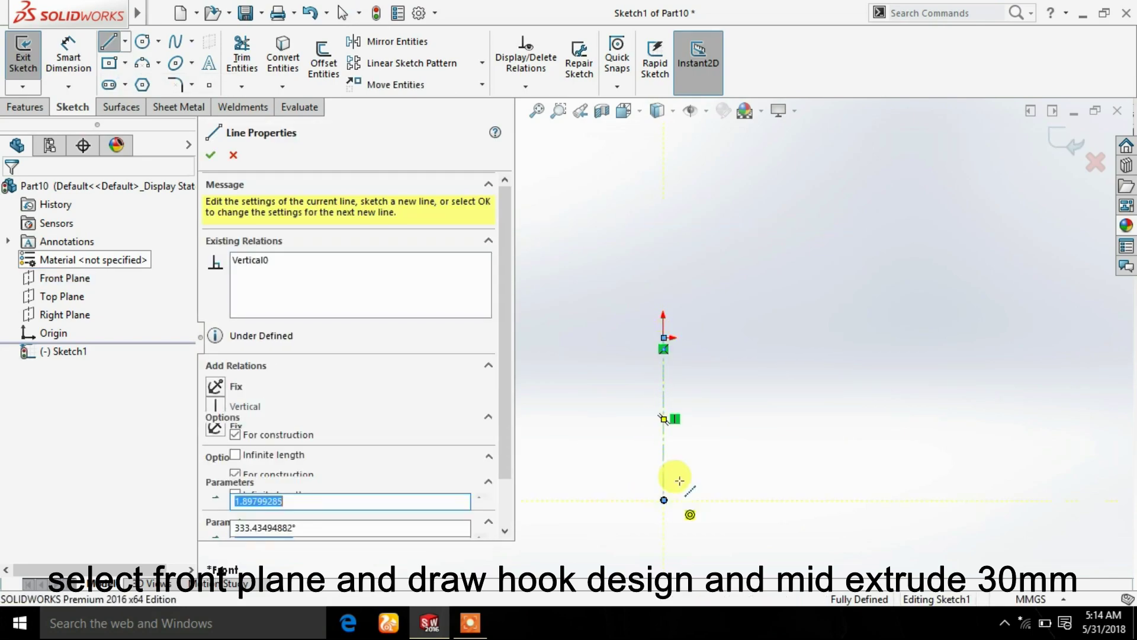
right_click(687, 468)
left_click(736, 406)
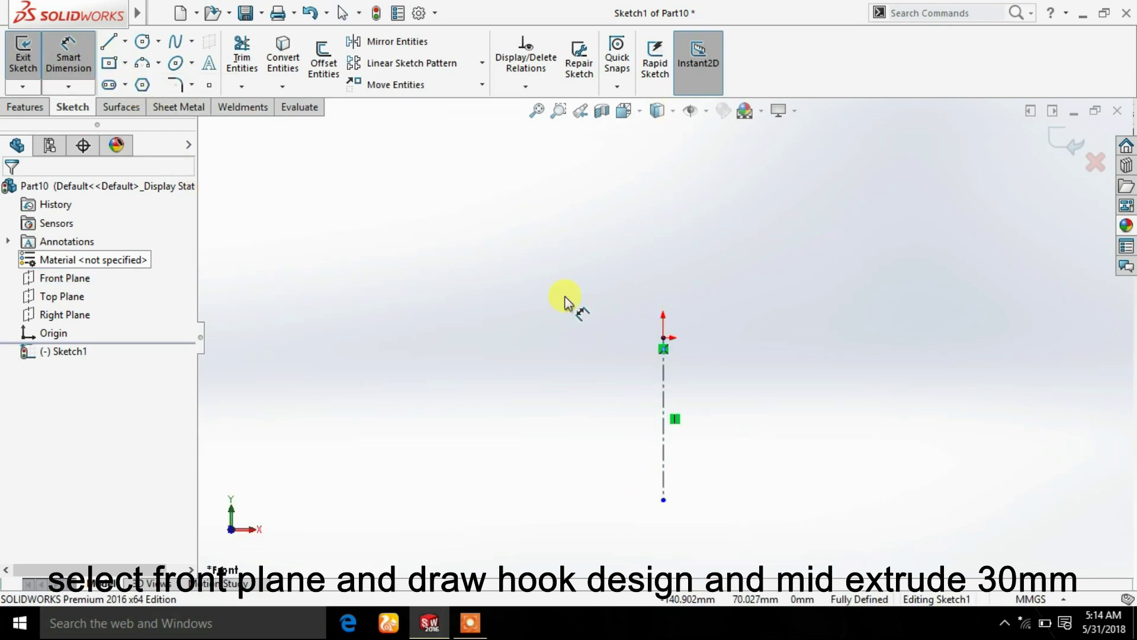
left_click(664, 474)
left_click(744, 464)
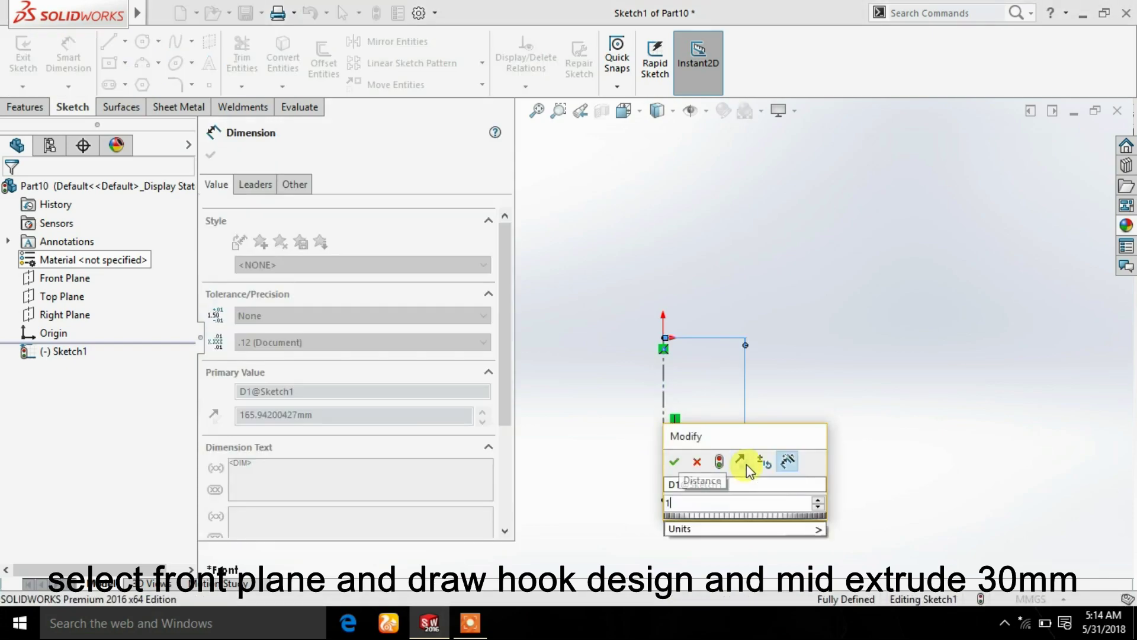
type("150")
key("Return")
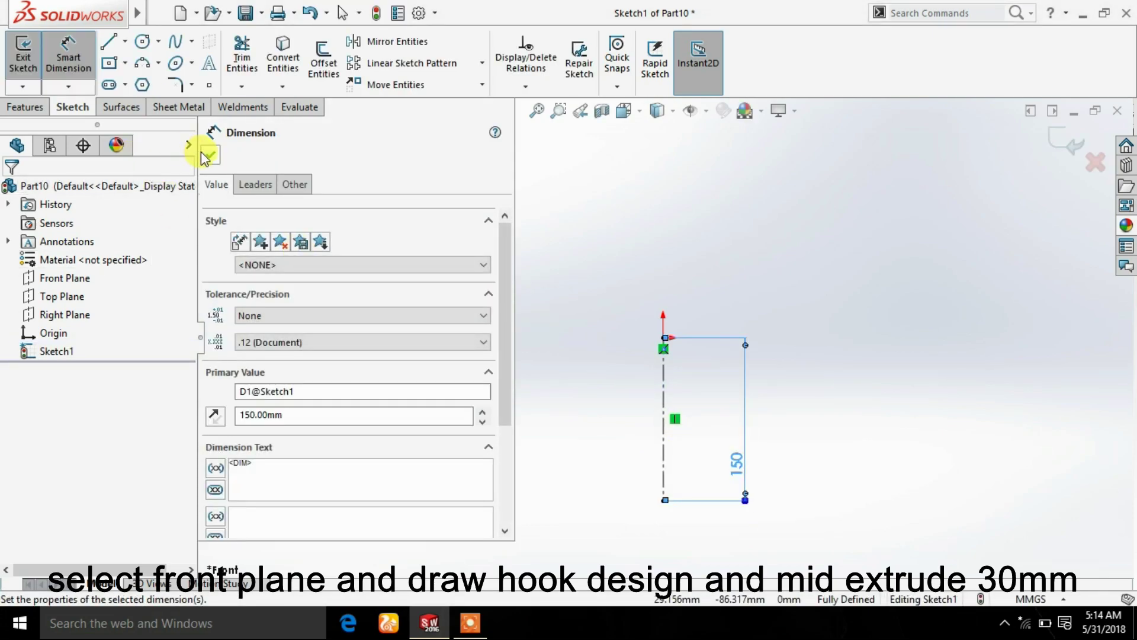
left_click(204, 155)
Draw a horizontal line across the origin with its ends symmetric about the centerline
left_click(107, 43)
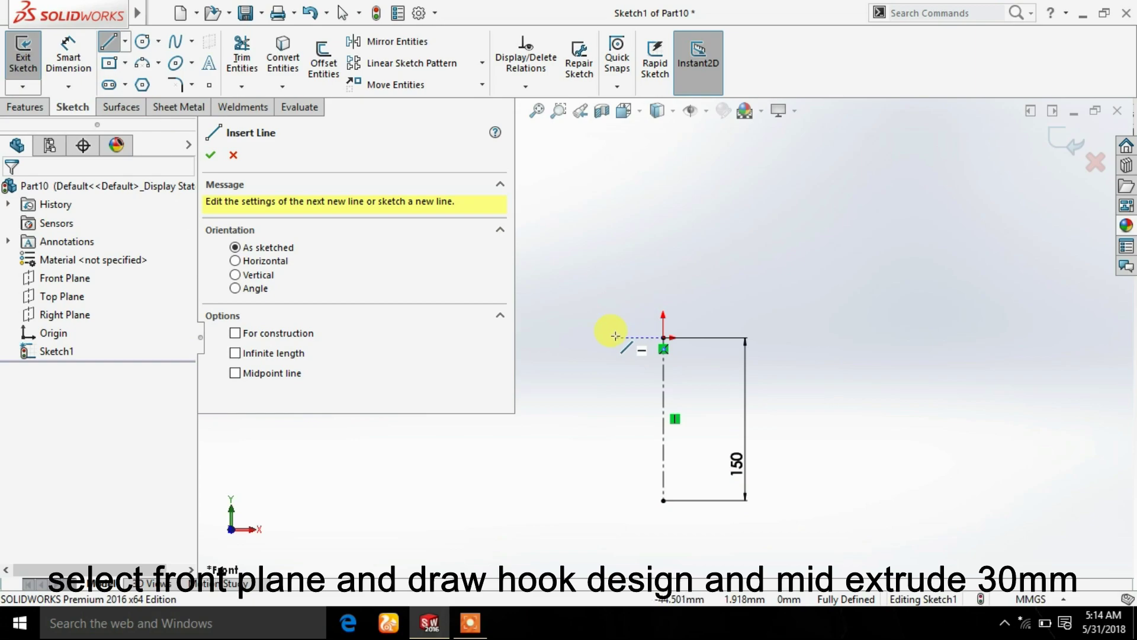
left_click(616, 337)
left_click(745, 338)
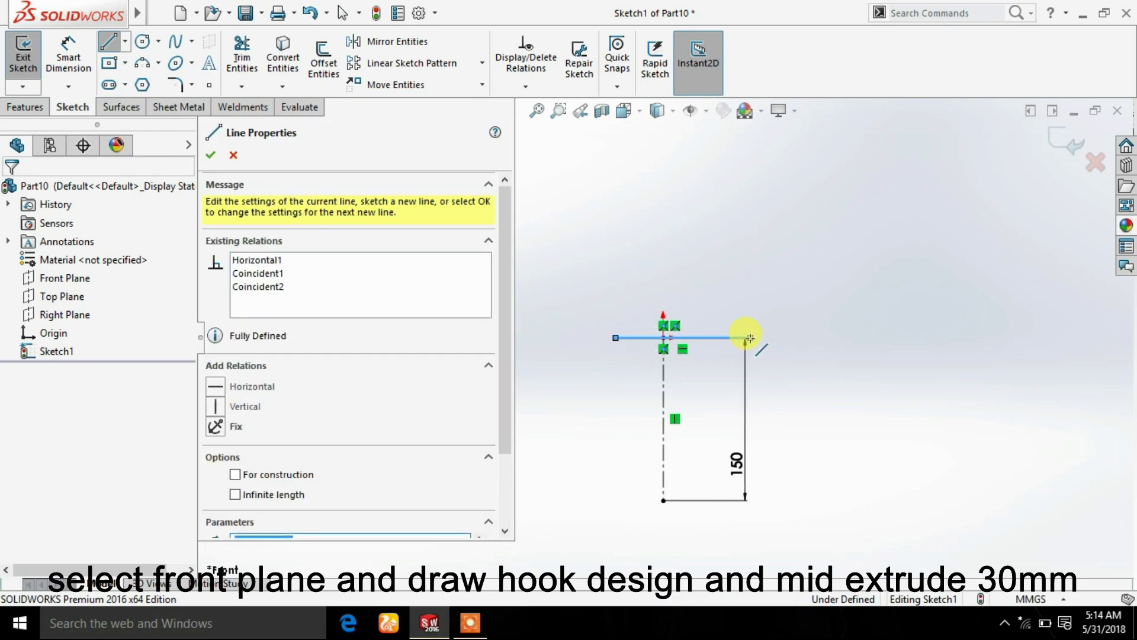
right_click(719, 290)
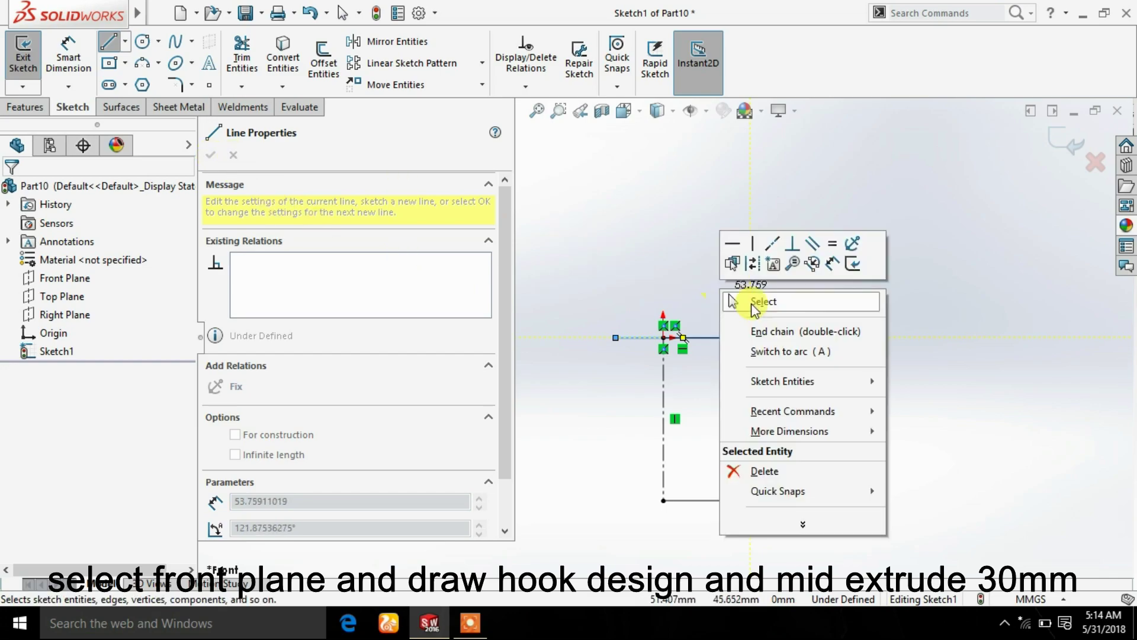
left_click(753, 302)
scroll(610, 331, "down", 2)
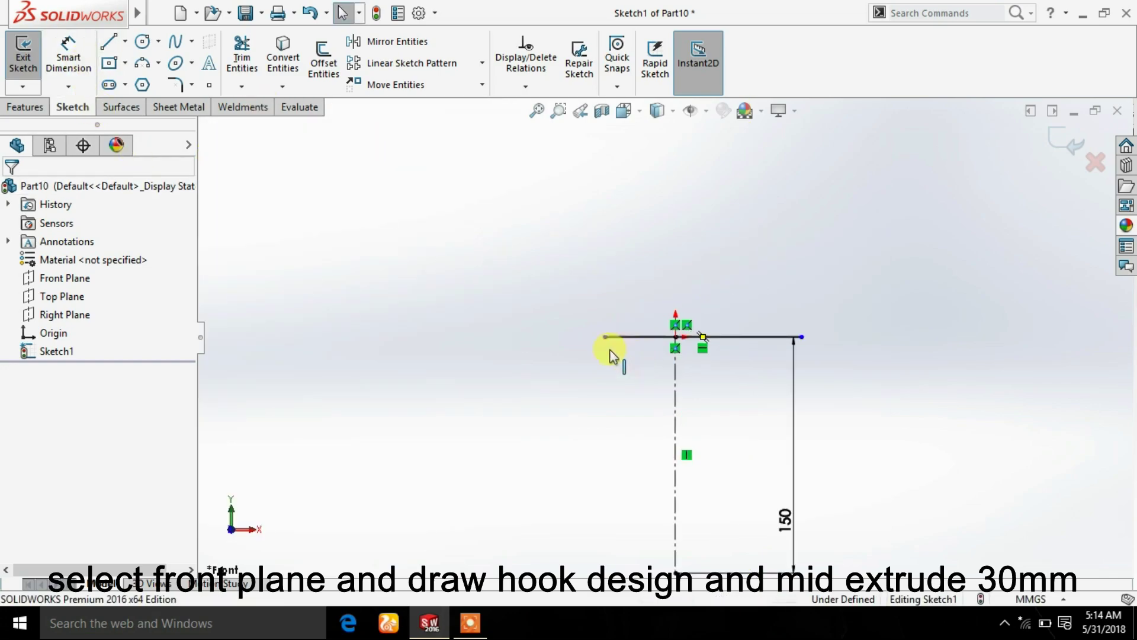
left_click(605, 337)
left_click(801, 336, "ctrl")
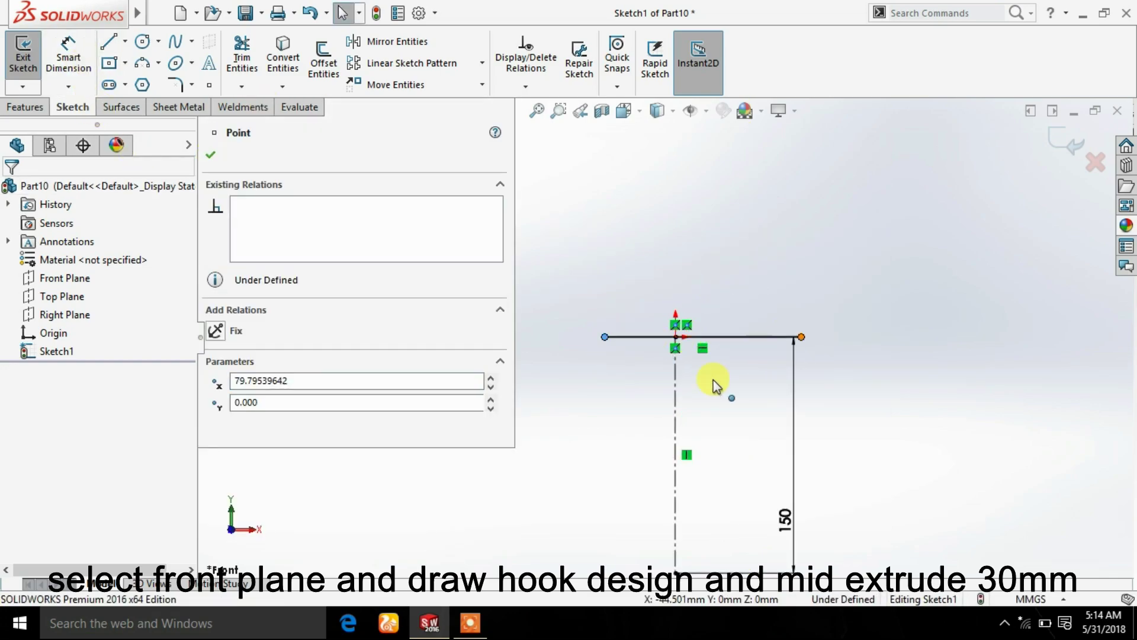
left_click(679, 399, "ctrl")
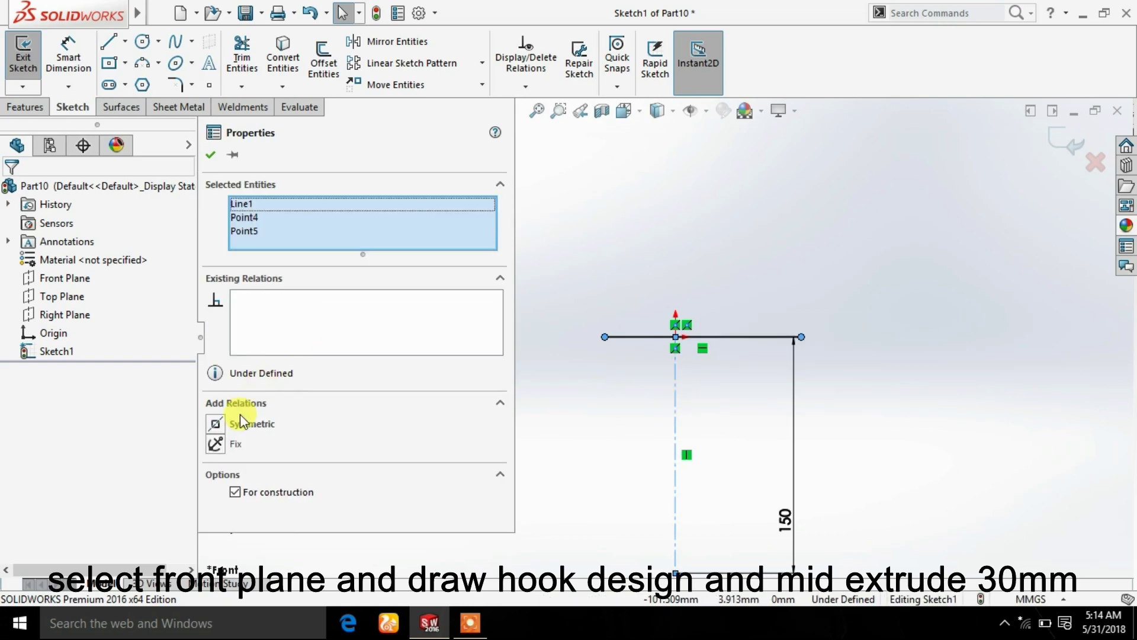
left_click(242, 422)
left_click(211, 155)
Dimension the top horizontal line to 40 mm
left_click(68, 56)
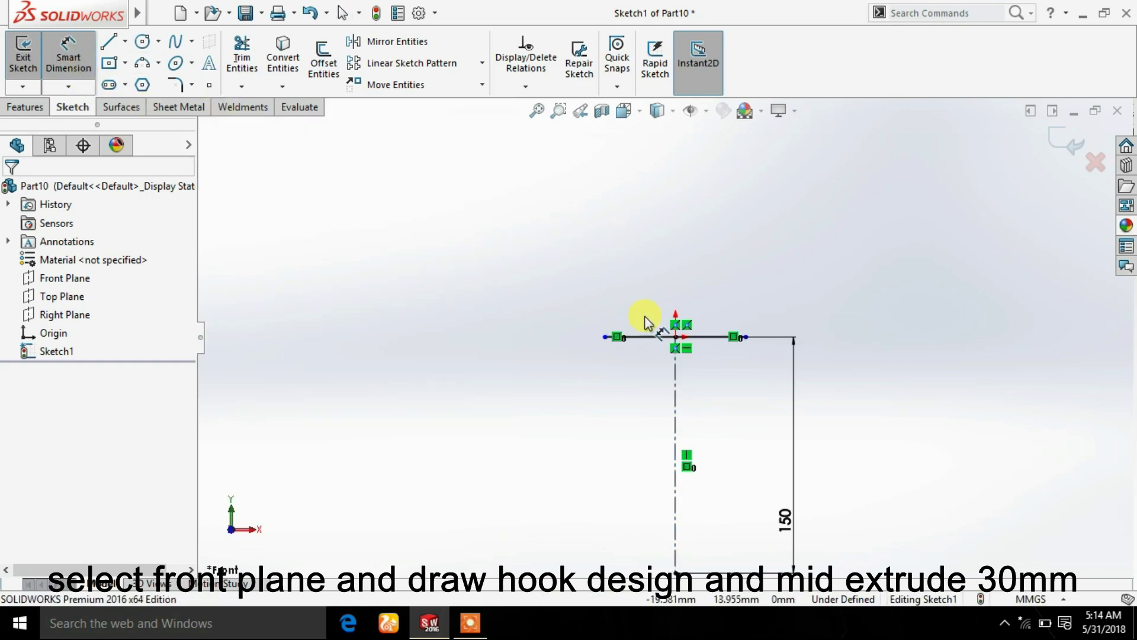
left_click(649, 337)
left_click(640, 284)
type("40")
key("Return")
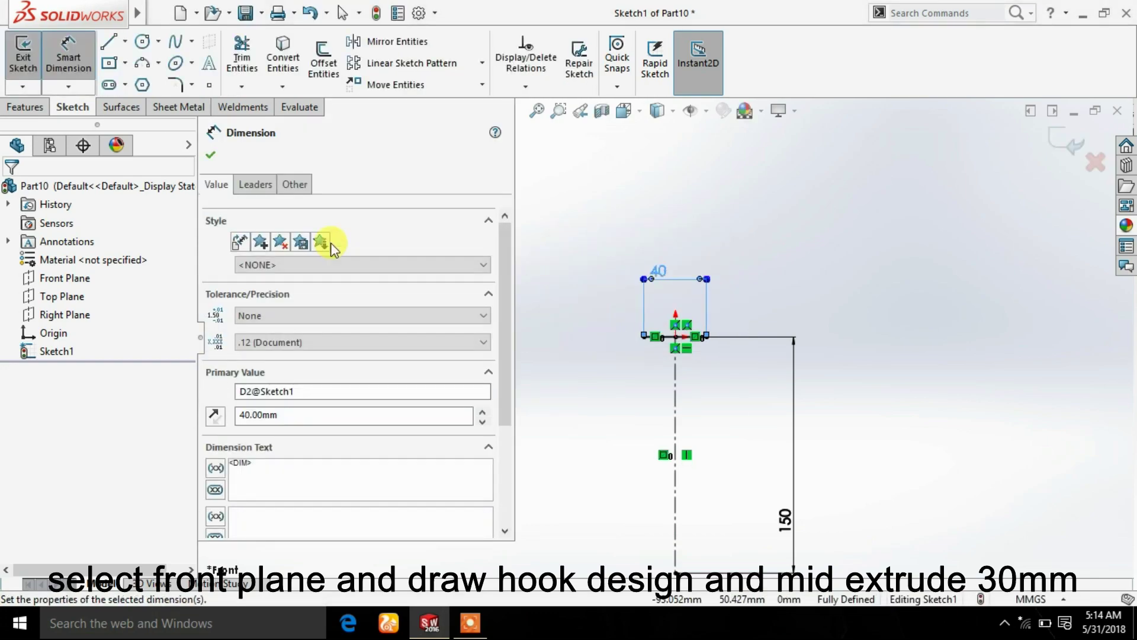
left_click(215, 152)
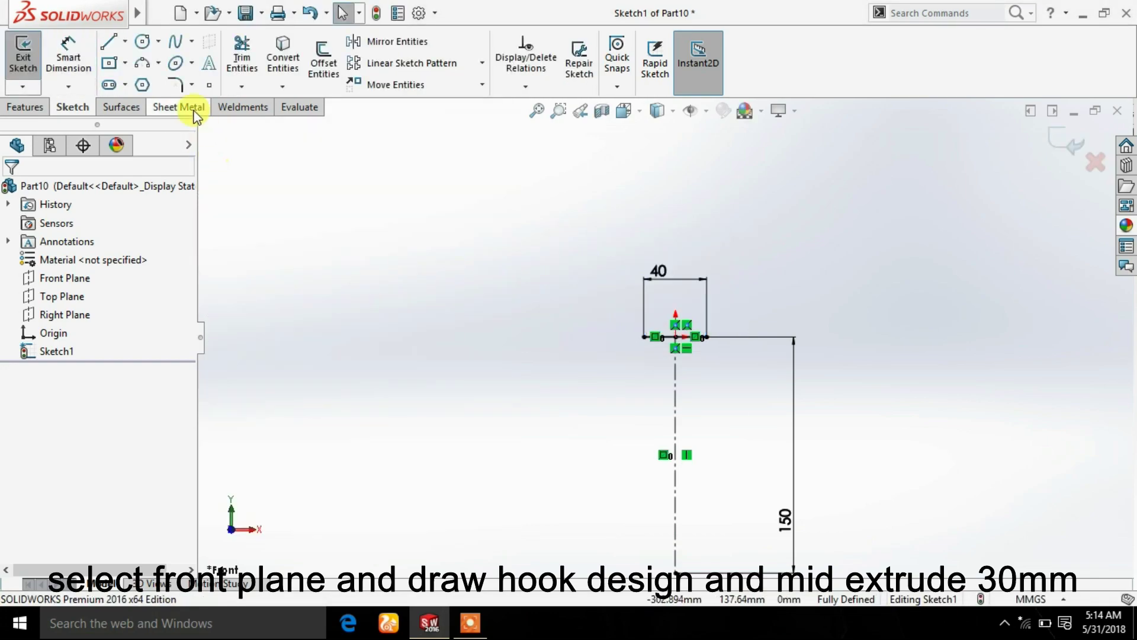
Draw a three-point arc sweeping down-left from the top line's left end
left_click(143, 62)
scroll(592, 311, "down", 3)
left_click(601, 308)
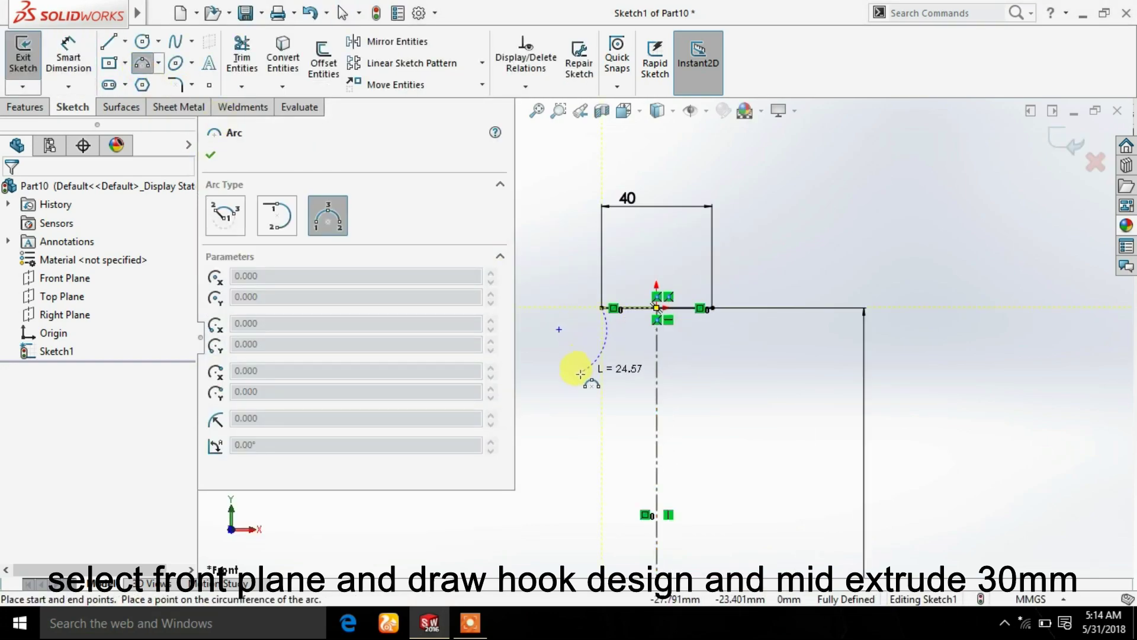
left_click(523, 374)
right_click(545, 322)
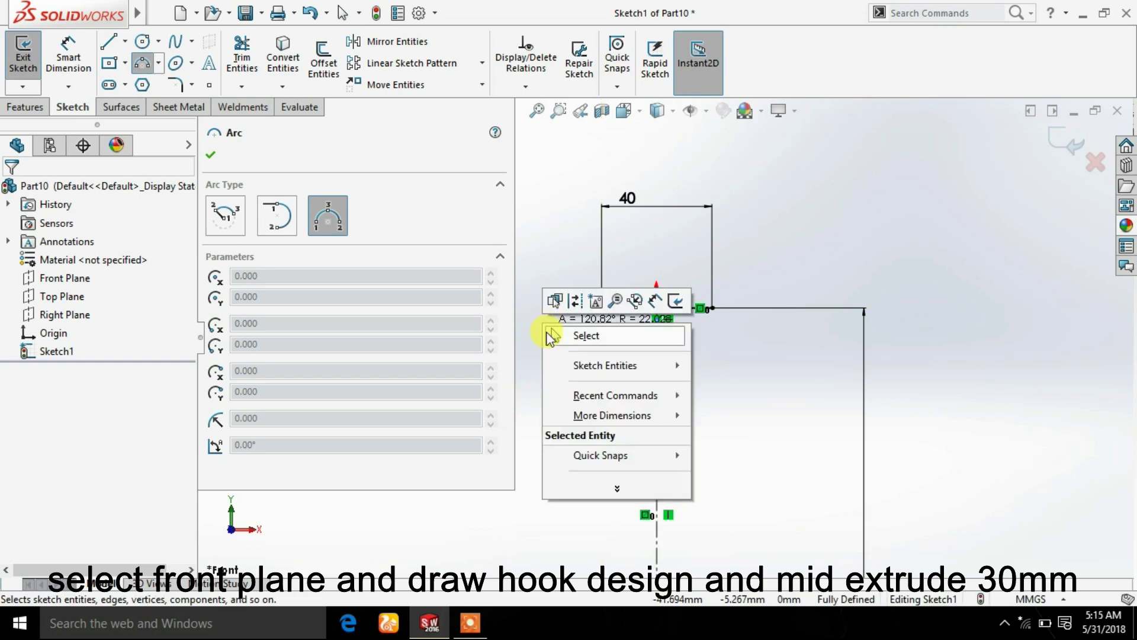
key("Escape")
left_click(545, 332)
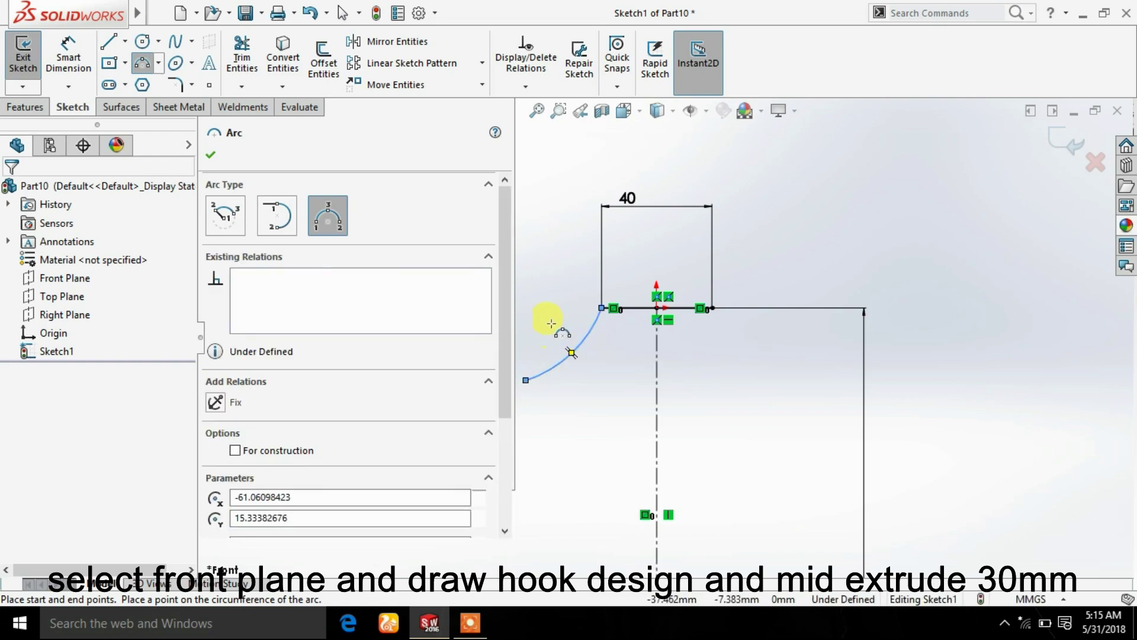
right_click(561, 337)
left_click(592, 335)
Dimension the first outer arc to a 65 mm radius
left_click(68, 59)
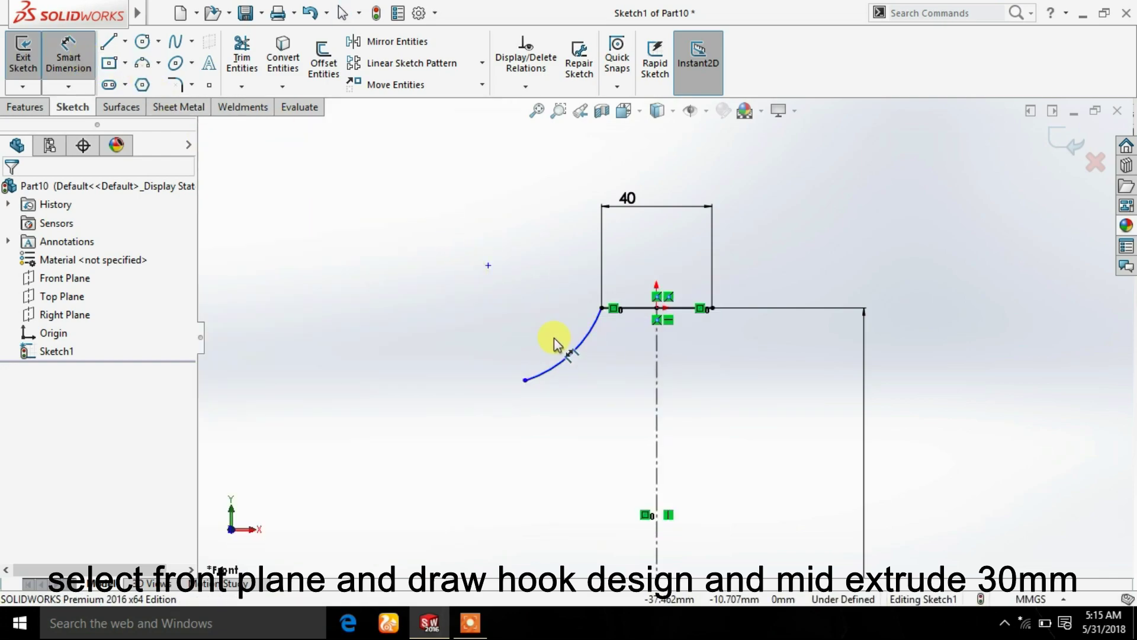
left_click(558, 361)
left_click(540, 315)
type("6")
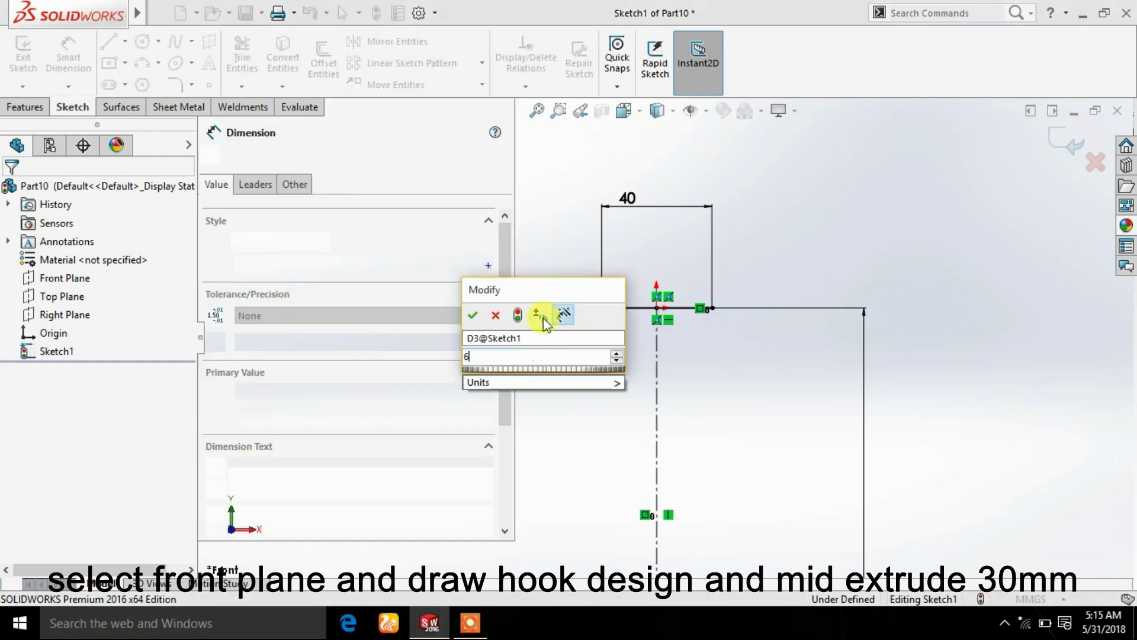
key("Return")
left_click(215, 155)
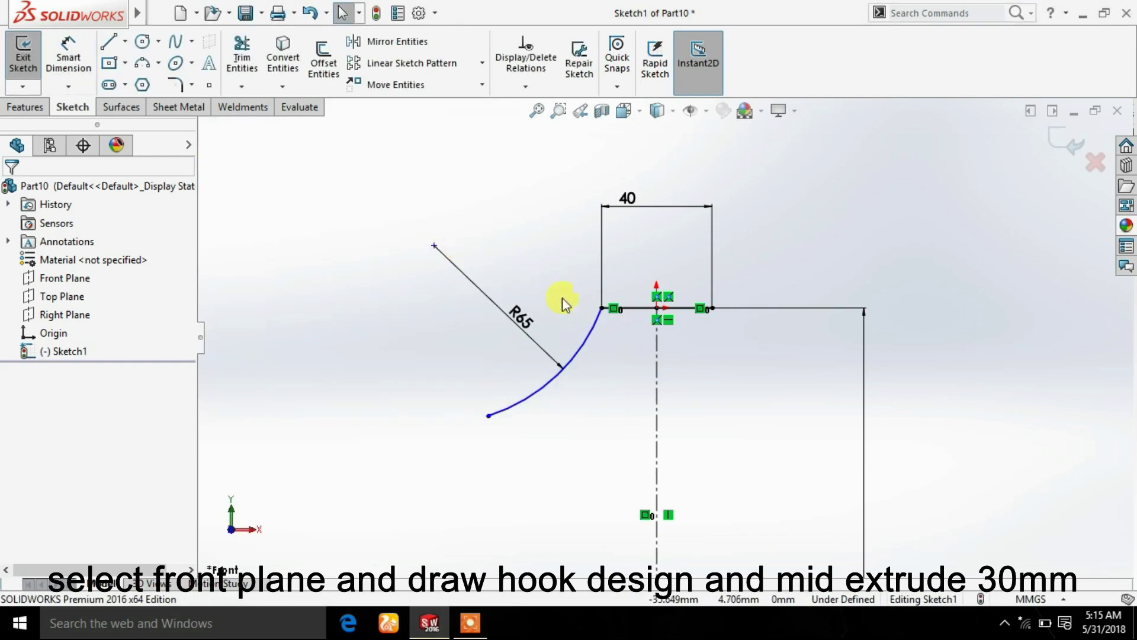
Draw a second arc continuing down from the R65 arc and check their relations
left_click(142, 63)
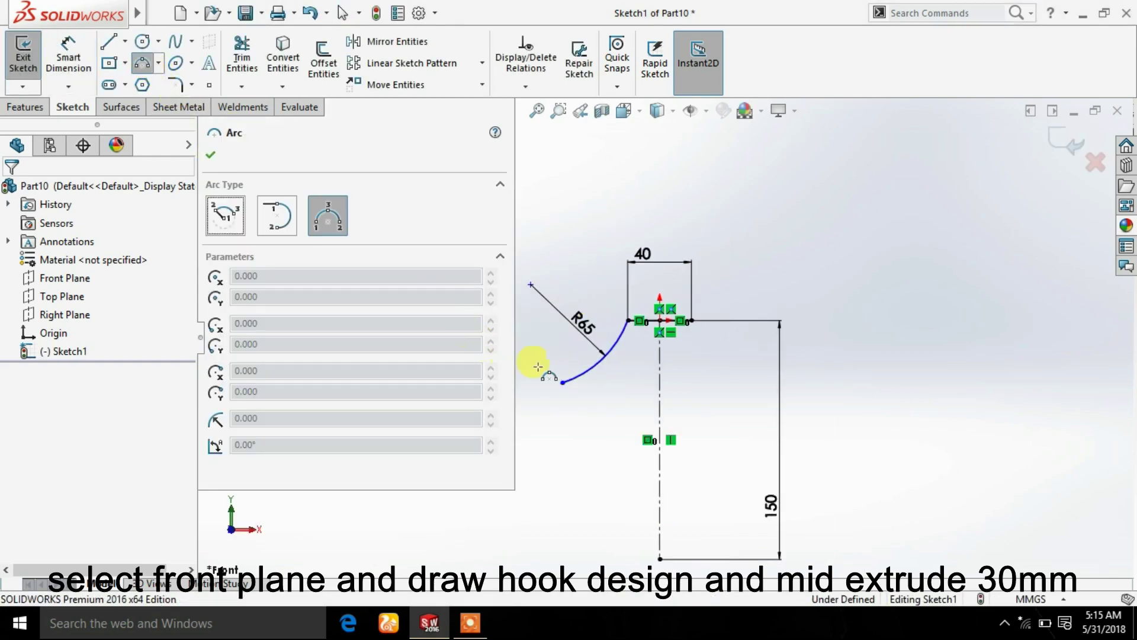
left_click(563, 384)
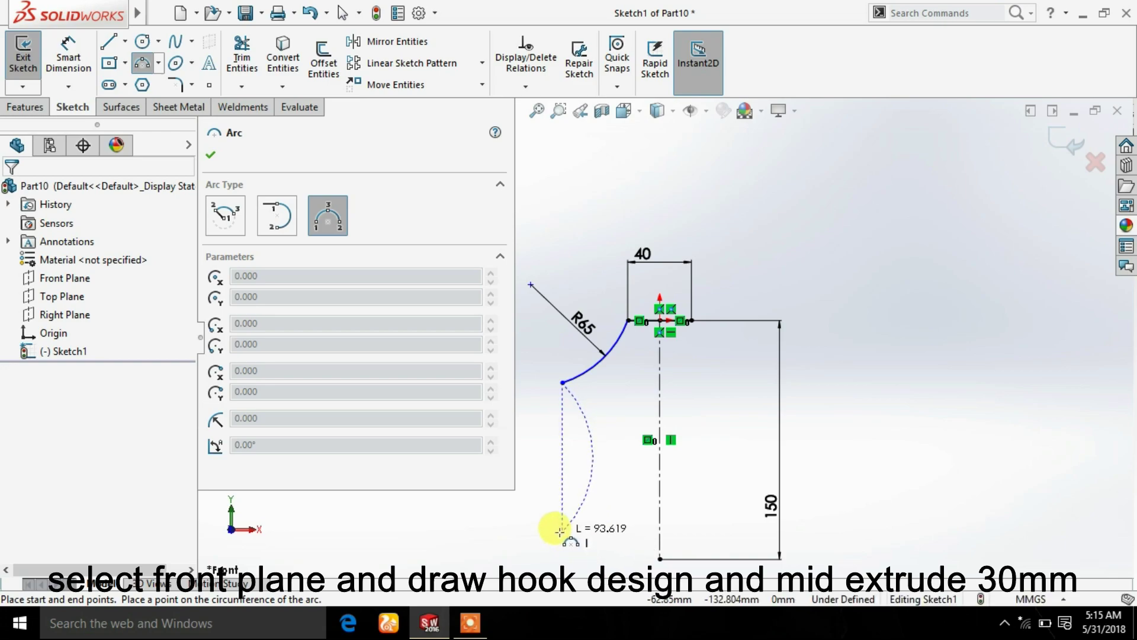
left_click(562, 531)
left_click(531, 502)
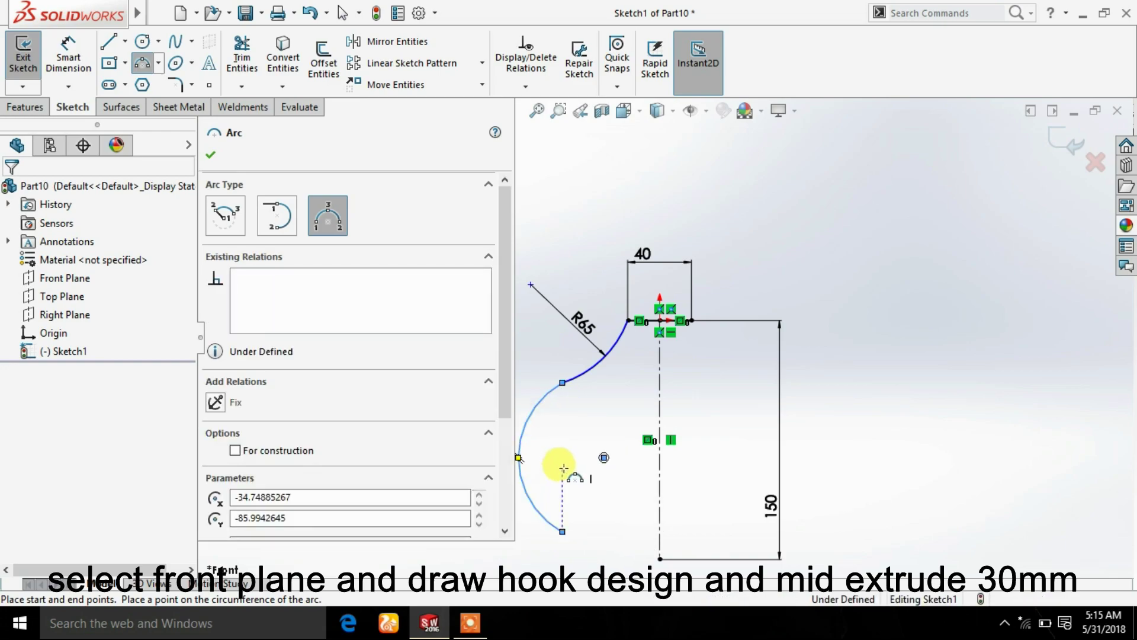
right_click(583, 468)
left_click(586, 445)
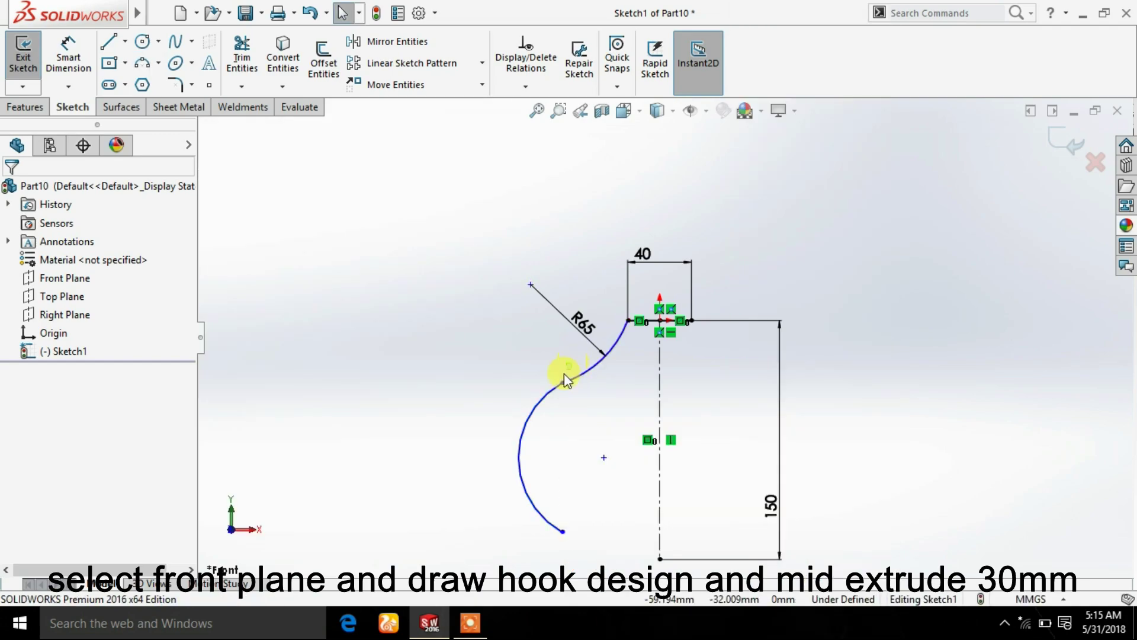
left_click(555, 401, "ctrl")
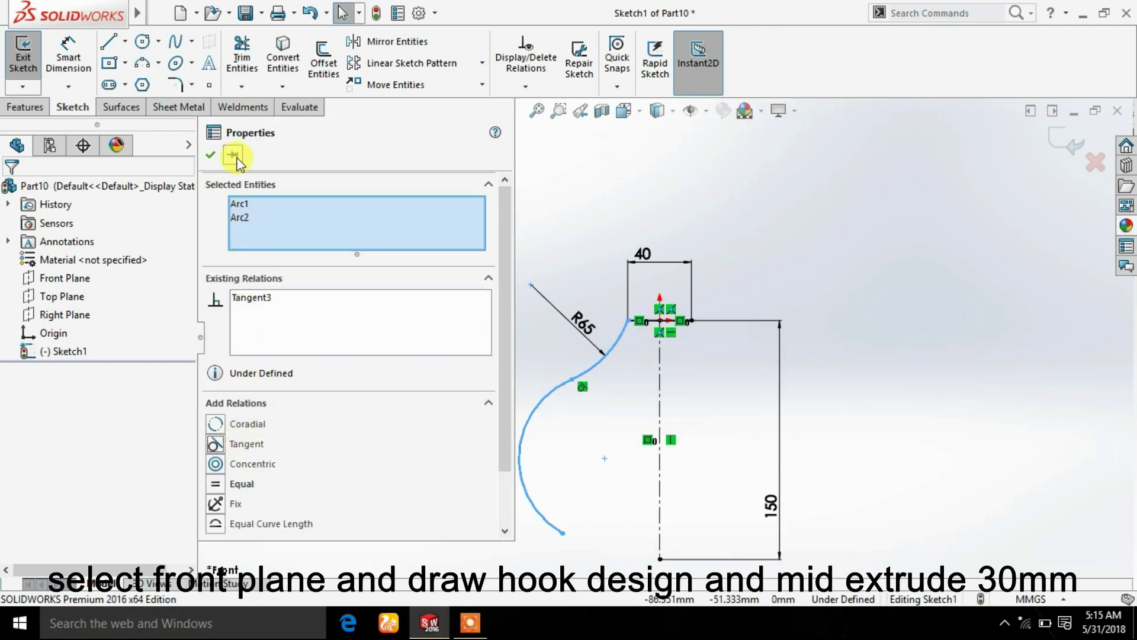
left_click(212, 155)
Dimension the lower outer arc to R70 and select its lower end point
left_click(68, 60)
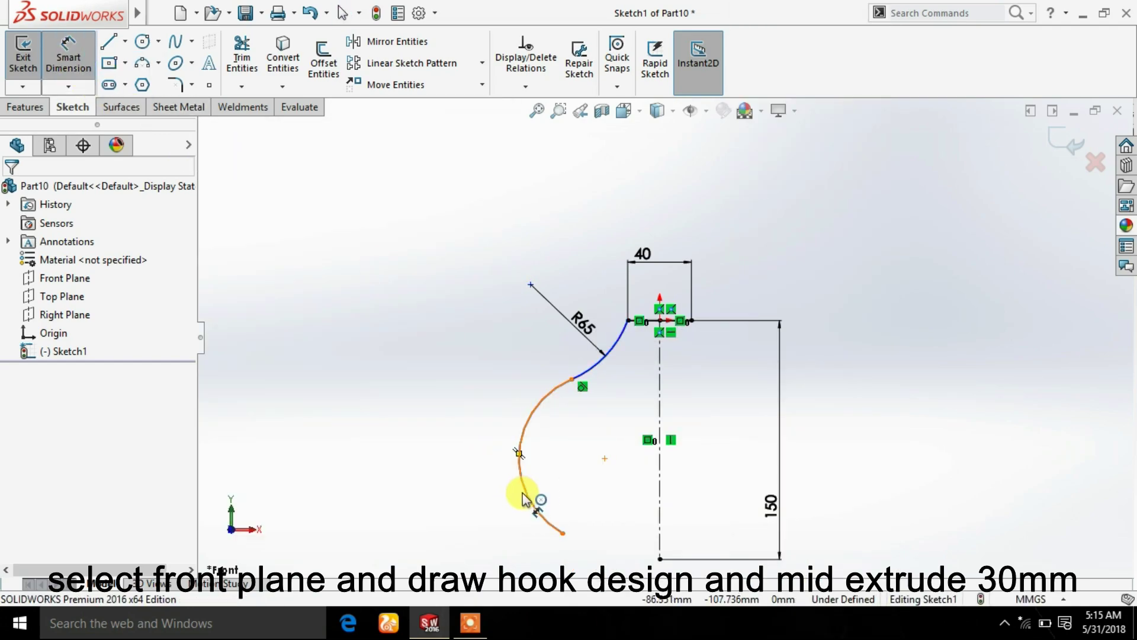
left_click(557, 495)
left_click(576, 478)
type("70")
key("Return")
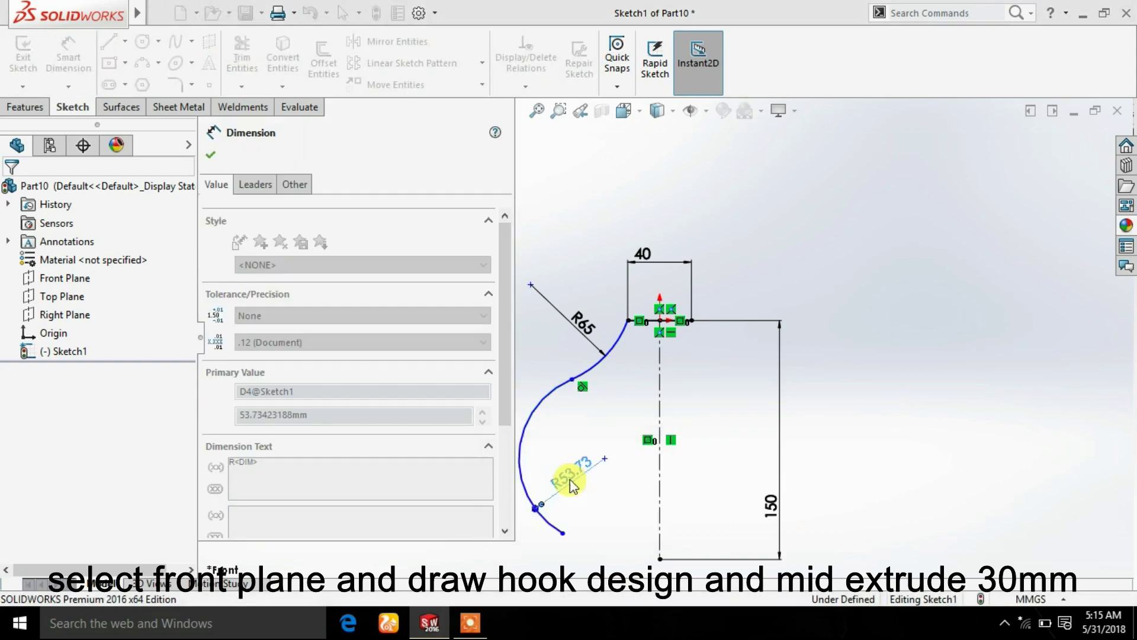
left_click(210, 155)
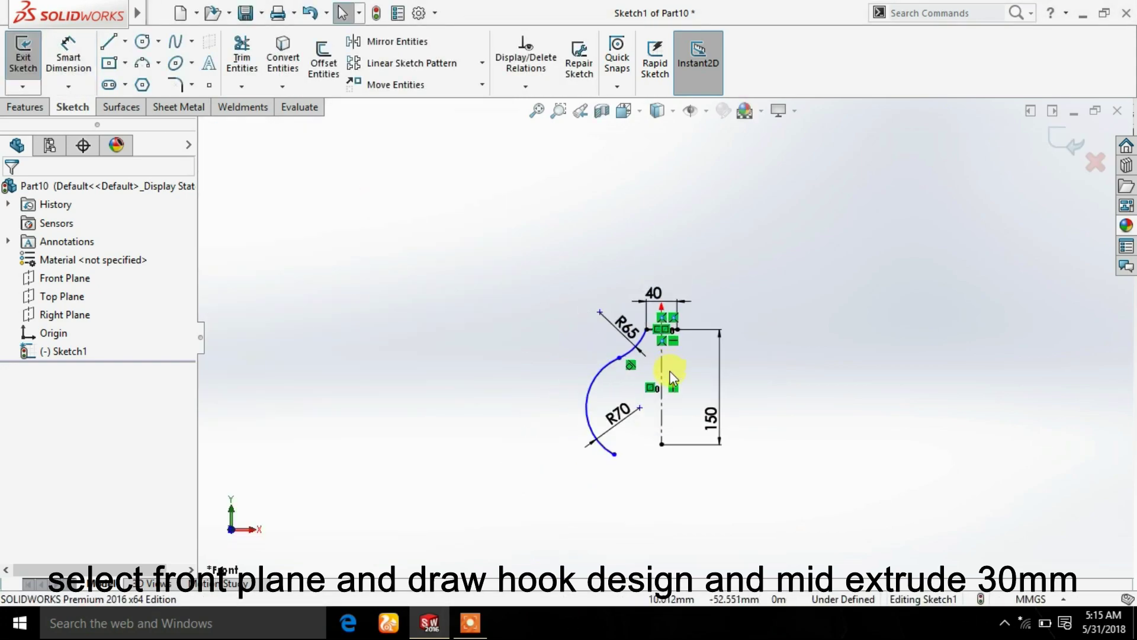
scroll(645, 449, "up", 2)
left_click(623, 458)
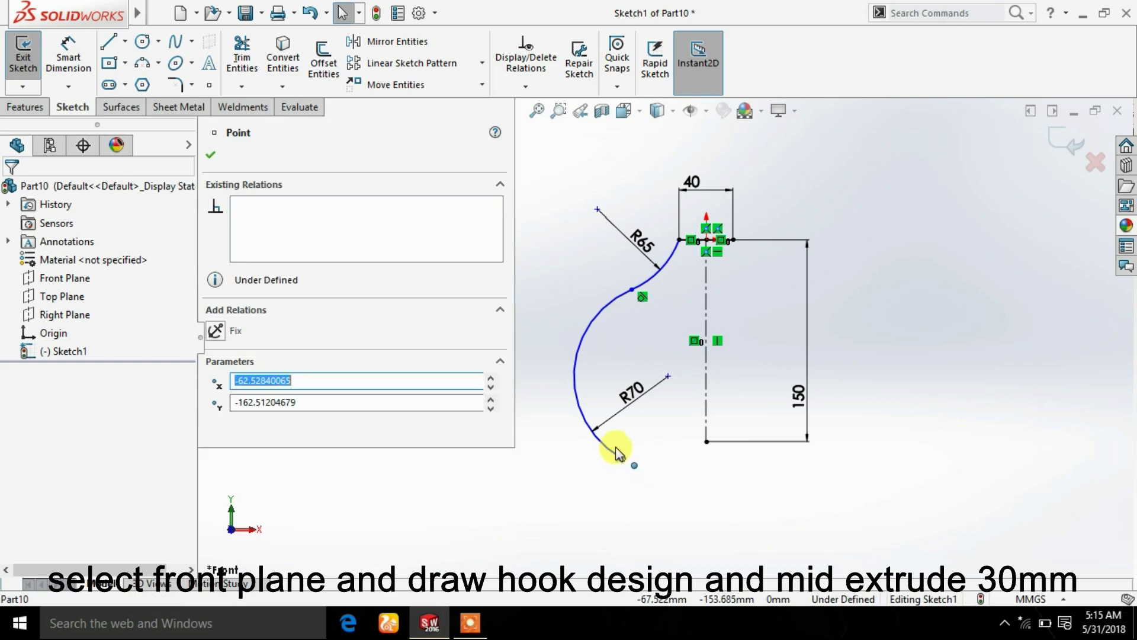
left_click(210, 154)
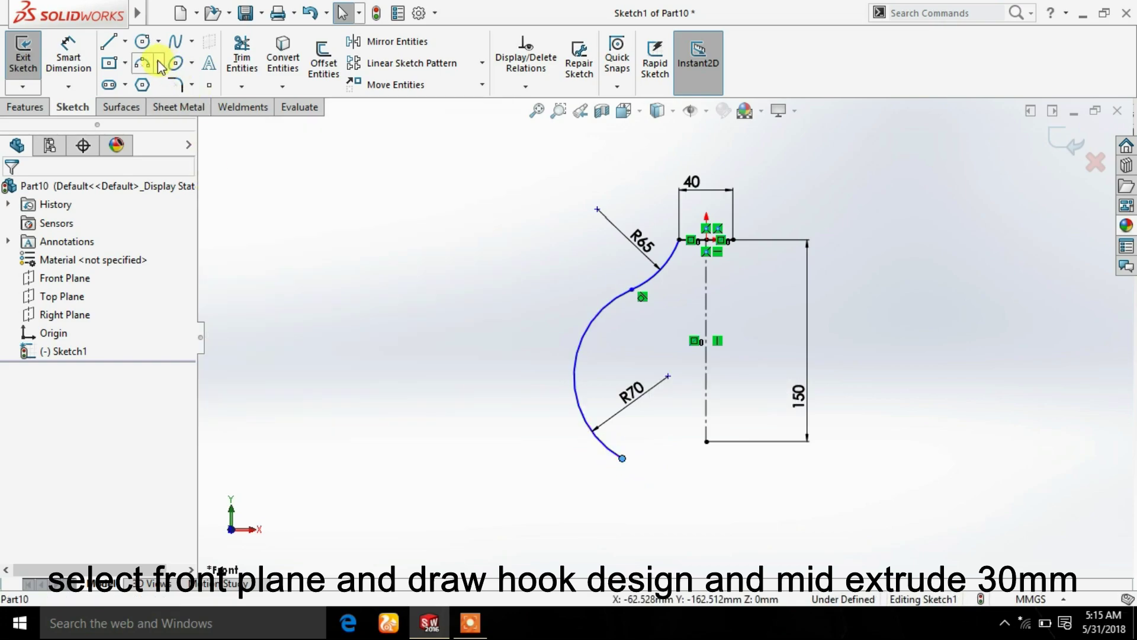
left_click(143, 62)
Draw a bottom arc from the R70 arc's end up to the right, tangent to it
left_click(622, 458)
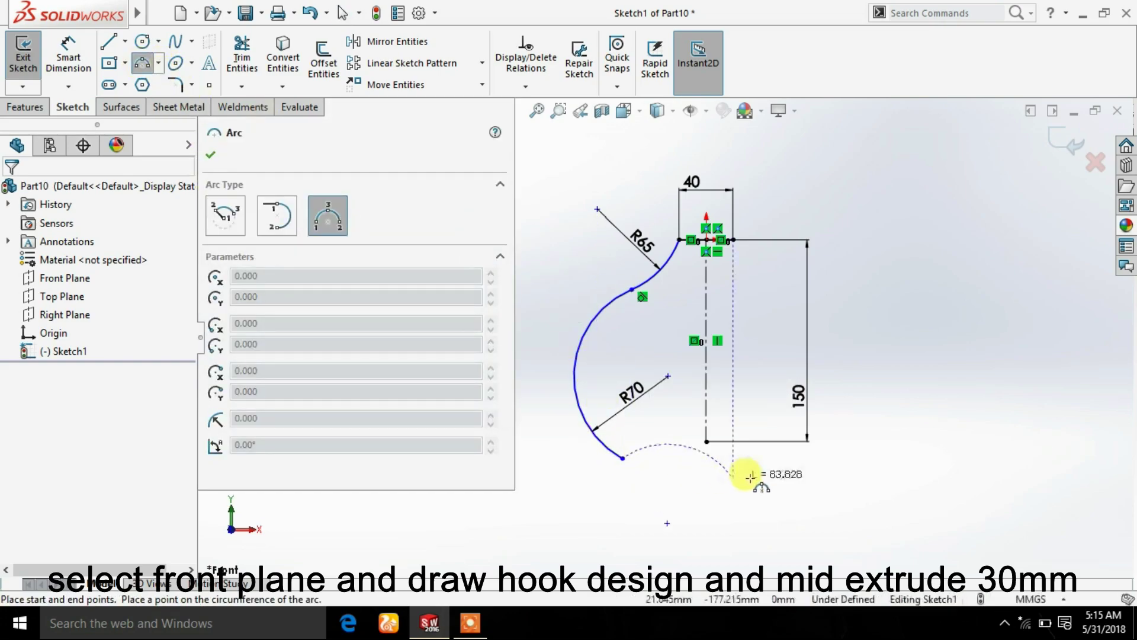
left_click(827, 370)
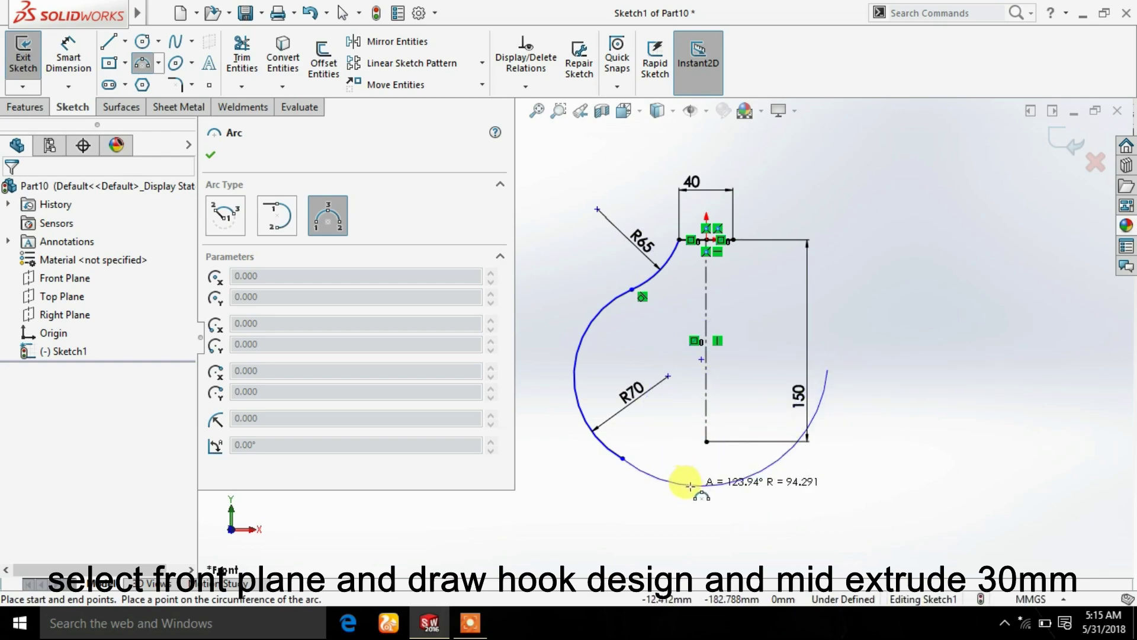
left_click(698, 476)
right_click(743, 432)
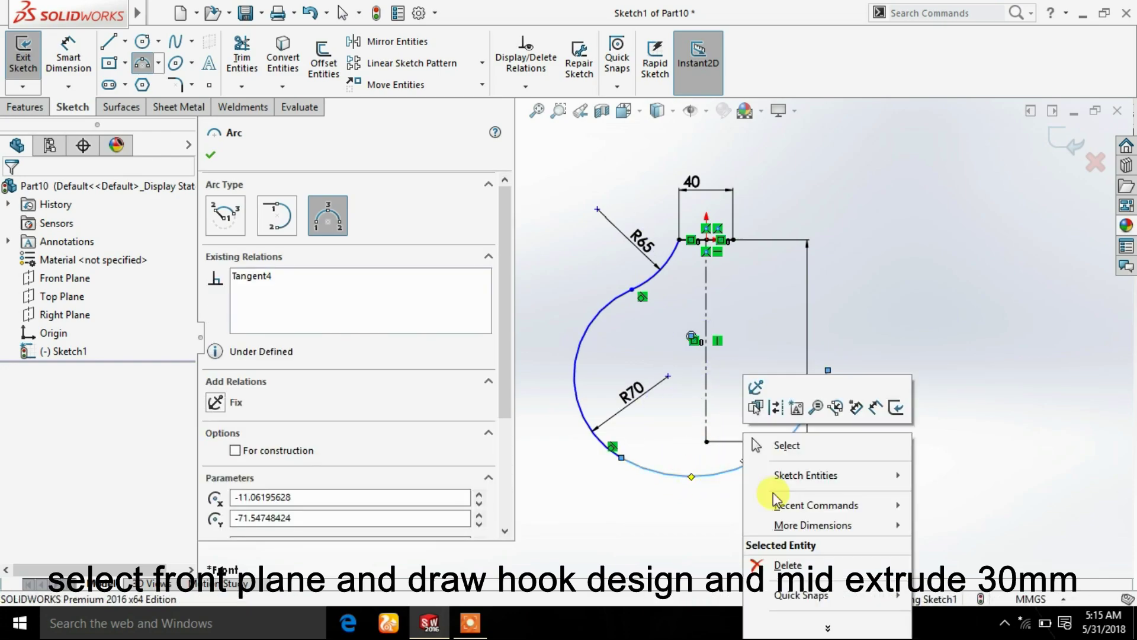
left_click(776, 448)
left_click_drag(643, 448, 594, 473)
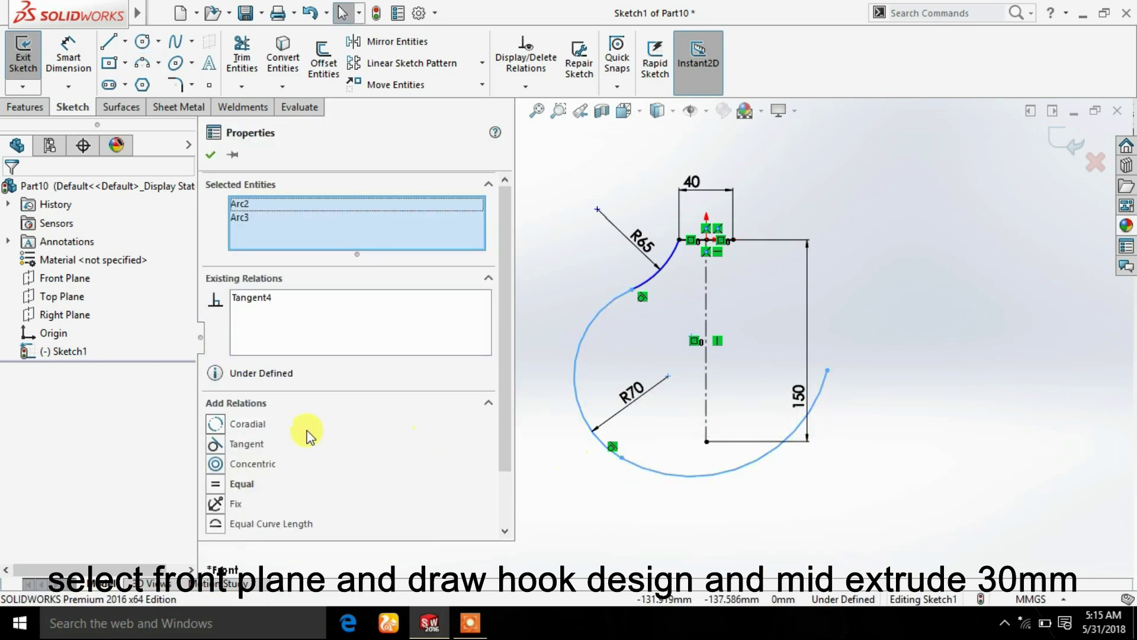
left_click(208, 157)
Set the bottom arc's radius to 85 mm
left_click(76, 69)
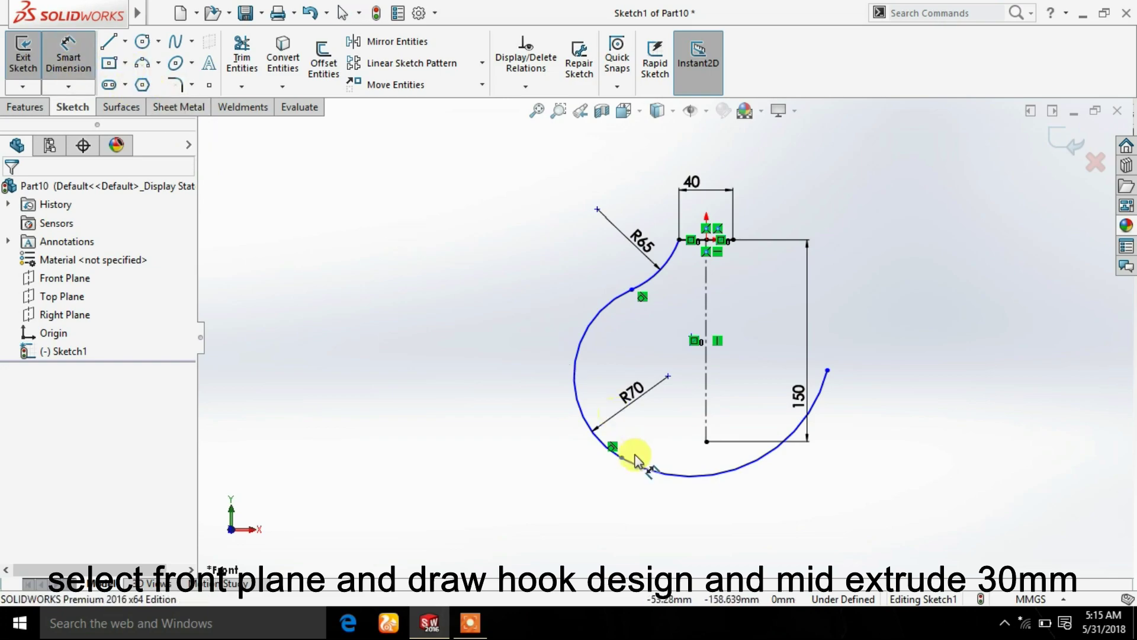
left_click(665, 474)
left_click(681, 420)
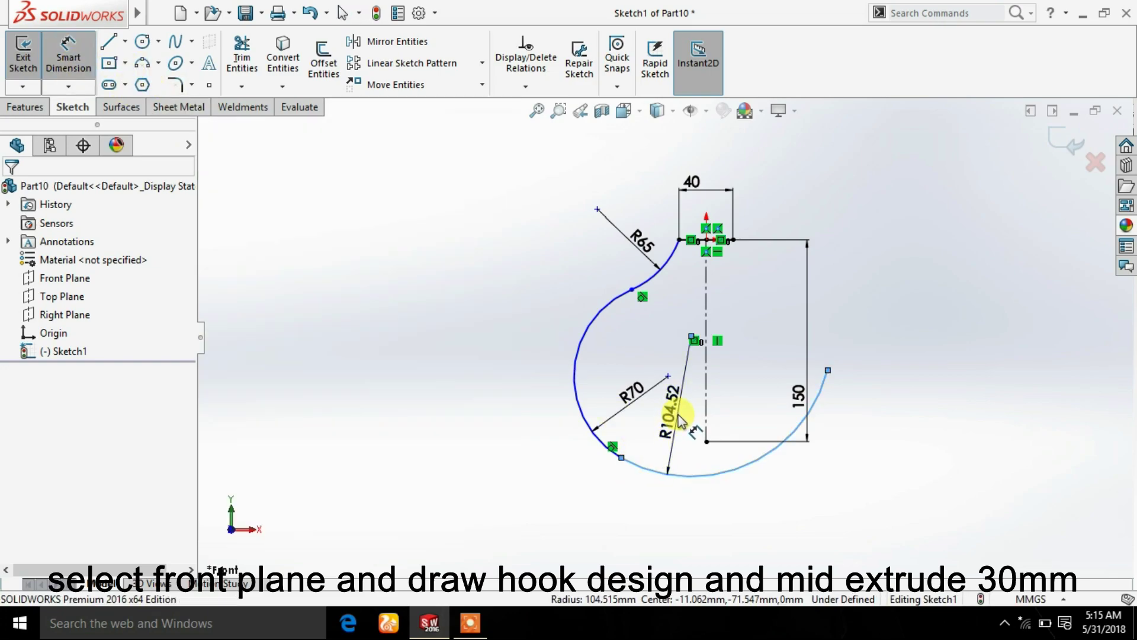
type("85")
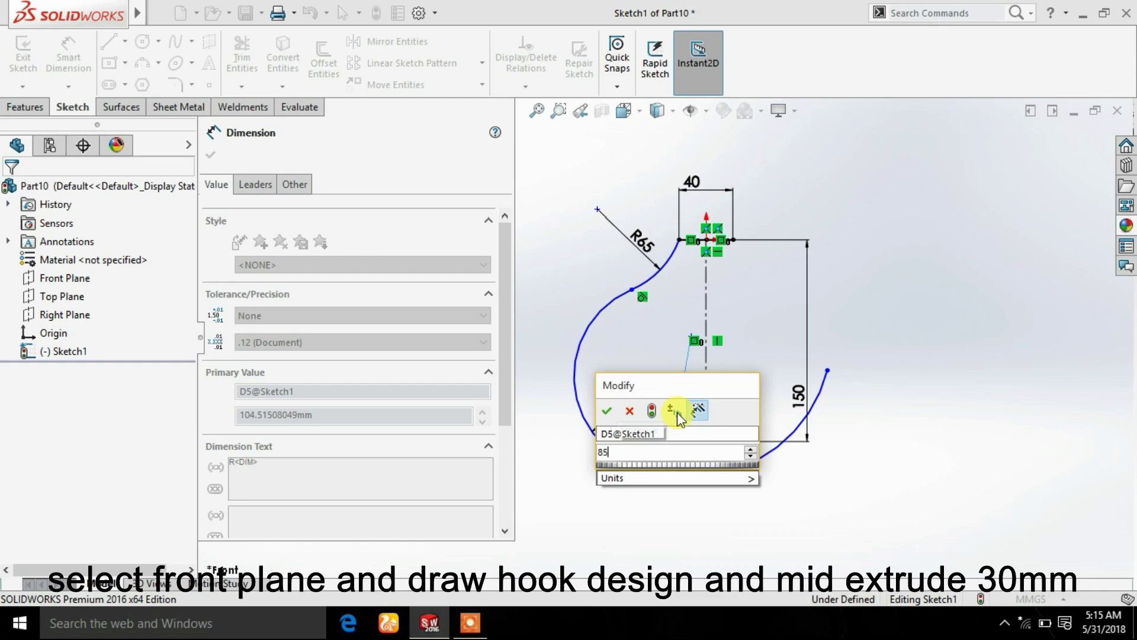
key("Return")
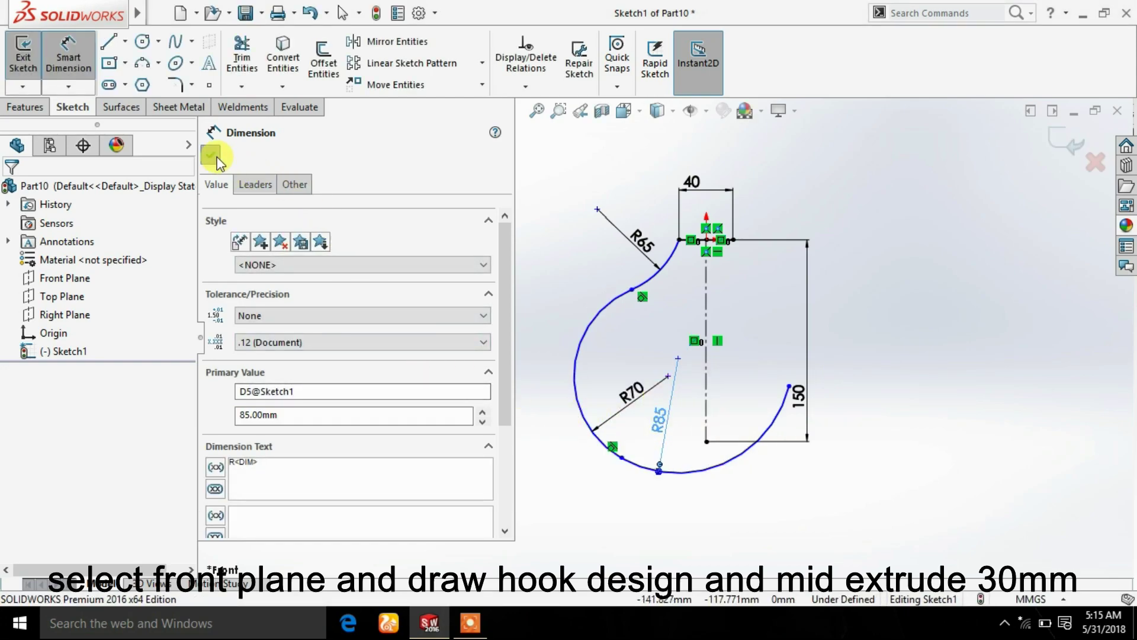
left_click(211, 156)
scroll(760, 376, "down", 3)
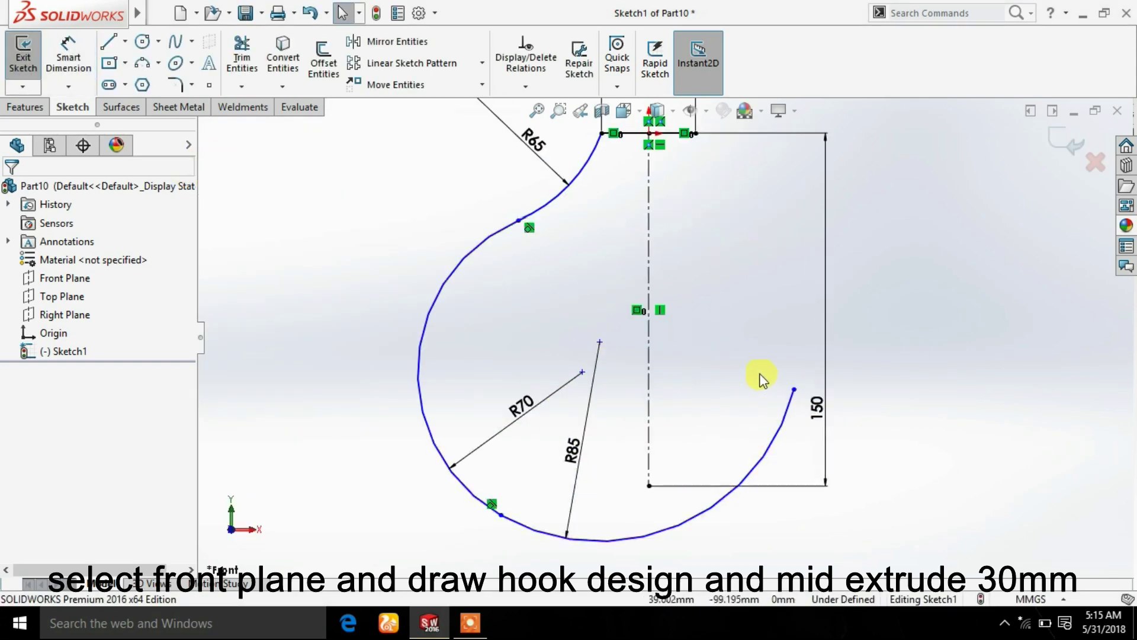
left_click(140, 60)
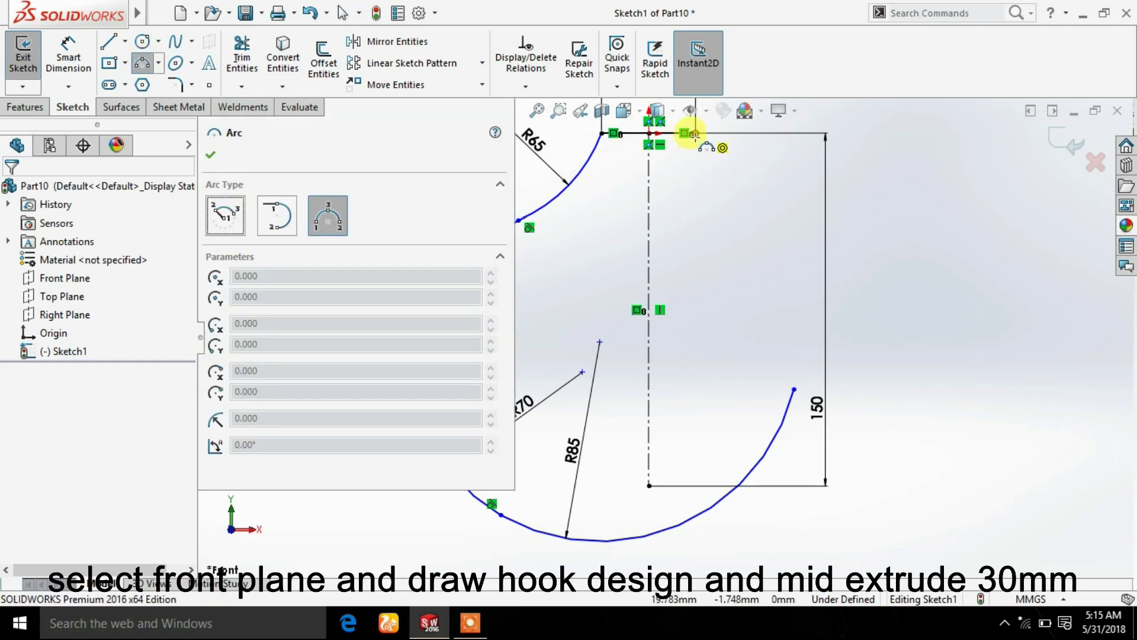
Draw a short arc down from the top-right point and dimension it R50
left_click(694, 135)
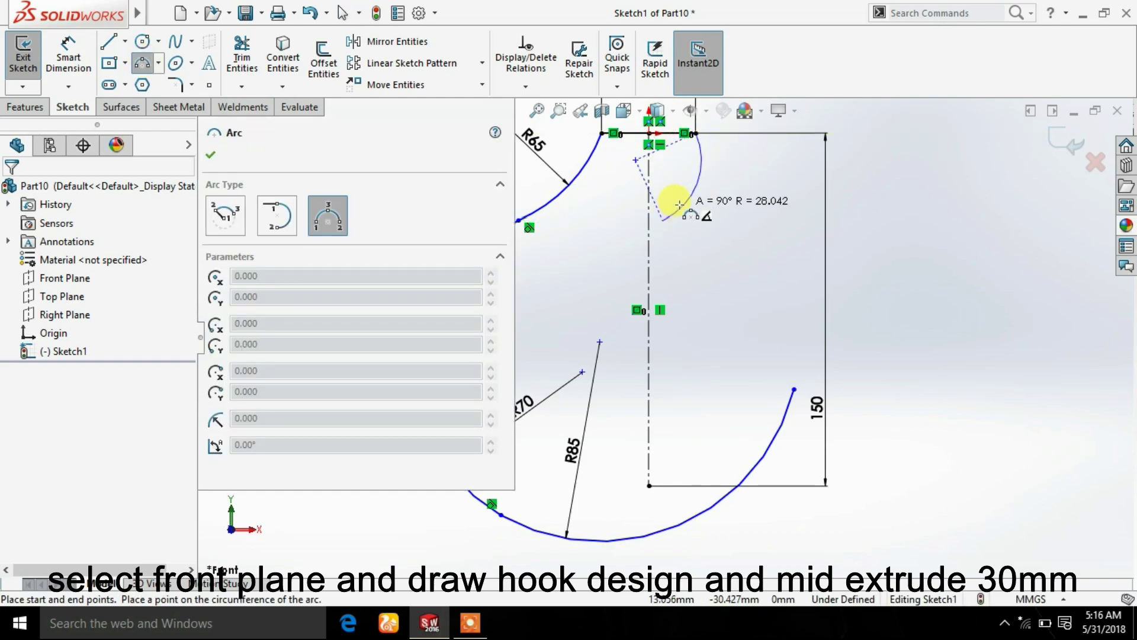
left_click(673, 196)
right_click(720, 195)
left_click(740, 214)
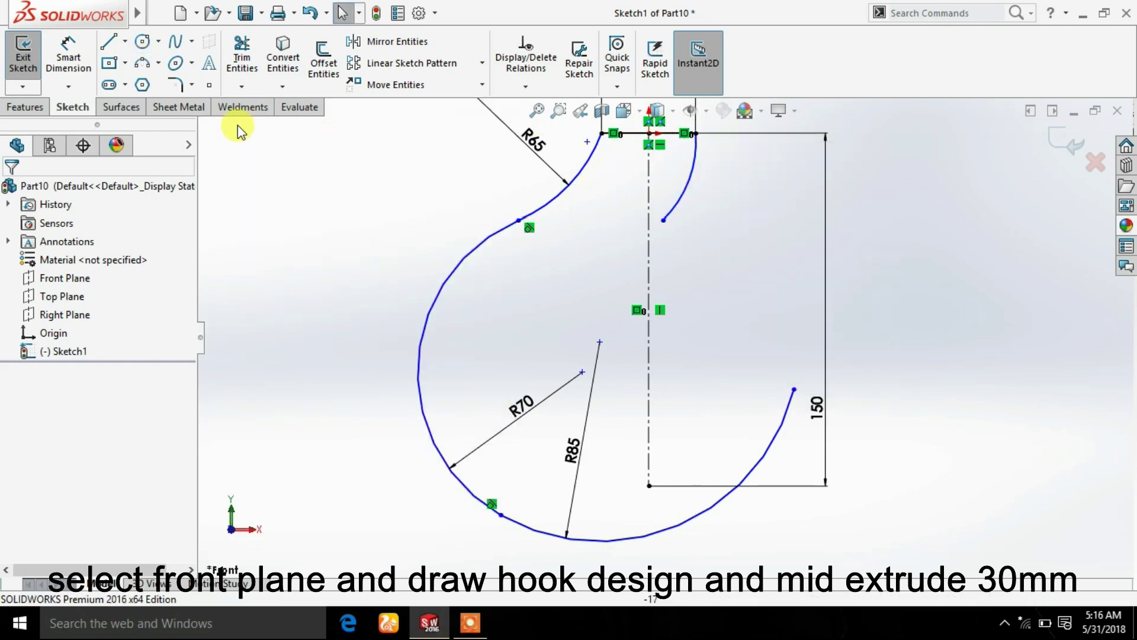
left_click(83, 58)
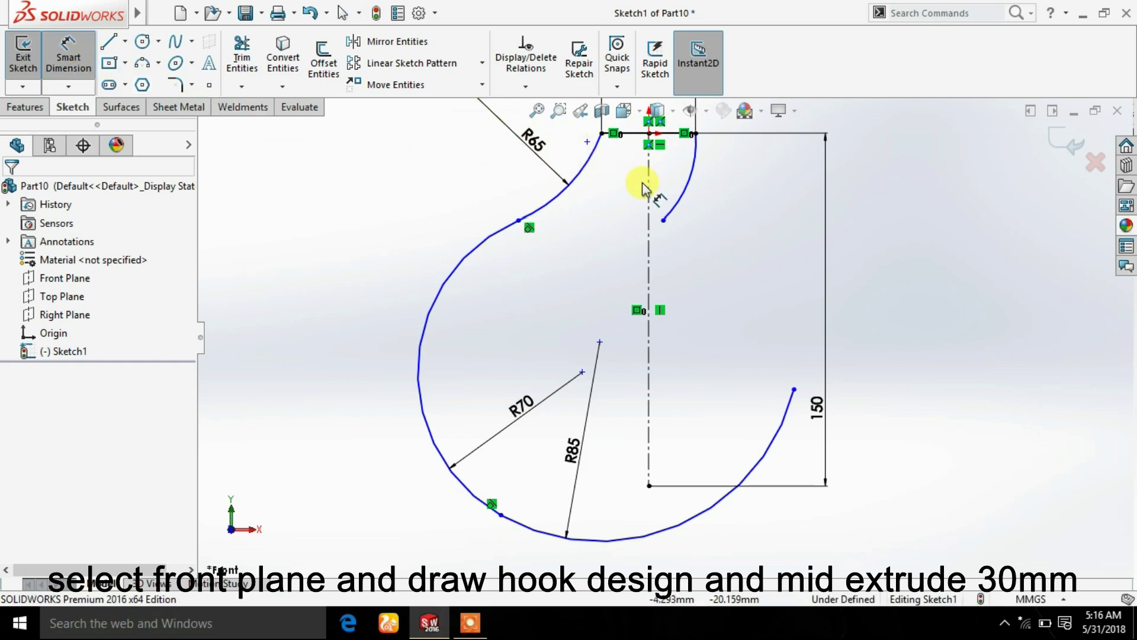
left_click(680, 215)
type("5")
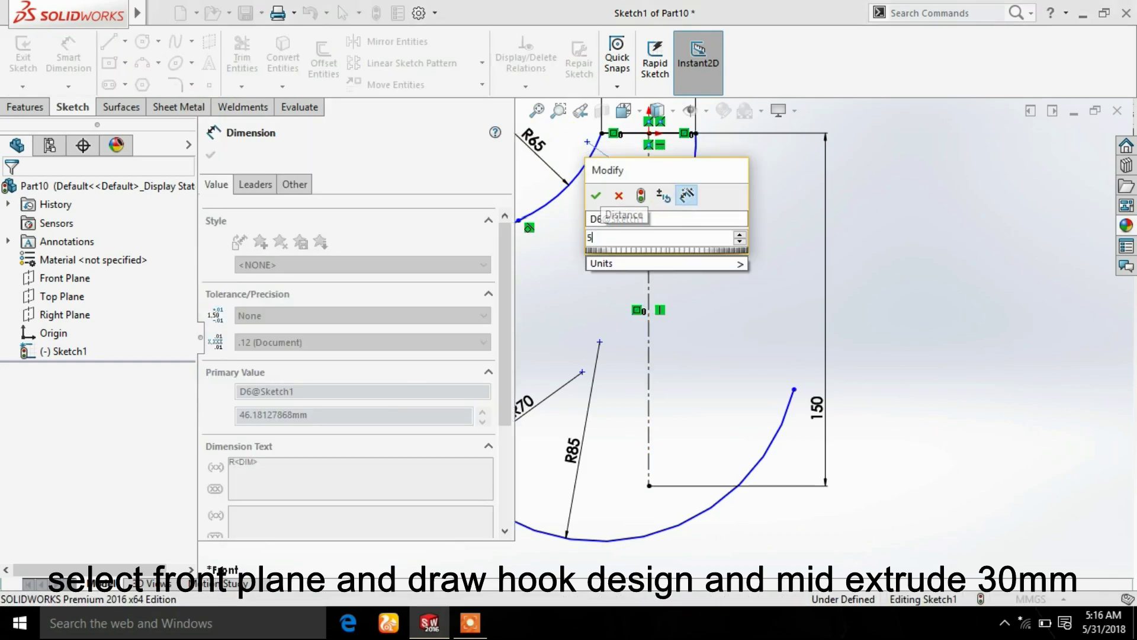
key("Return")
left_click(203, 154)
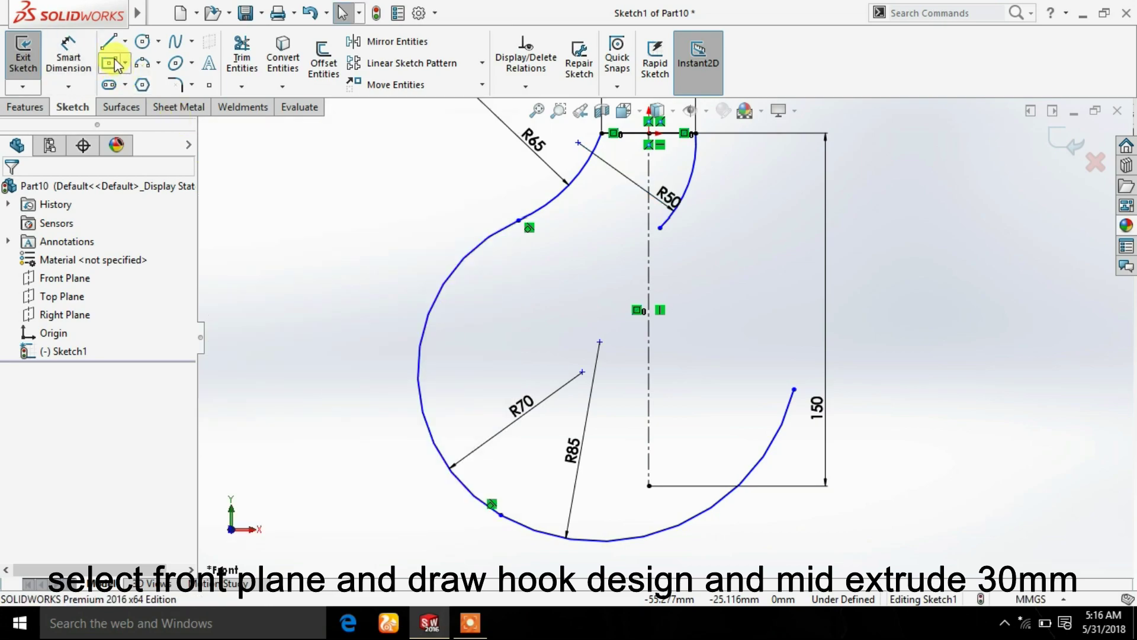
Draw a second inner arc from the R50 end, bulging left, and make them tangent
left_click(143, 62)
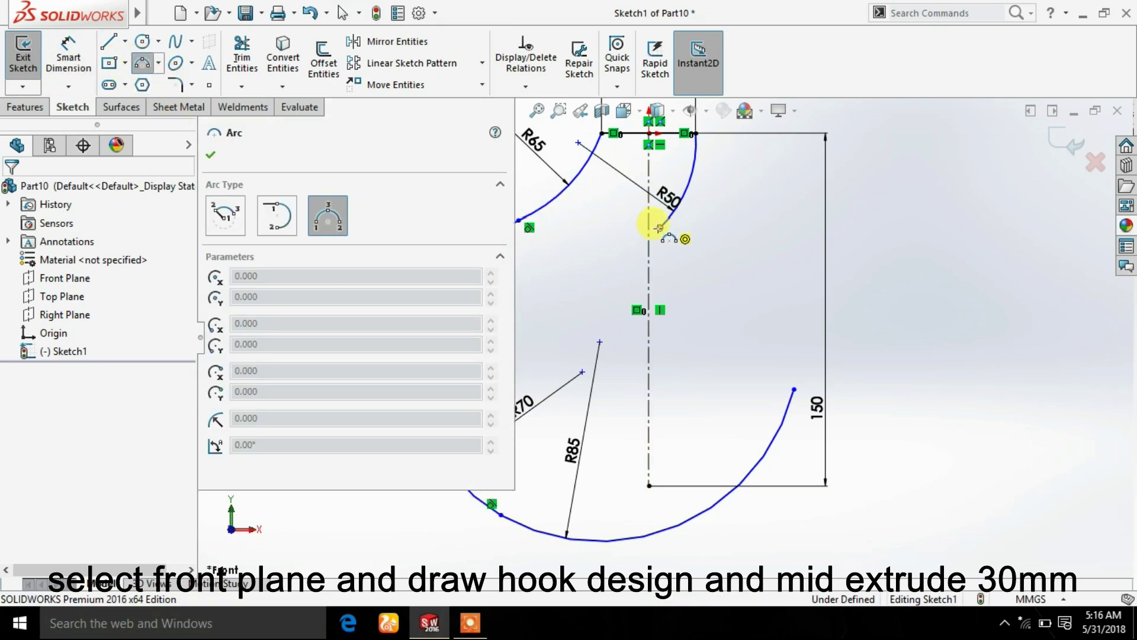
left_click_drag(659, 228, 583, 290)
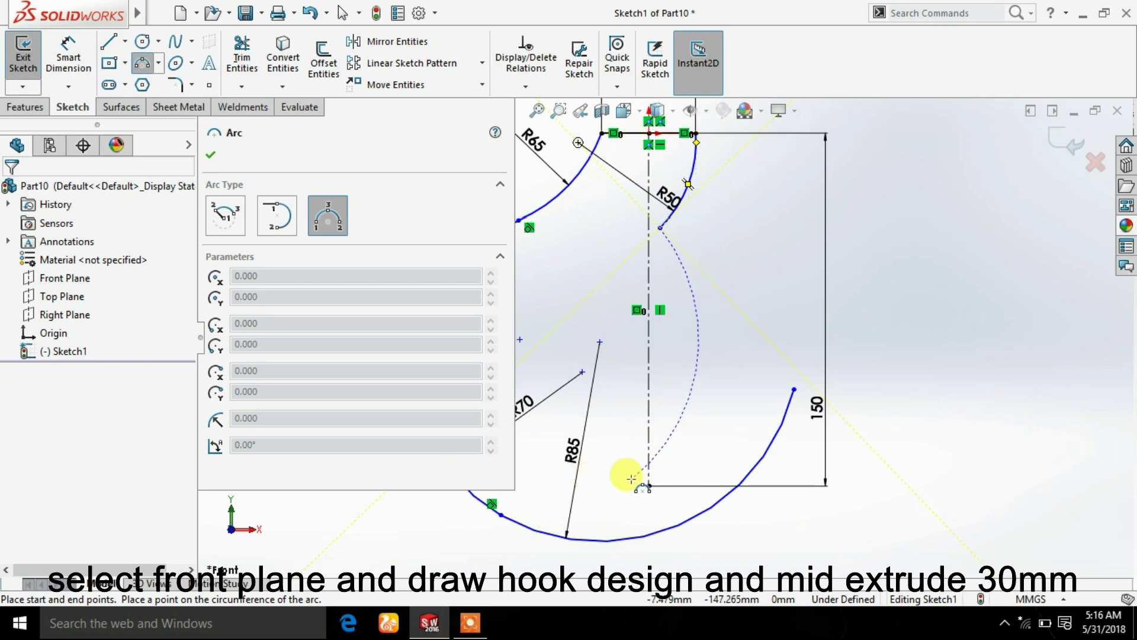
left_click(551, 409)
right_click(659, 330)
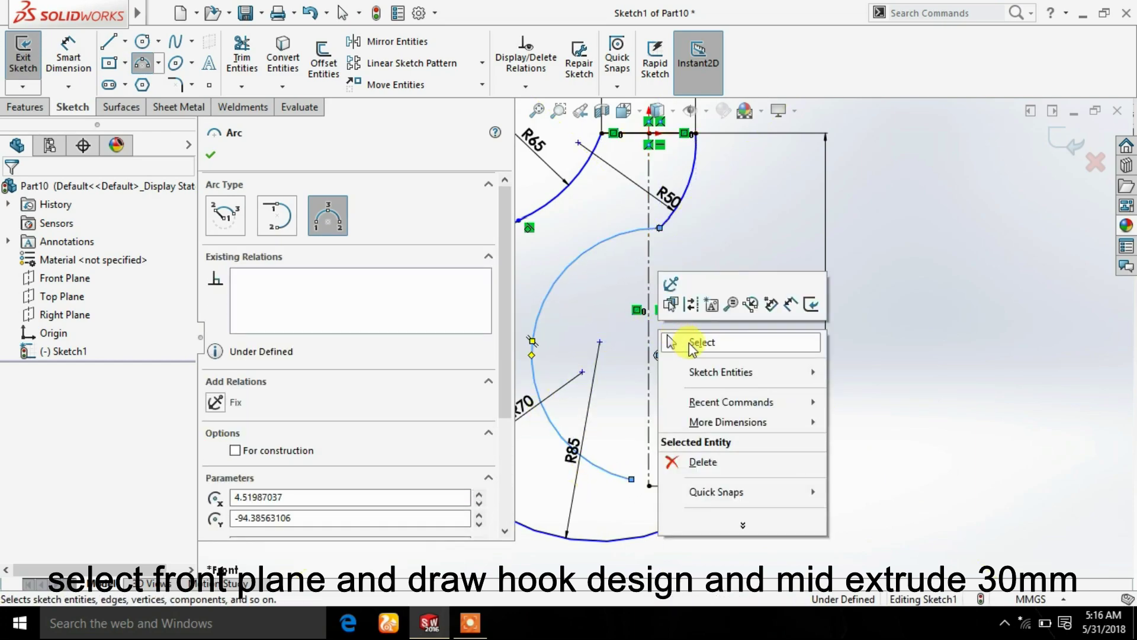
left_click(690, 343)
scroll(675, 243, "down", 3)
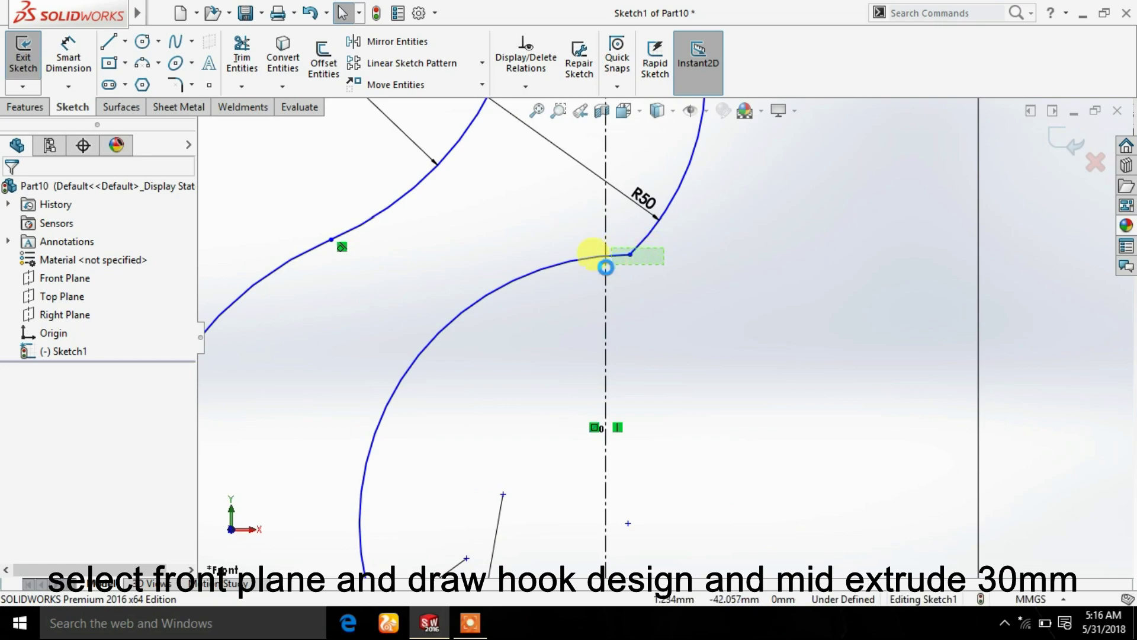
left_click(594, 256, "ctrl")
left_click(215, 444)
key("Escape")
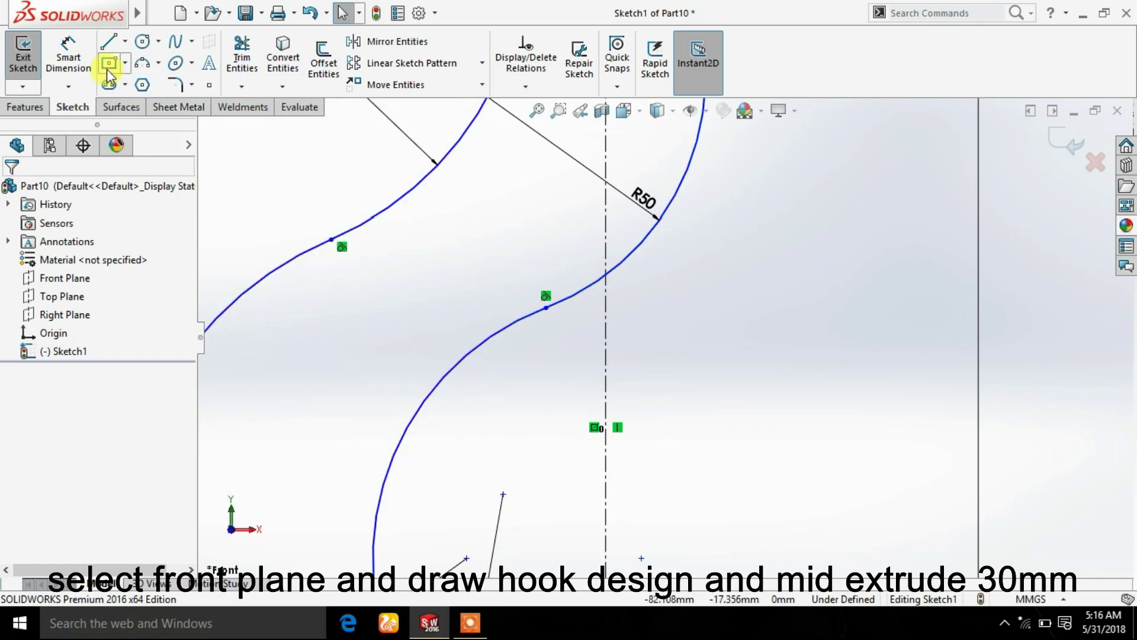
Fit the sketch in view and dimension the new inner arc to R45
left_click(88, 59)
key("f")
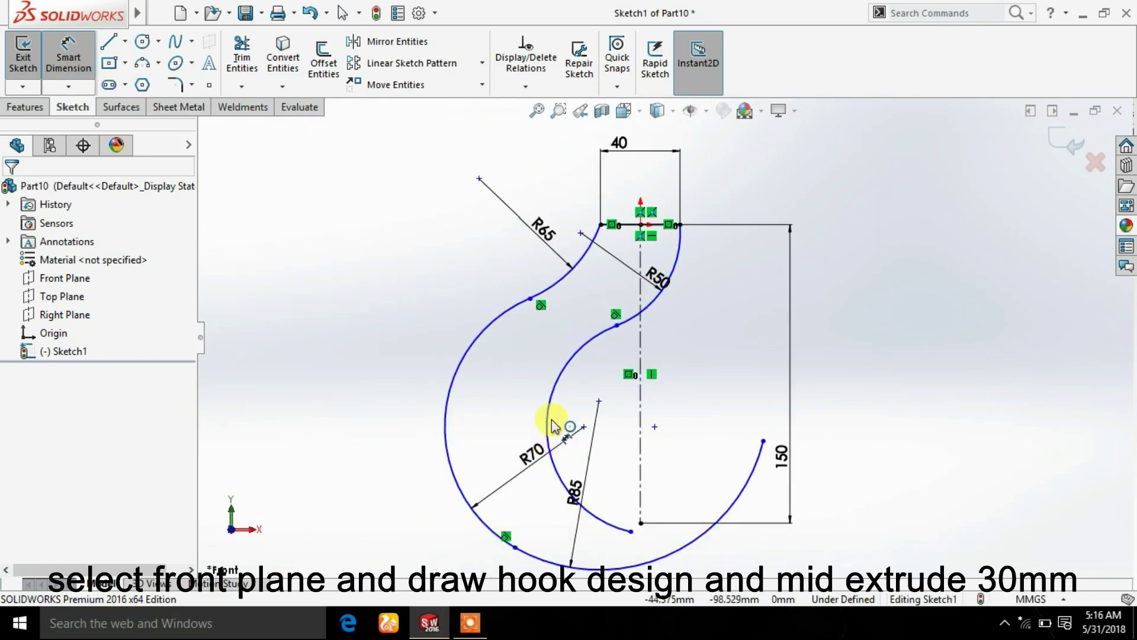
left_click(551, 417)
left_click(588, 406)
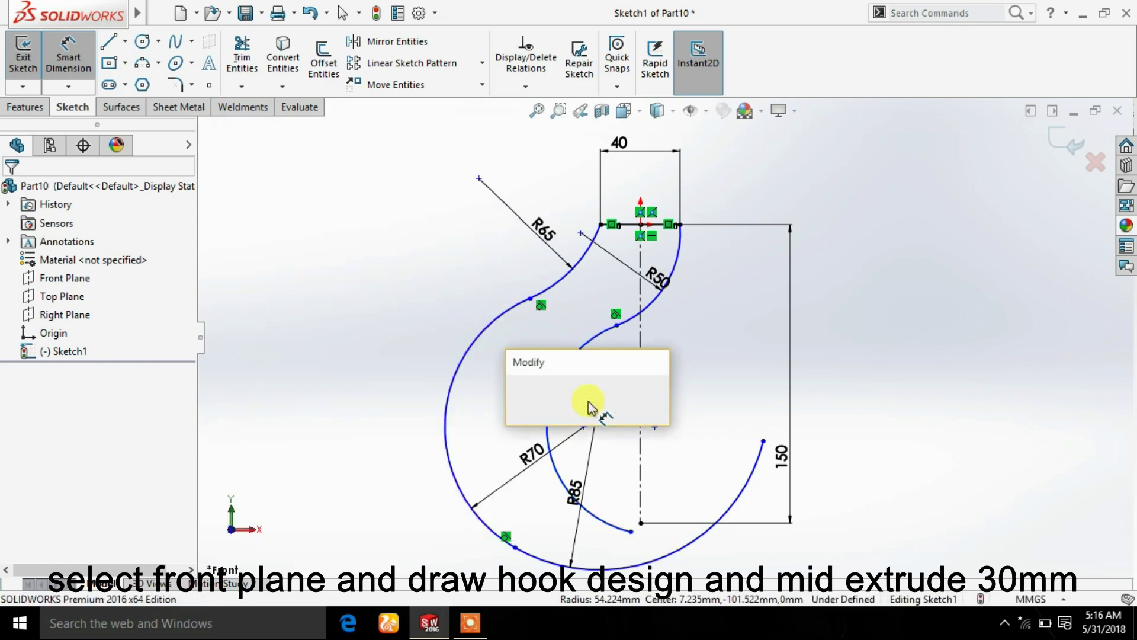
type("45")
key("Return")
left_click(209, 155)
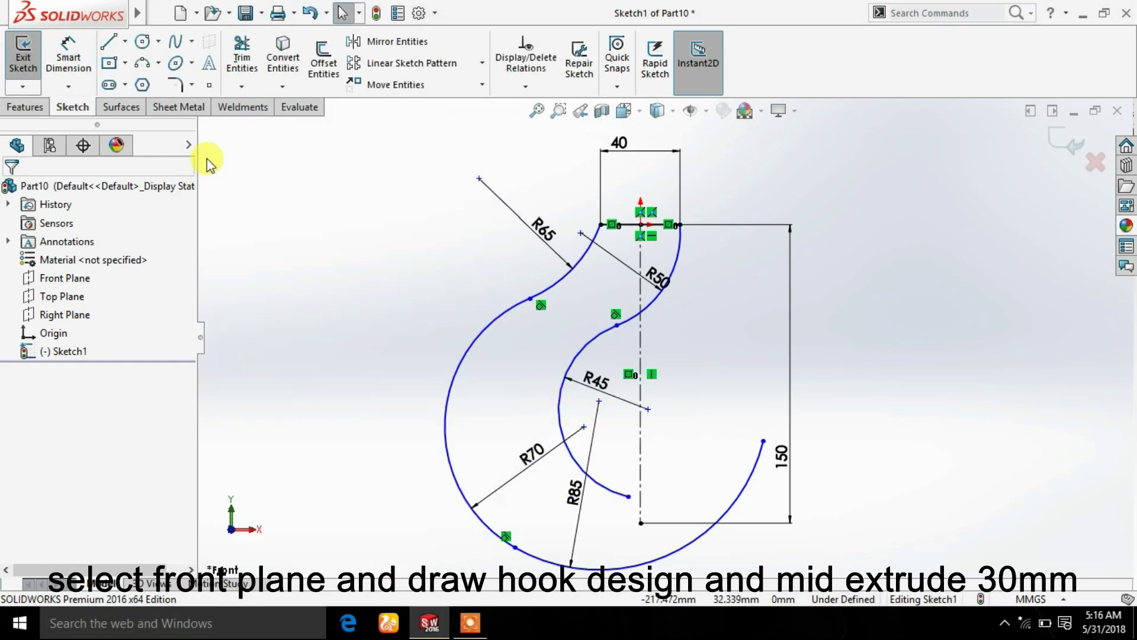
left_click(141, 63)
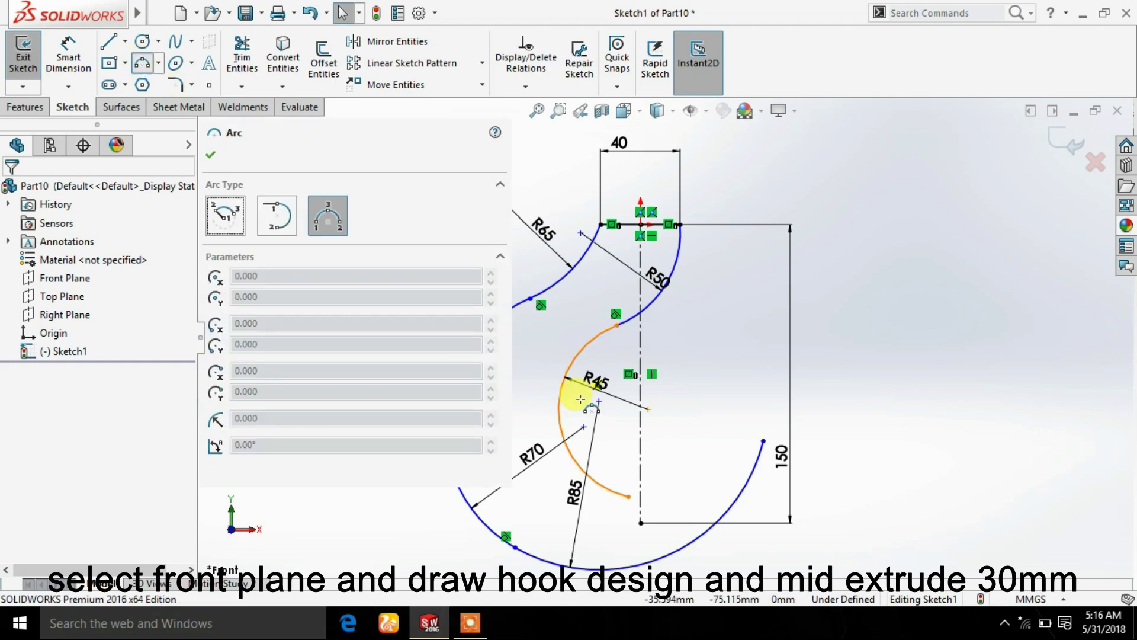
Draw an inner bottom arc from the R45 end toward the outer tip and dimension it R45
left_click(629, 497)
left_click(738, 435)
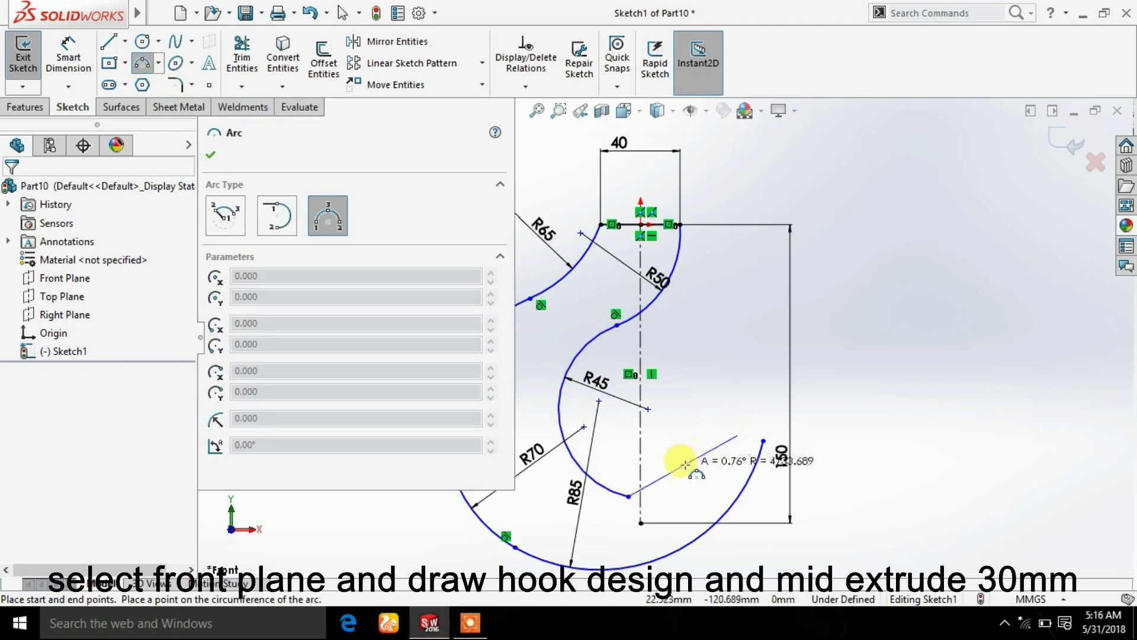
left_click(683, 491)
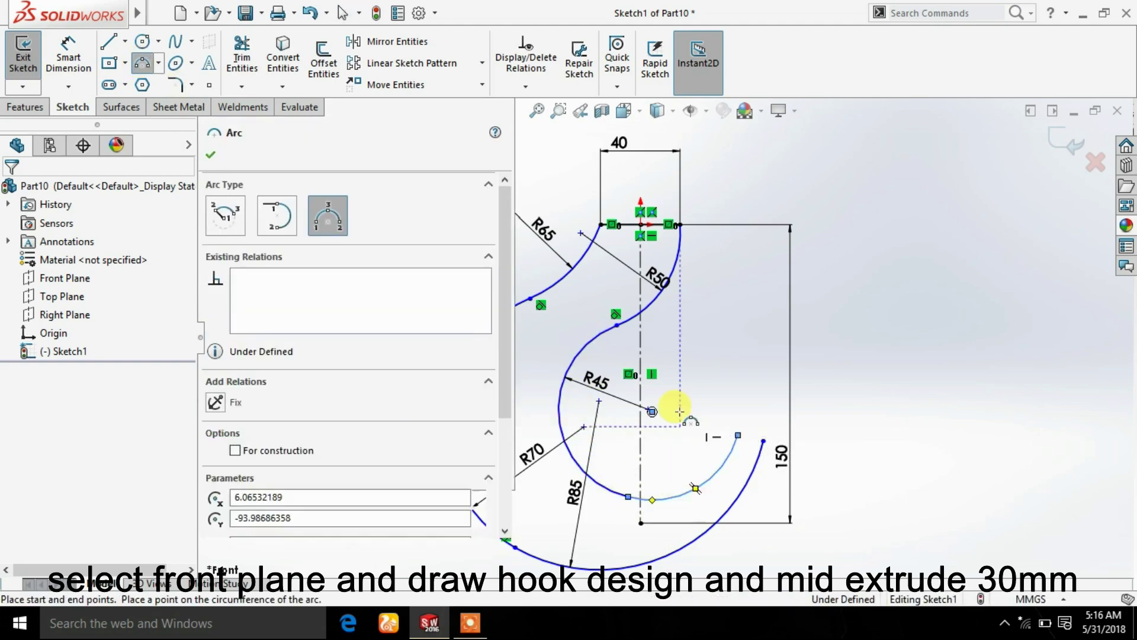
right_click(689, 379)
left_click(708, 383)
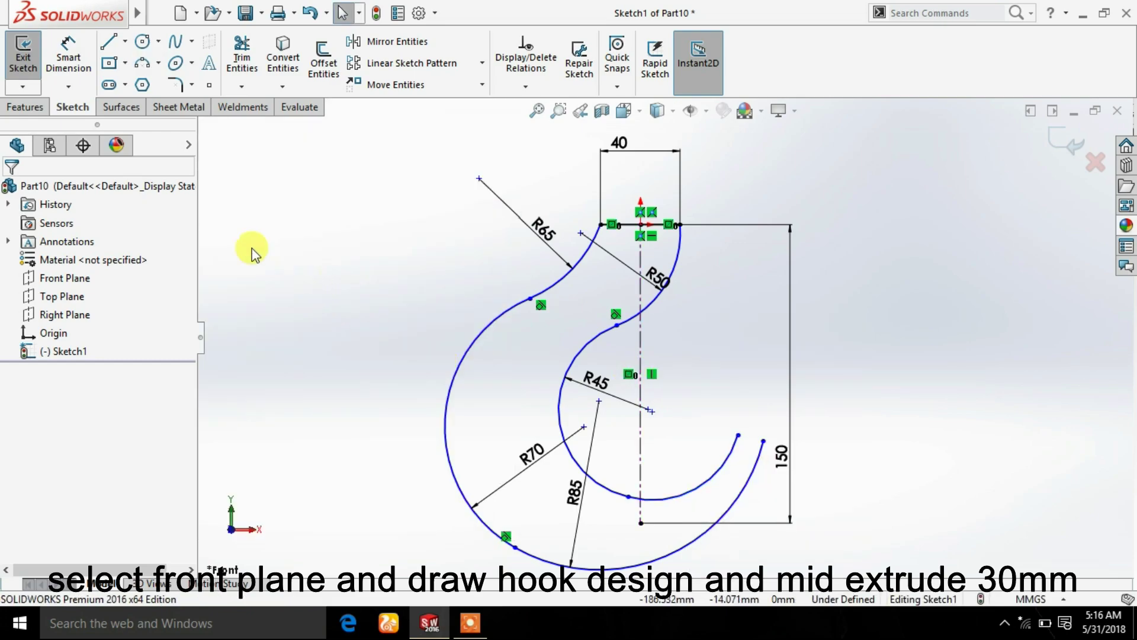
left_click(77, 65)
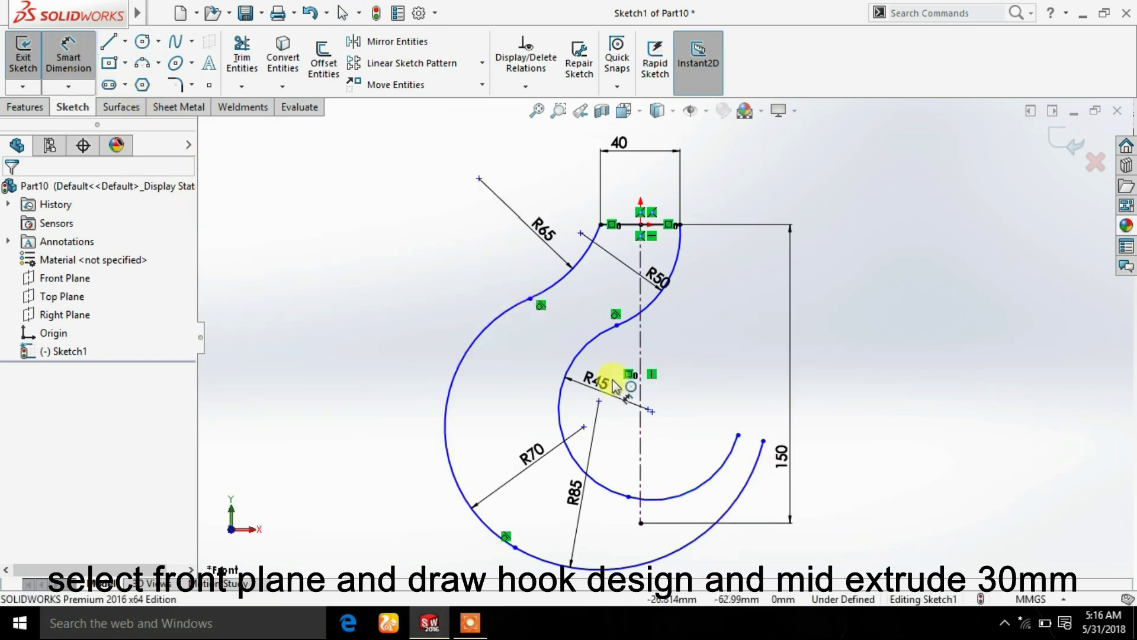
left_click(675, 494)
left_click(676, 456)
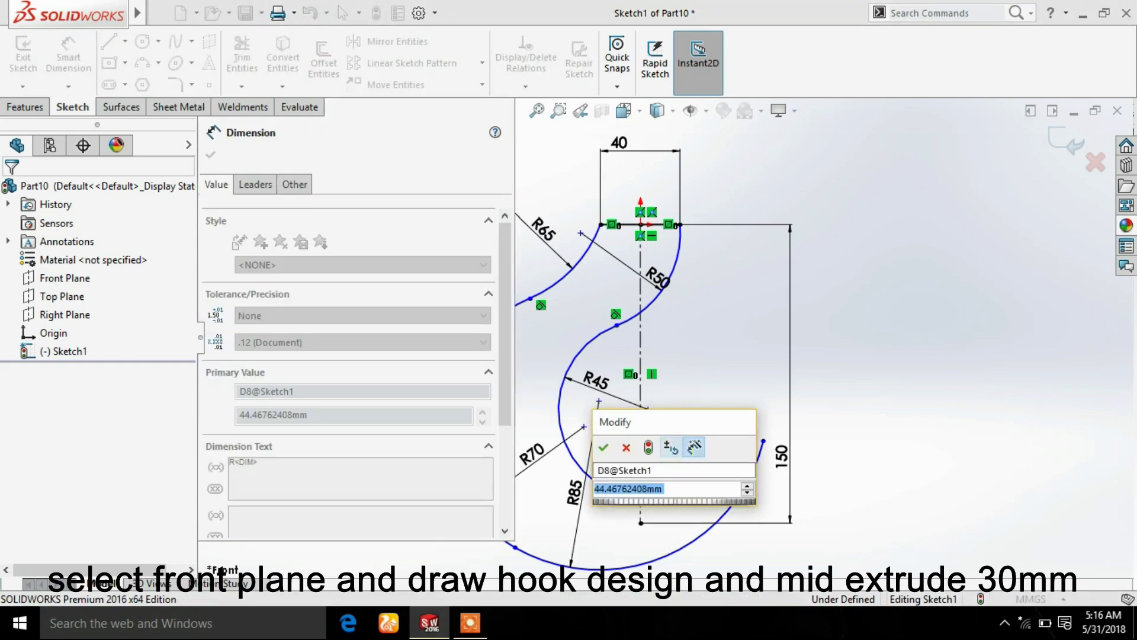
key("Return")
scroll(634, 474, "down", 3)
key("Escape")
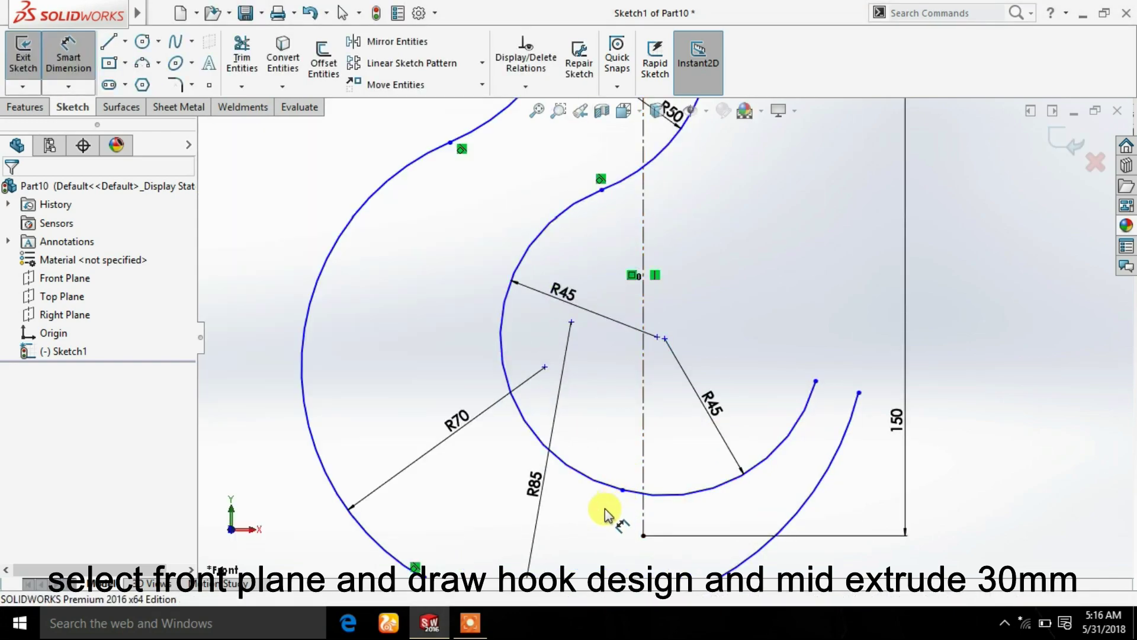
Box-select the two lower arcs to check their relations, then zoom out
left_click(69, 53)
scroll(584, 450, "down", 3)
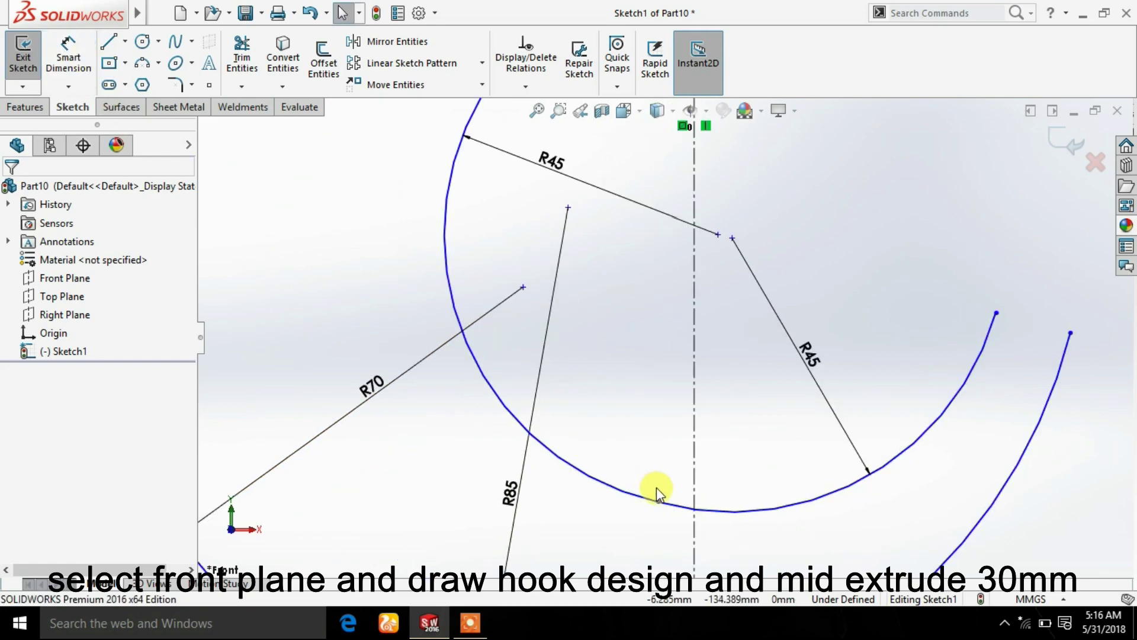
left_click_drag(647, 533, 610, 536)
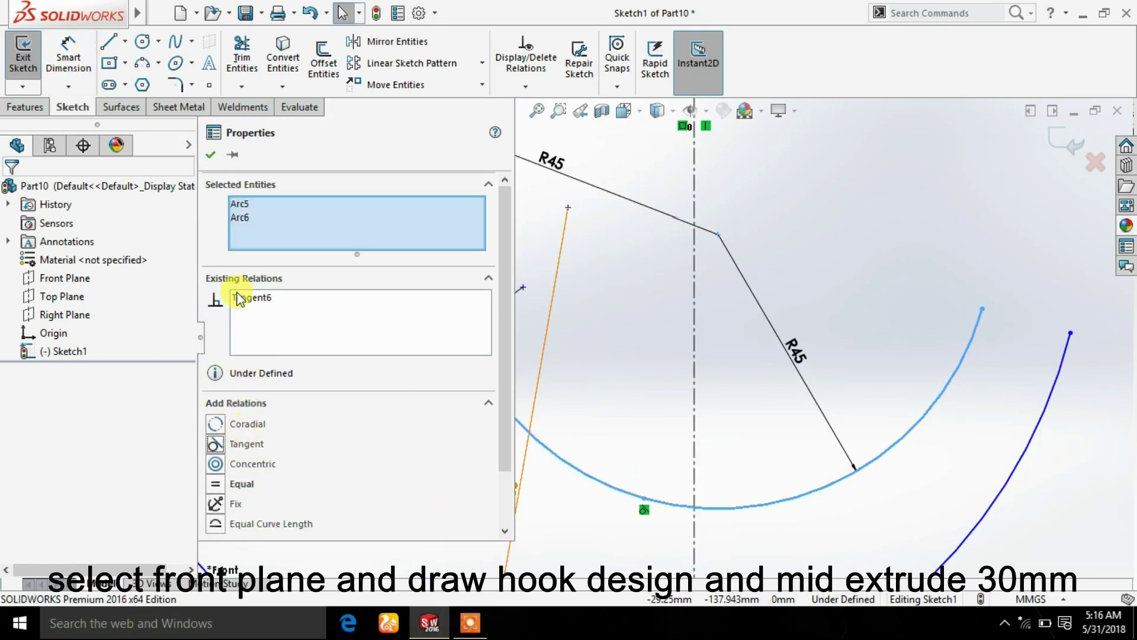
left_click(209, 156)
scroll(693, 364, "up", 2)
scroll(699, 359, "up", 2)
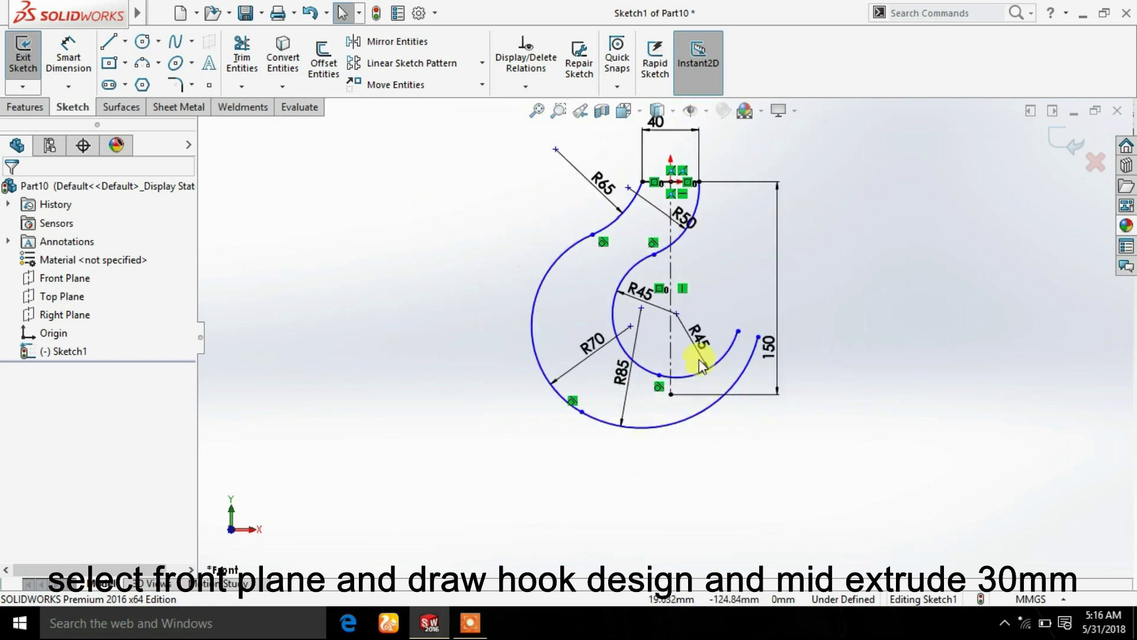
scroll(737, 320, "up", 1)
Close the hook tip with a three-point arc starting at the inner arc's end
left_click(148, 62)
scroll(733, 333, "down", 2)
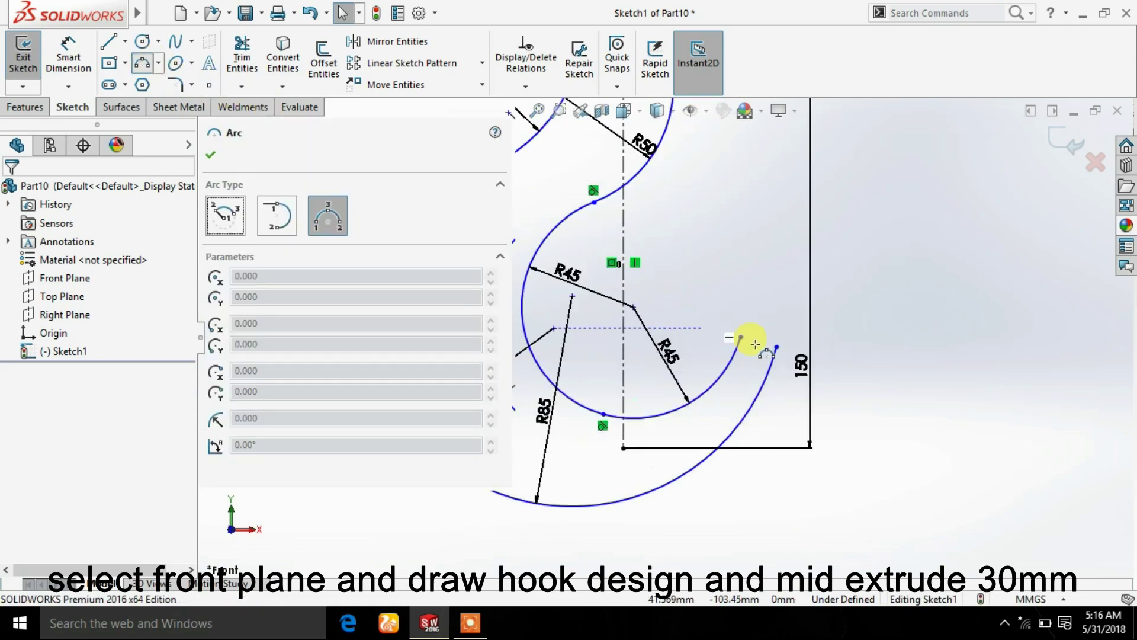
scroll(735, 336, "down", 1)
left_click(741, 338)
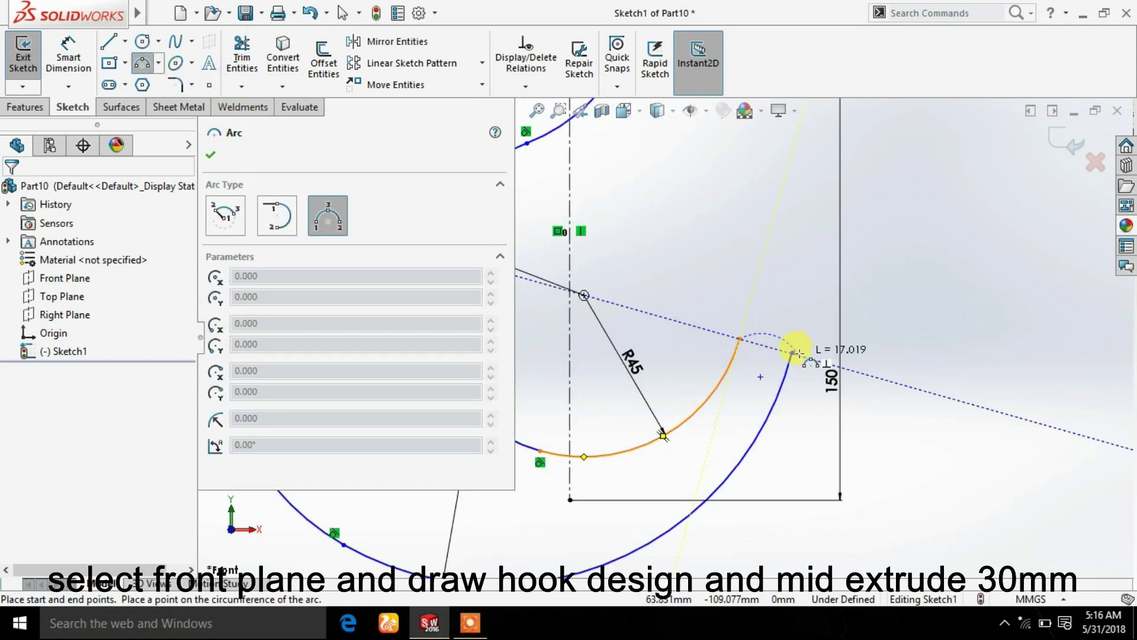
left_click(779, 327)
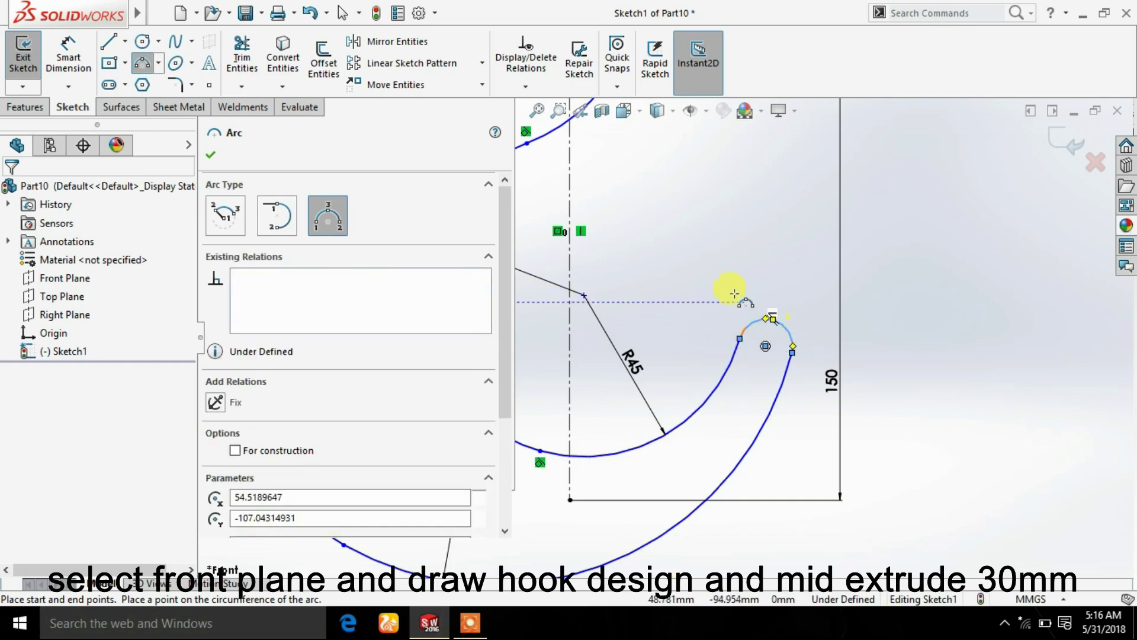
right_click(716, 261)
left_click(737, 279)
Dimension the tip arc's radius to 7.5 mm
left_click(86, 66)
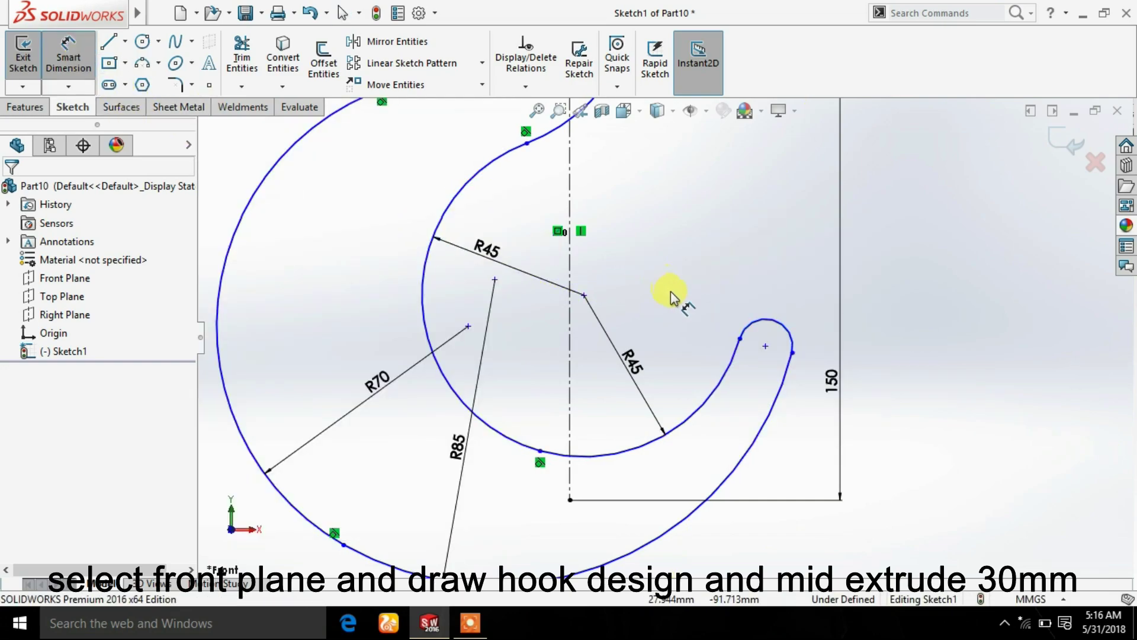
left_click(754, 328)
left_click(750, 291)
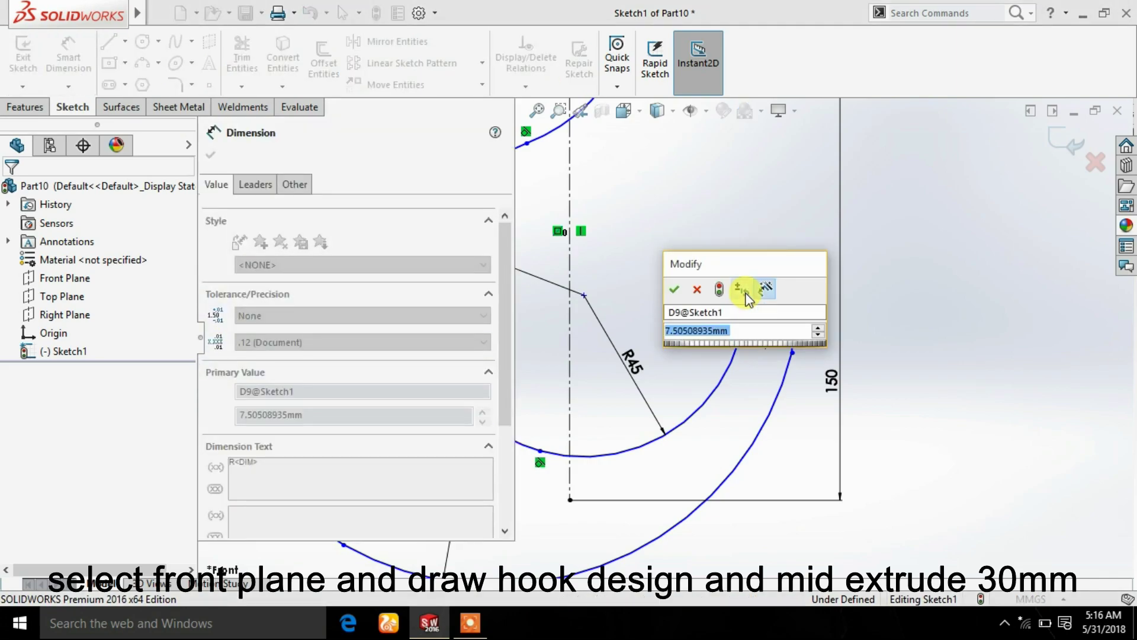
type("75")
key("Return")
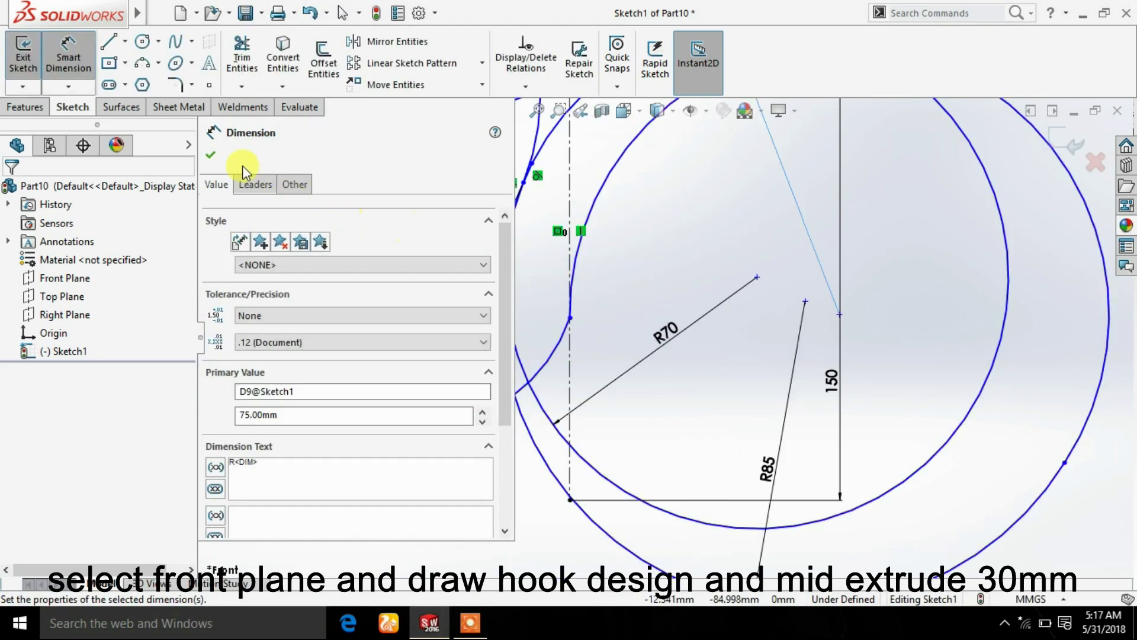
left_click(214, 154)
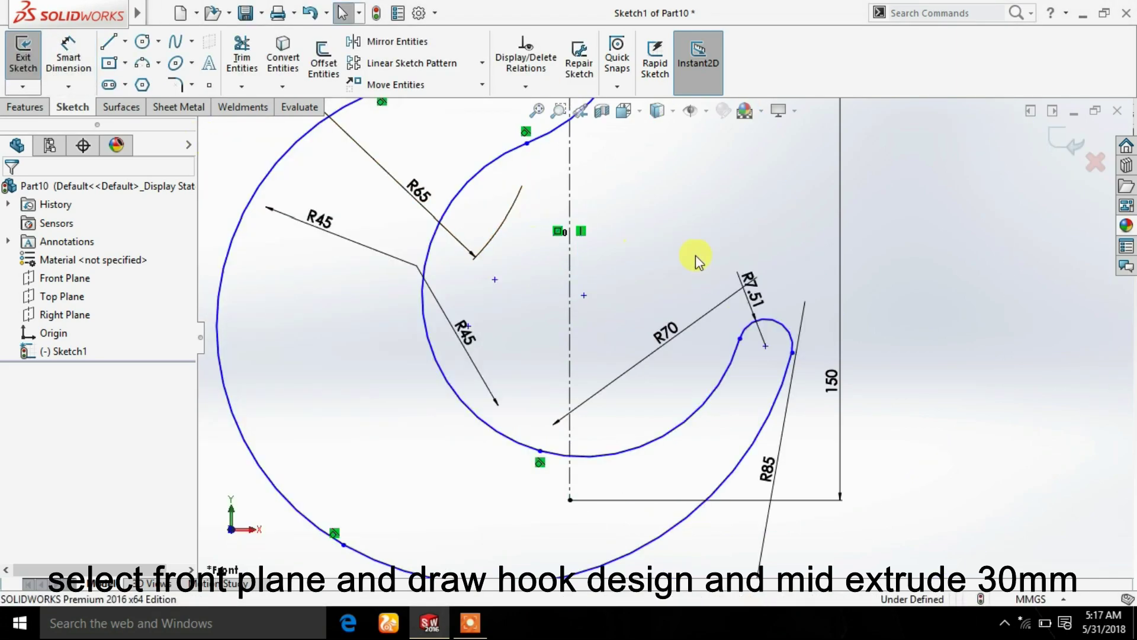
double_click(751, 289)
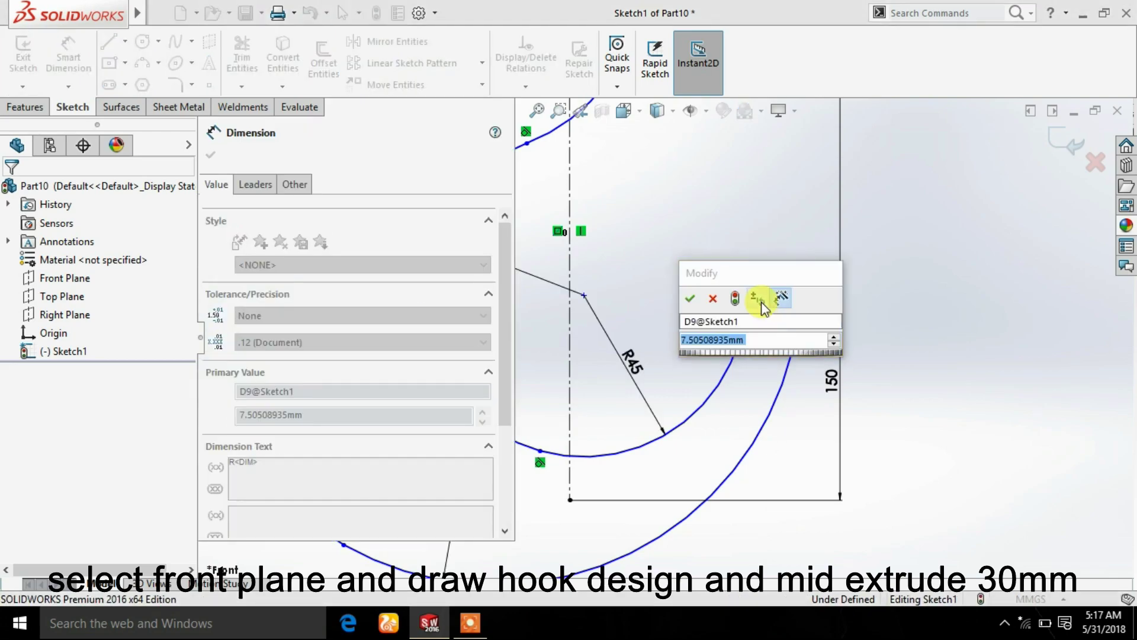
type("73")
key("BackSpace")
type(".5")
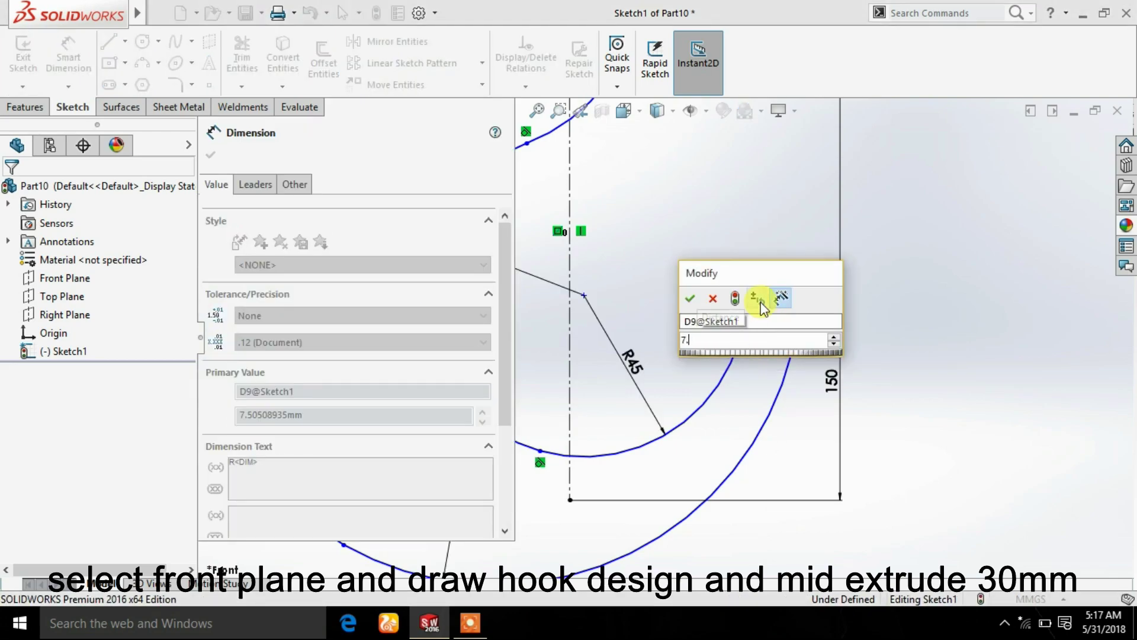
key("Return")
left_click(210, 154)
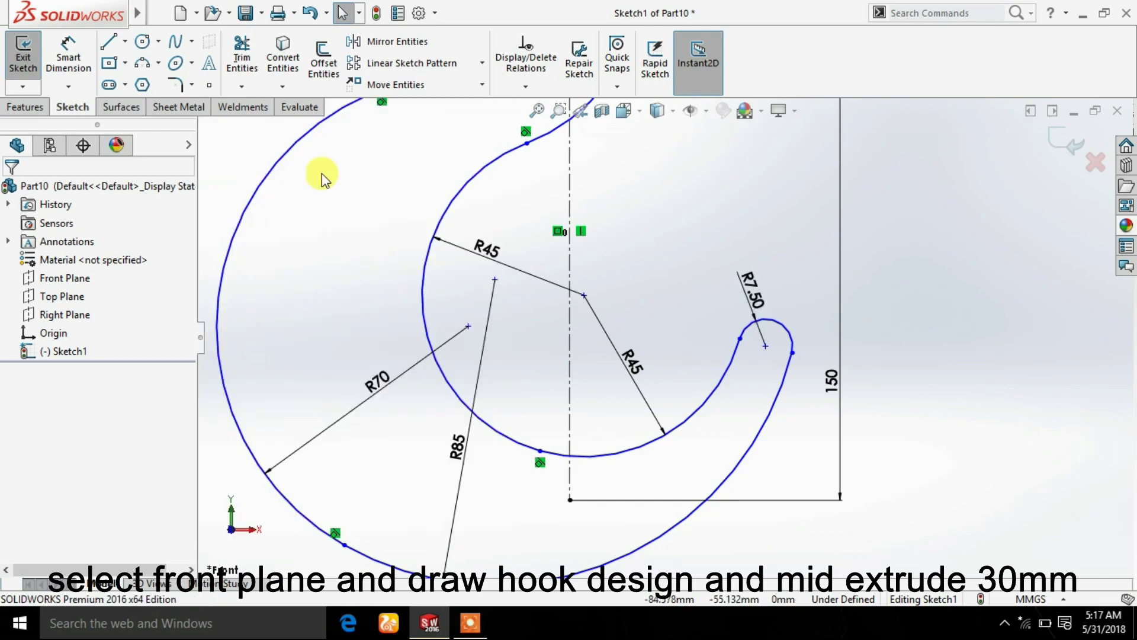
Extrude the hook profile 30 mm mid-plane and fillet the front face edges 5 mm
scroll(648, 287, "up", 3)
scroll(640, 290, "up", 2)
scroll(639, 290, "down", 2)
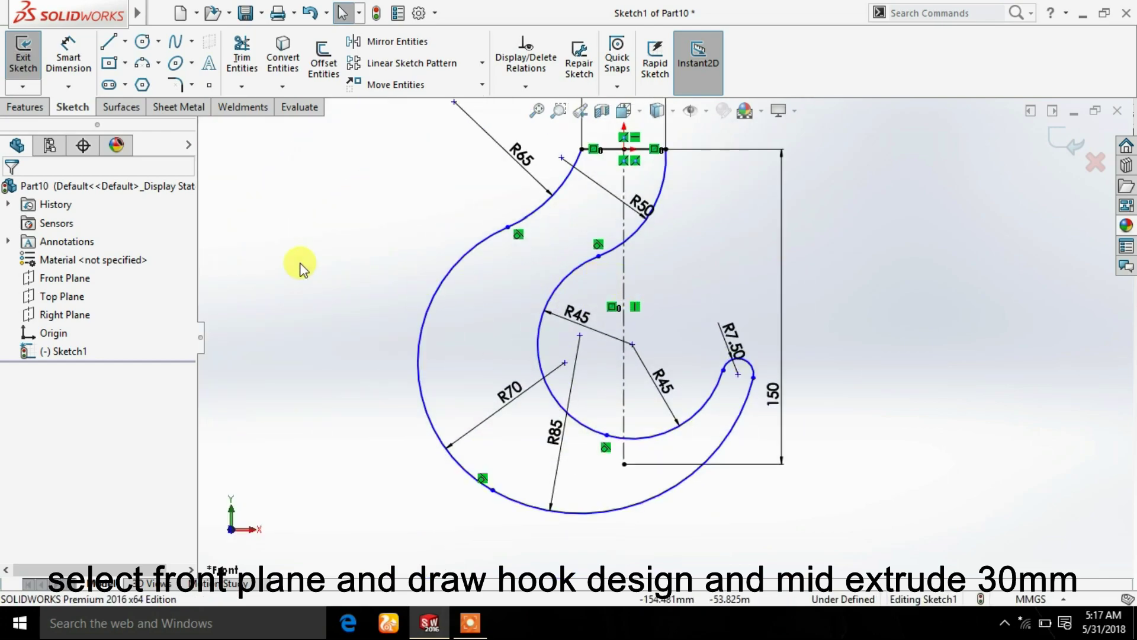
left_click(22, 107)
left_click(31, 56)
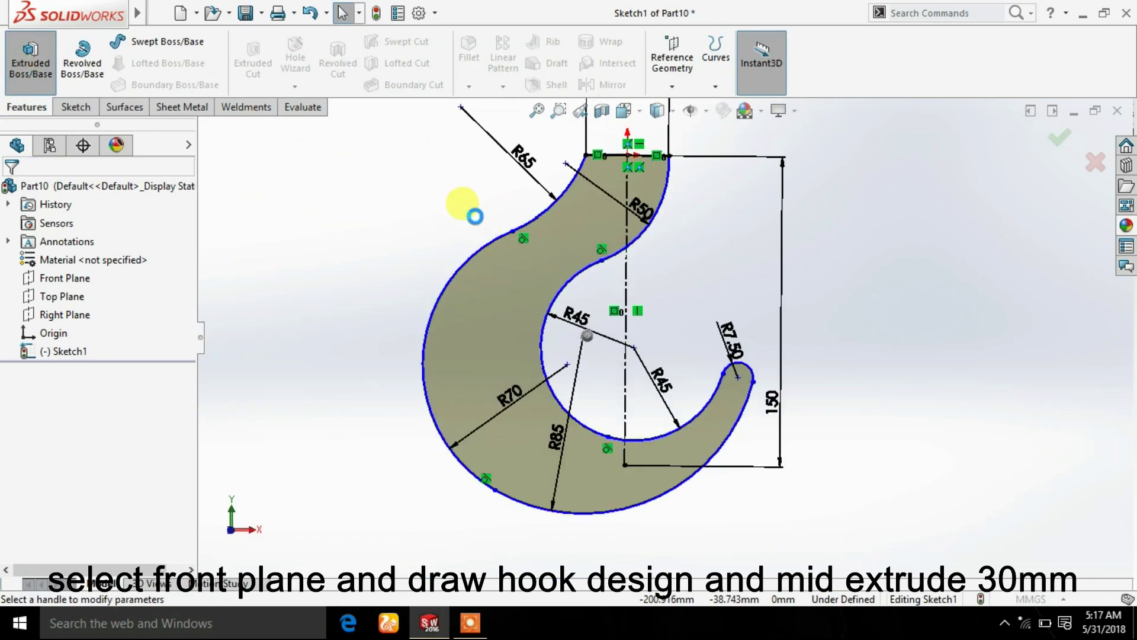
left_click(269, 255)
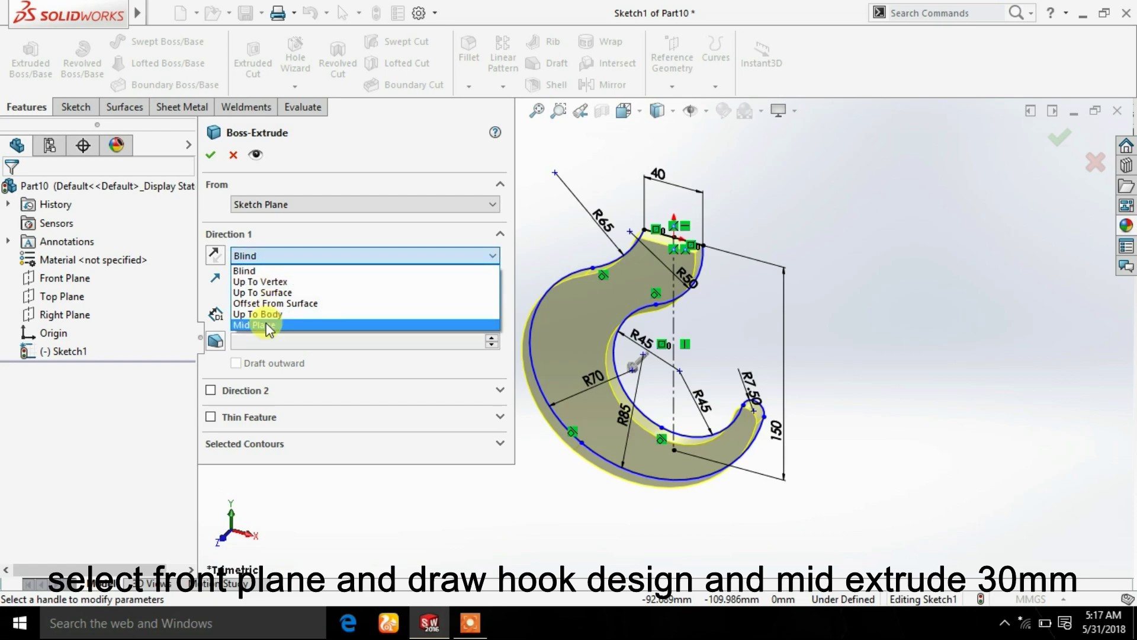
left_click(279, 320)
type("30")
key("Return")
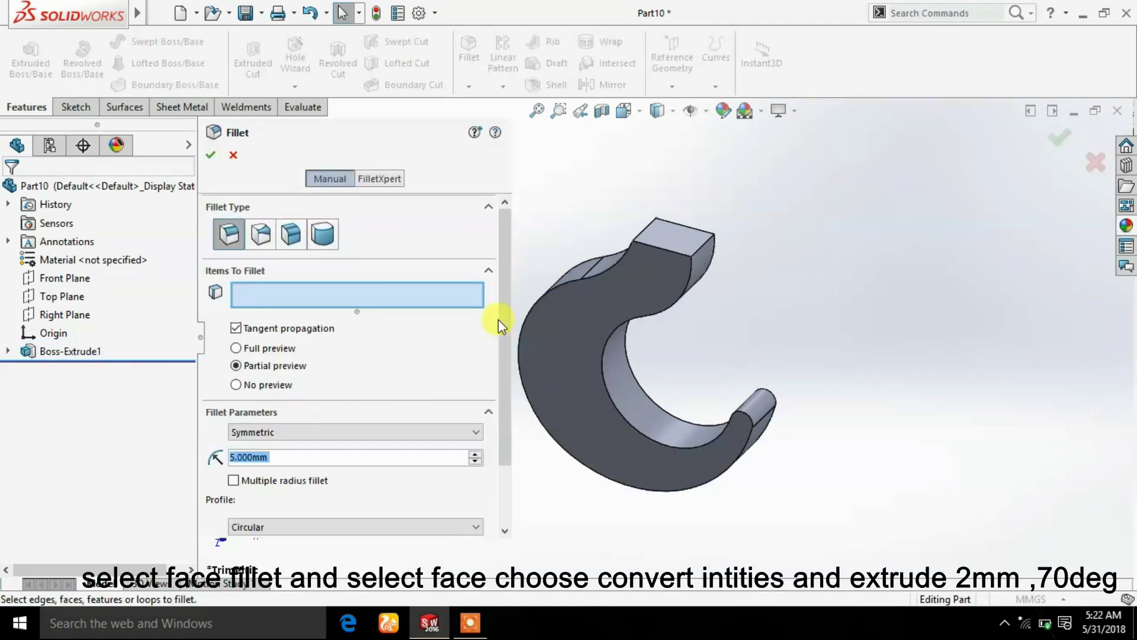
left_click(588, 320)
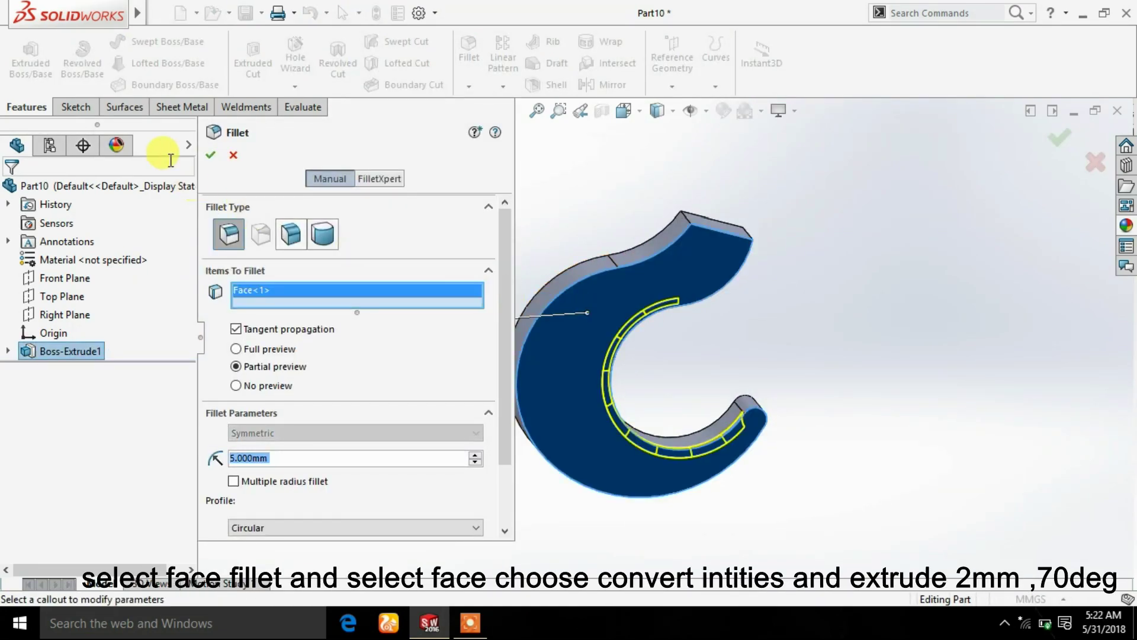
left_click(208, 151)
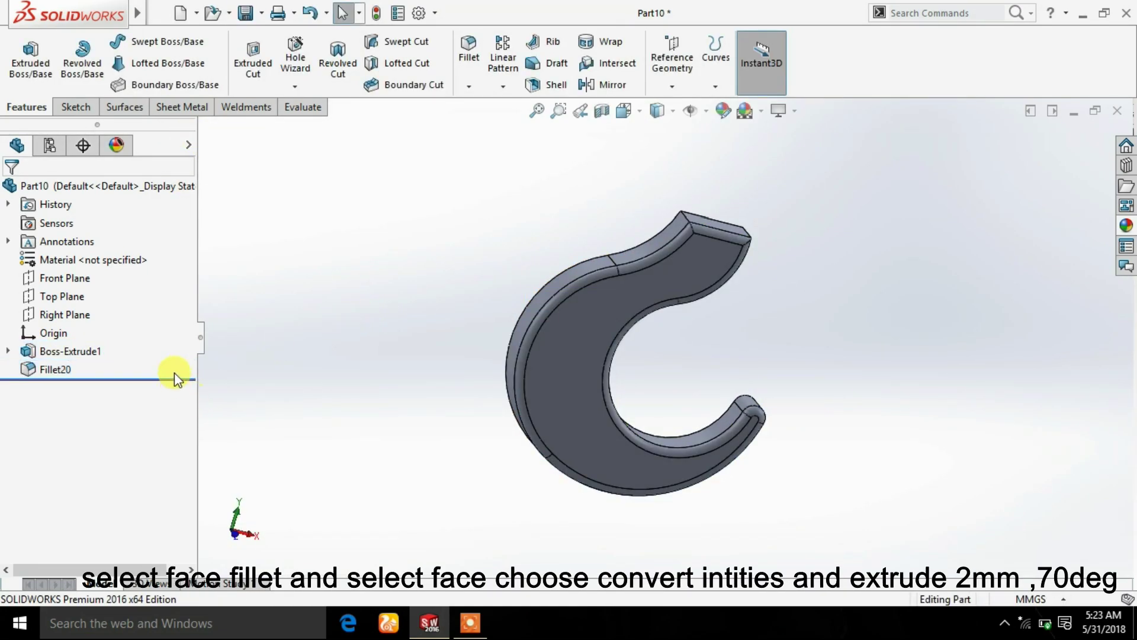
Sketch on the hook's front face and convert its edges into the sketch
left_click(556, 339)
left_click(627, 289)
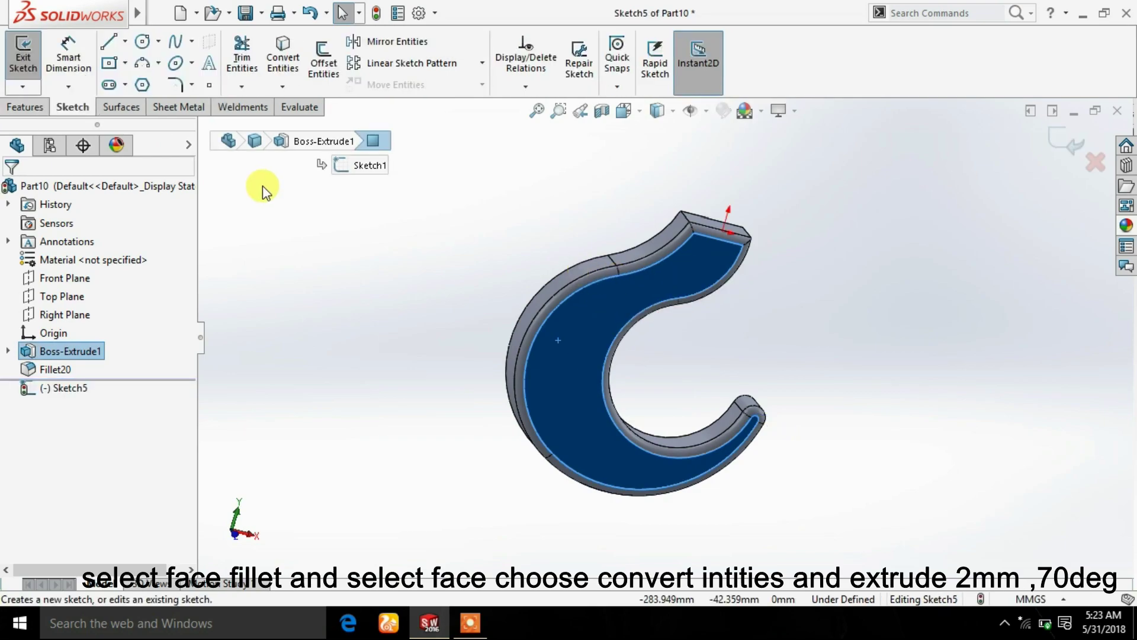
left_click(273, 60)
left_click(24, 56)
Set up a boss extrude of the converted outline with a 70° draft
left_click(31, 62)
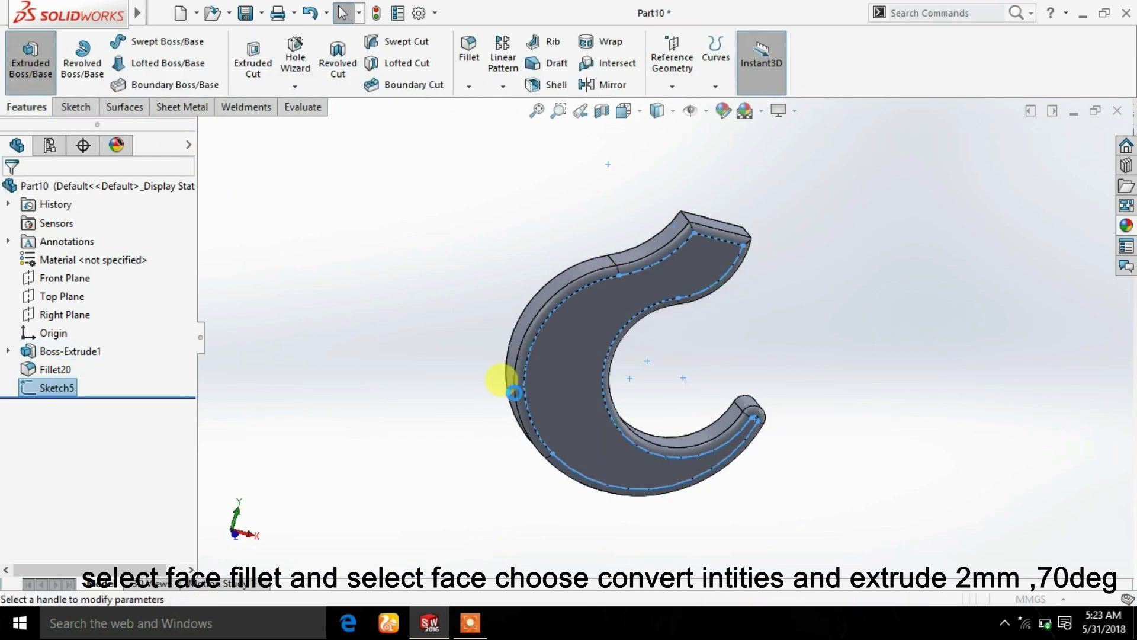
left_click(215, 361)
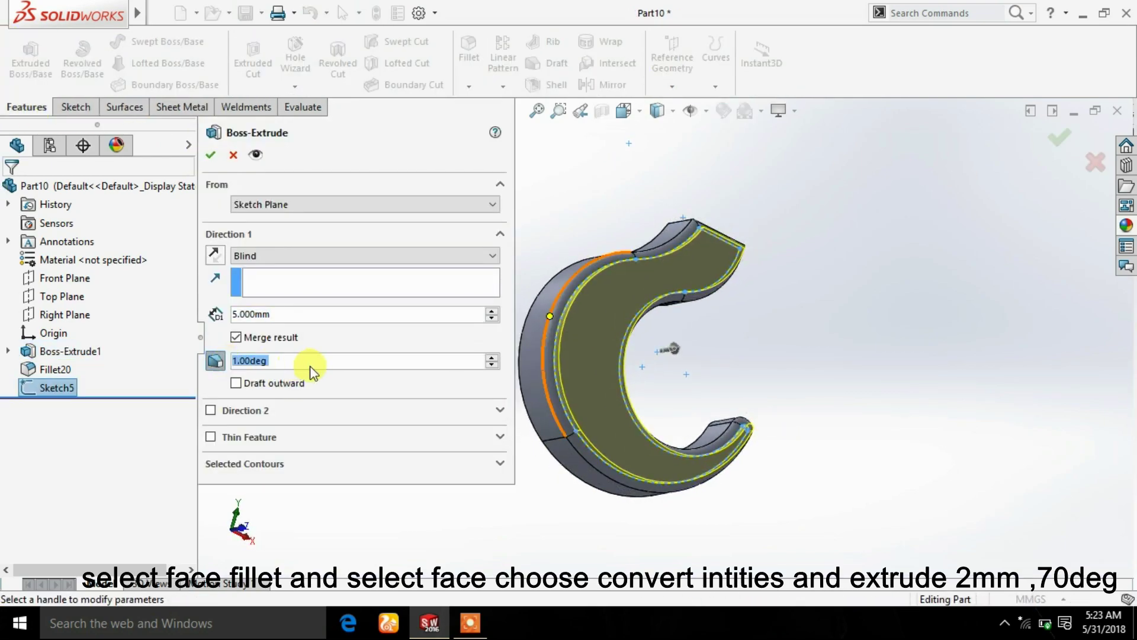
type("70")
key("Return")
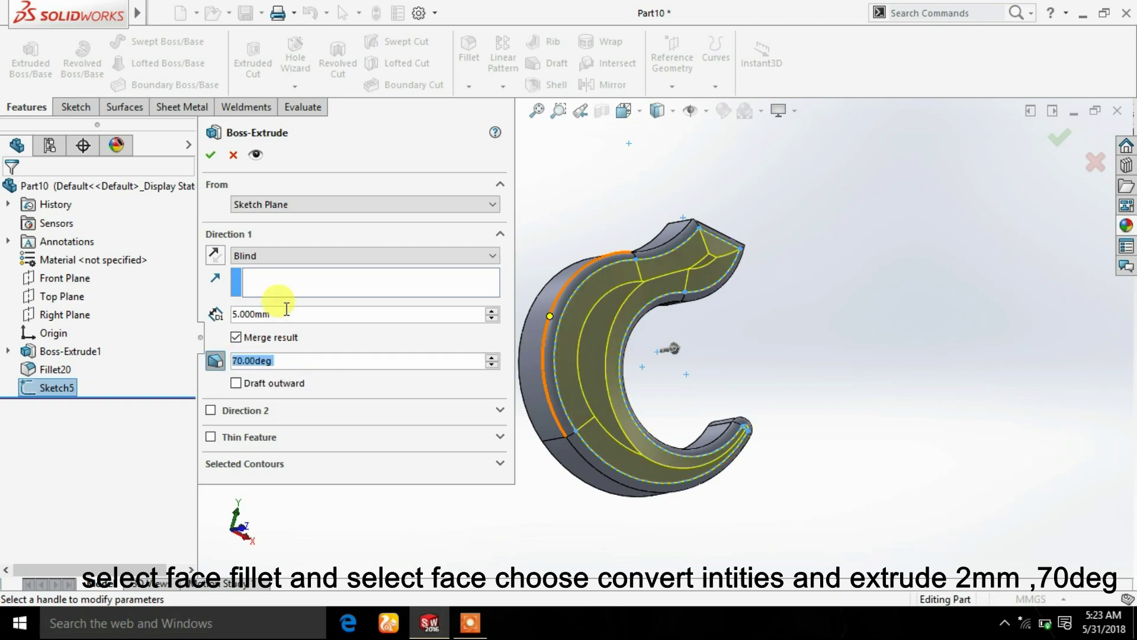
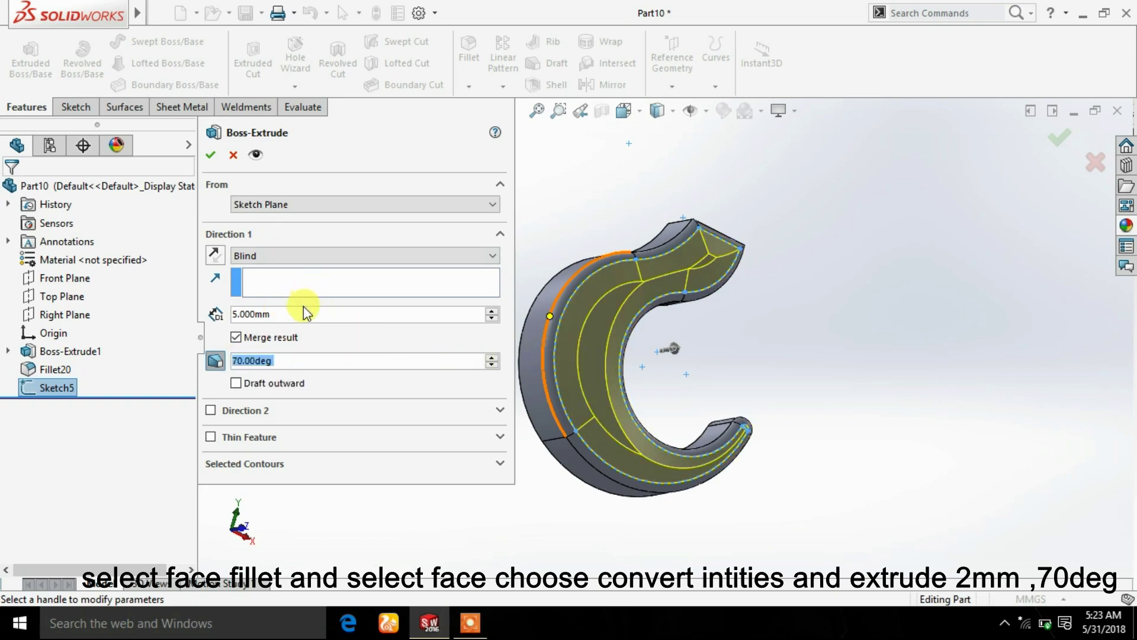
Set the raised band extrusion to 2 mm depth with its 70° draft and accept it
double_click(302, 319)
type("2")
key("Return")
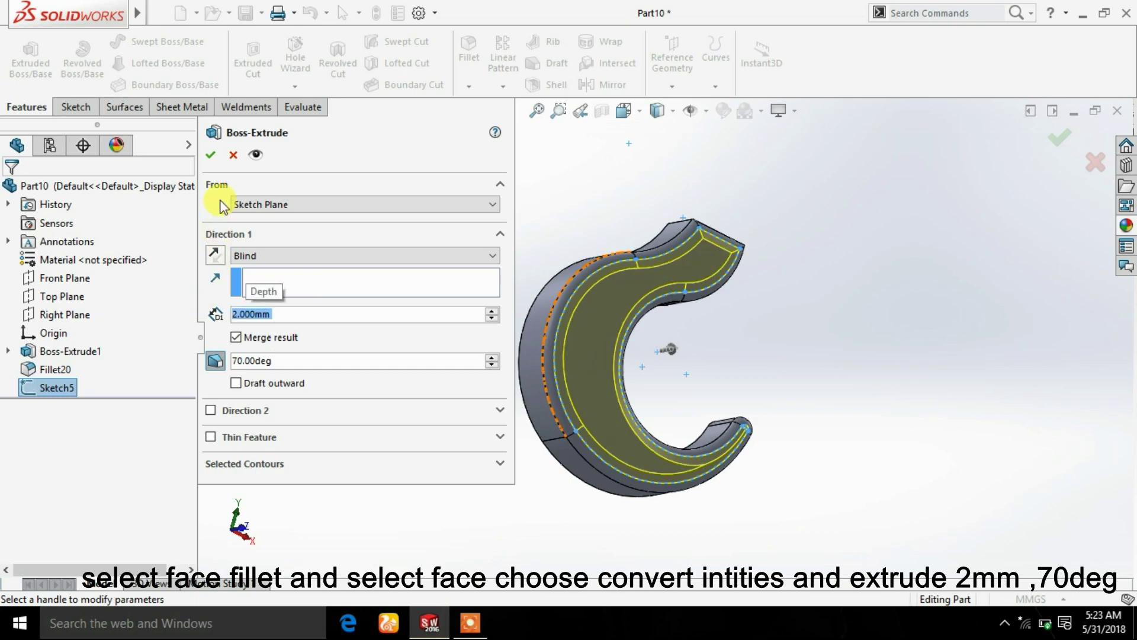
left_click(210, 158)
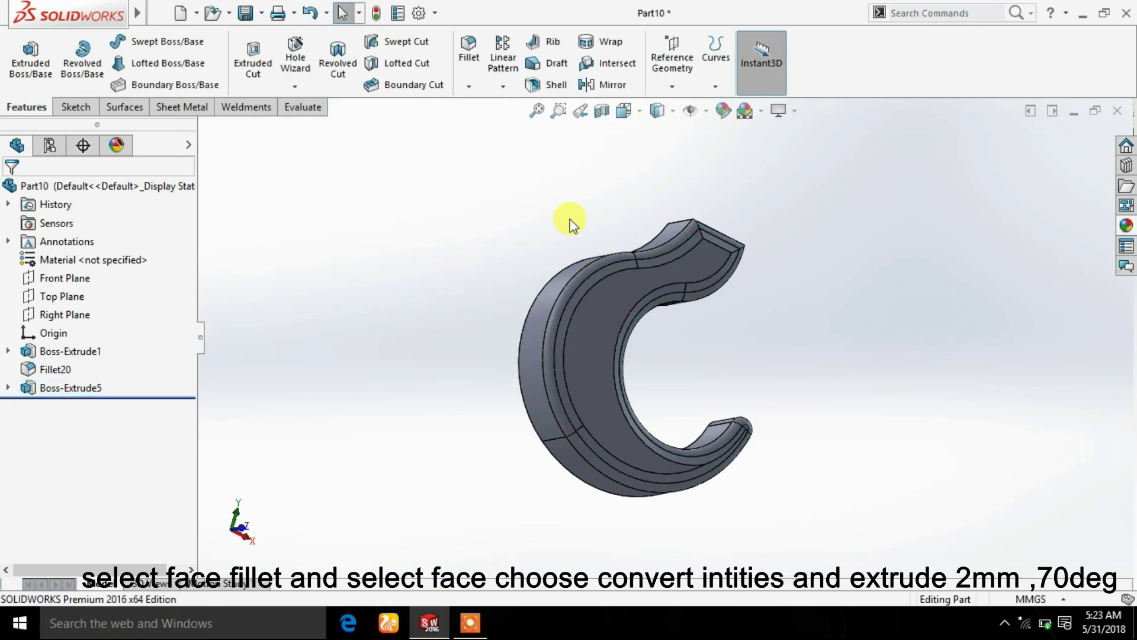
mouse_move(577, 216)
middle_mouse_down()
mouse_move(511, 308)
mouse_move(468, 316)
middle_mouse_up()
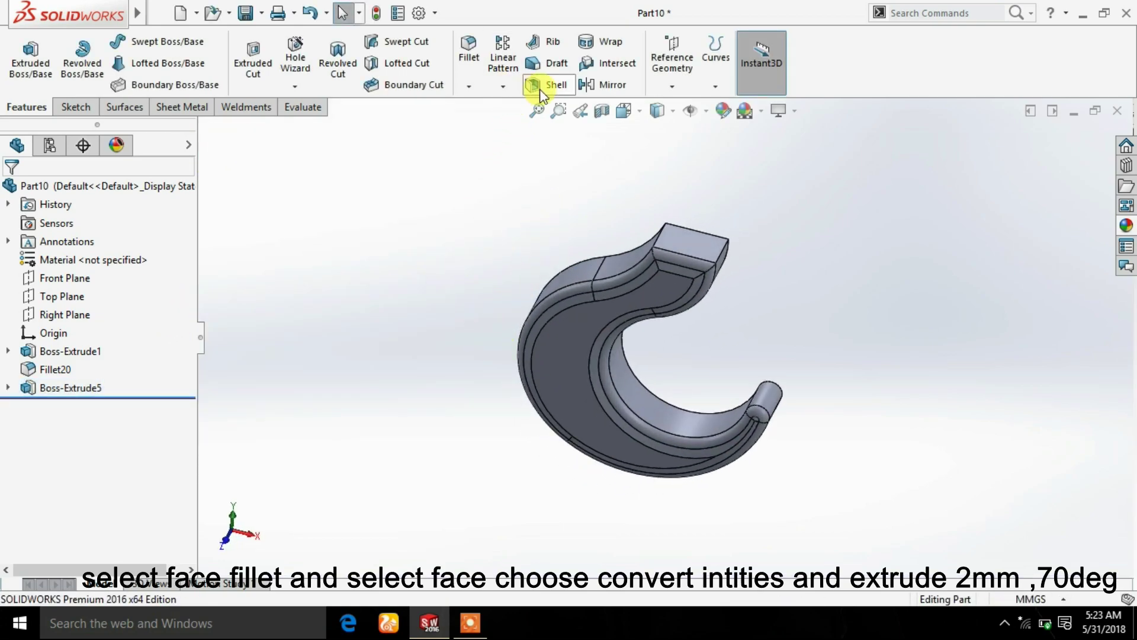
Mirror the hook body (Boss-Extrude5) across the Front Plane
left_click(604, 85)
left_click(66, 278)
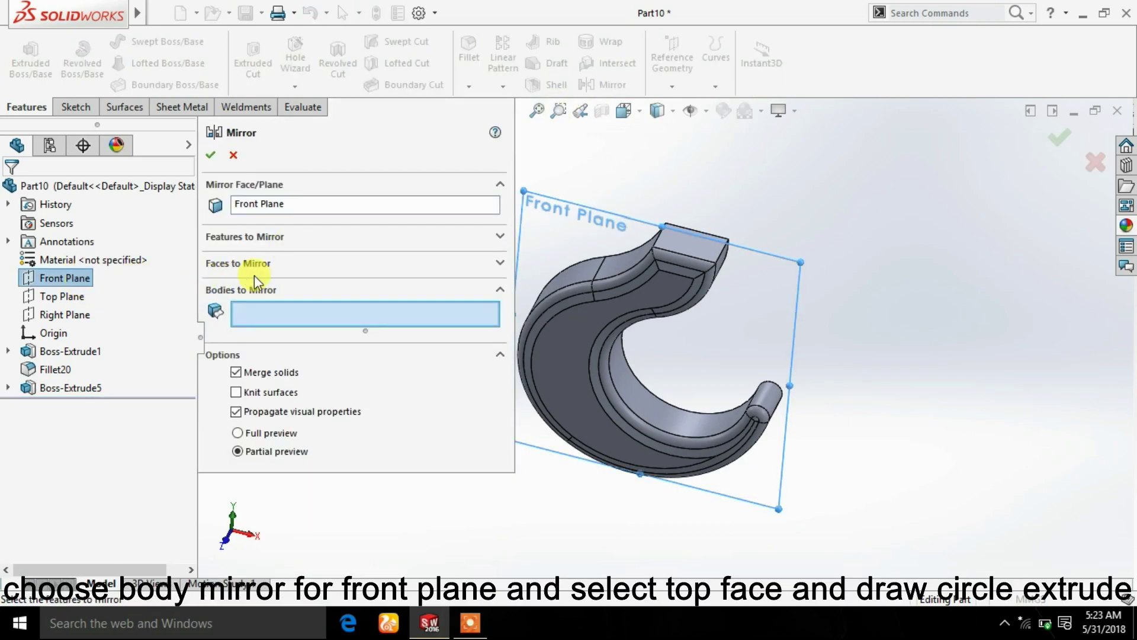
left_click(551, 333)
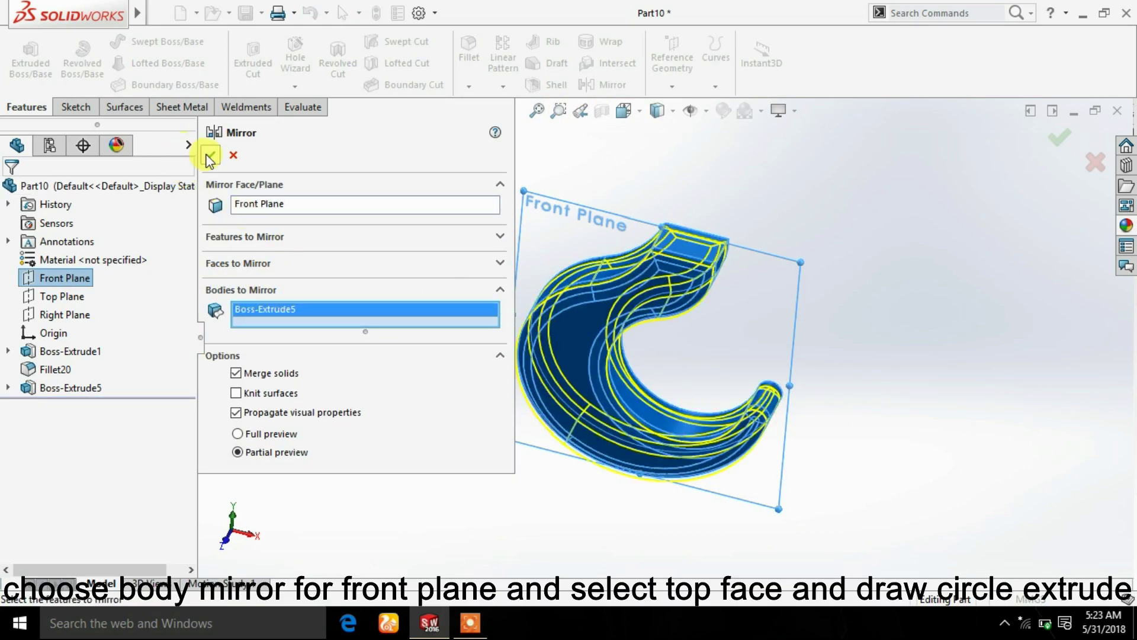
left_click(210, 156)
mouse_move(838, 231)
middle_mouse_down()
mouse_move(720, 353)
mouse_move(774, 314)
mouse_move(744, 300)
mouse_move(750, 345)
middle_mouse_up()
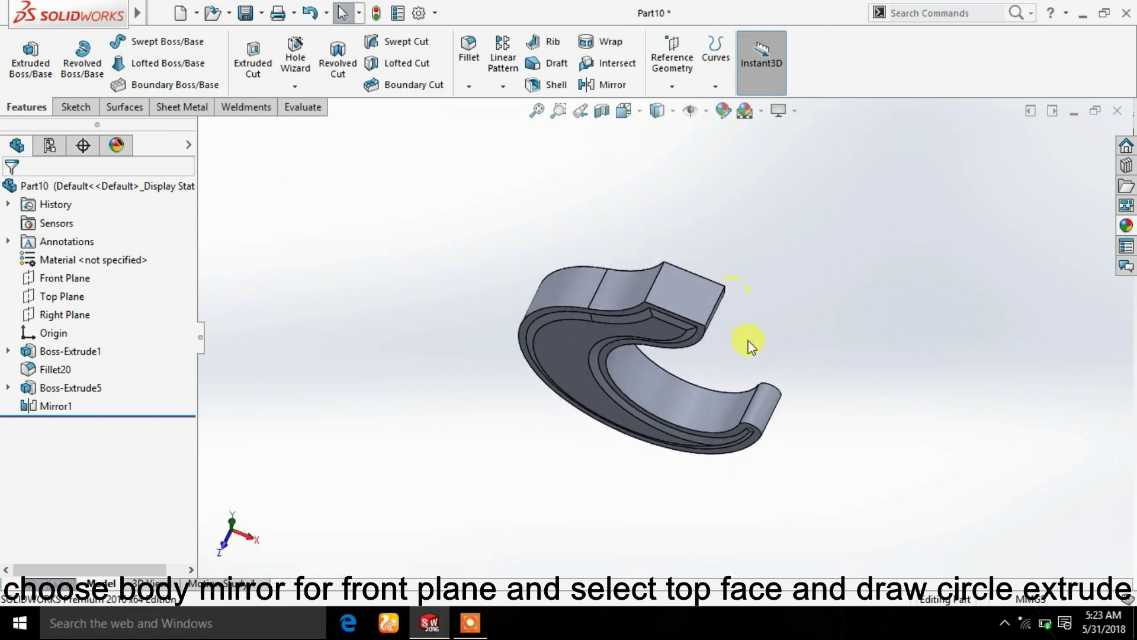
left_click(690, 288)
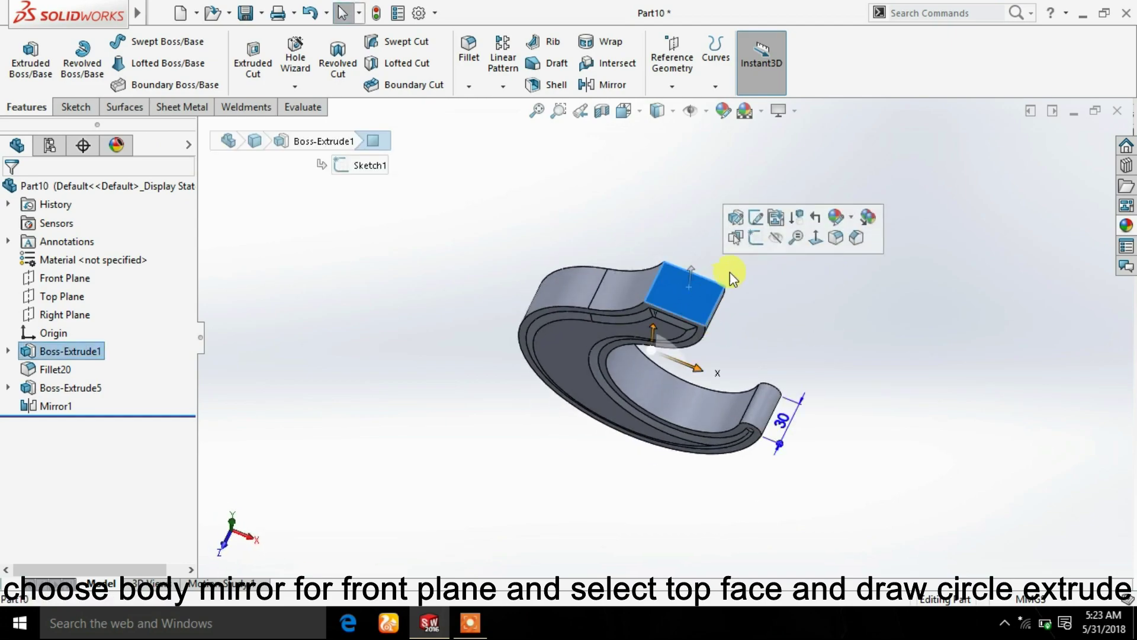
Sketch a Ø40 circle centred on the origin on the hook's top face
left_click(755, 238)
left_click(627, 116)
left_click(680, 300)
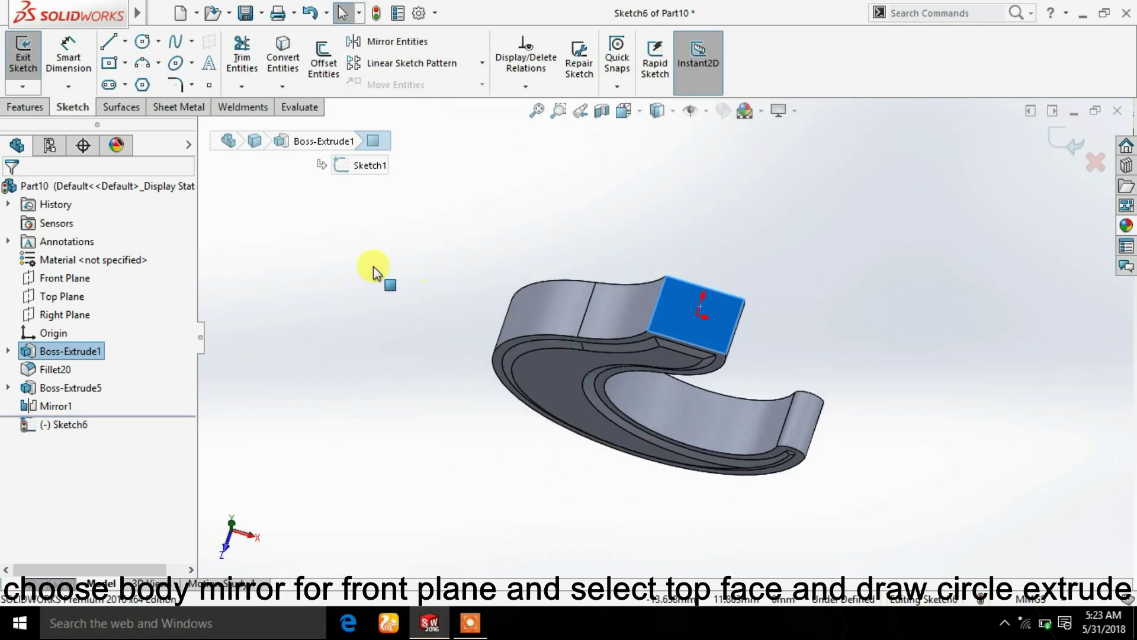
left_click(145, 46)
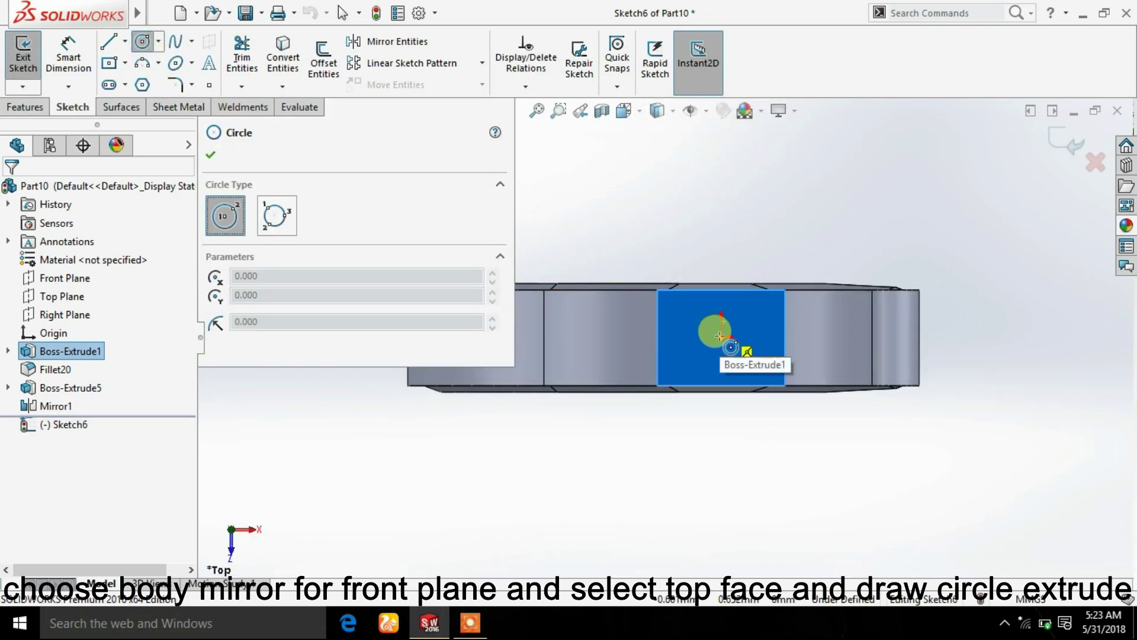
left_click(722, 338)
left_click(763, 300)
left_click(210, 157)
left_click(68, 56)
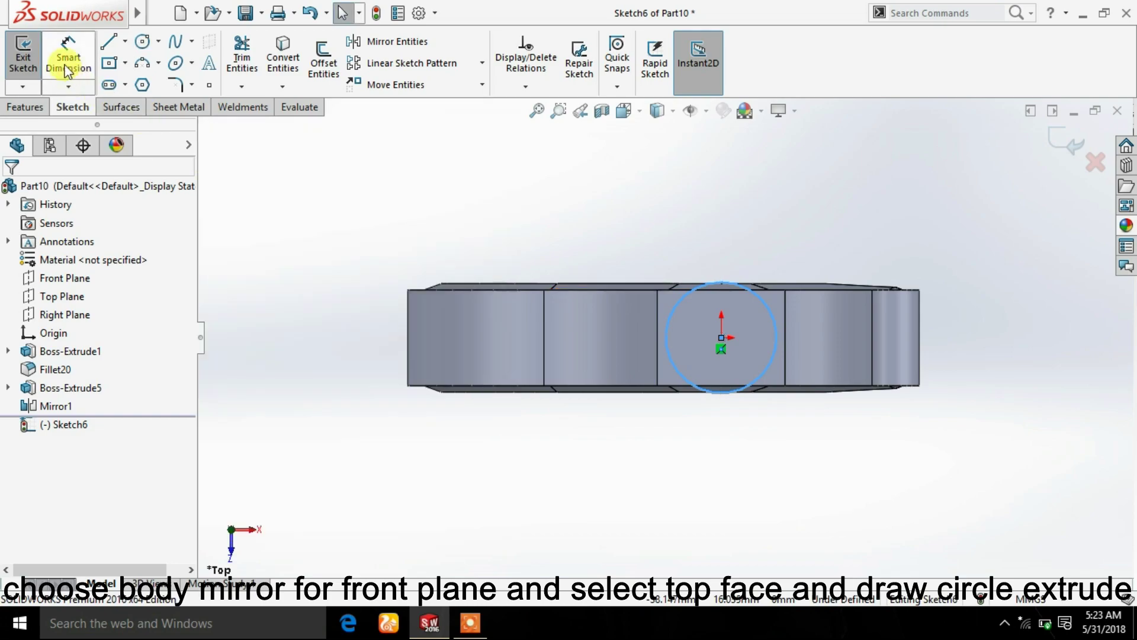
left_click(722, 283)
left_click(738, 228)
type("40")
key("Return")
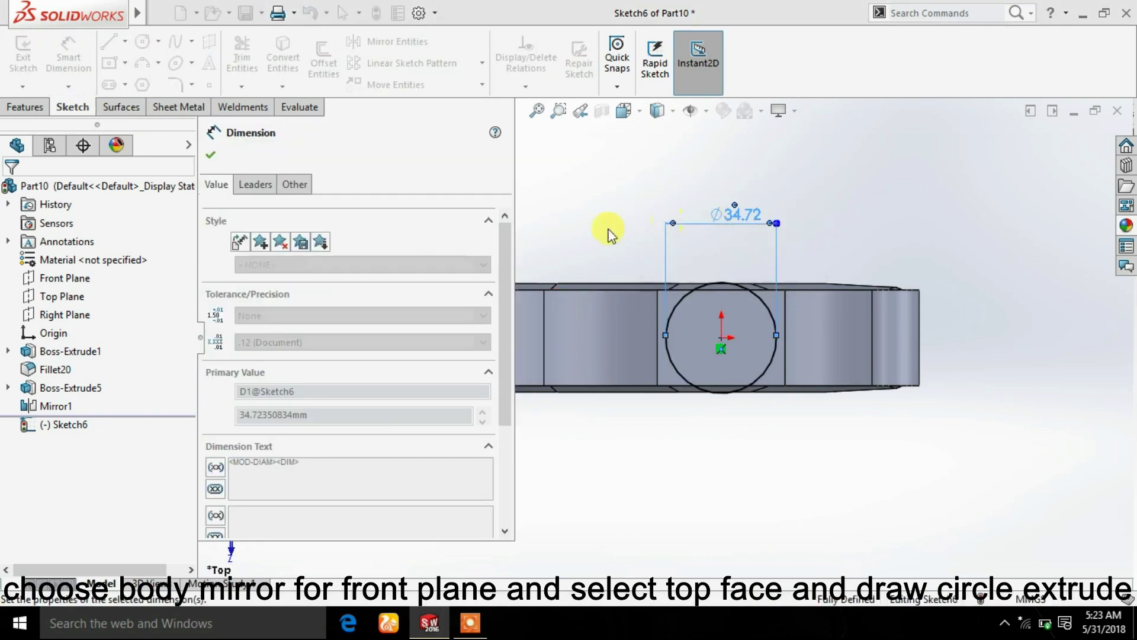
left_click(211, 156)
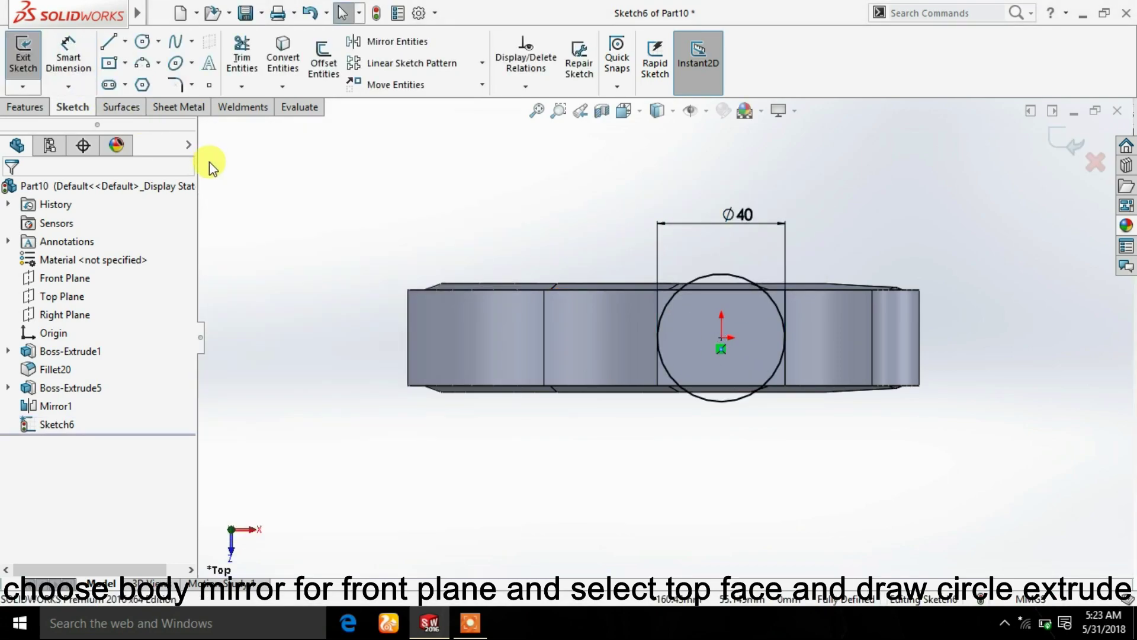
Extrude the Ø40 circle 70 mm in one direction and 10 mm in the other
left_click(39, 107)
left_click(30, 60)
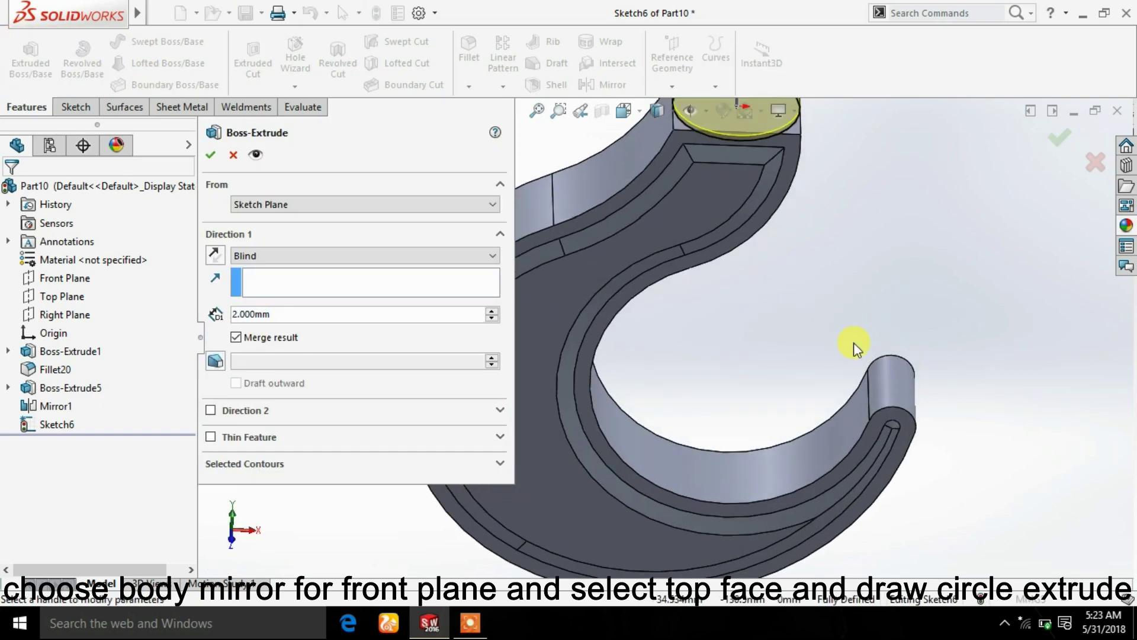
scroll(756, 325, "up", 5)
scroll(670, 304, "down", 1)
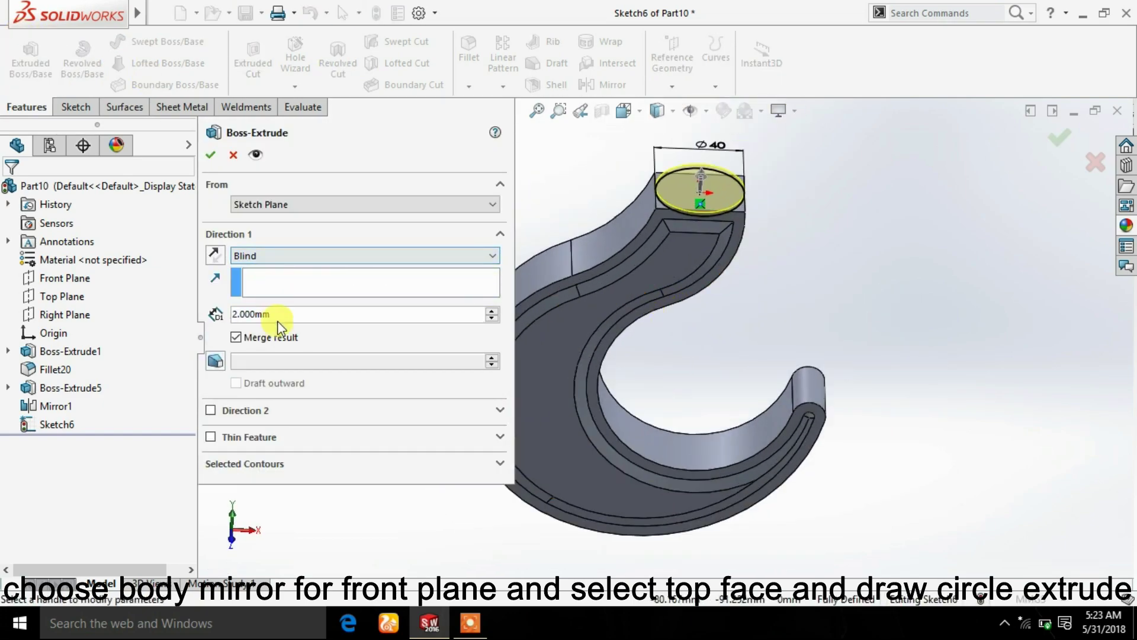
type("70")
key("Return")
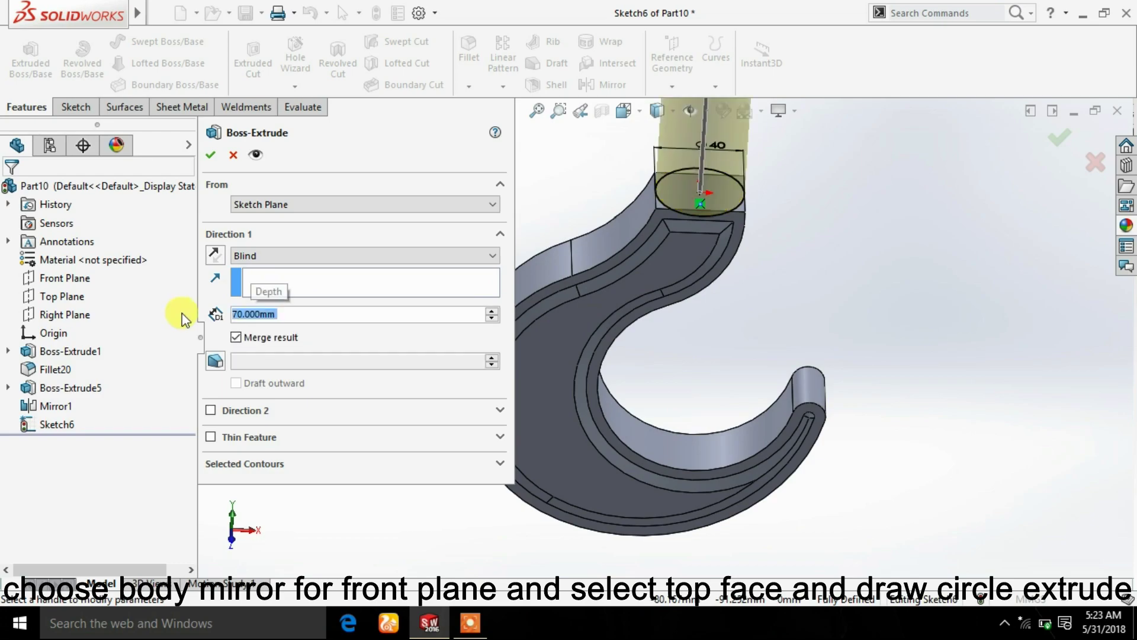
left_click(214, 412)
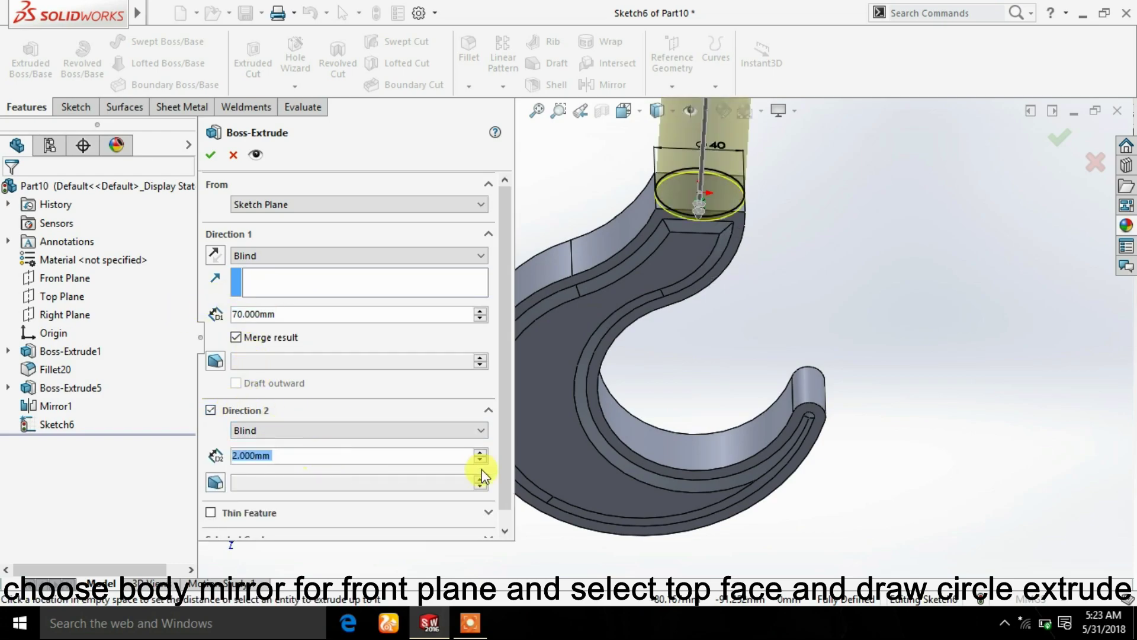
type("10")
key("Return")
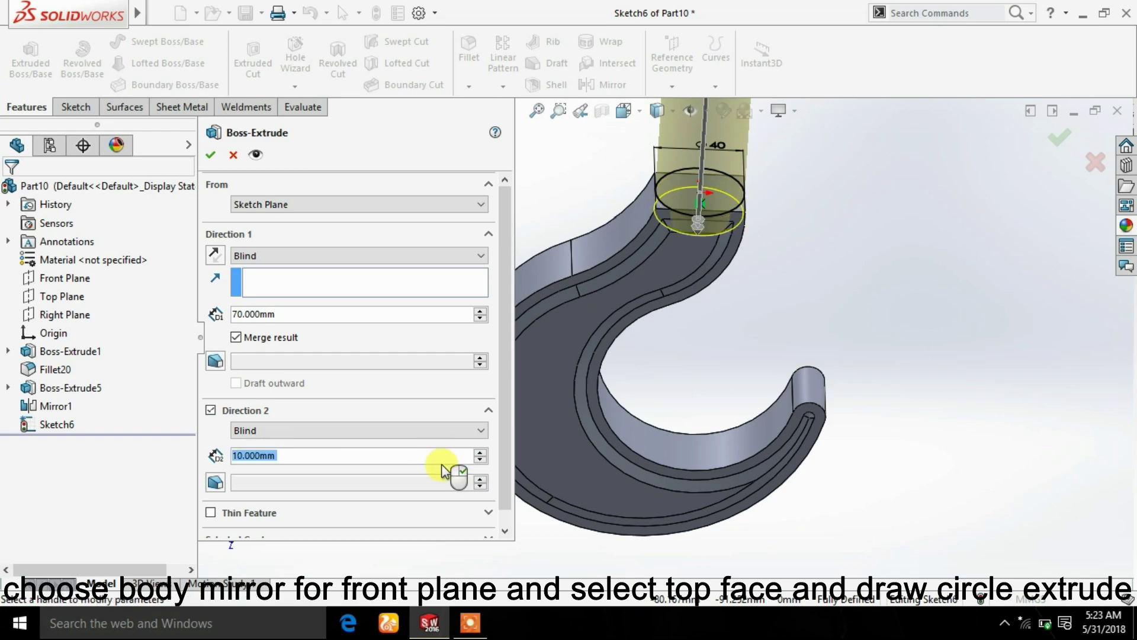
left_click(211, 155)
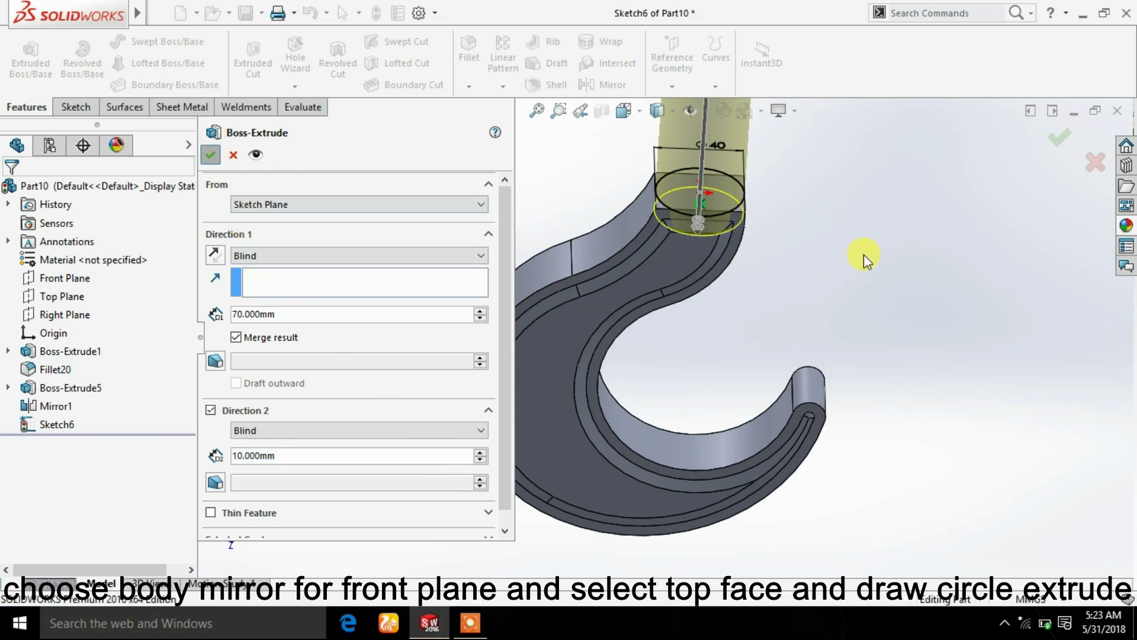
scroll(840, 314, "up", 2)
middle_click_drag(840, 313, 714, 260)
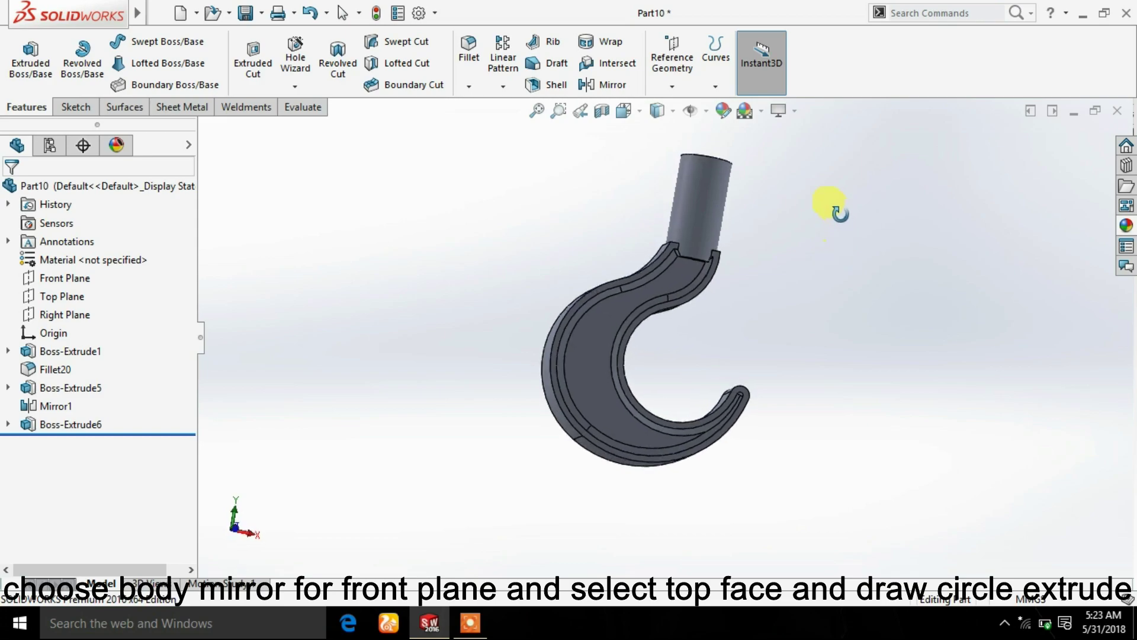
Start a sketch on the shank's top face, viewed straight down
left_click(669, 171)
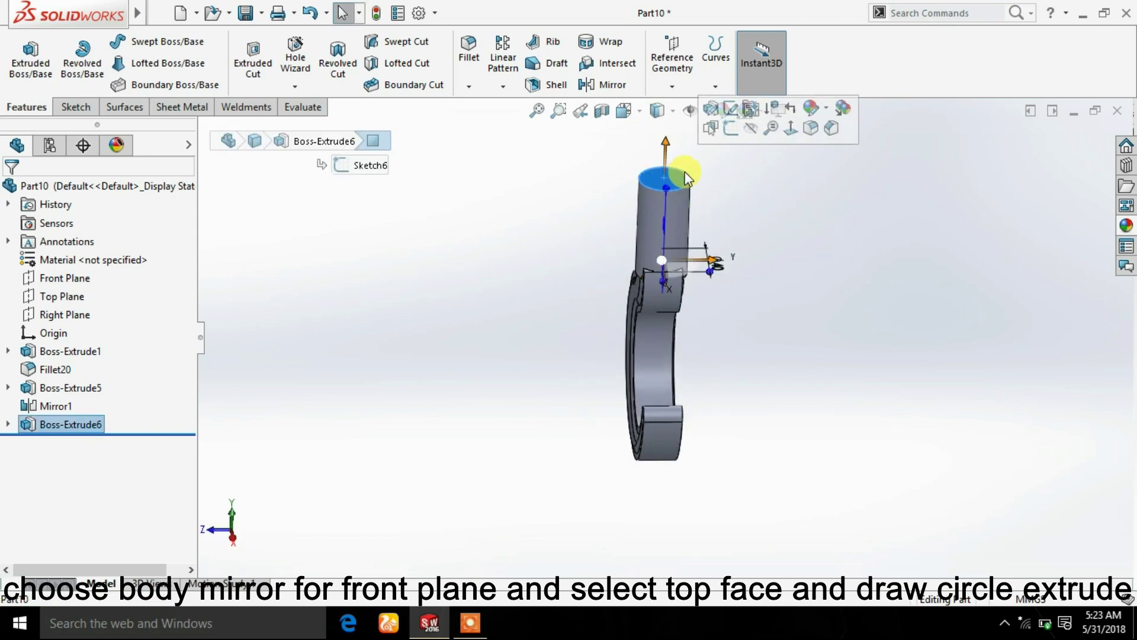
left_click(732, 125)
left_click(624, 110)
left_click(675, 233)
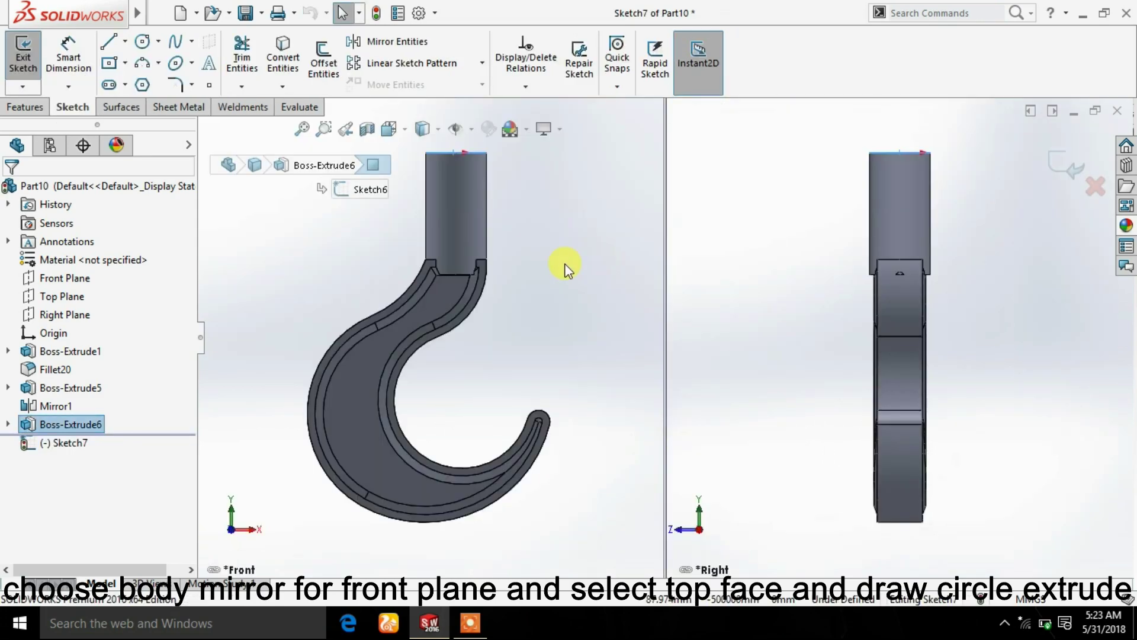
left_click(389, 130)
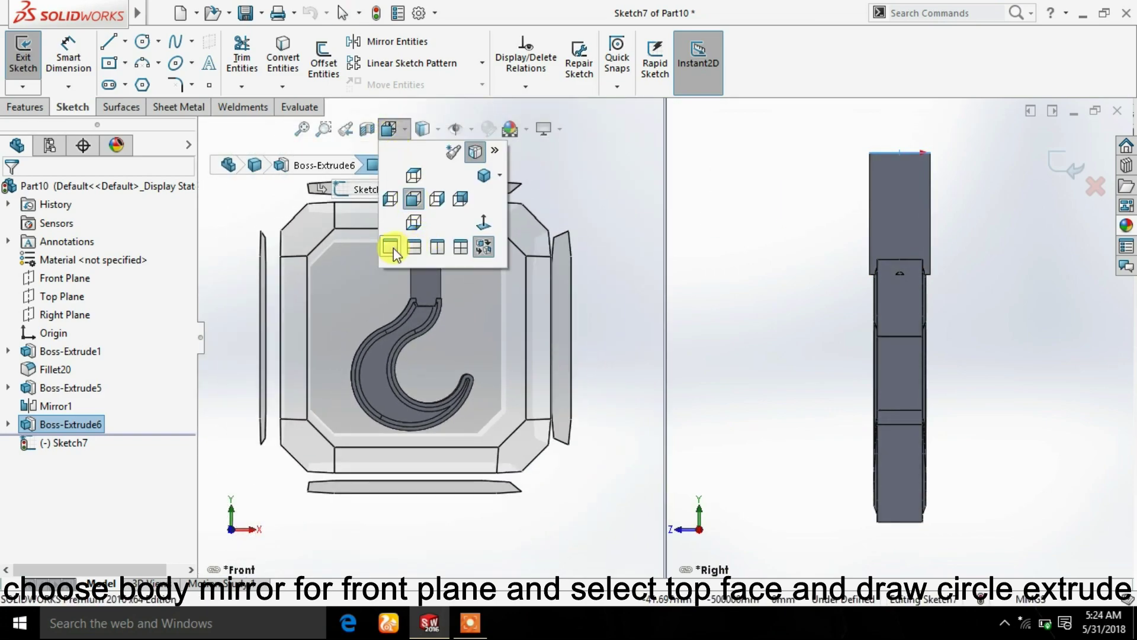
left_click(393, 251)
middle_click_drag(712, 254, 632, 266)
left_click(659, 252)
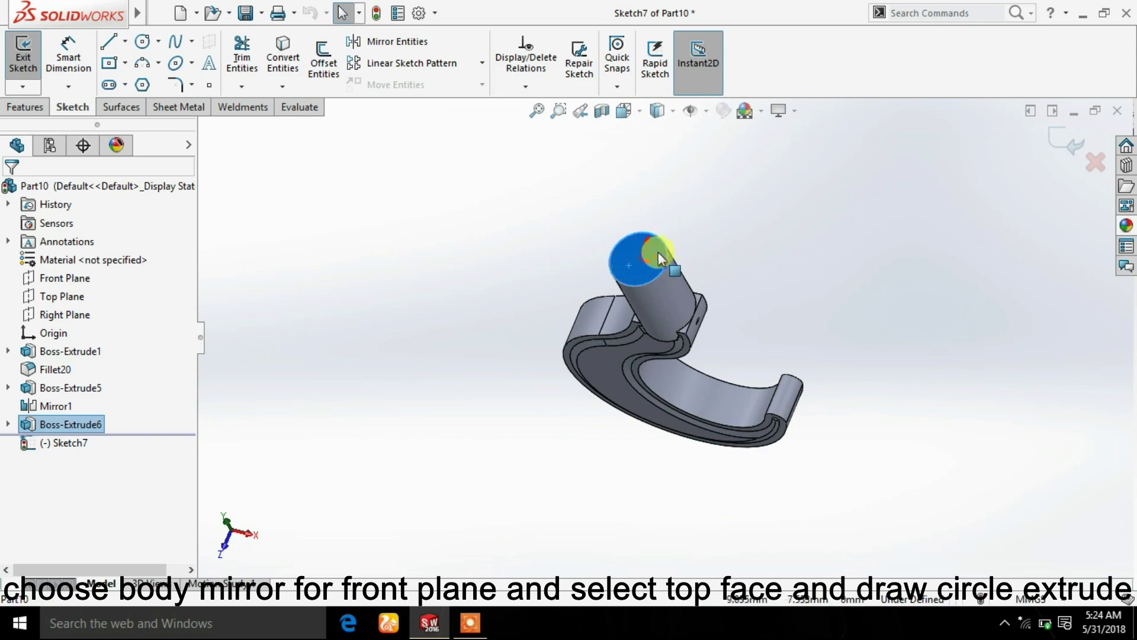
left_click(626, 112)
left_click(606, 279)
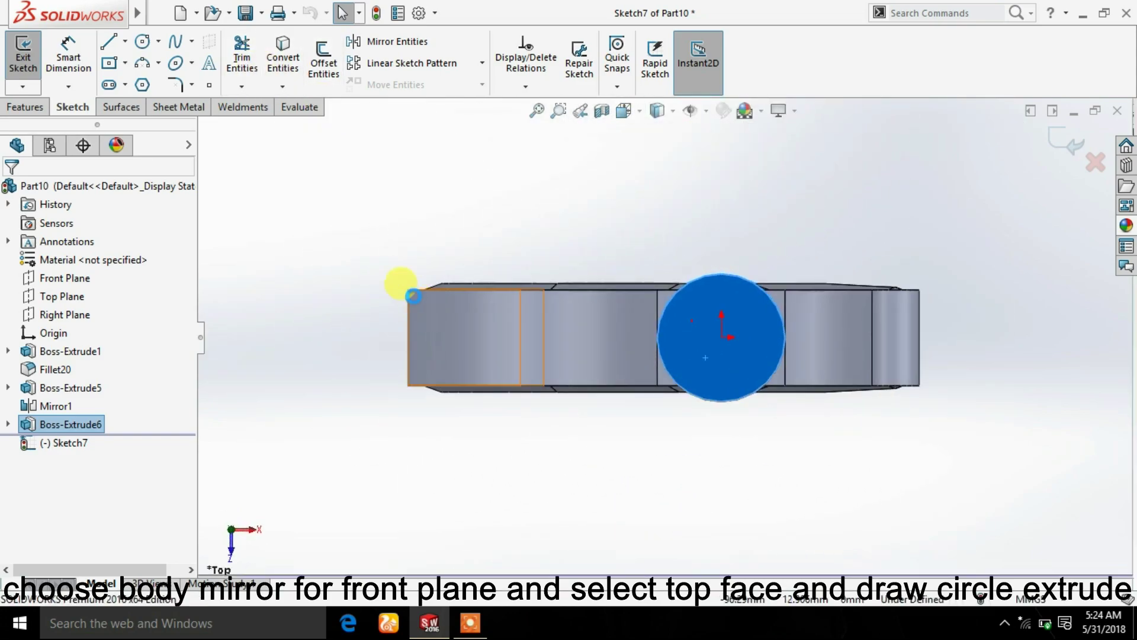
Draw a Ø45 circle centred on the origin
left_click(142, 41)
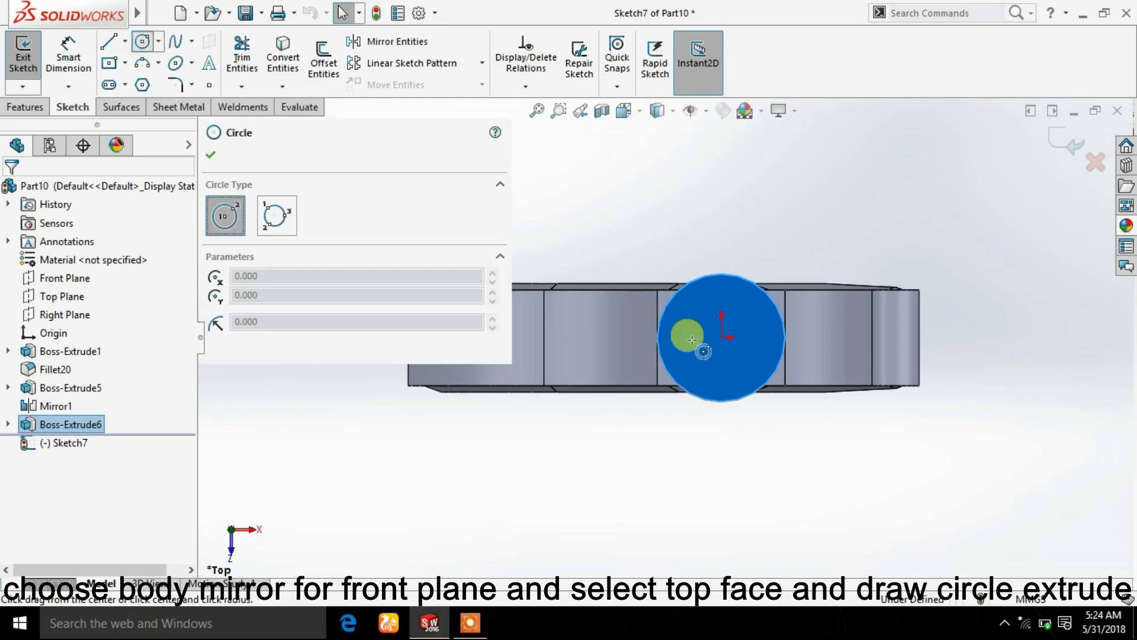
left_click(722, 337)
left_click(768, 247)
left_click(210, 154)
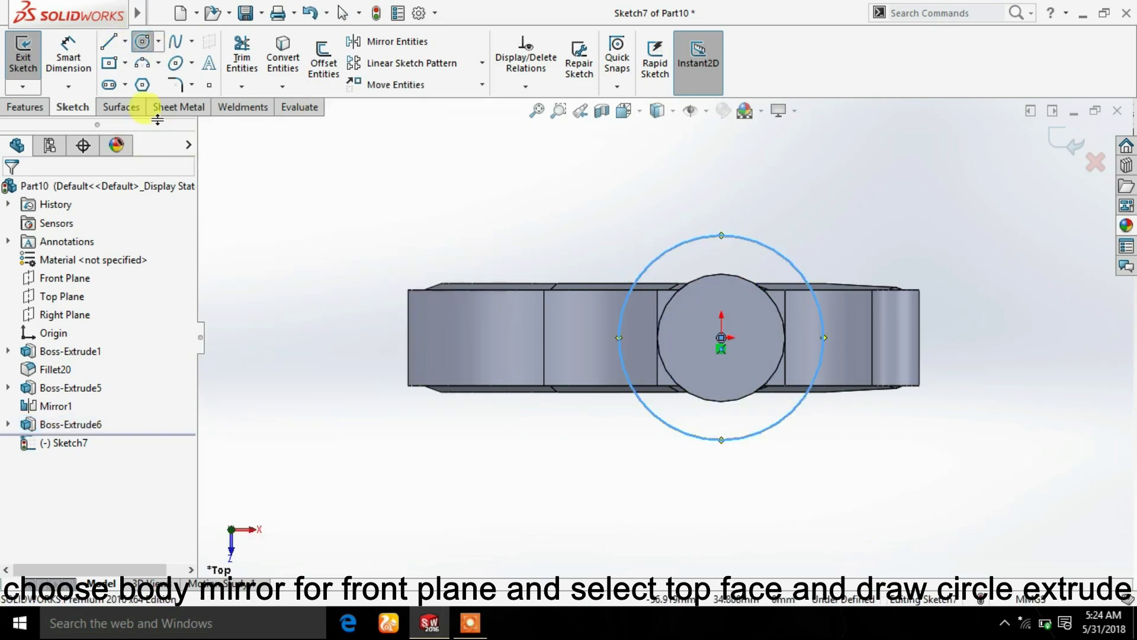
left_click(68, 57)
left_click(669, 249)
left_click(783, 194)
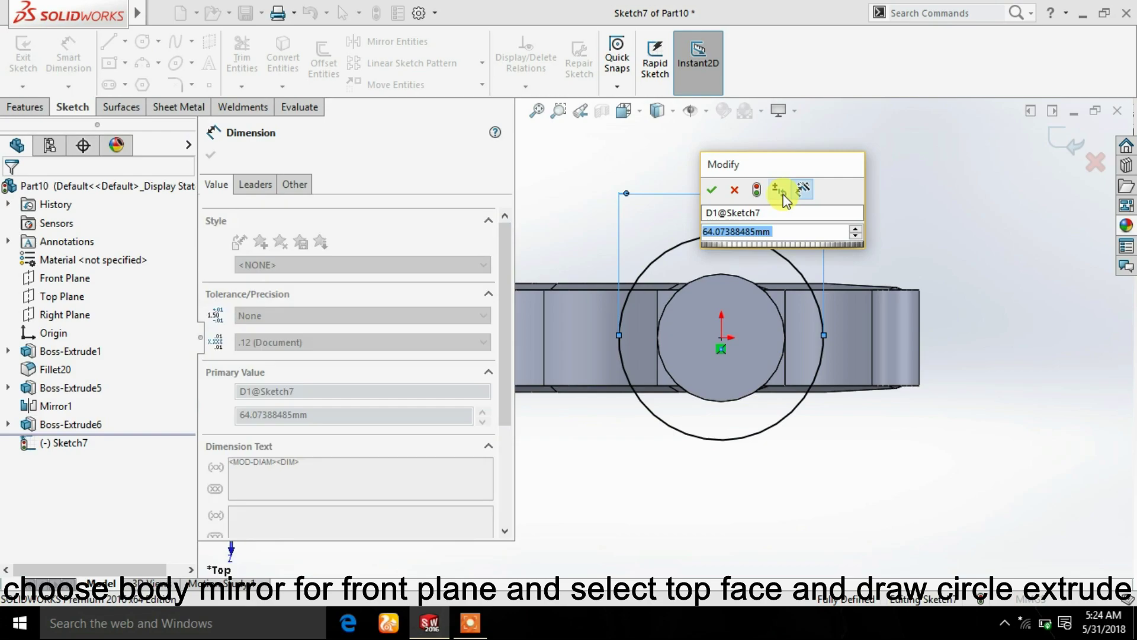
type("45")
key("Return")
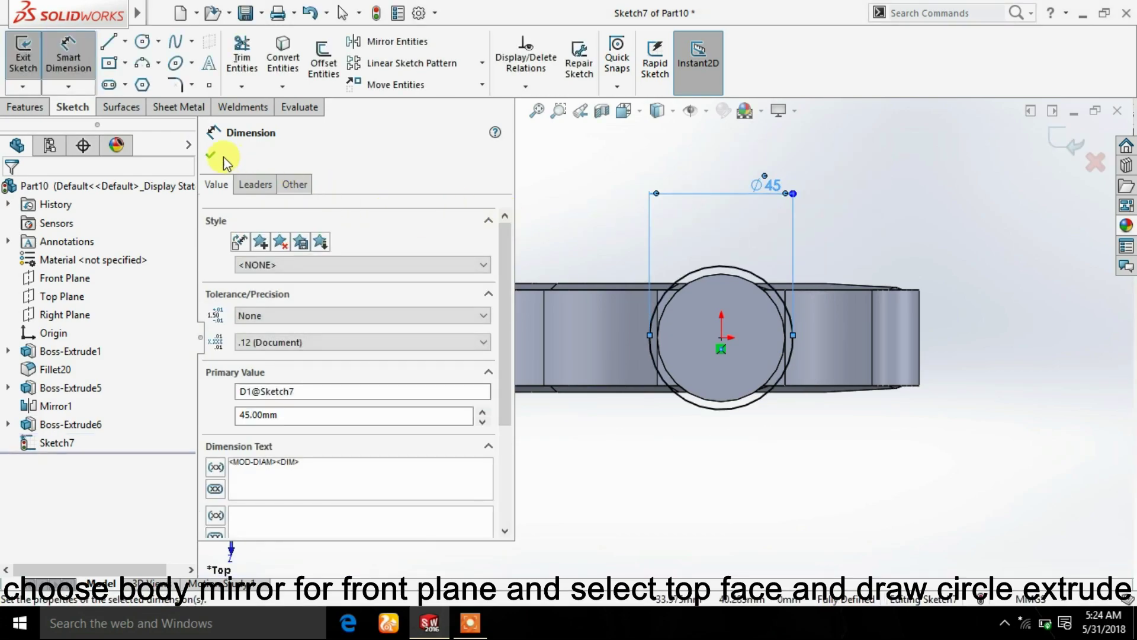
left_click(210, 154)
Extrude the Ø45 circle 10 mm to form the collar on the shank
left_click(24, 107)
left_click(31, 56)
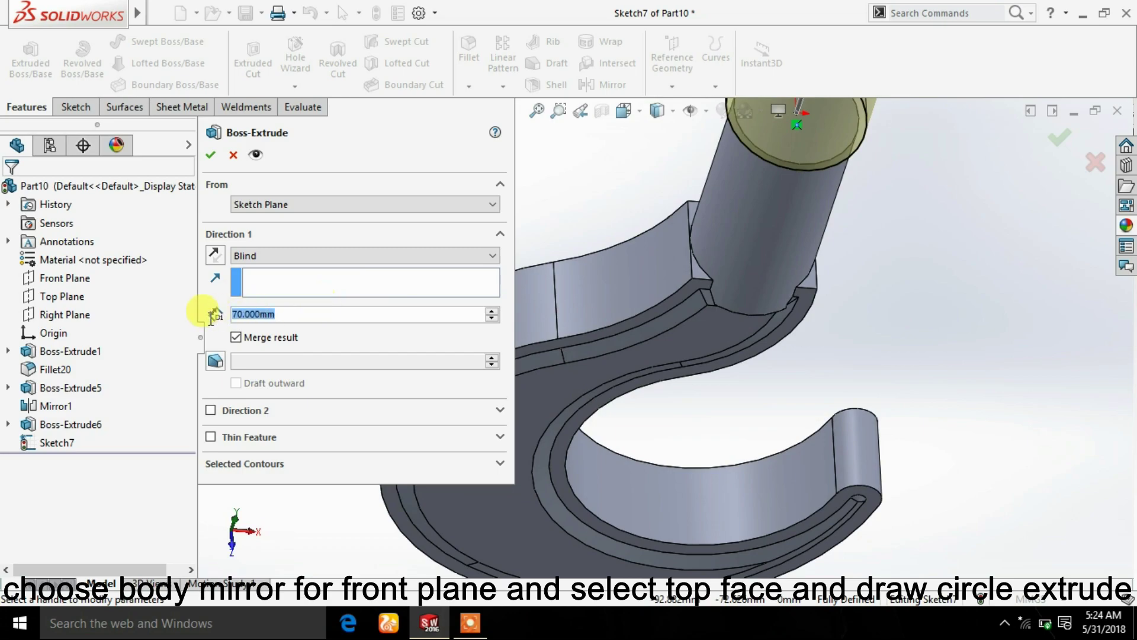
type("10")
key("Return")
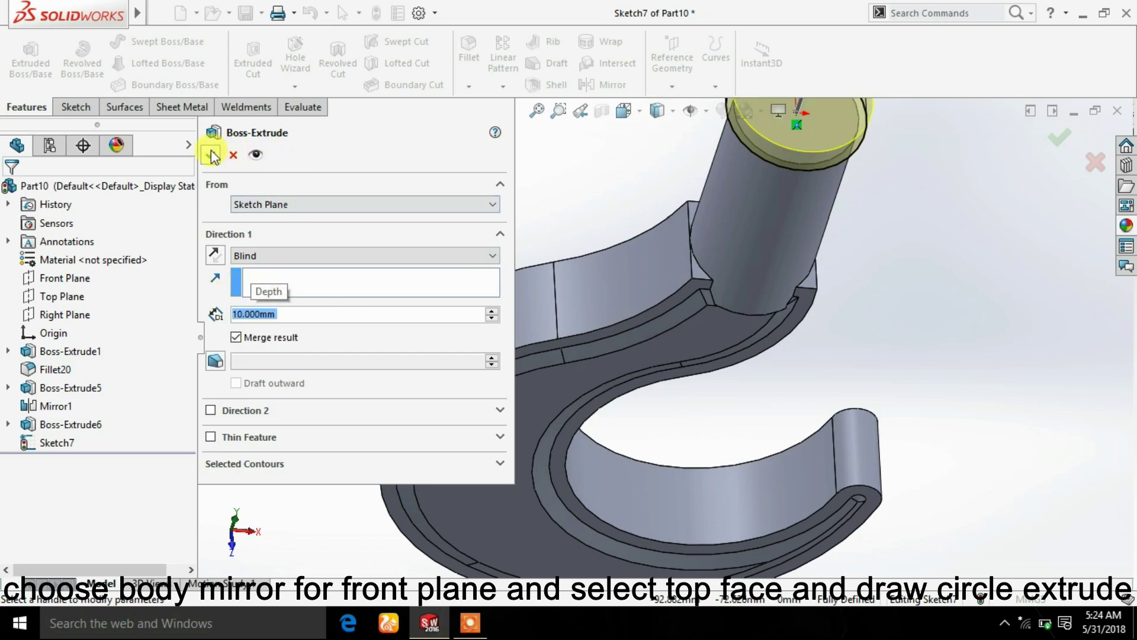
left_click(211, 156)
middle_click_drag(923, 314, 917, 253)
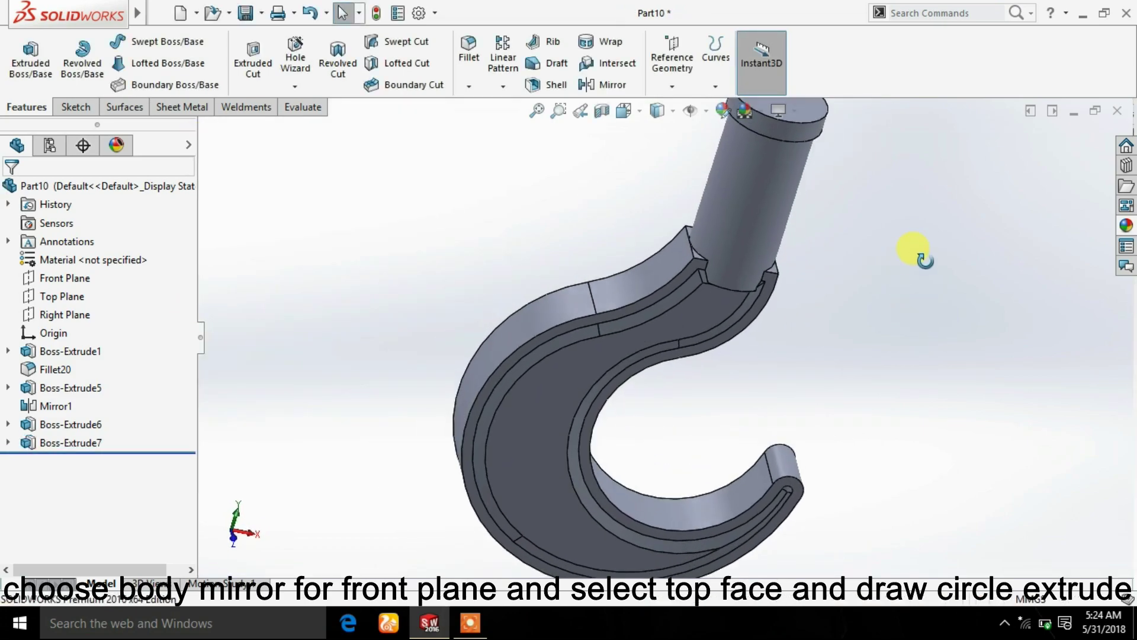
Start a Front Plane sketch with a vertical centerline up from the origin
key("f")
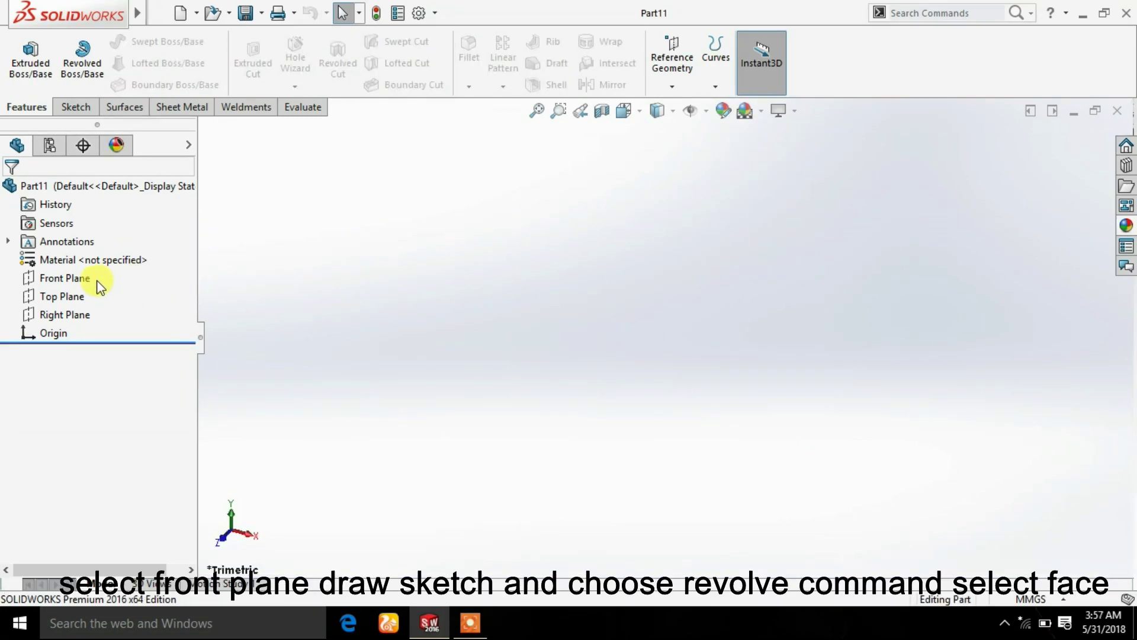
left_click(65, 278)
left_click(101, 255)
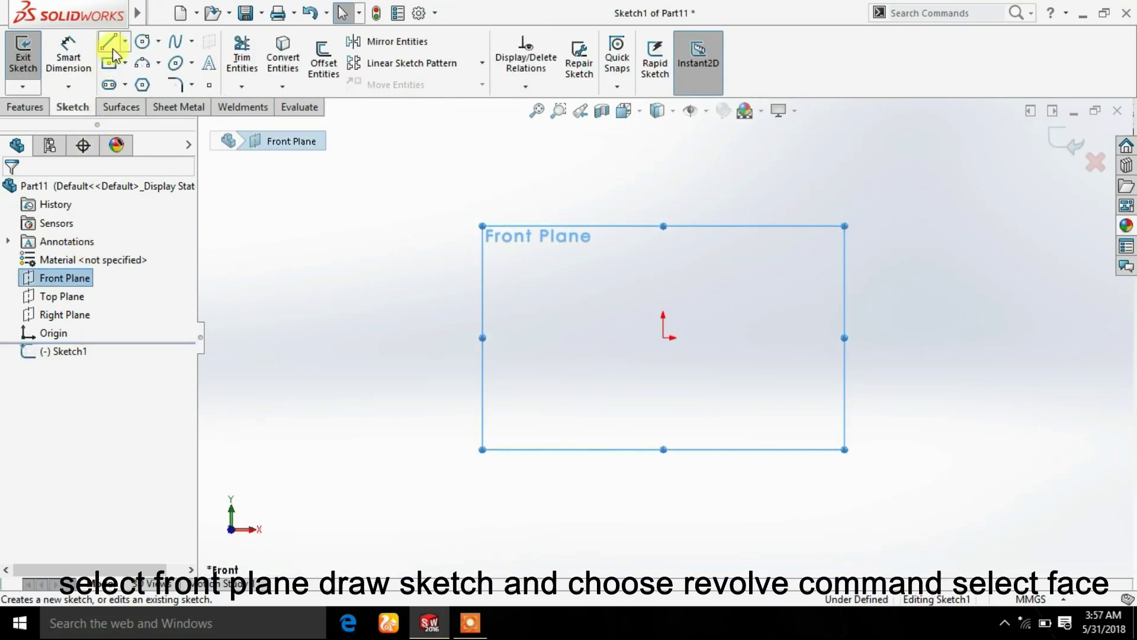
left_click(108, 42)
left_click(206, 155)
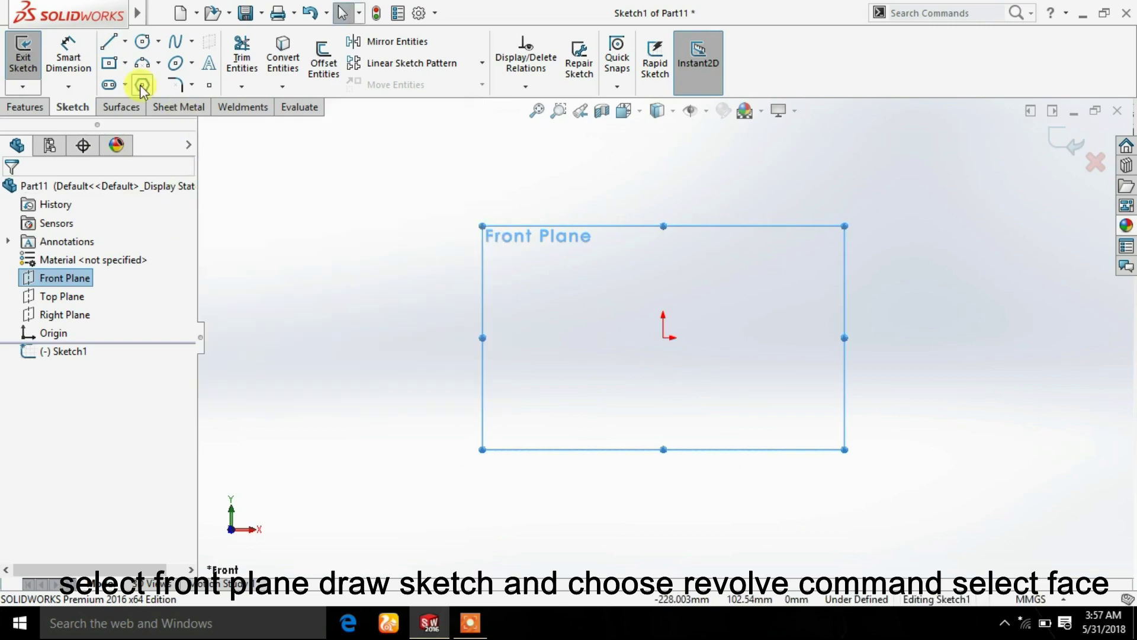
left_click(125, 42)
left_click(148, 82)
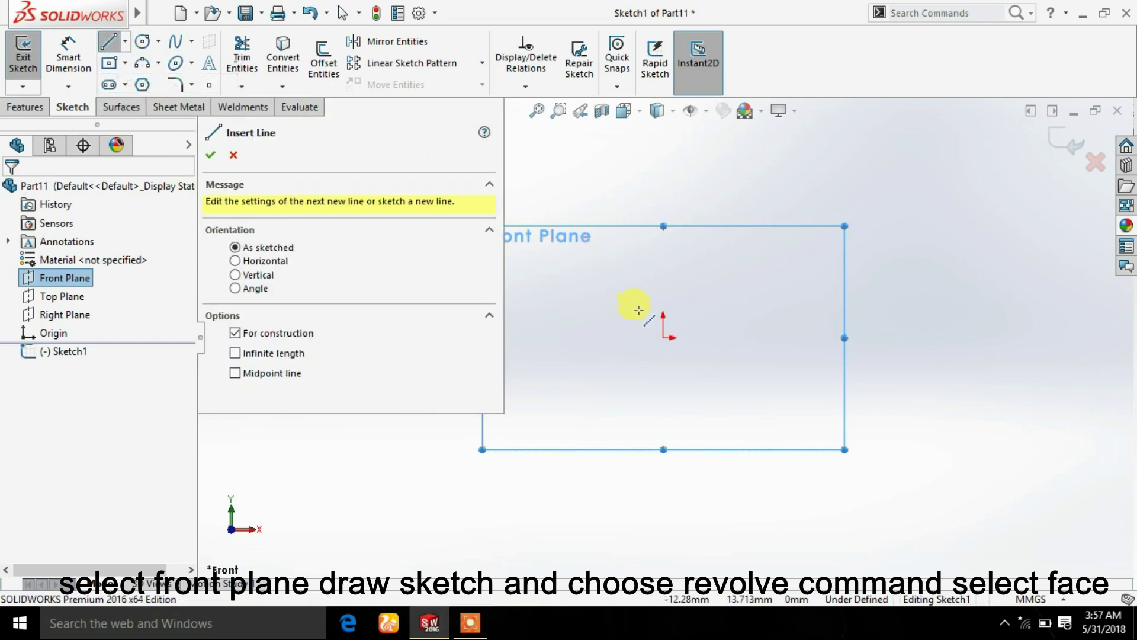
left_click(664, 335)
left_click(664, 185)
right_click(704, 188)
left_click(743, 206)
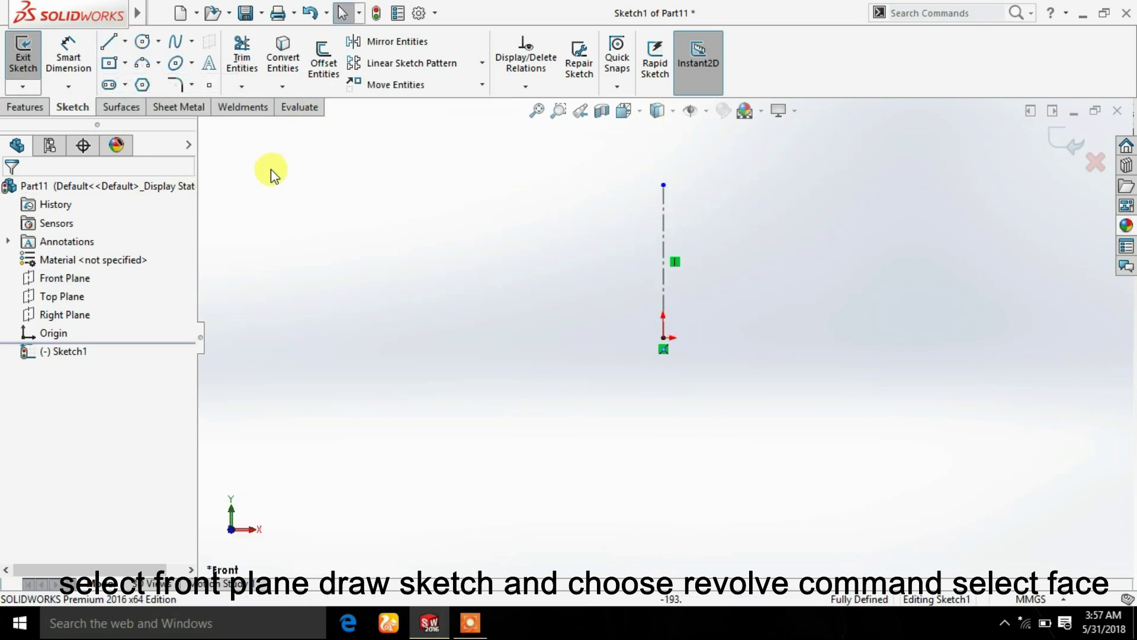
Draw the stepped profile line chain from the origin back to the centerline
left_click(109, 42)
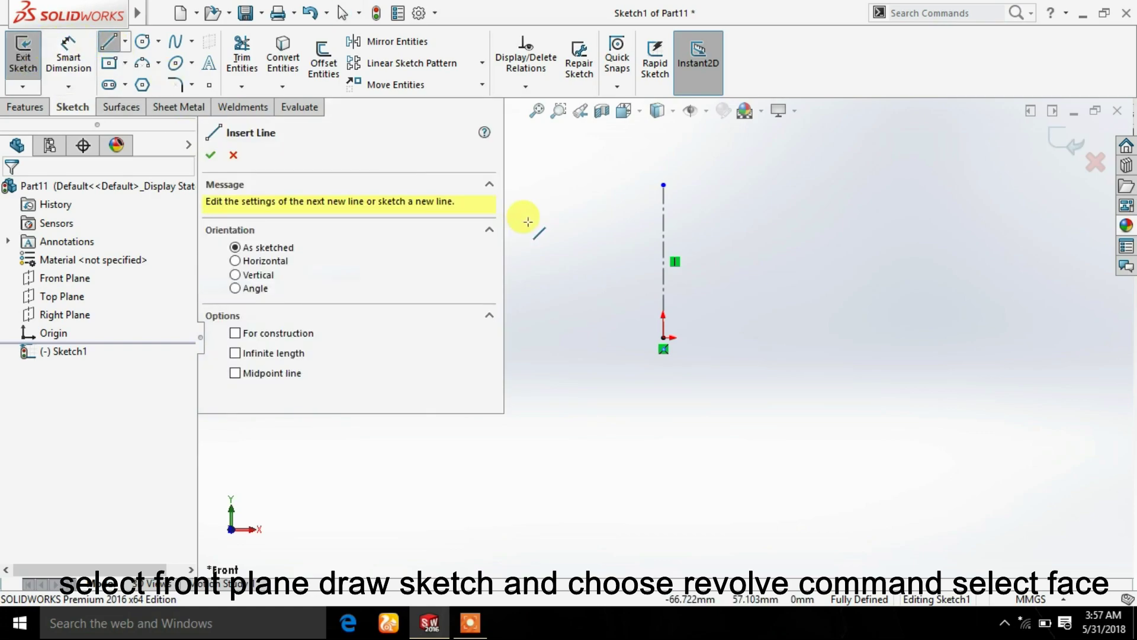
left_click(663, 337)
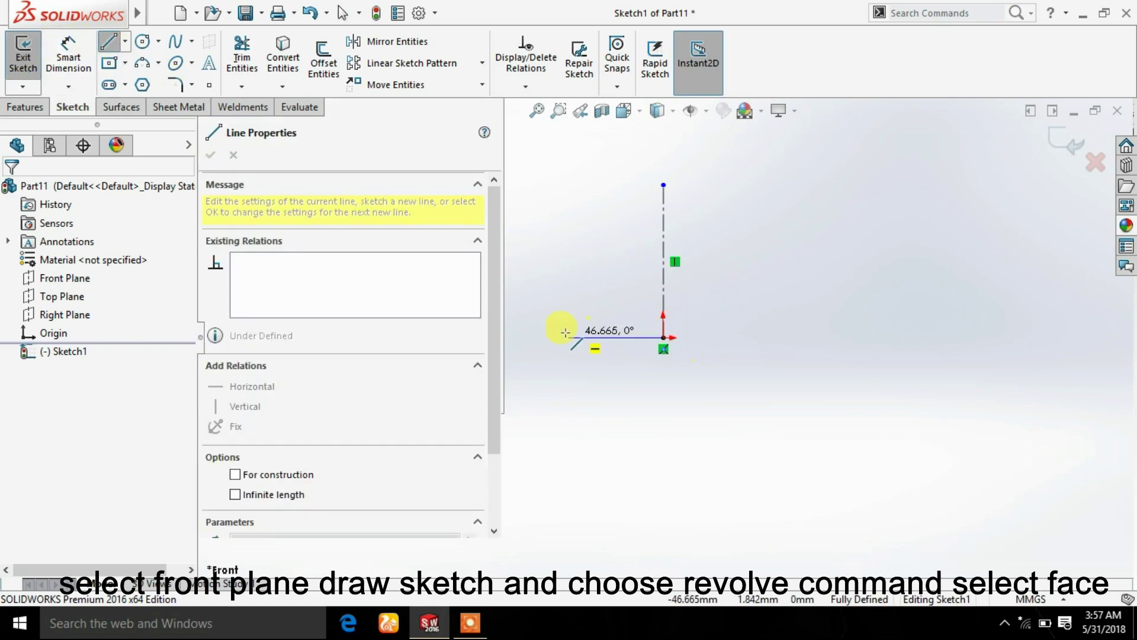
left_click(524, 337)
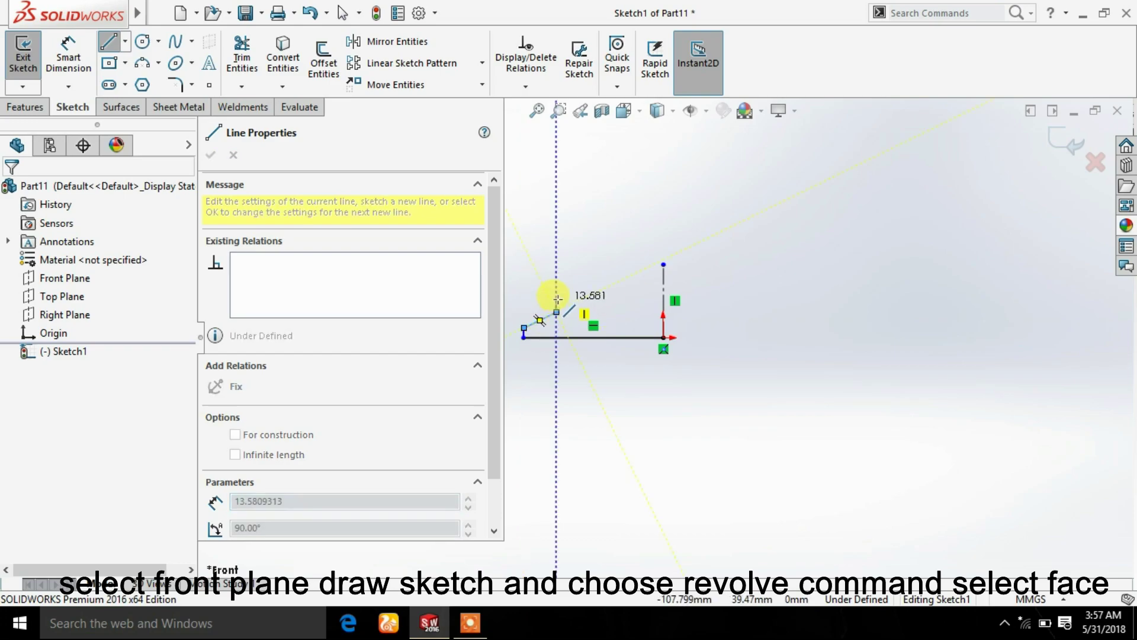
left_click(523, 286)
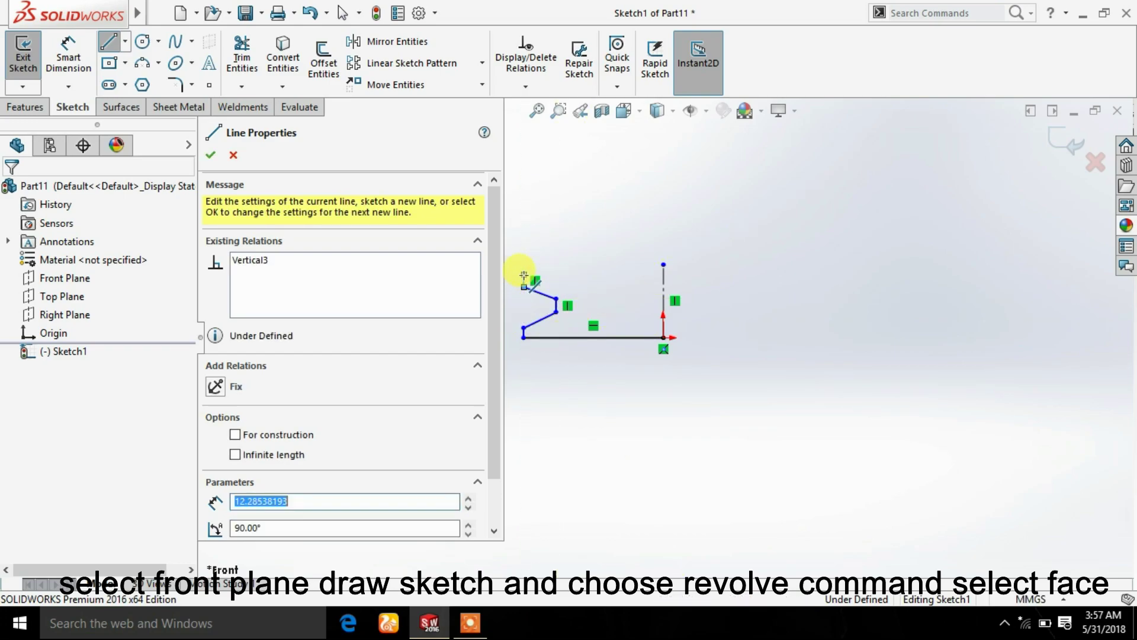
left_click(664, 274)
right_click(681, 269)
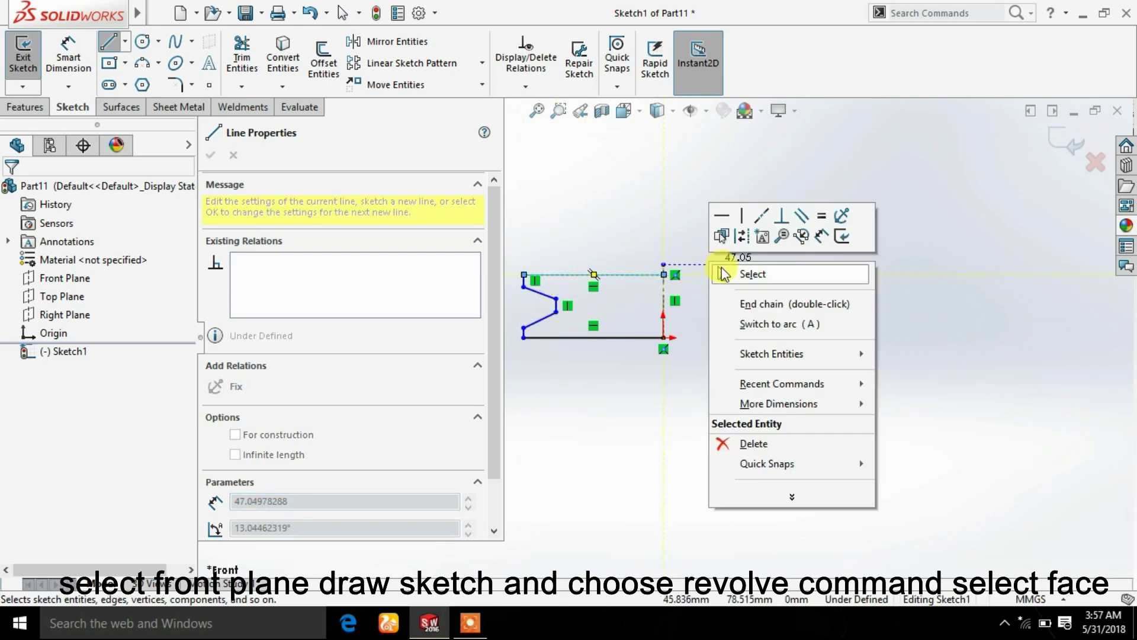
left_click(735, 274)
Dimension the bottom line 75 mm and the bottom step 5 mm
left_click(68, 56)
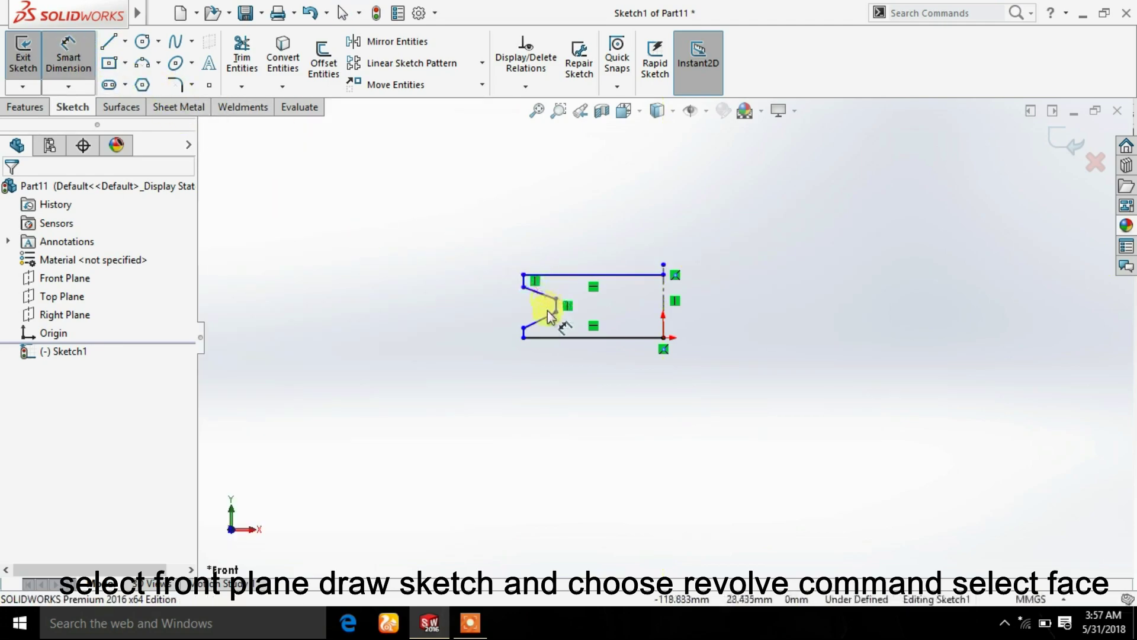
left_click(551, 342)
left_click(548, 385)
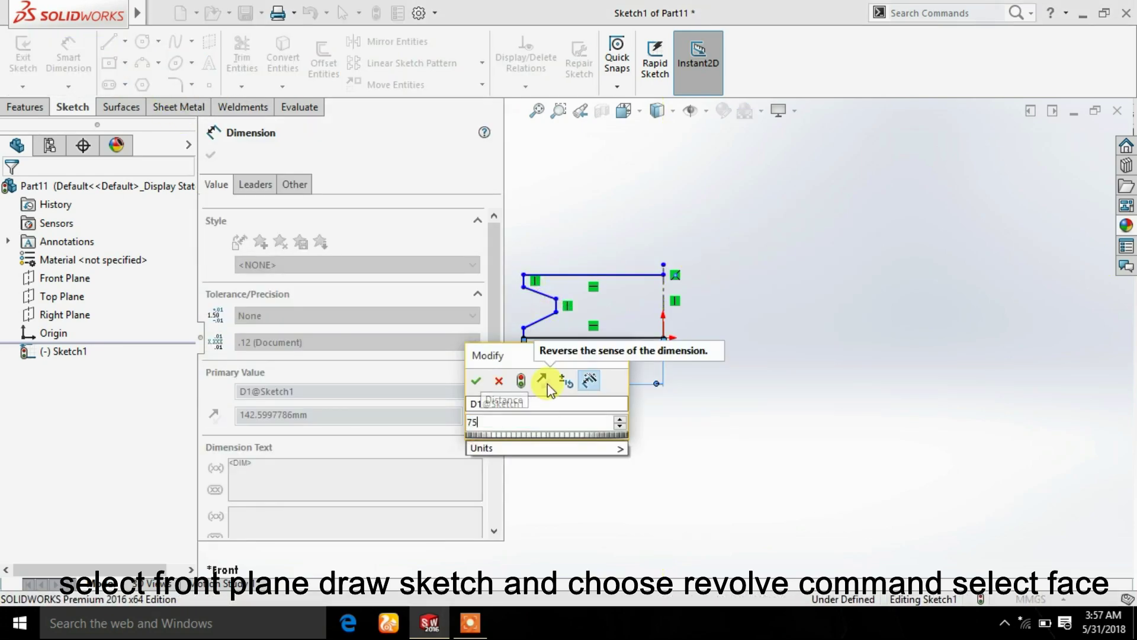
type("75")
key("Return")
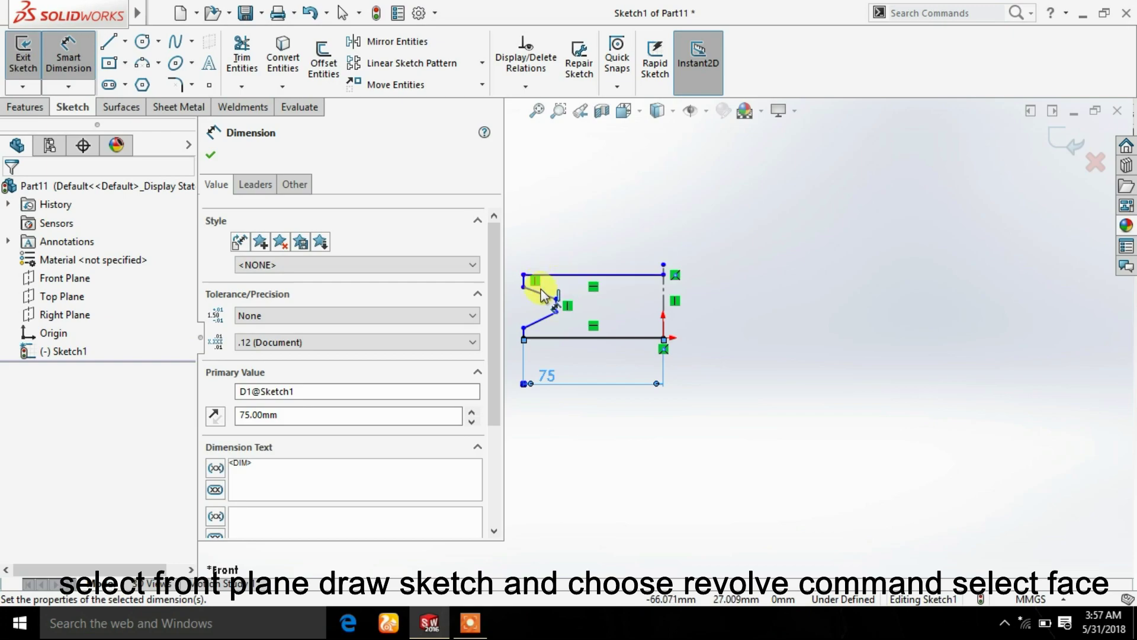
scroll(542, 294, "down", 5)
left_click(618, 482)
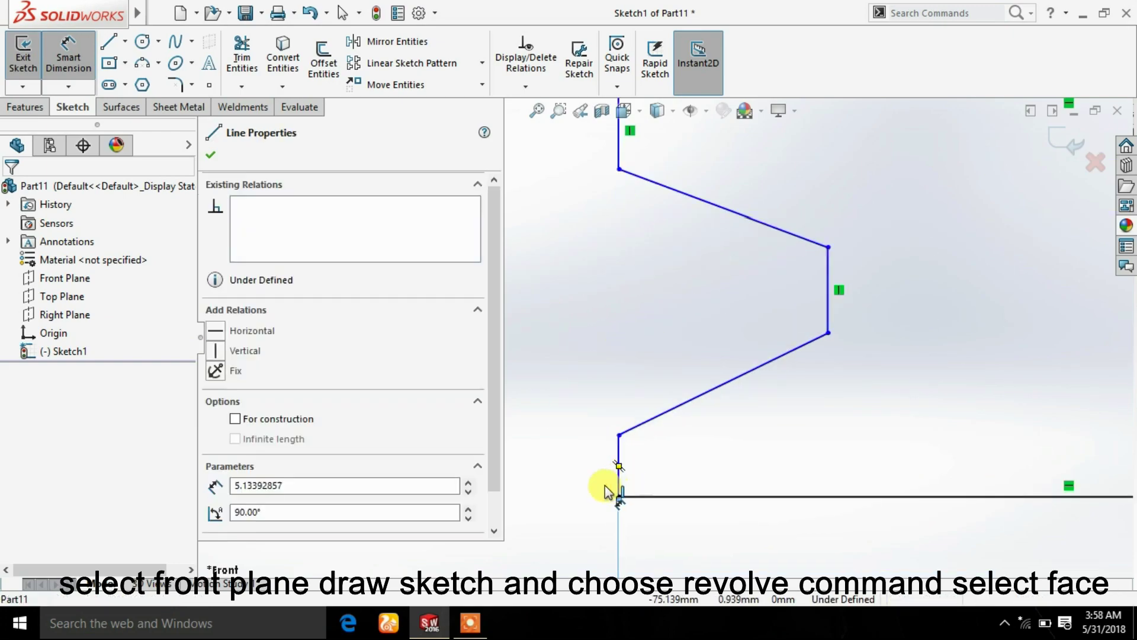
left_click(576, 487)
key("Return")
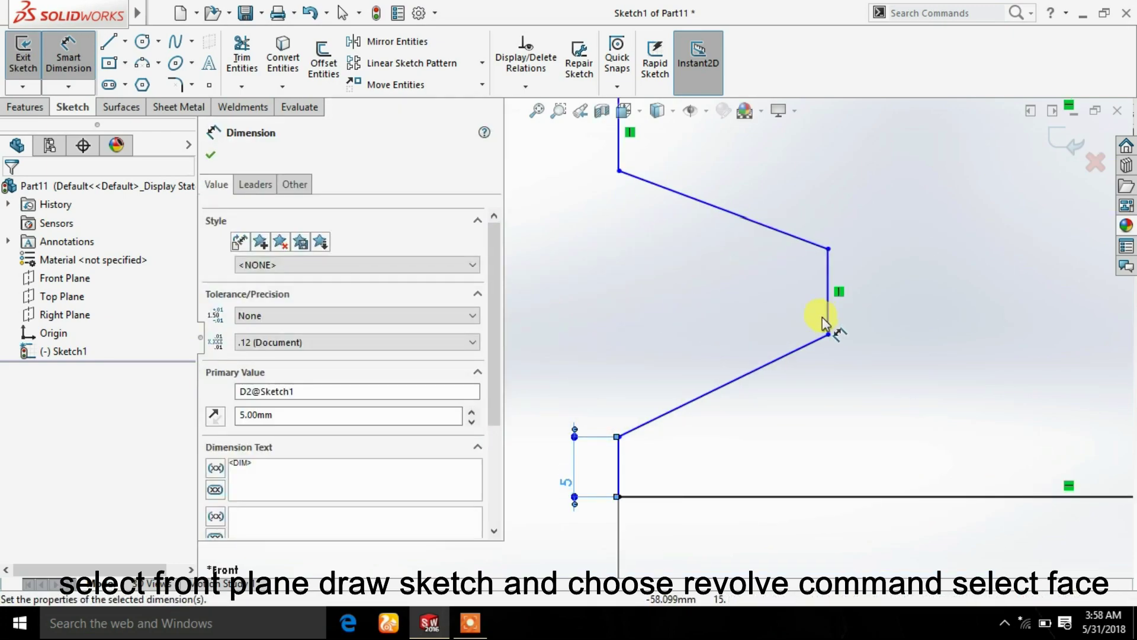
Dimension the middle and top steps 5 mm each and the overall height 45 mm
left_click(829, 322)
left_click(889, 296)
key("Return")
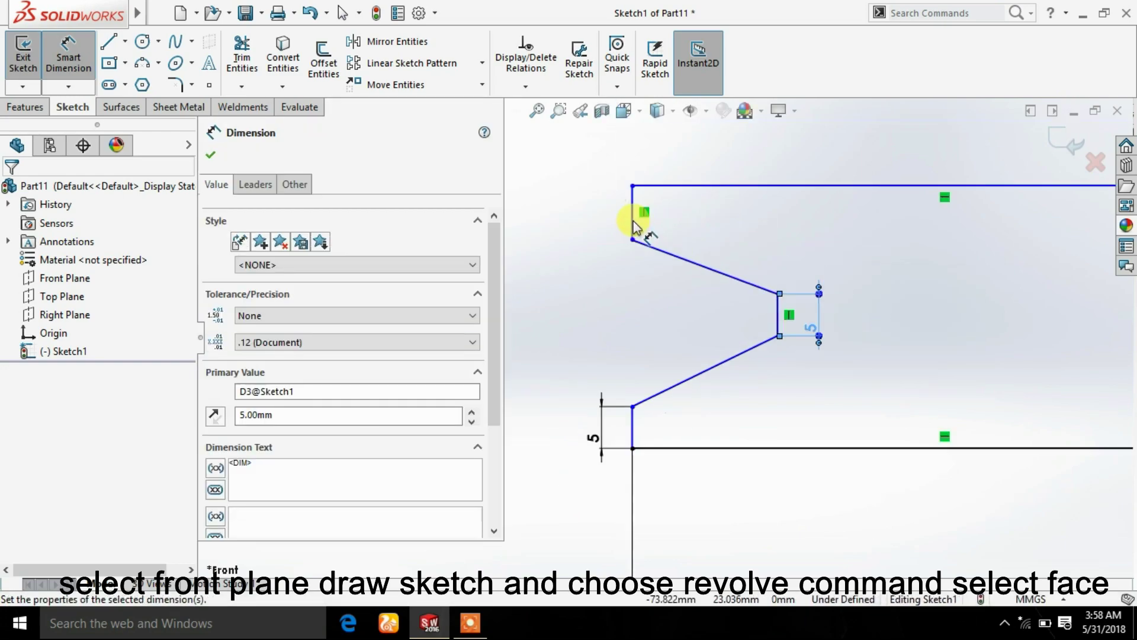
left_click(634, 240)
left_click(599, 231)
key("Return")
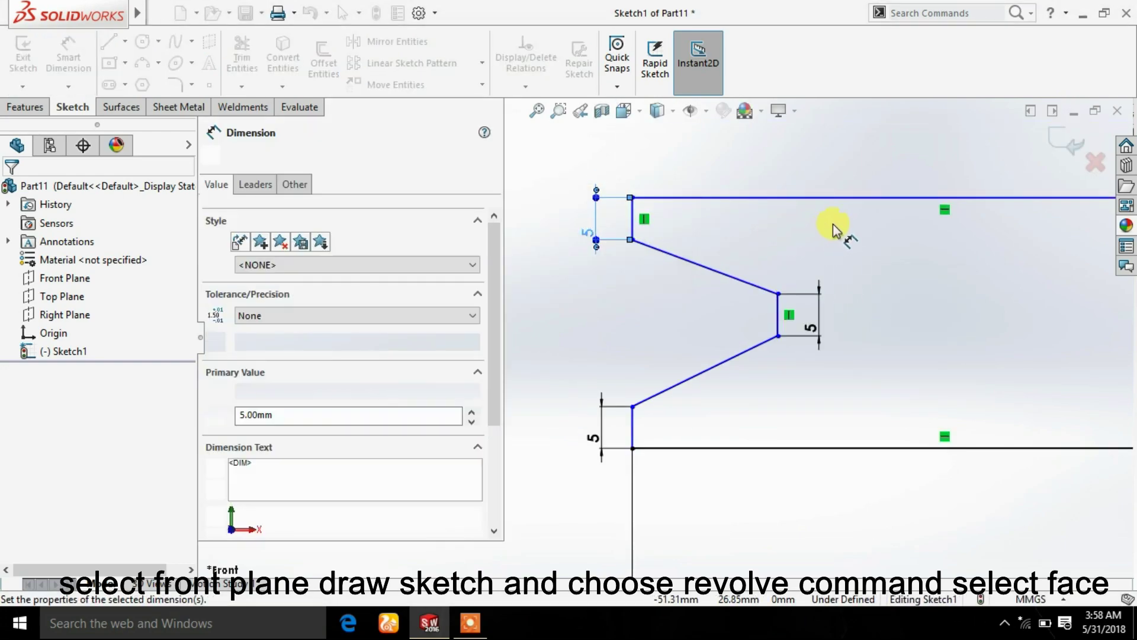
left_click(851, 197)
left_click(871, 446)
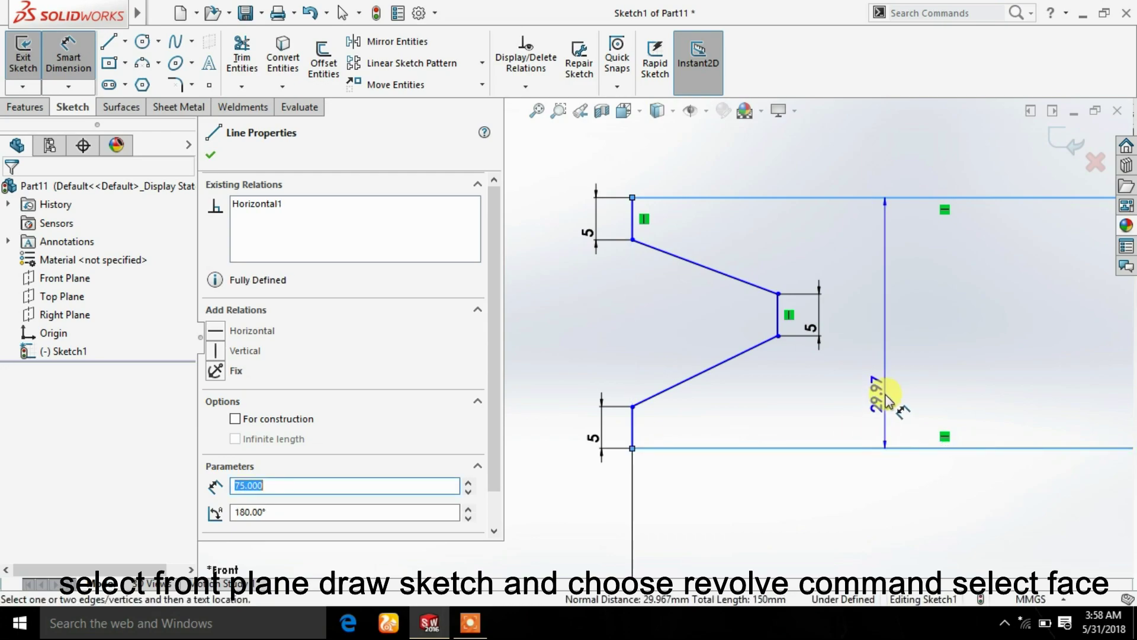
left_click(887, 398)
type("45")
key("Return")
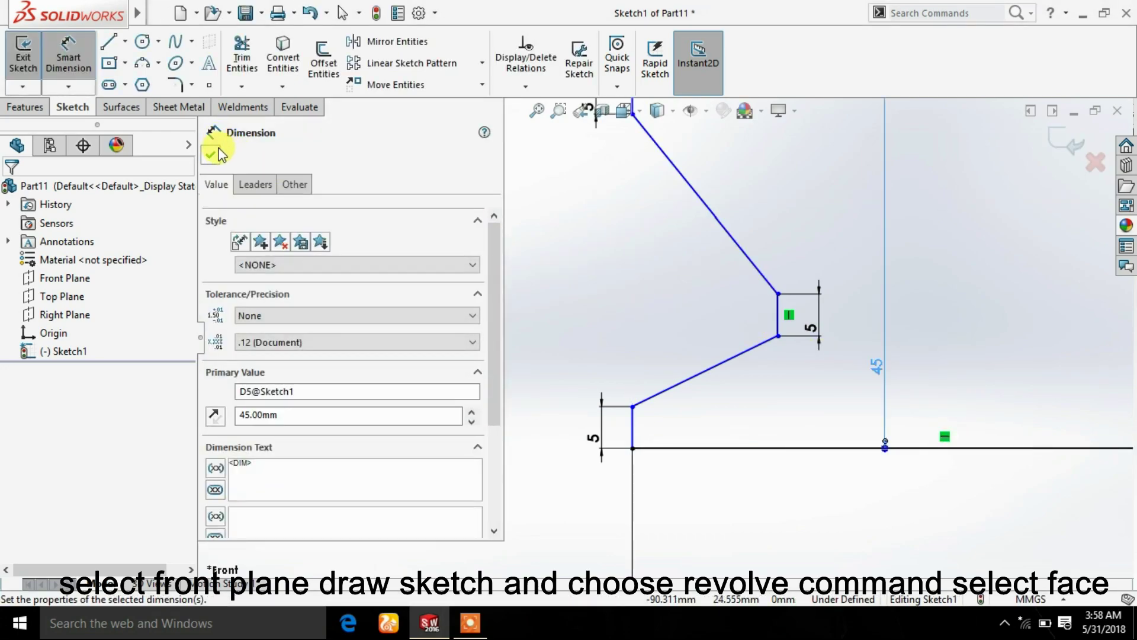
left_click(215, 153)
Draw a horizontal centerline at the profile's middle step
key("z")
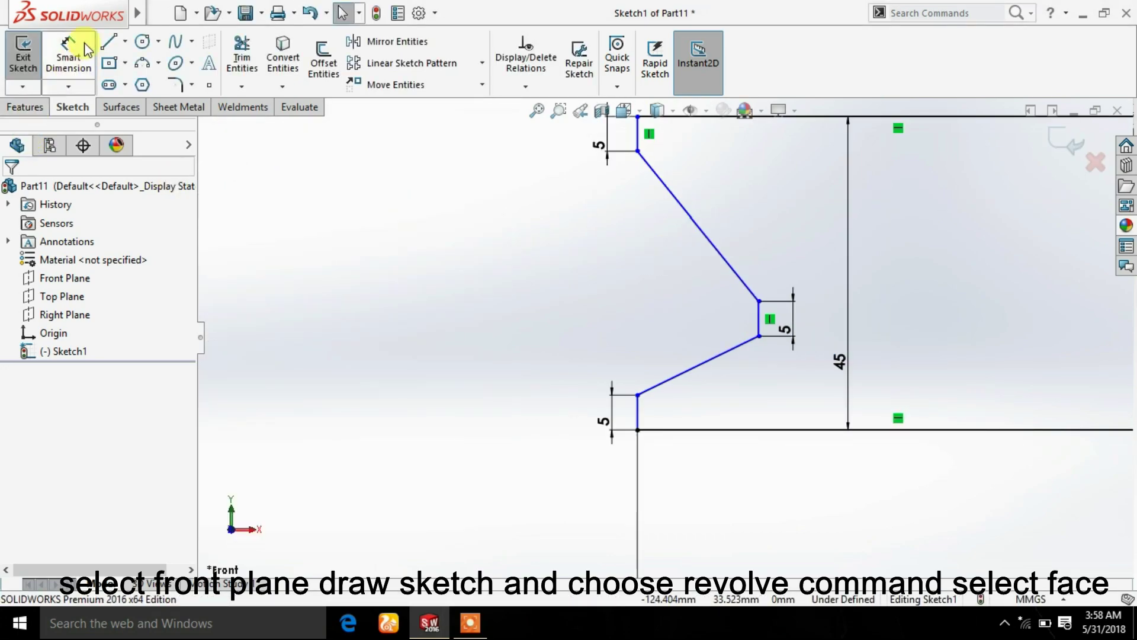
left_click(126, 41)
left_click(152, 82)
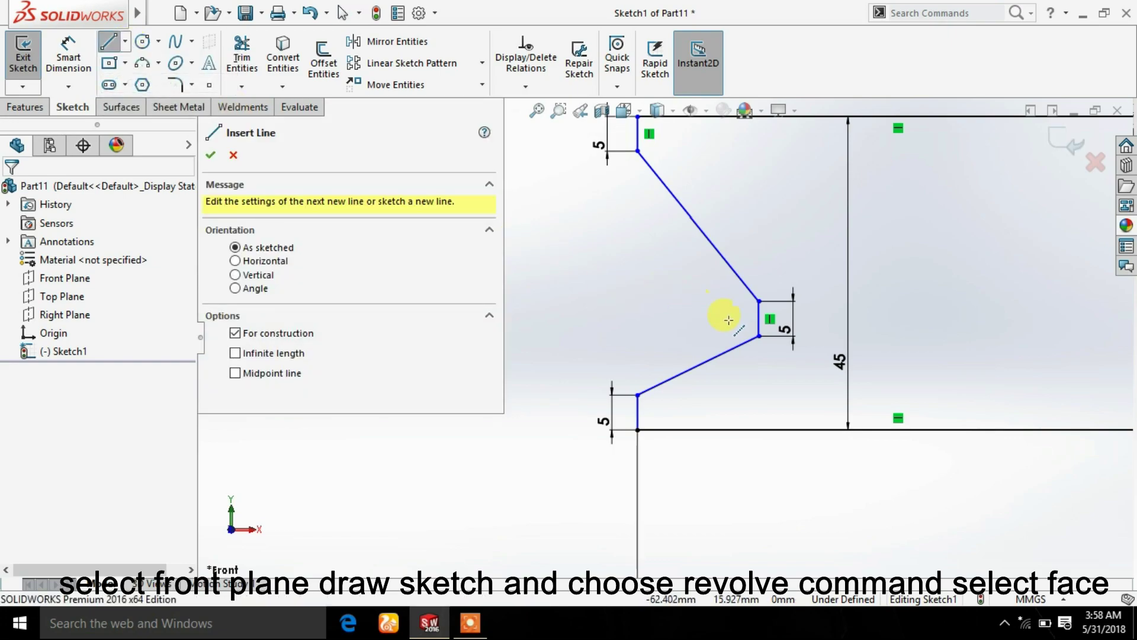
scroll(729, 320, "down", 3)
left_click(758, 318)
left_click(681, 318)
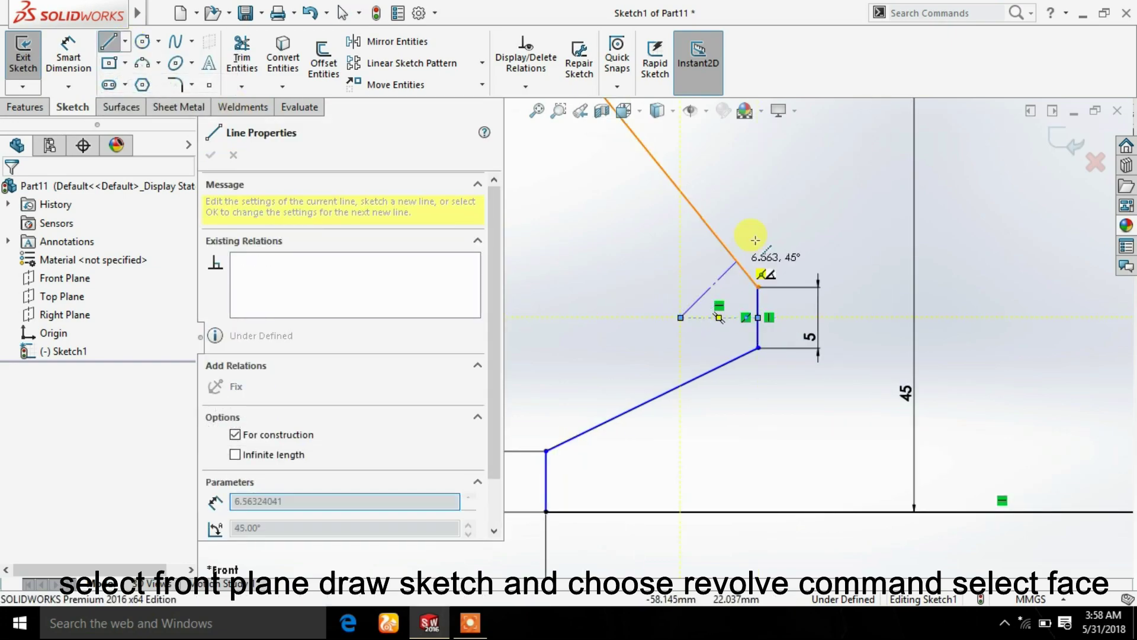
right_click(769, 155)
left_click(799, 225)
Make the top and lower-left endpoints symmetric about the horizontal centerline
scroll(578, 220, "up", 2)
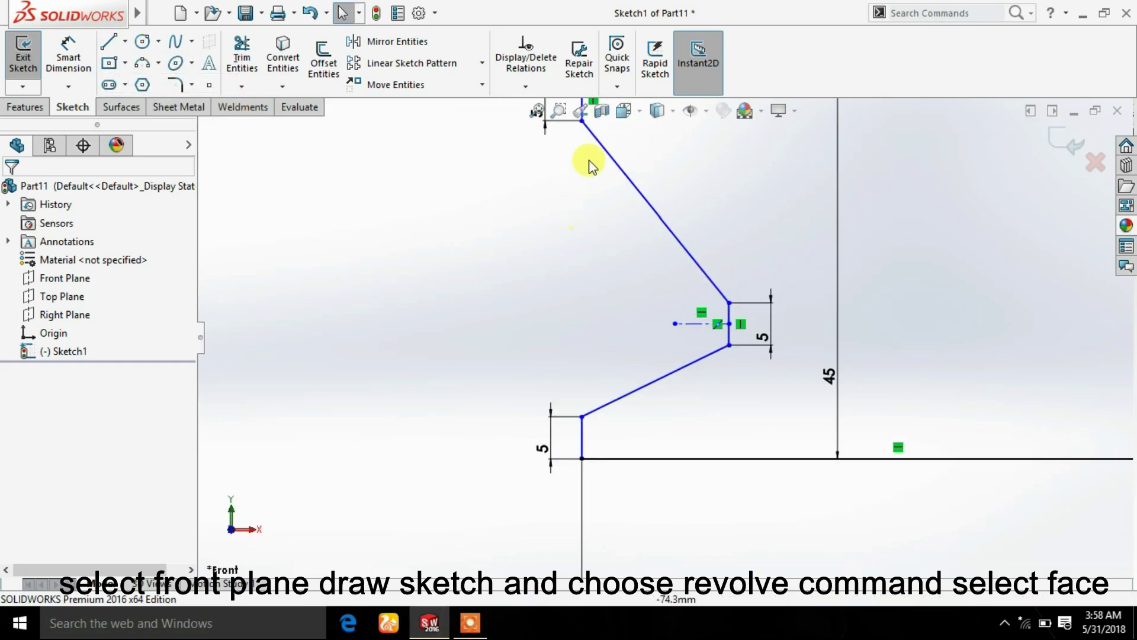
left_click(581, 123)
left_click(582, 416, "ctrl")
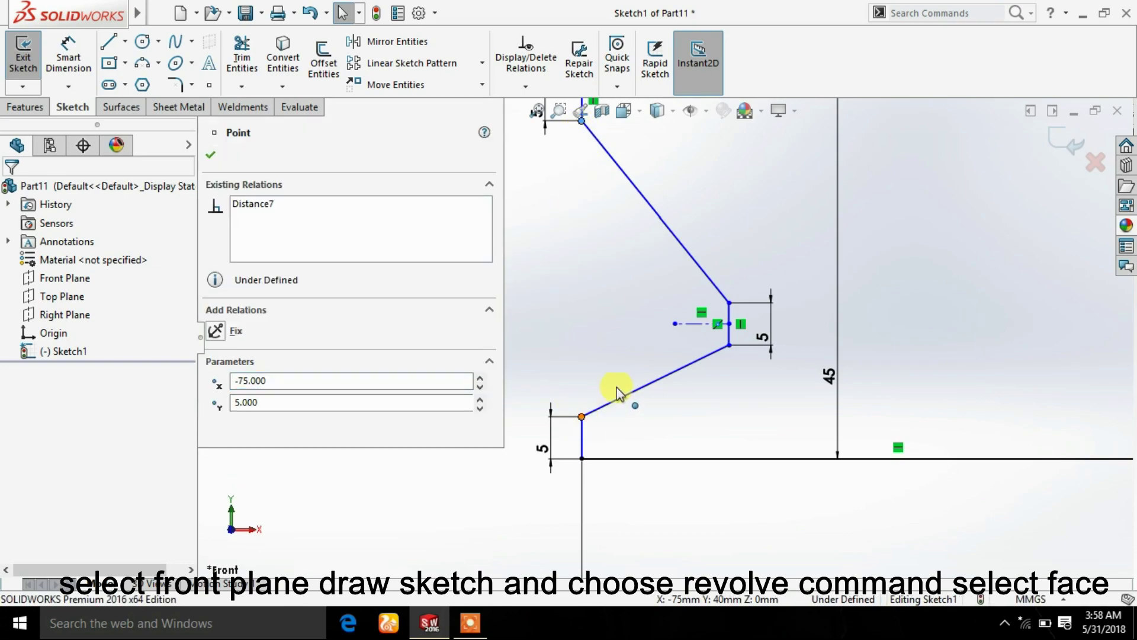
left_click(688, 324, "ctrl")
left_click(249, 424)
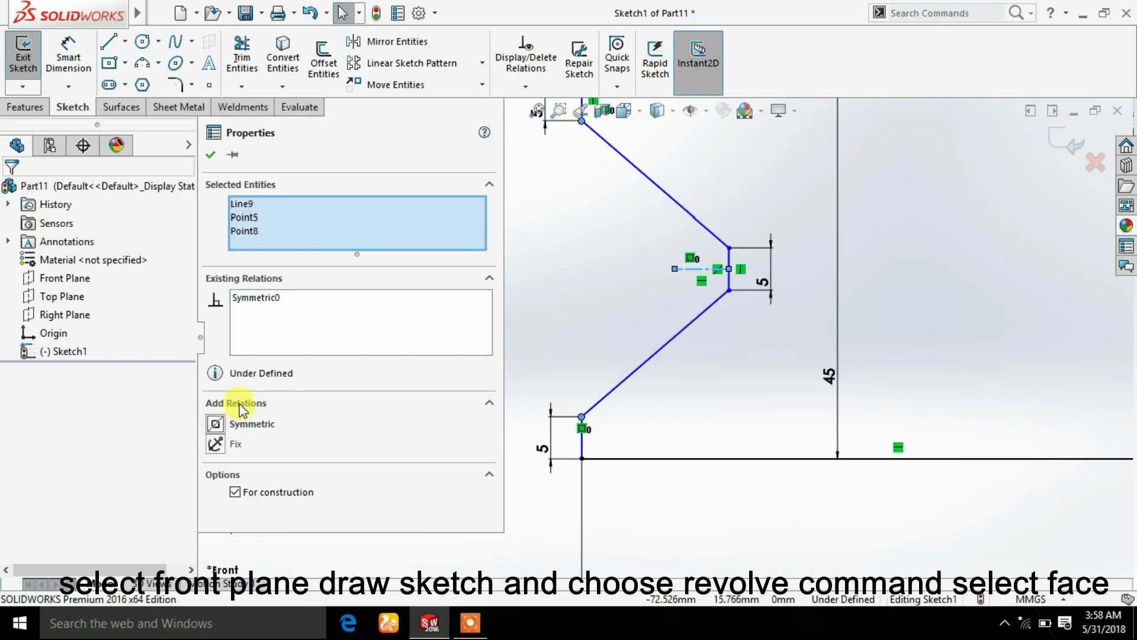
left_click(210, 156)
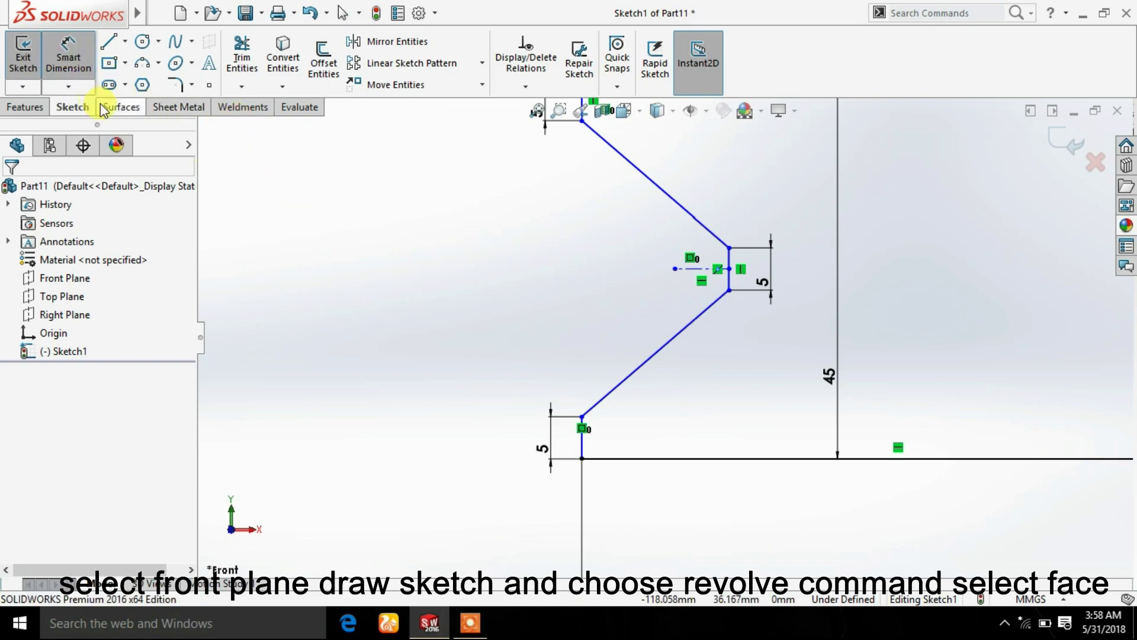
Dimension the notch edge 22 mm from the profile's left edge
left_click(242, 56)
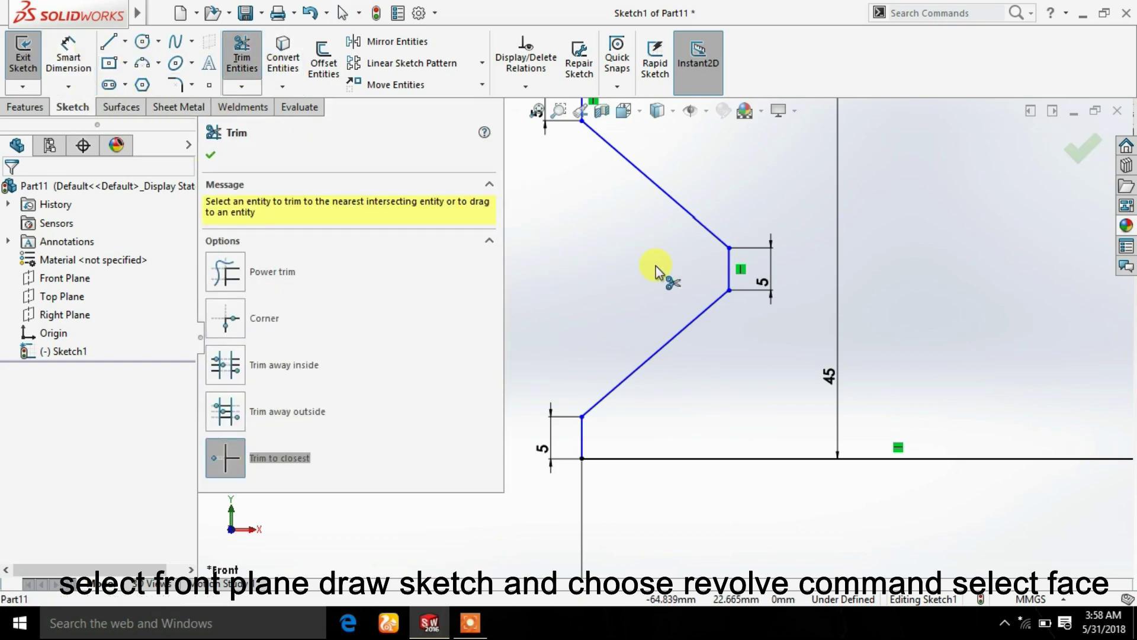
left_click(208, 155)
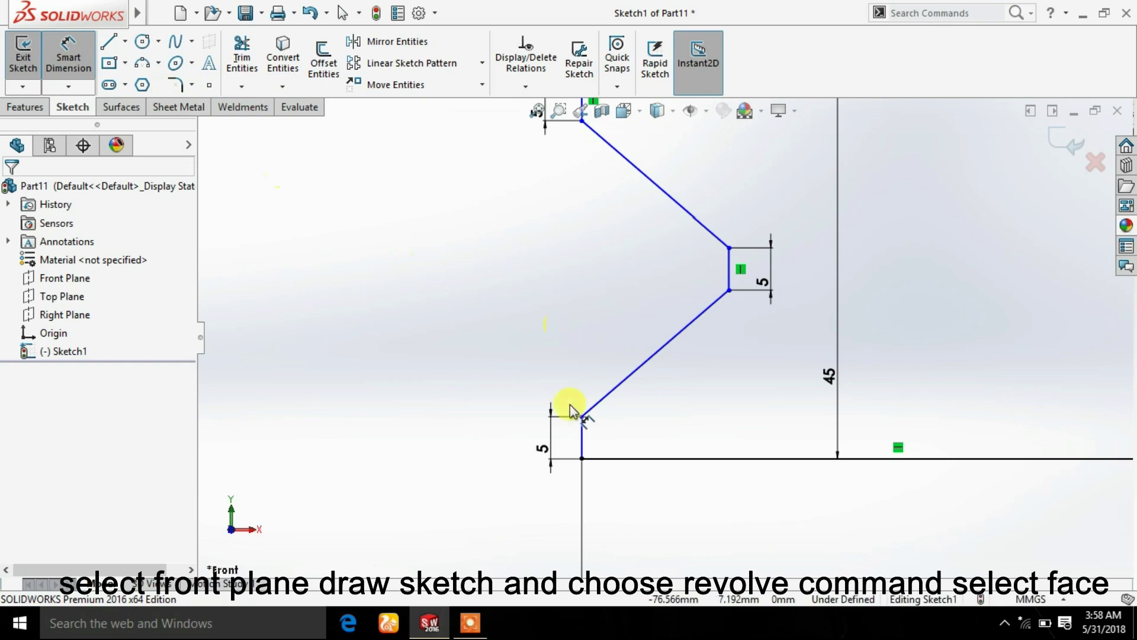
left_click(581, 456)
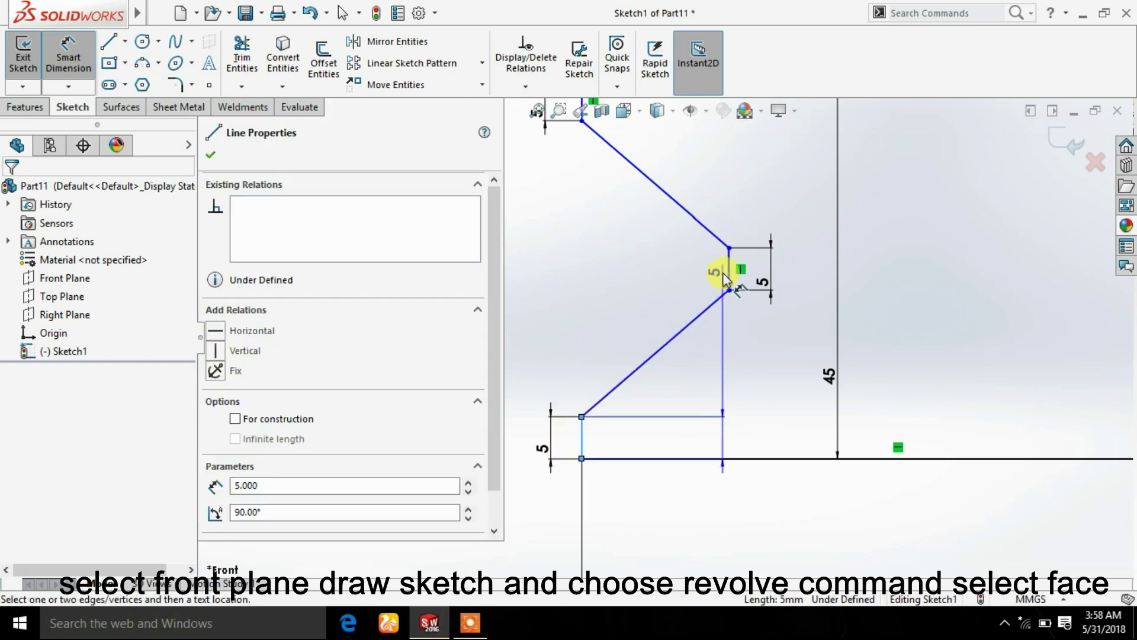
left_click(694, 208)
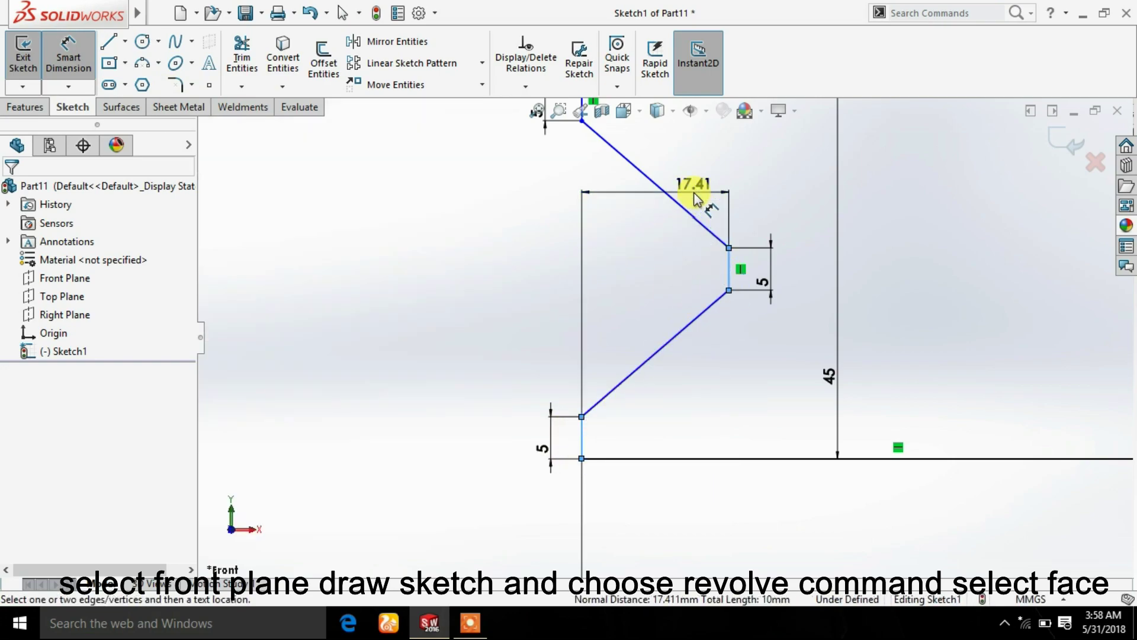
type("22")
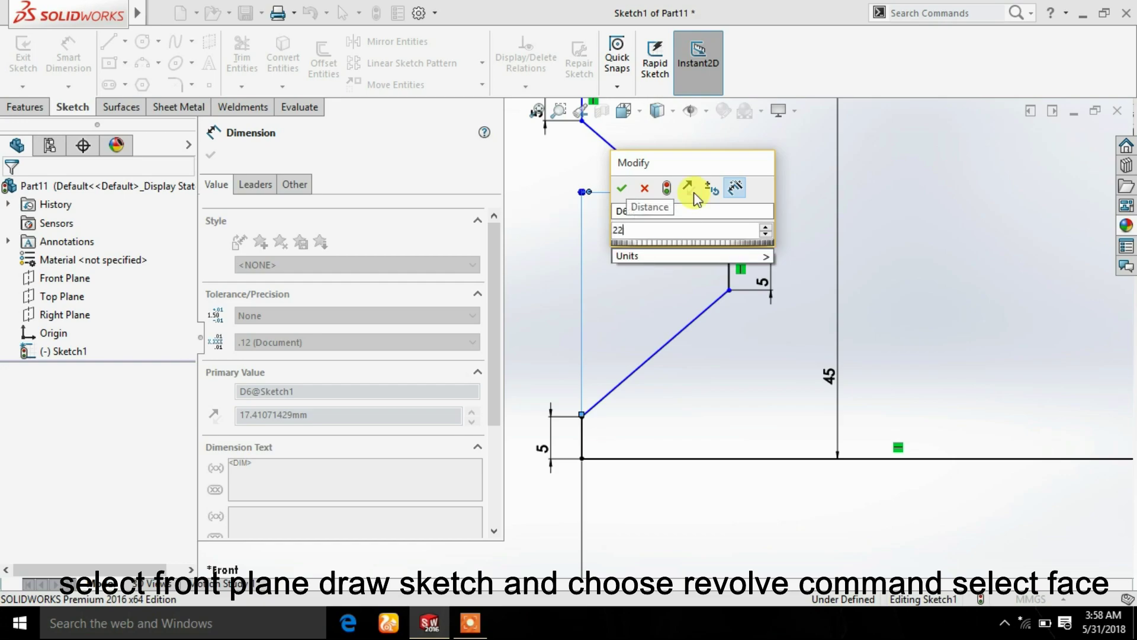
key("Return")
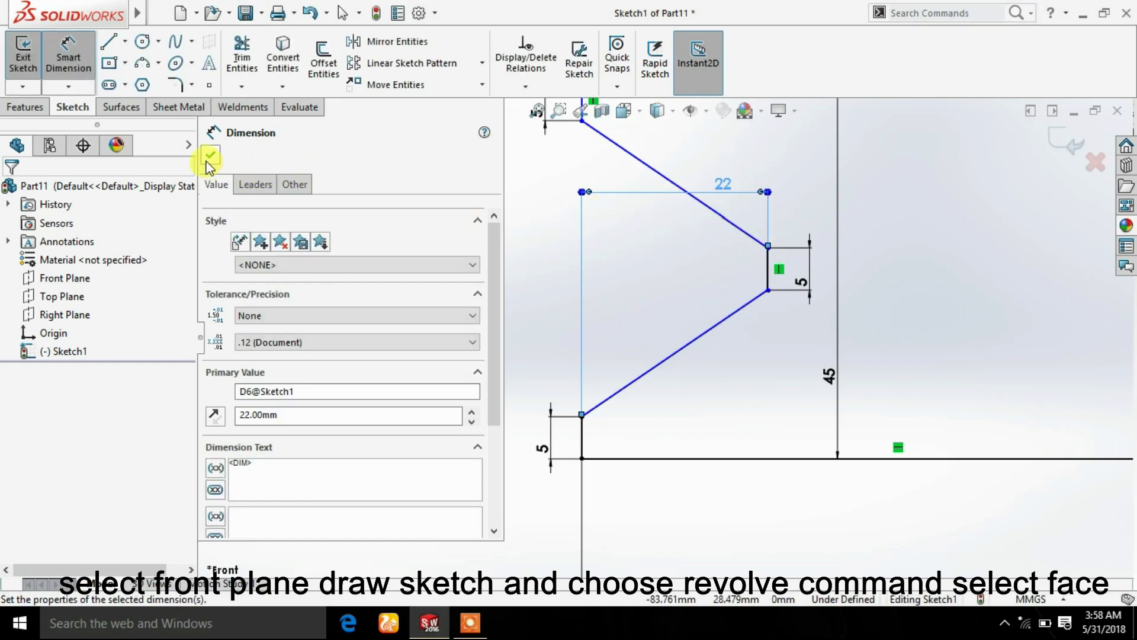
left_click(211, 155)
Drag the vertical centreline's endpoint above the profile's top line
scroll(782, 266, "up", 3)
scroll(782, 266, "up", 2)
scroll(900, 271, "down", 2)
scroll(829, 257, "down", 2)
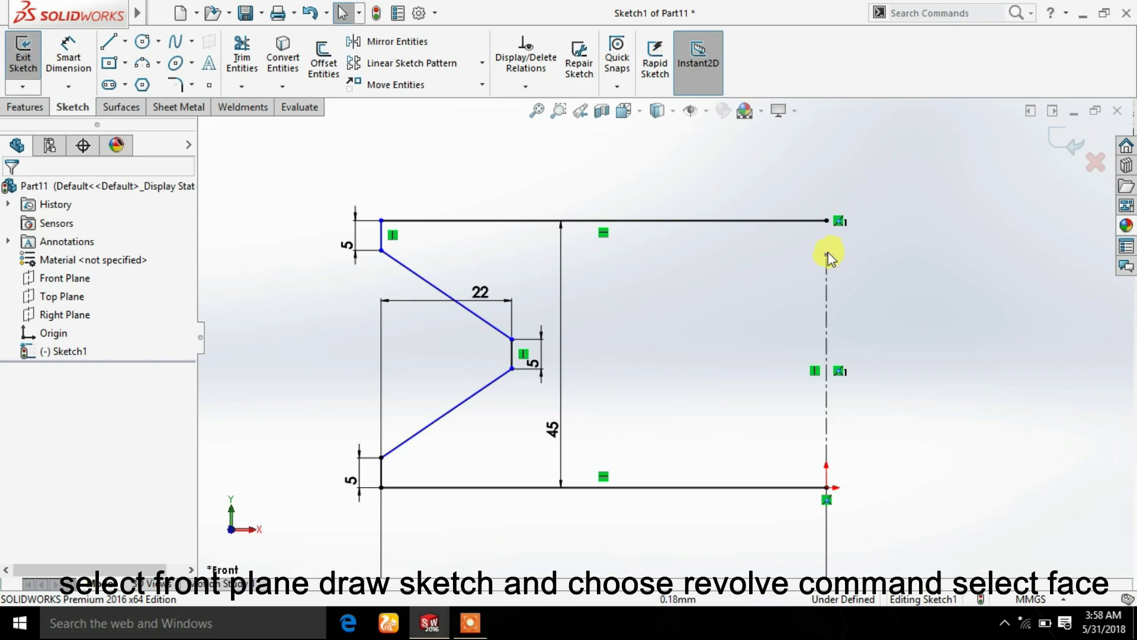
left_click_drag(828, 258, 826, 183)
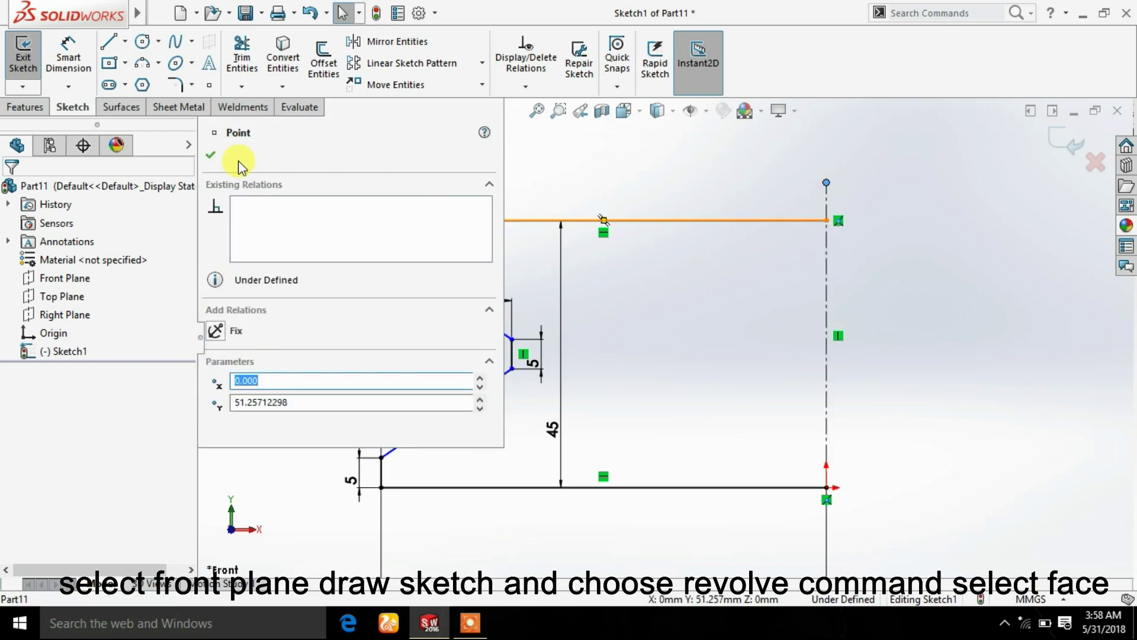
left_click(212, 156)
Revolve Sketch1 360° about its centreline into the pulley solid Revolve1
left_click(22, 59)
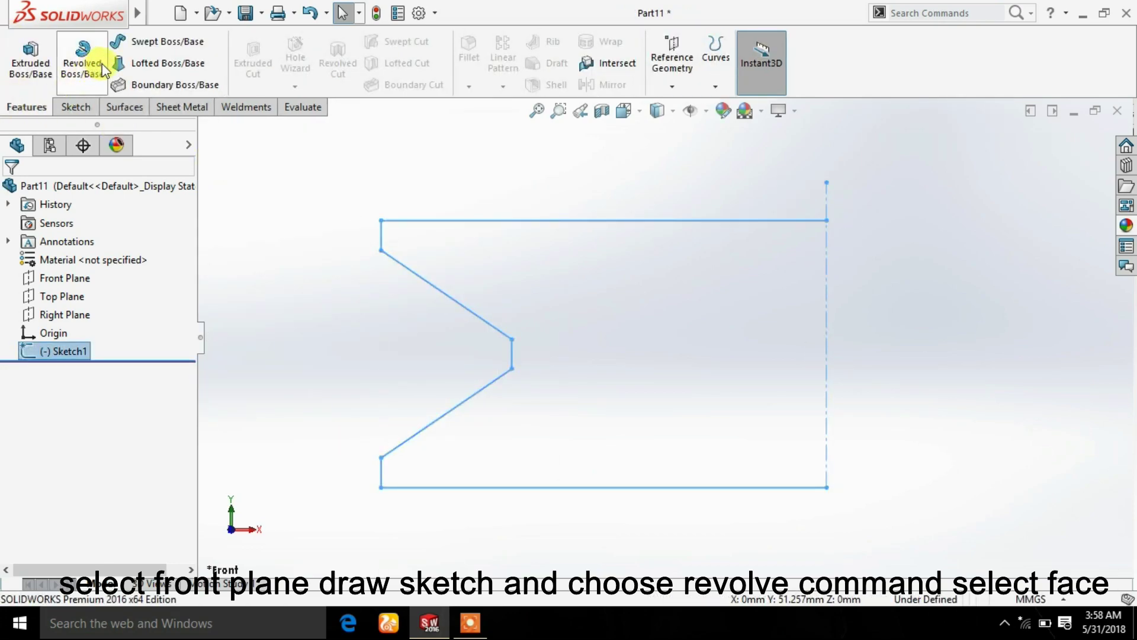
left_click(87, 71)
left_click(594, 318)
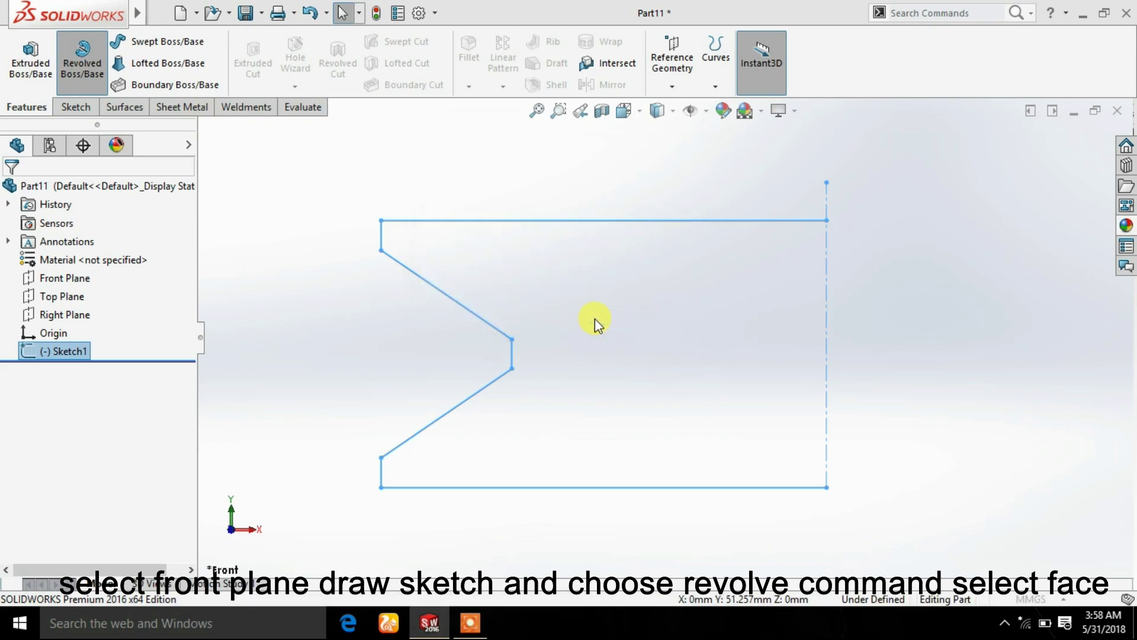
left_click(211, 155)
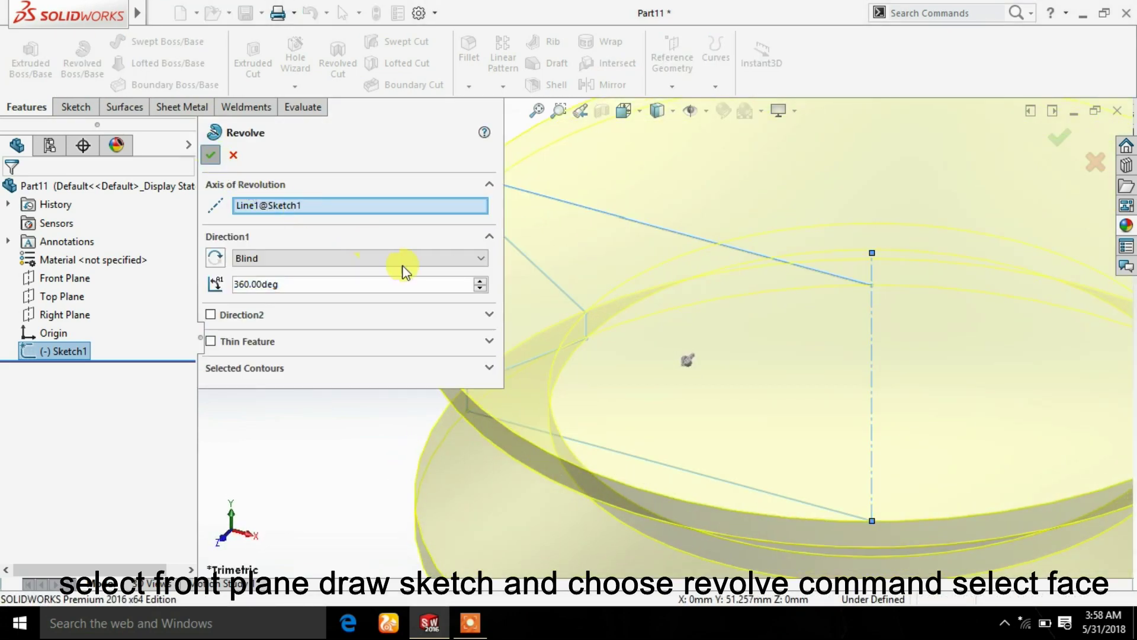
mouse_move(355, 338)
middle_mouse_down()
mouse_move(609, 330)
mouse_move(713, 286)
middle_mouse_up()
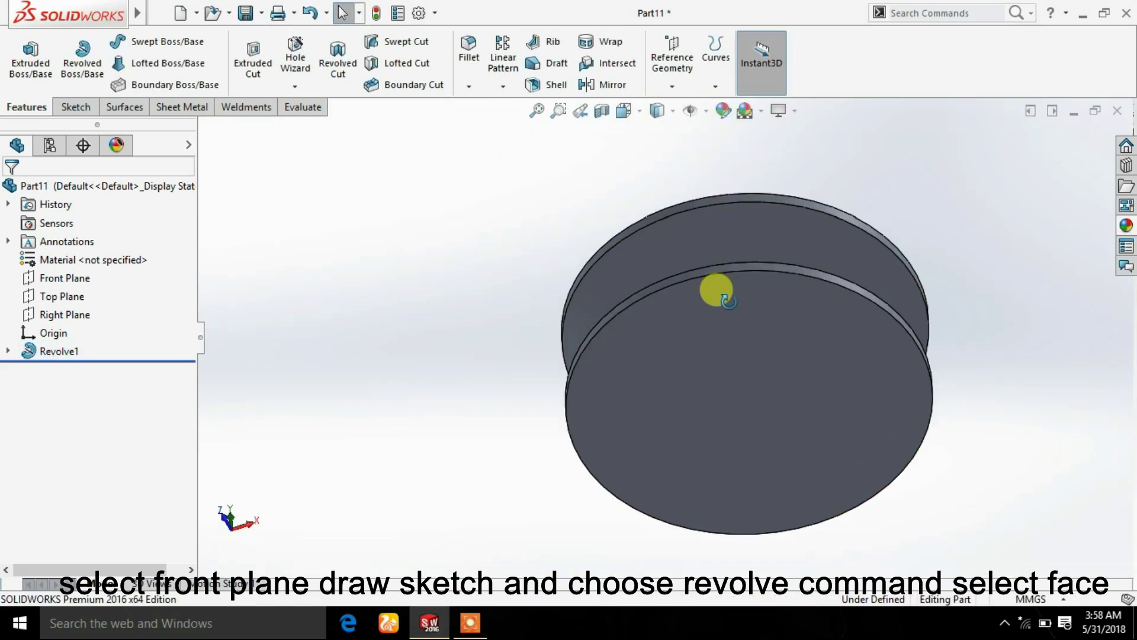
left_click(767, 350)
Sketch a Ø50 mm circle centred on the origin on the pulley's end face
left_click(804, 317)
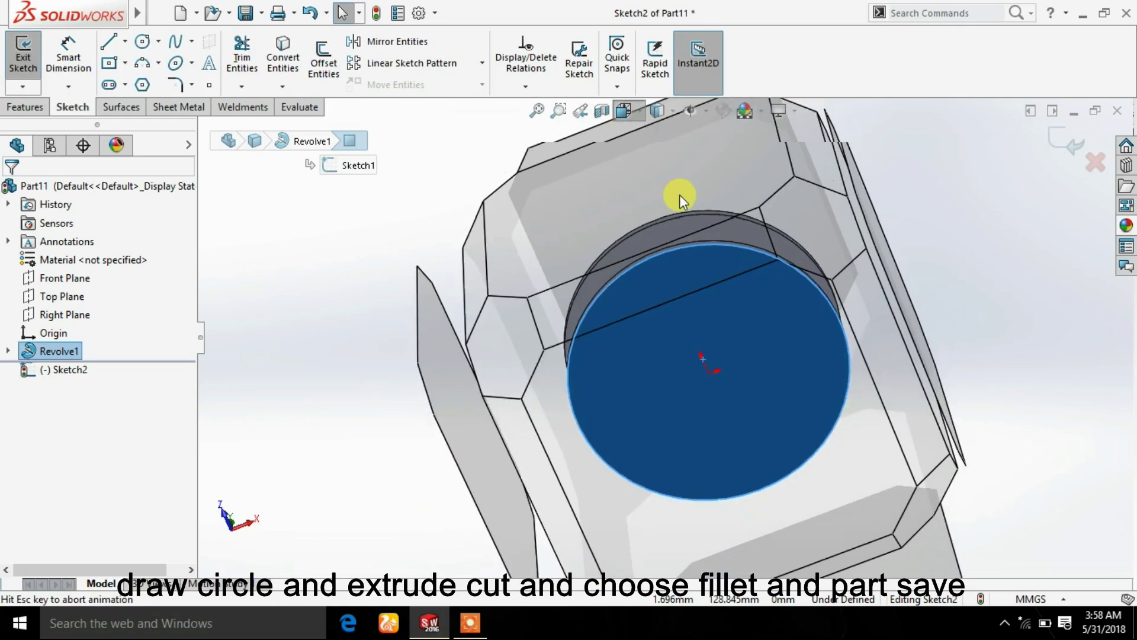
left_click(142, 41)
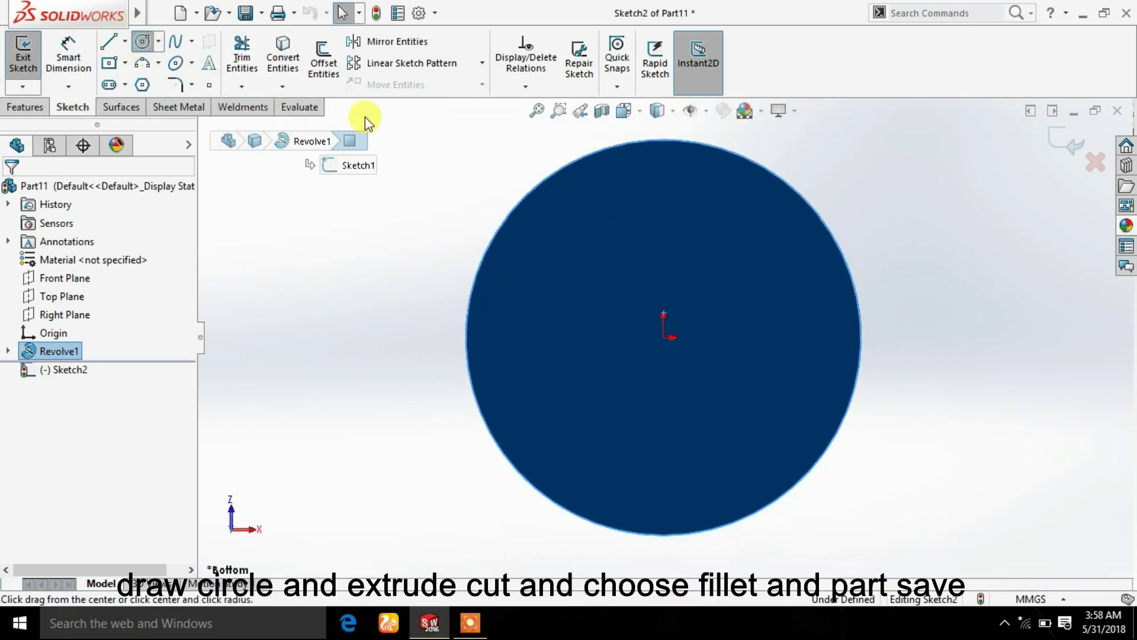
left_click(664, 338)
left_click(737, 337)
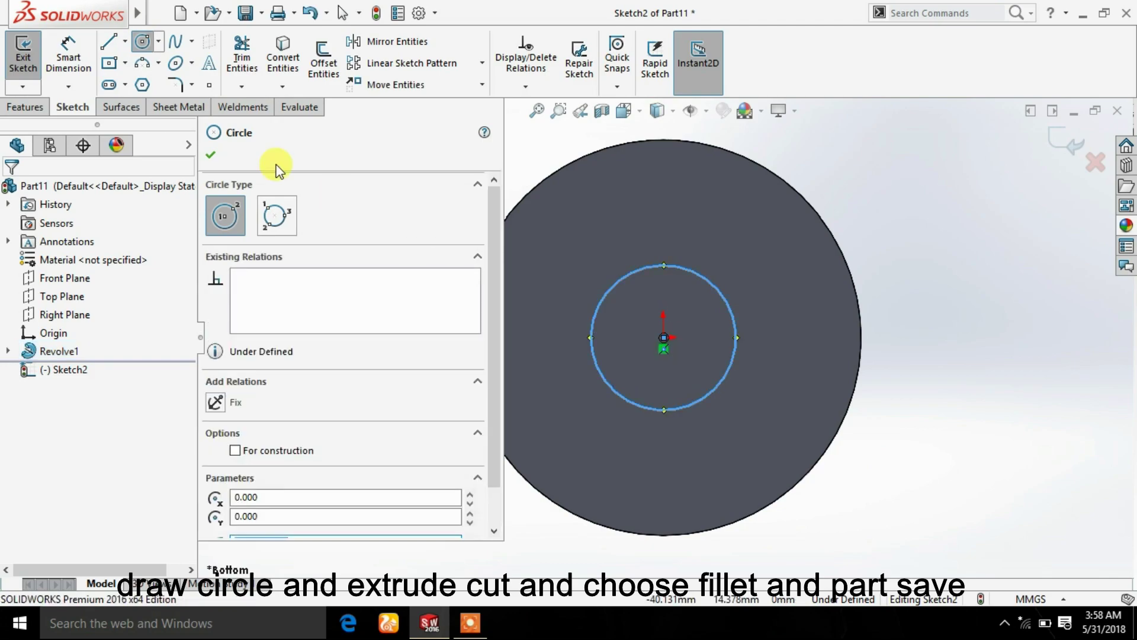
left_click(211, 154)
left_click(68, 50)
left_click(716, 286)
left_click(924, 278)
type("5")
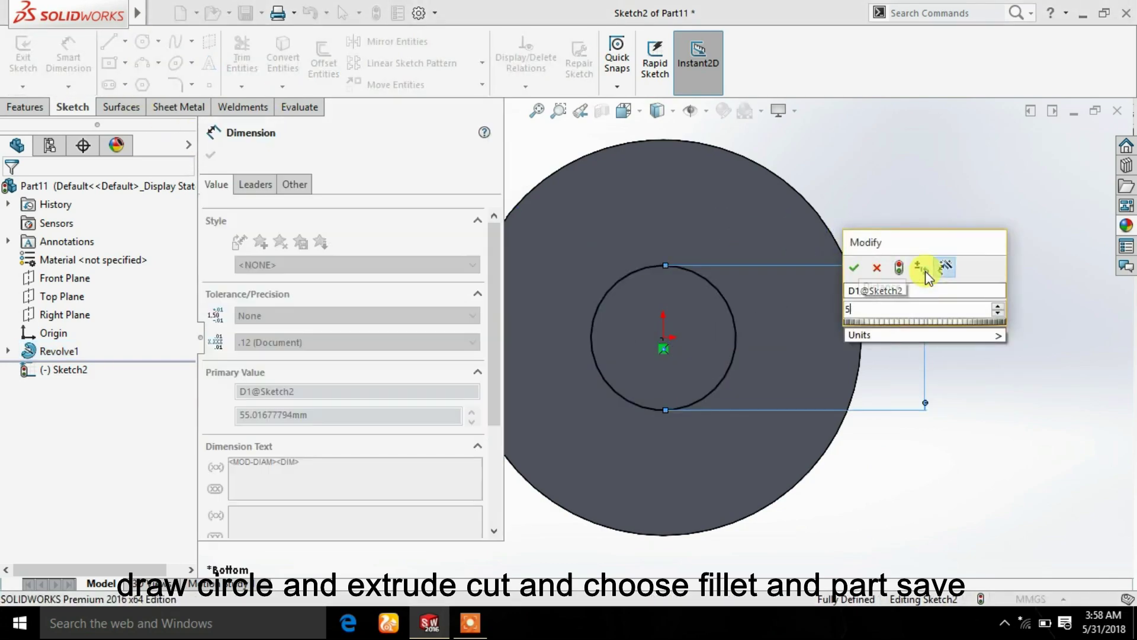
type("0")
key("Return")
left_click(211, 155)
Extrude-cut the Ø50 circle into the pulley to form the central bore
left_click(26, 107)
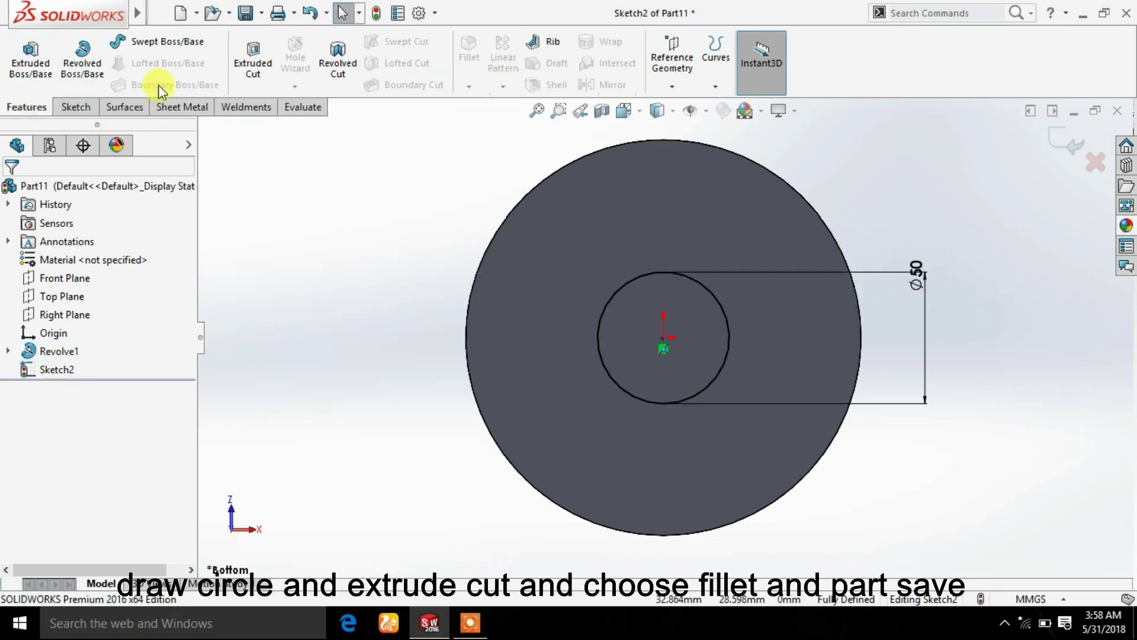
left_click(253, 59)
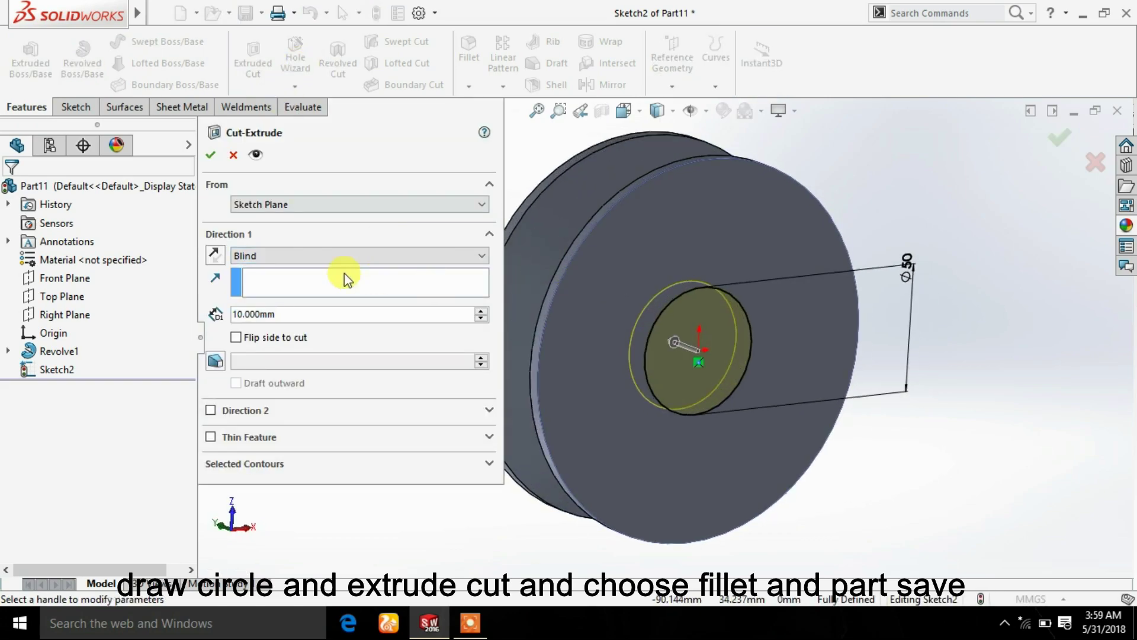
left_click(481, 311)
left_click(481, 311)
left_click(211, 155)
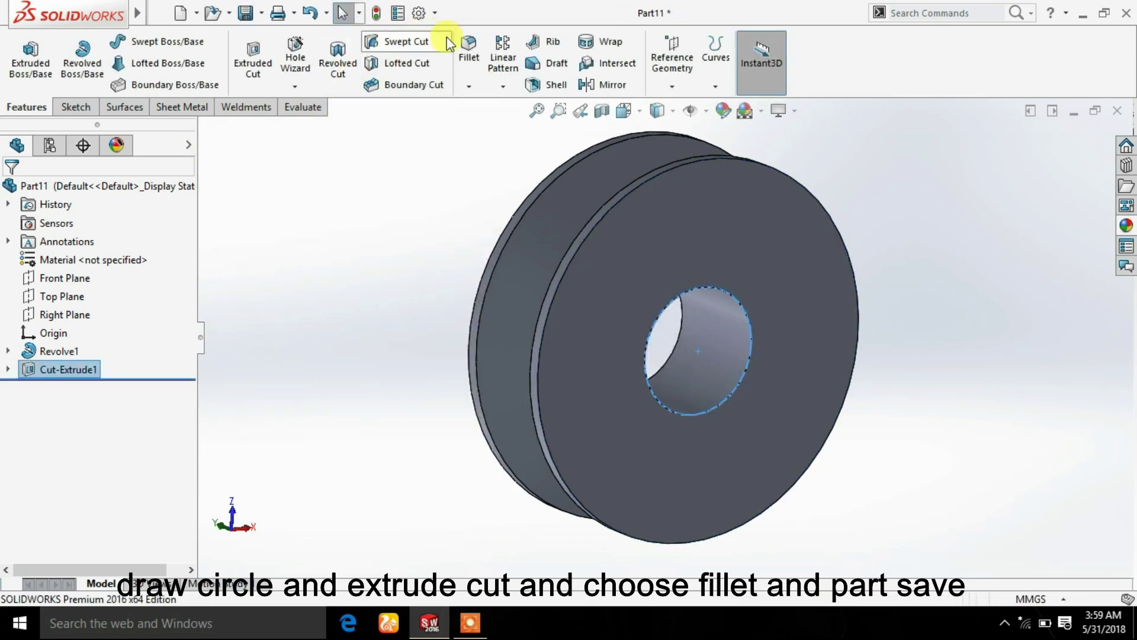
Round the front and back edges of the pulley bore with a 3 mm fillet
left_click(691, 289)
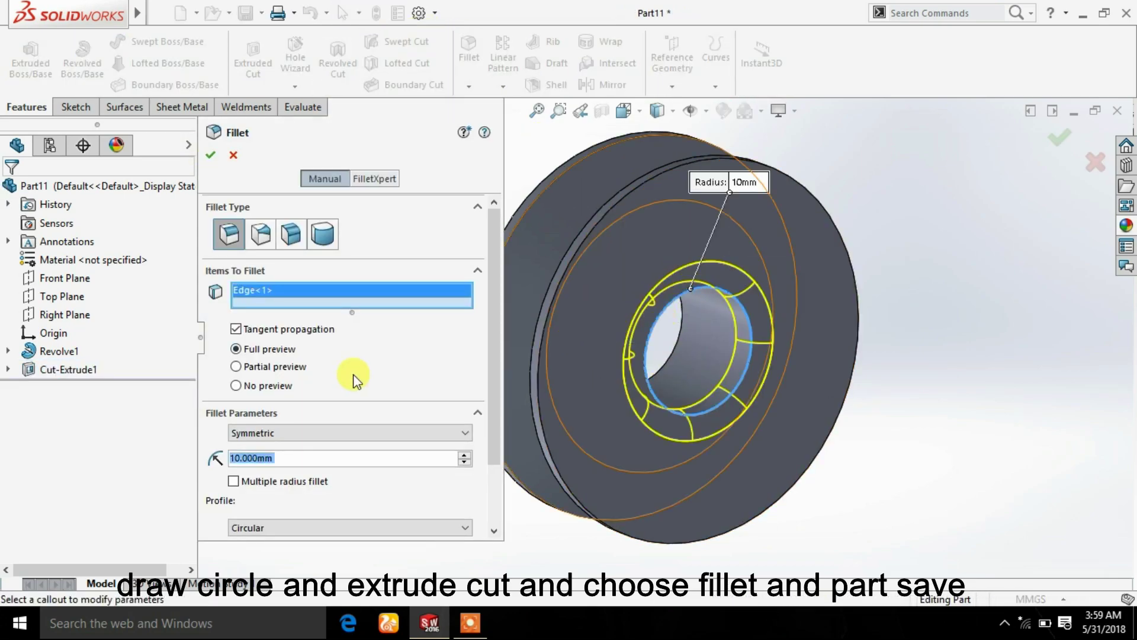
type("3")
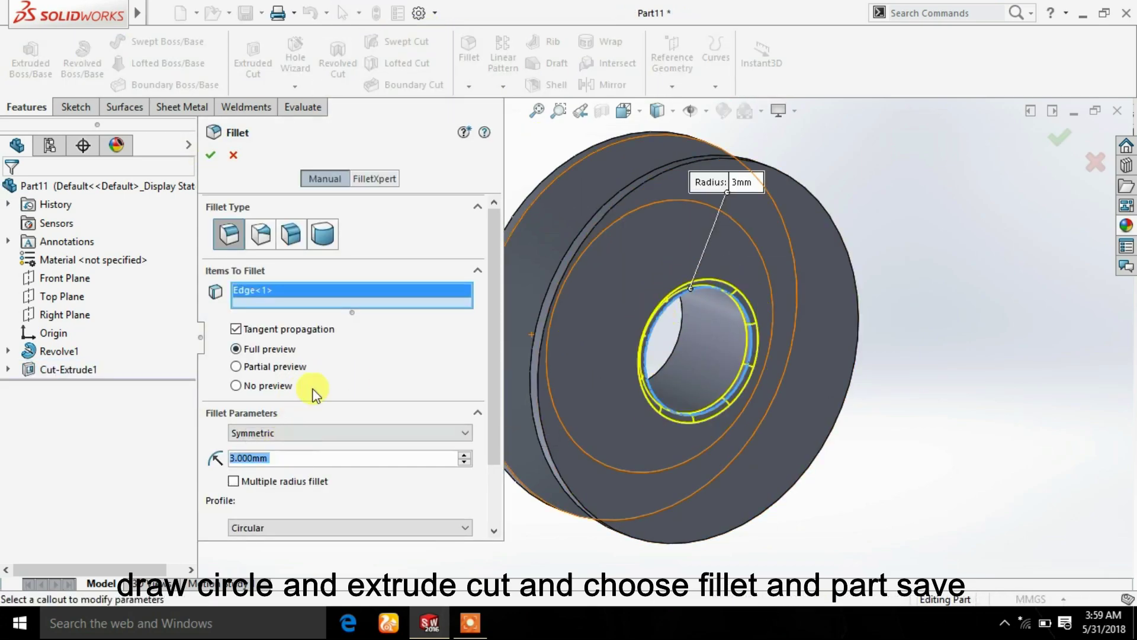
middle_click_drag(660, 213, 726, 296)
left_click(647, 322)
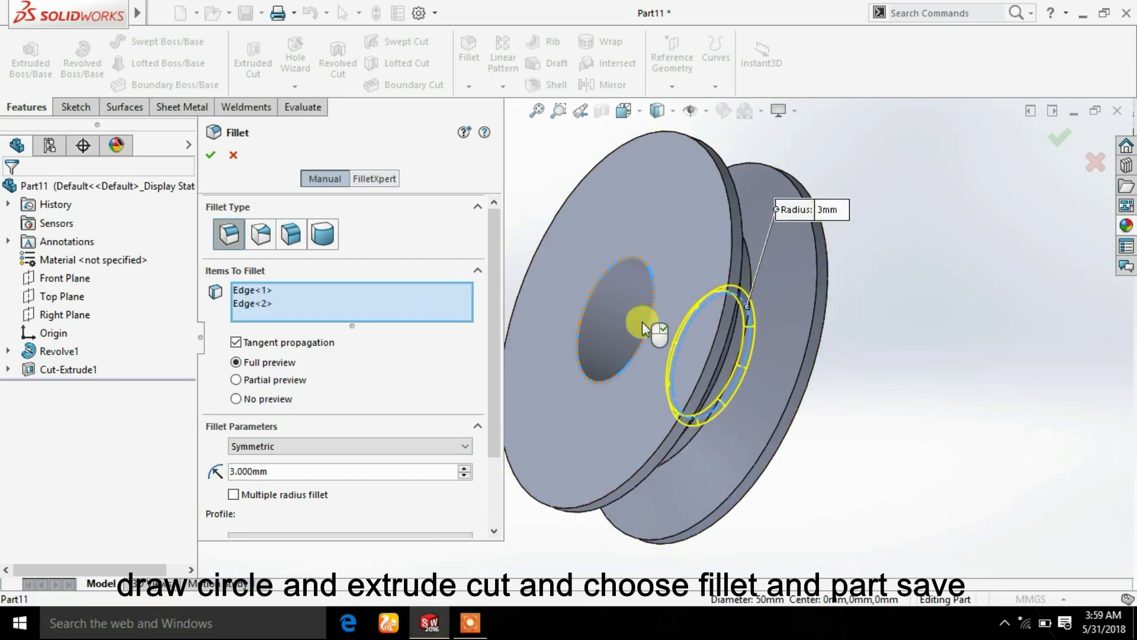
left_click(212, 165)
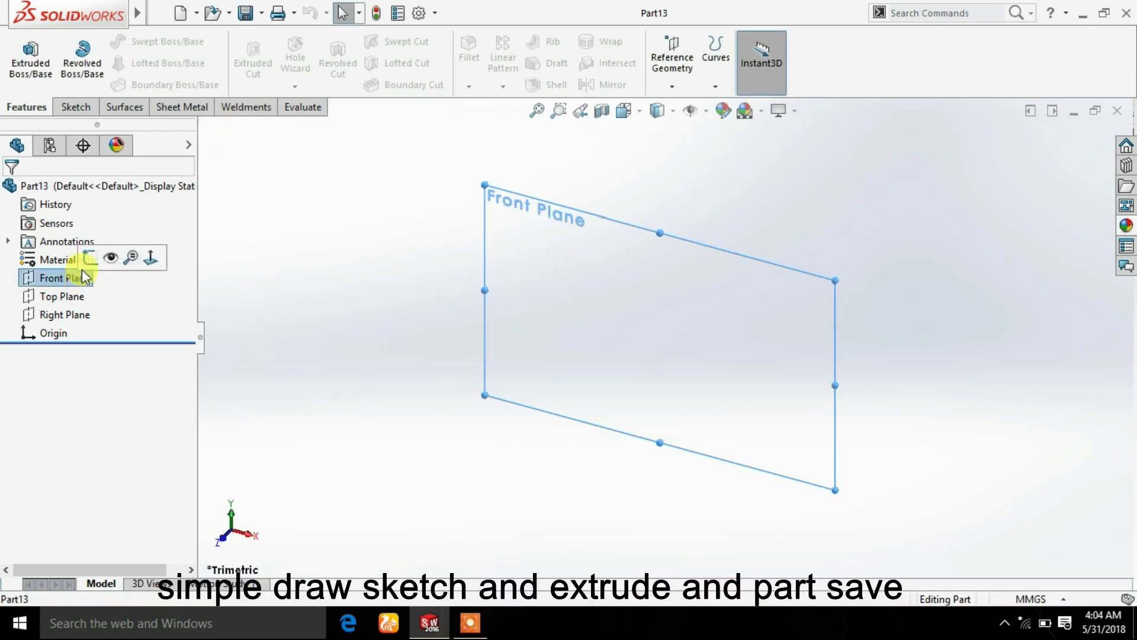
Sketch a Ø50 mm circle centred on the origin on the Front Plane
left_click(89, 258)
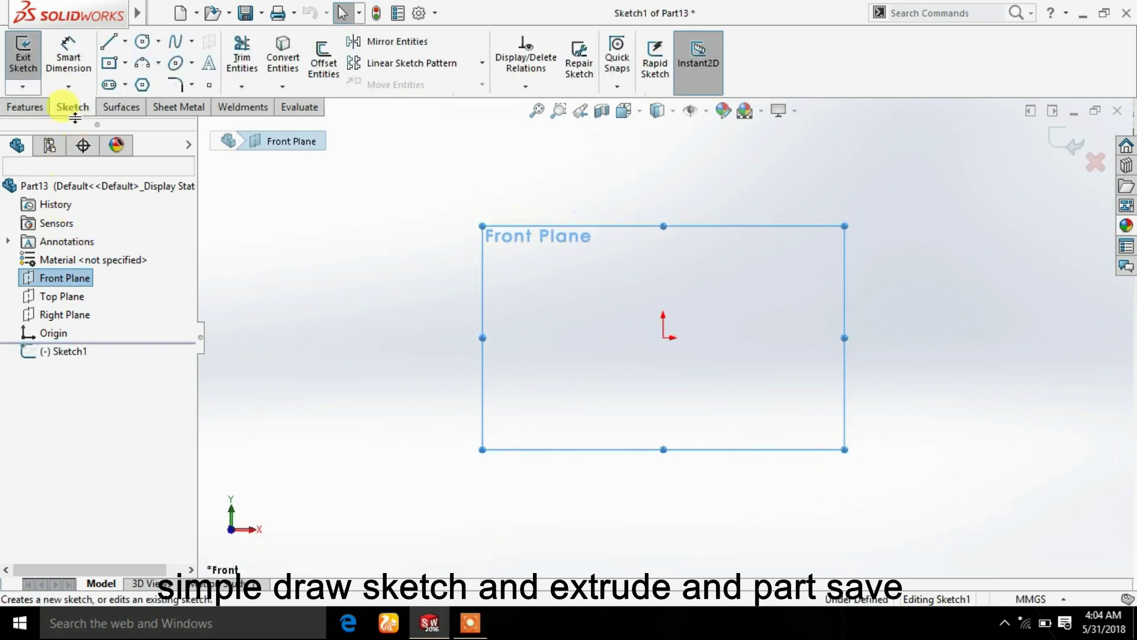
left_click(143, 48)
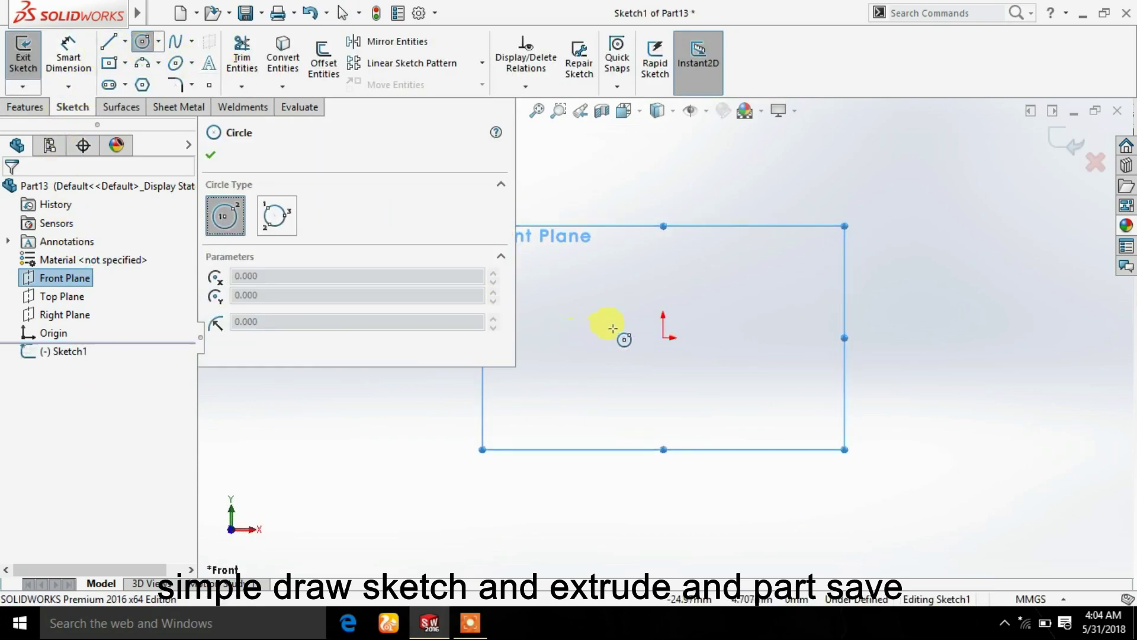
left_click_drag(664, 337, 715, 358)
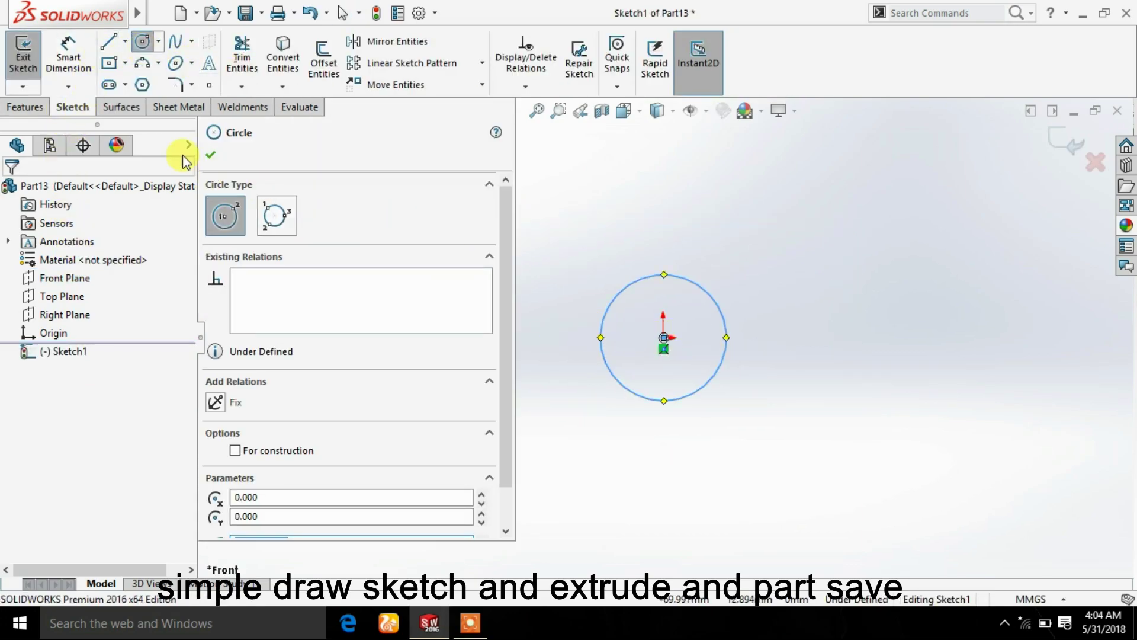
left_click(207, 156)
left_click(68, 56)
left_click(709, 293)
left_click(791, 309)
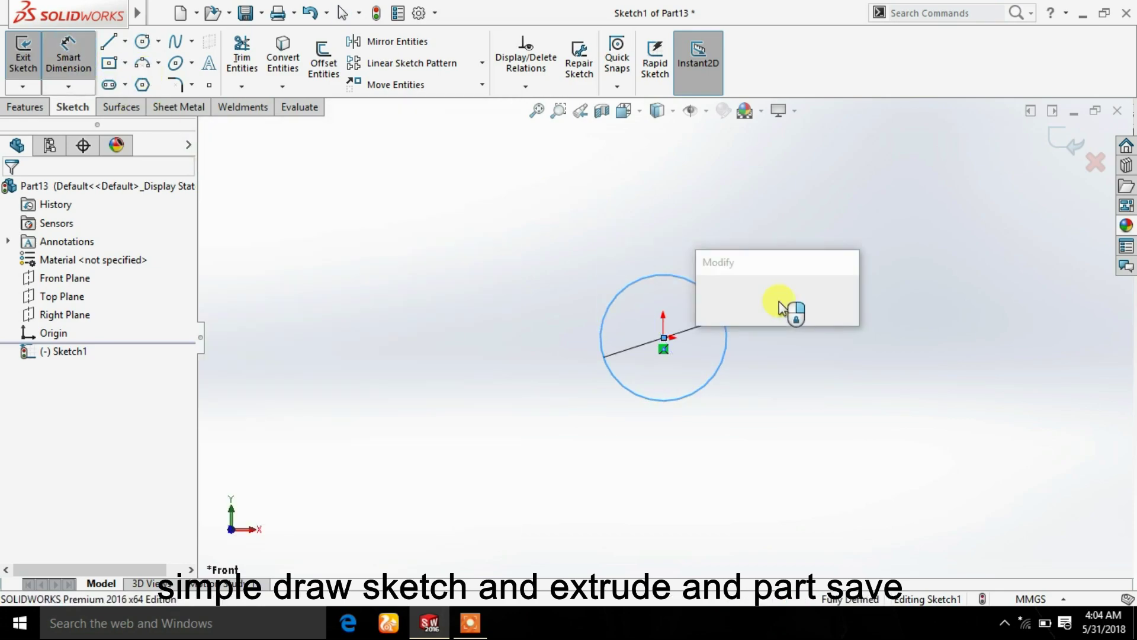
type("50")
left_click(703, 297)
left_click(207, 155)
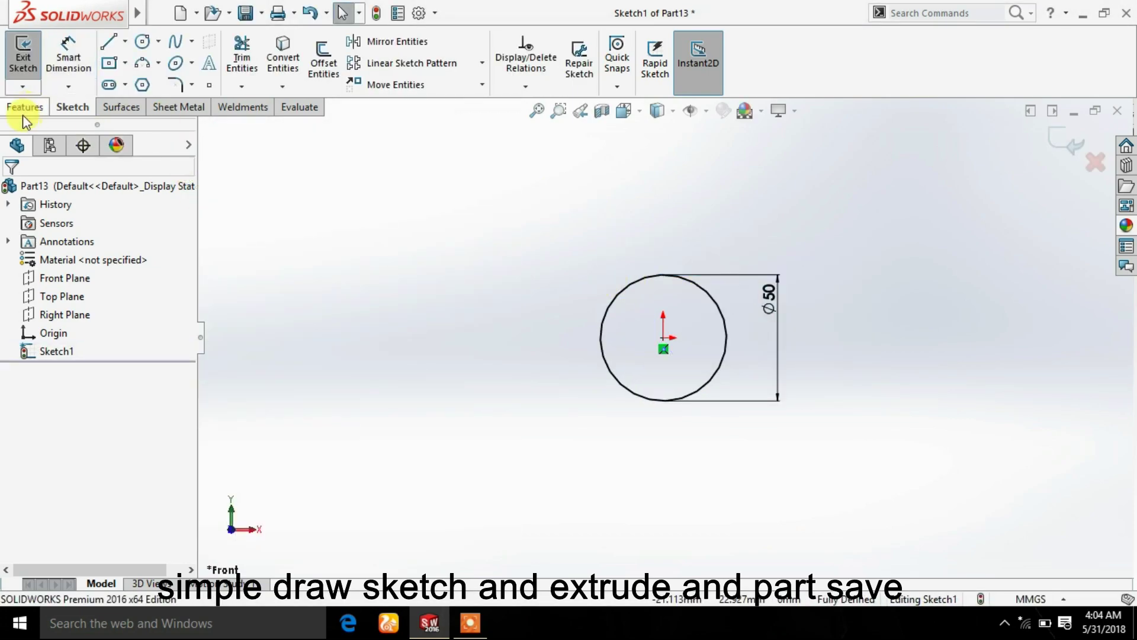
Extrude the circle 95 mm with Mid Plane into a cylinder
left_click(25, 107)
left_click(31, 56)
left_click(368, 258)
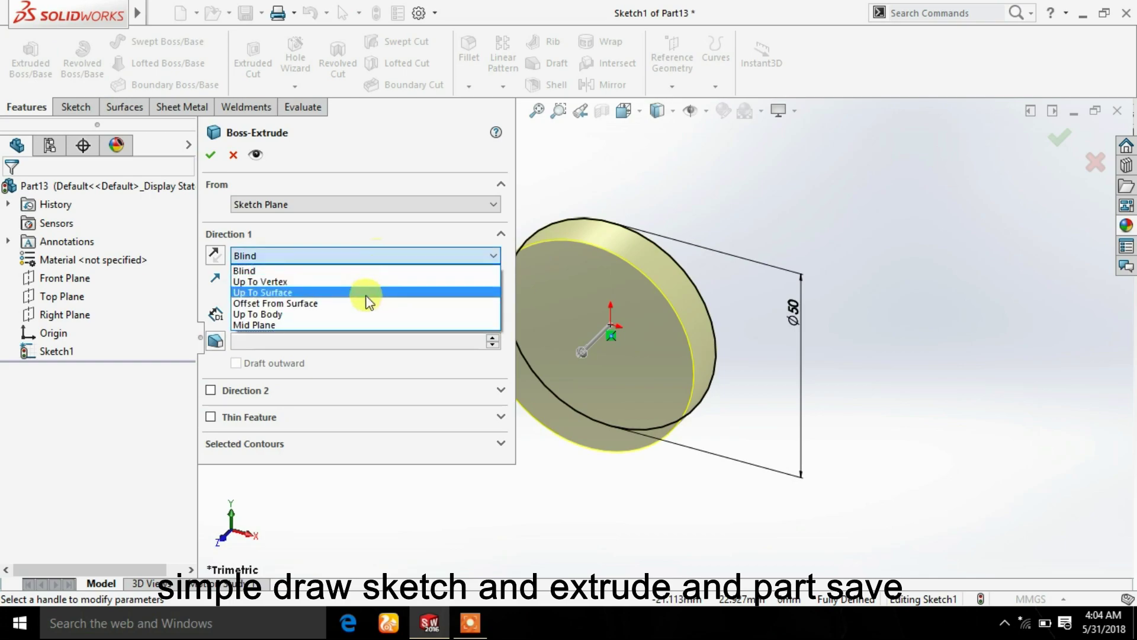
left_click(361, 321)
type("95")
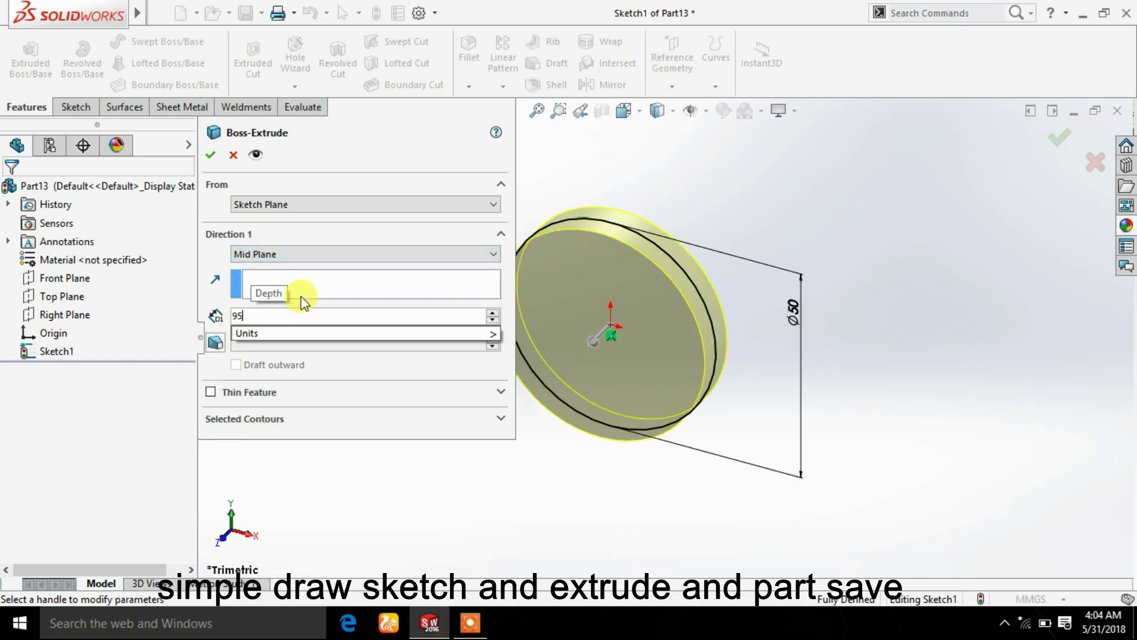
key("Return")
left_click(210, 155)
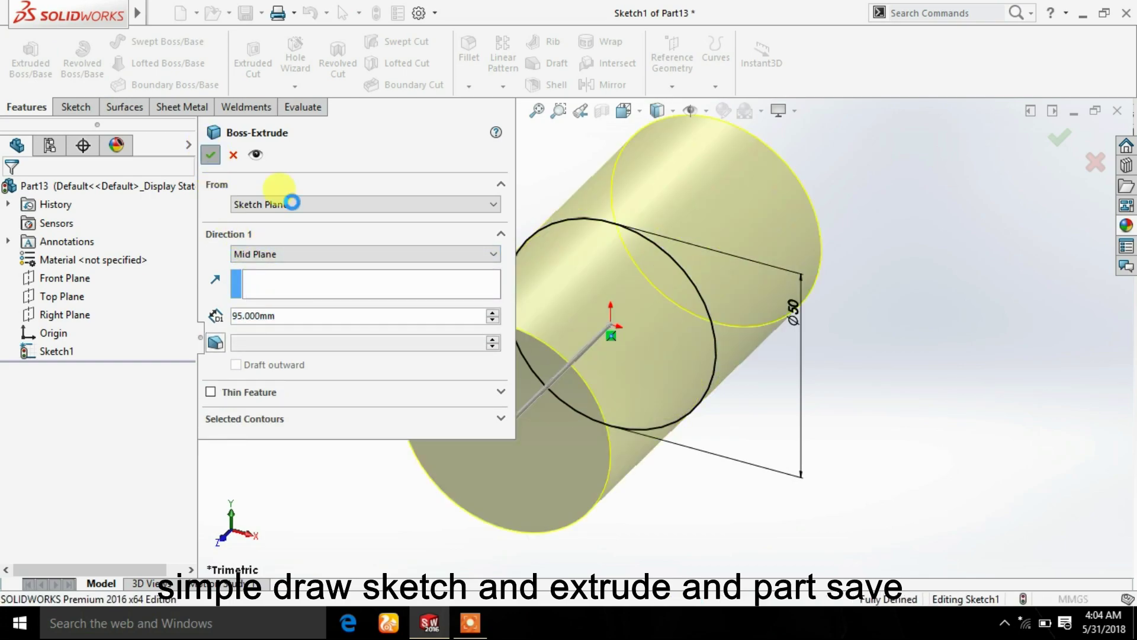
left_click(558, 462)
Sketch a Ø55 mm circle centred on the cylinder's end face
left_click(624, 414)
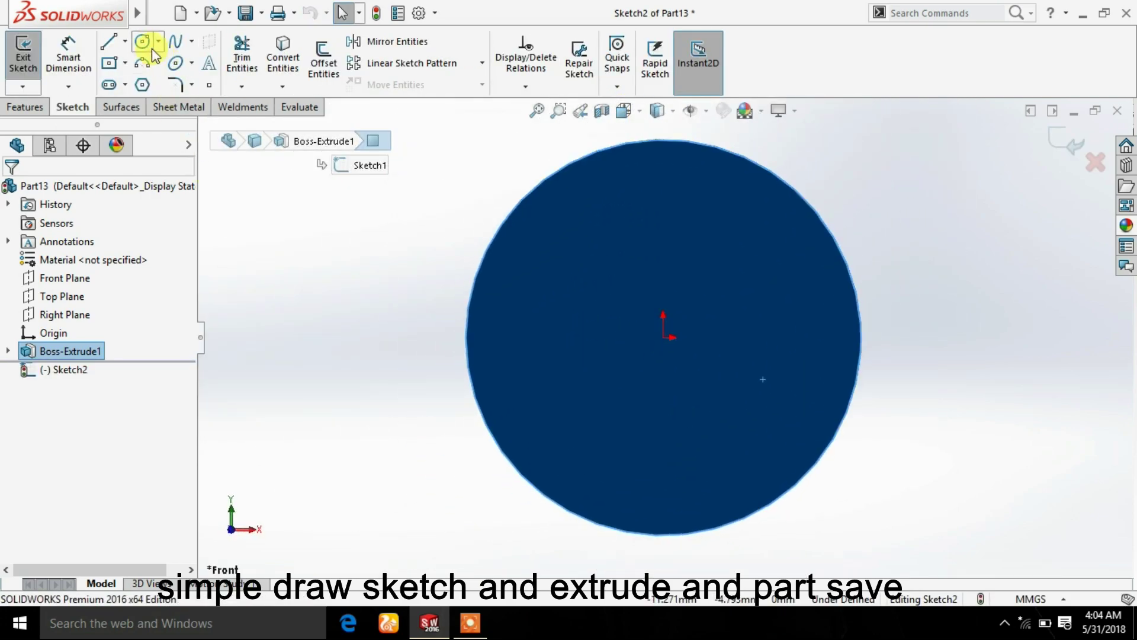
left_click(143, 42)
left_click(664, 338)
left_click(851, 229)
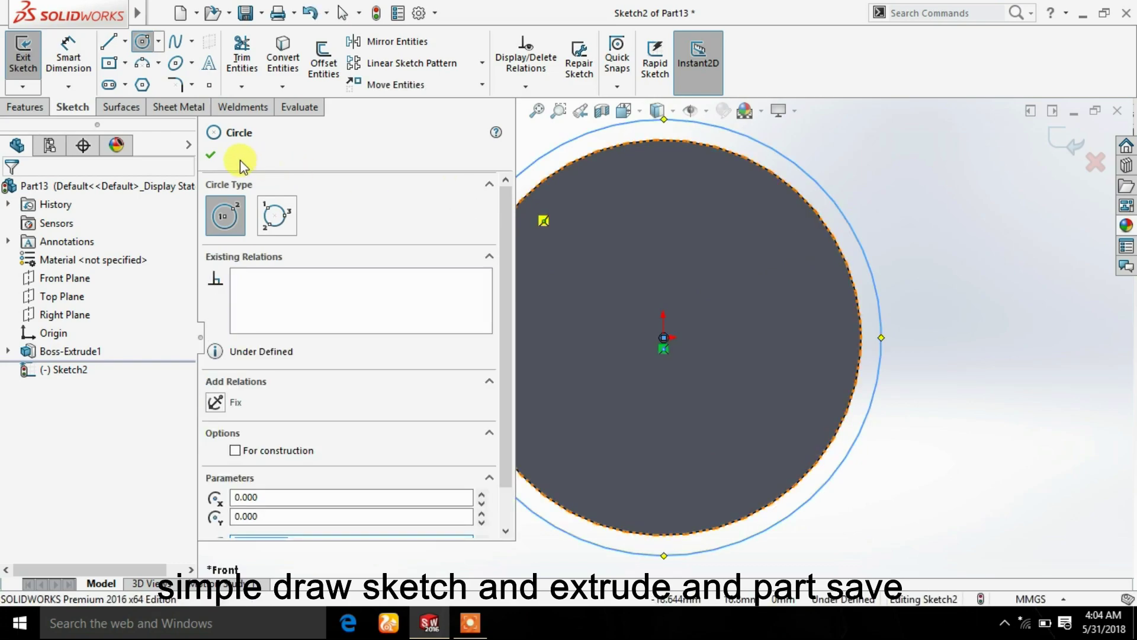
left_click(211, 155)
left_click(78, 61)
left_click(853, 230)
left_click(947, 243)
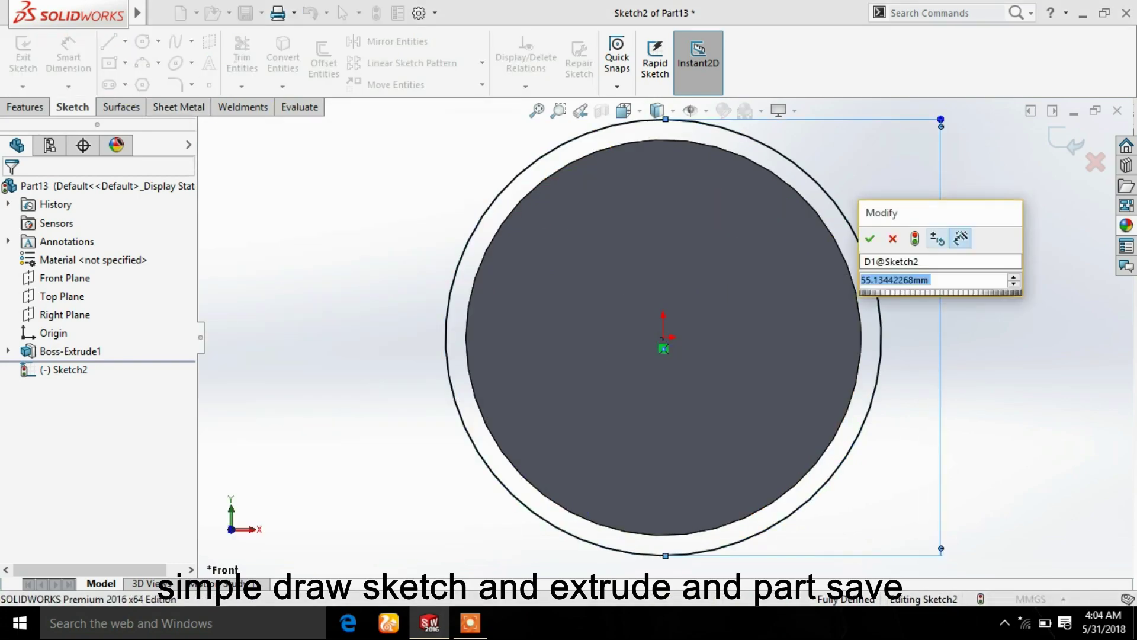
type("55")
key("Return")
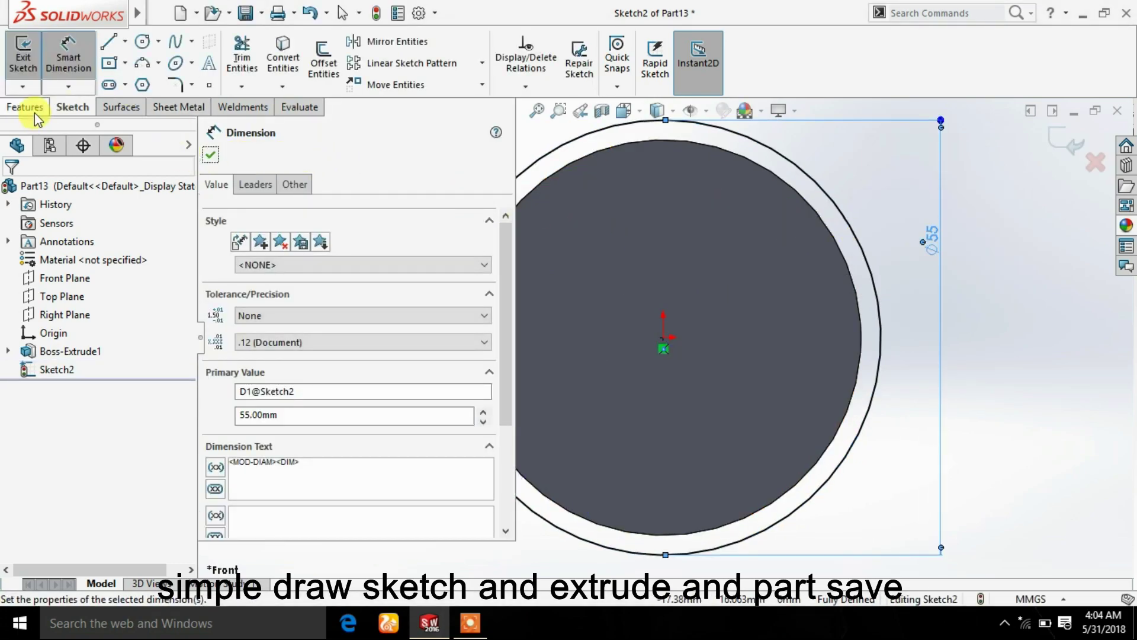
left_click(211, 155)
Extrude the Ø55 circle 5 mm into a collar
left_click(25, 106)
left_click(31, 59)
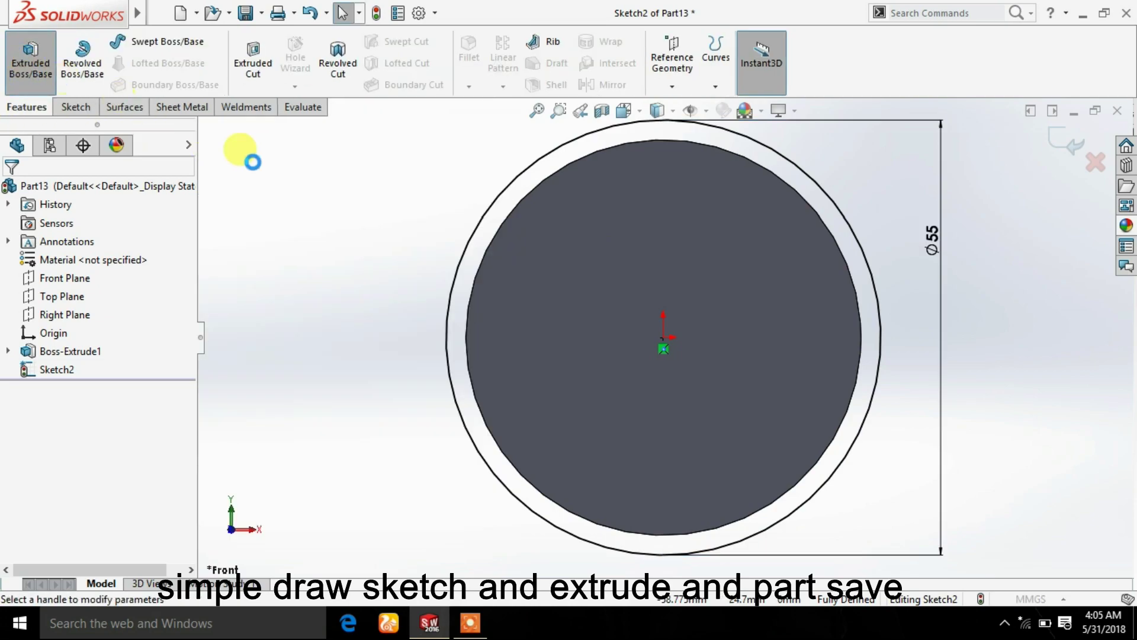
type("5.000mm")
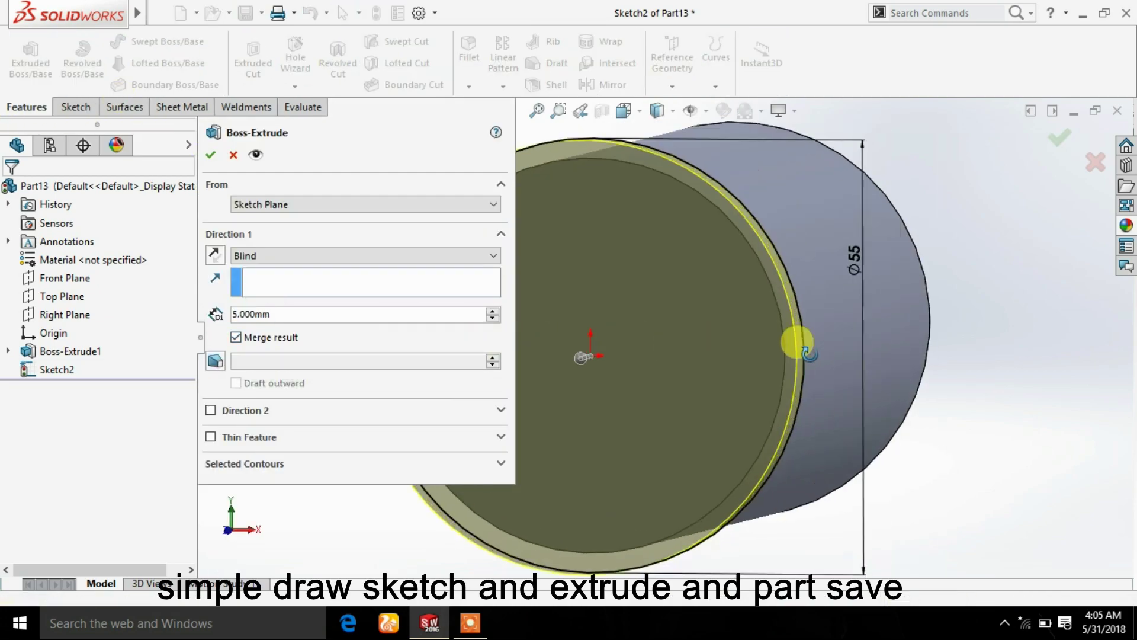
left_click(208, 157)
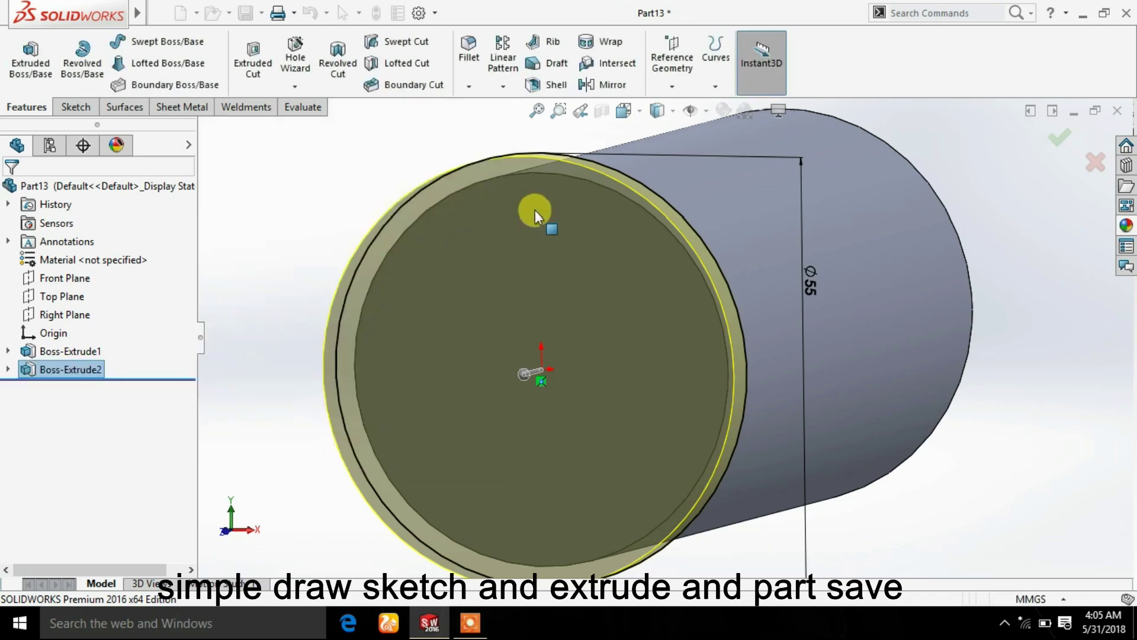
Mirror Boss-Extrude2 about the Front Plane to collar the other end
left_click(643, 90)
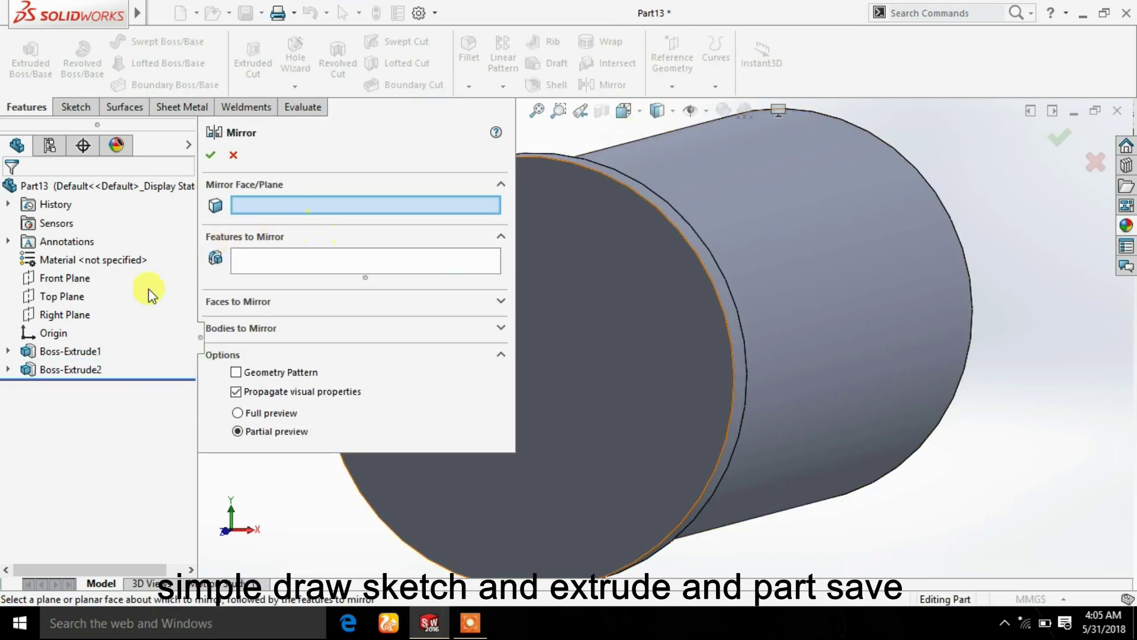
left_click(77, 284)
left_click(71, 368)
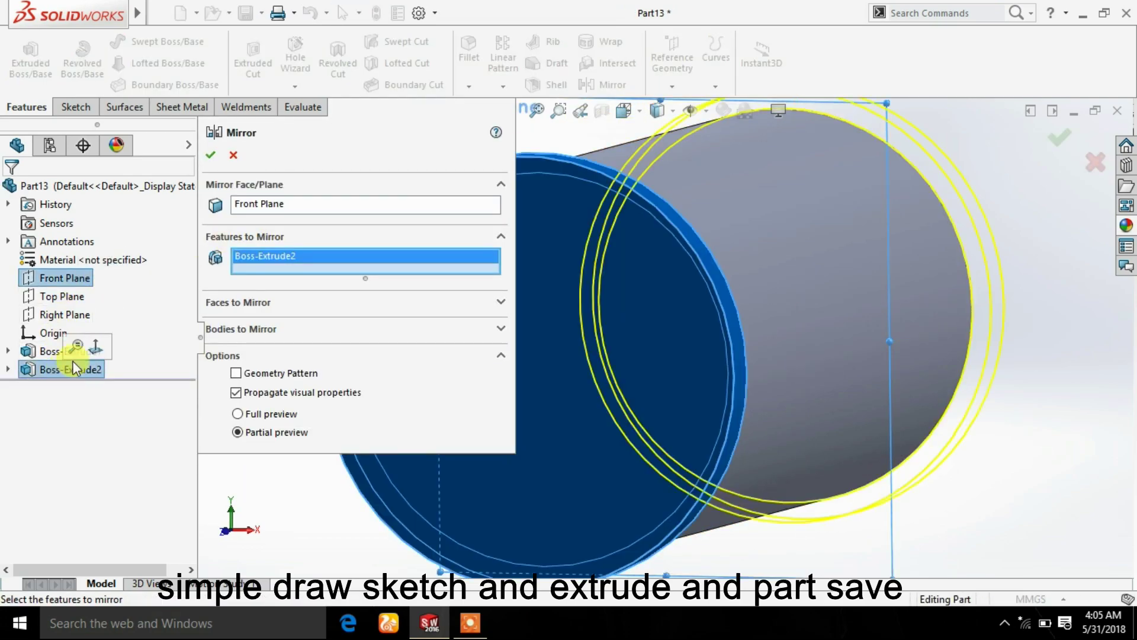
left_click(211, 154)
scroll(986, 337, "up", 3)
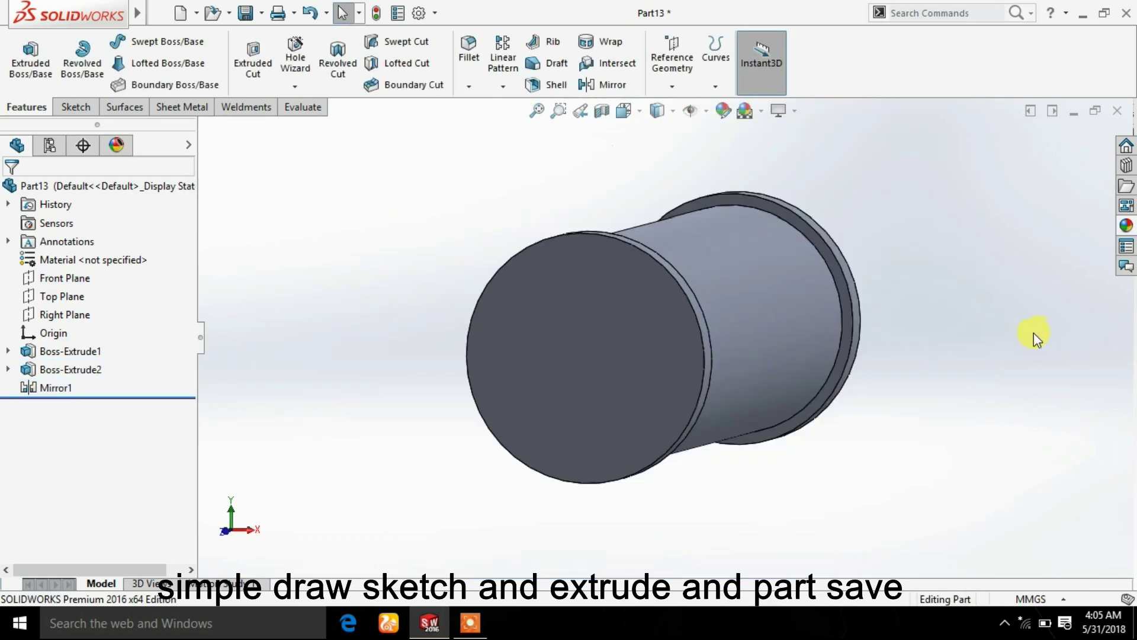
mouse_move(1052, 318)
middle_mouse_down()
mouse_move(896, 381)
mouse_move(769, 406)
middle_mouse_up()
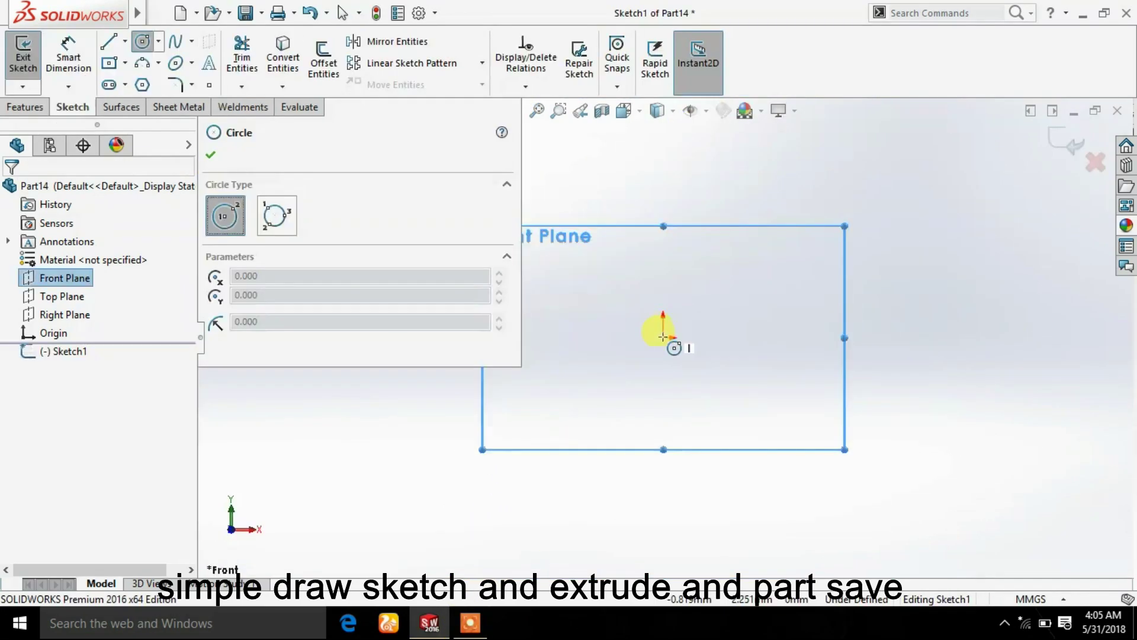
Sketch a Ø25 mm circle centred on the origin
left_click(664, 337)
left_click(753, 336)
left_click(211, 159)
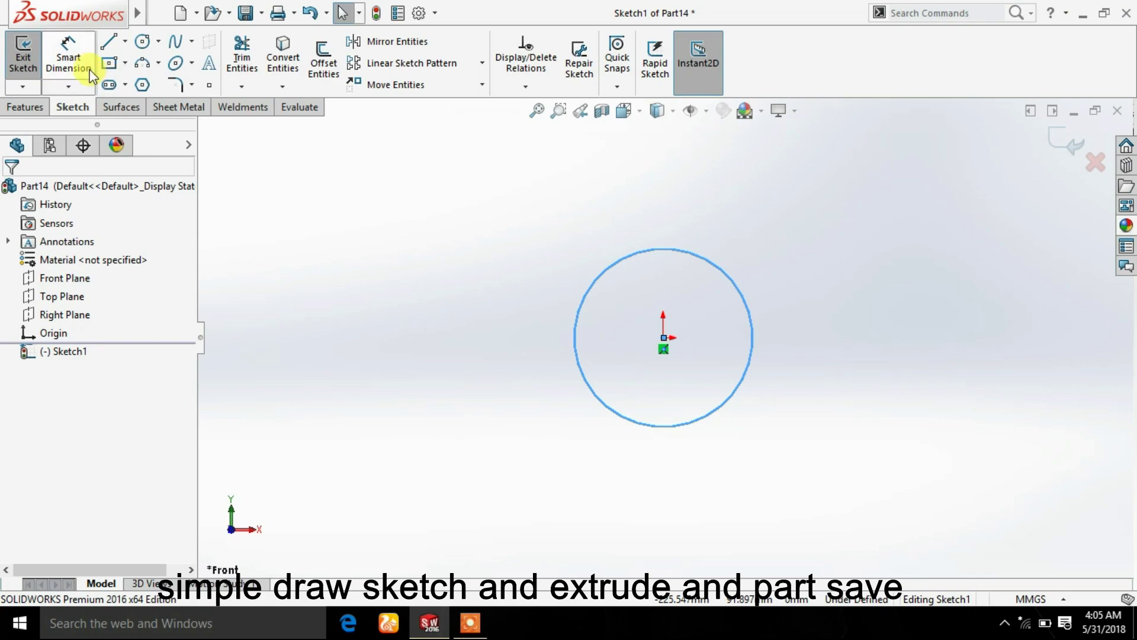
left_click(69, 56)
left_click(664, 249)
left_click(783, 219)
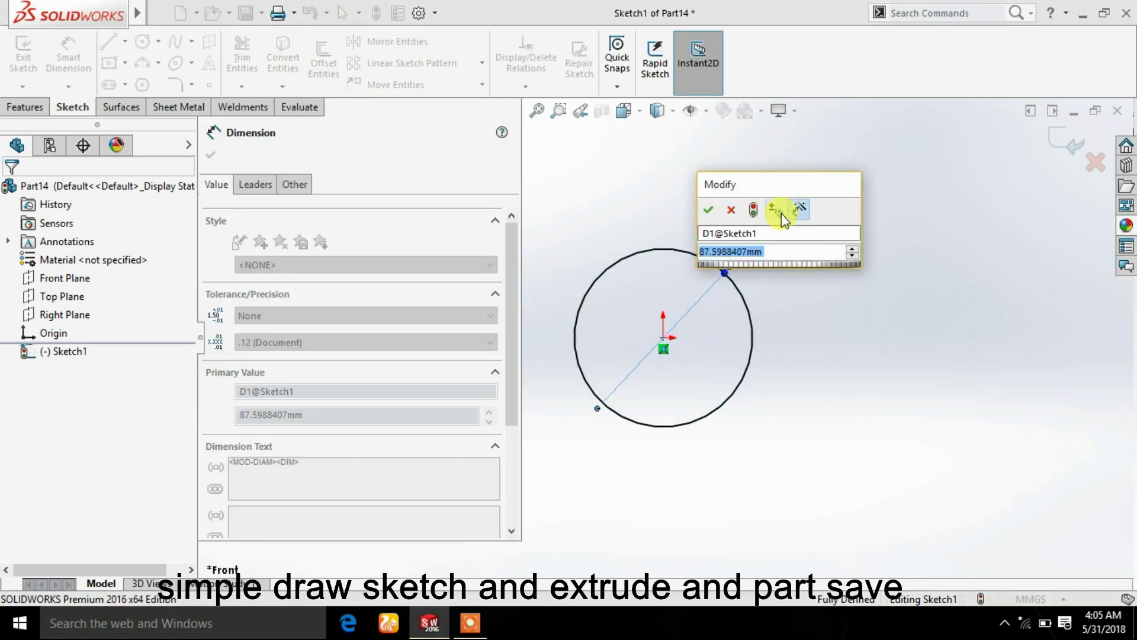
type("25")
key("Return")
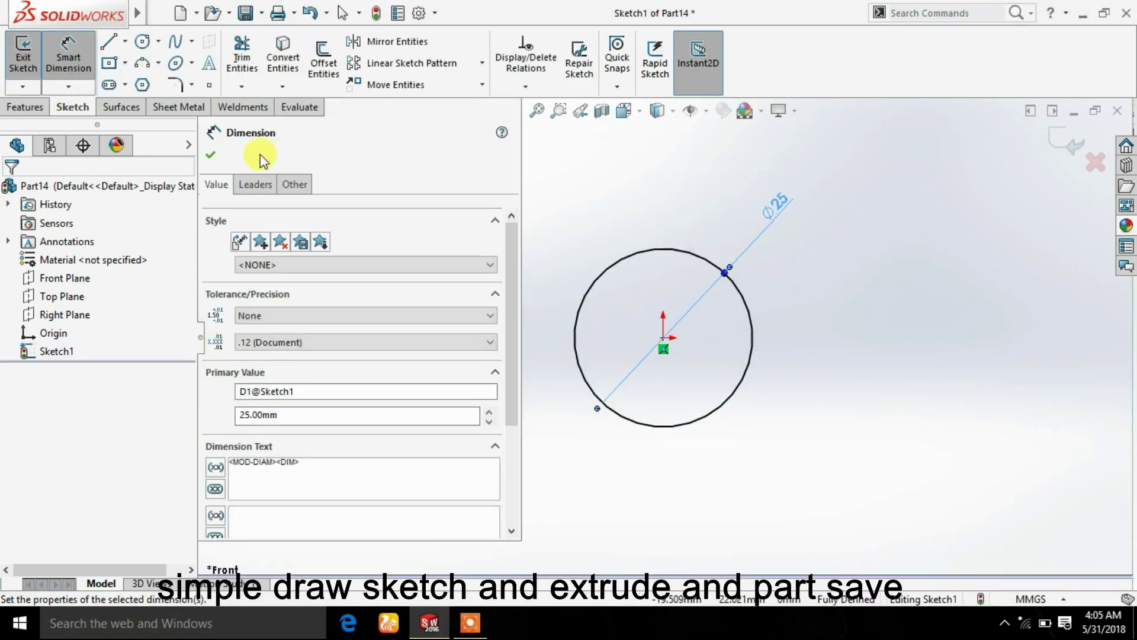
left_click(211, 154)
Extrude the circle 95 mm Mid Plane from the sketch plane, then sketch on its end face
left_click(26, 107)
left_click(43, 81)
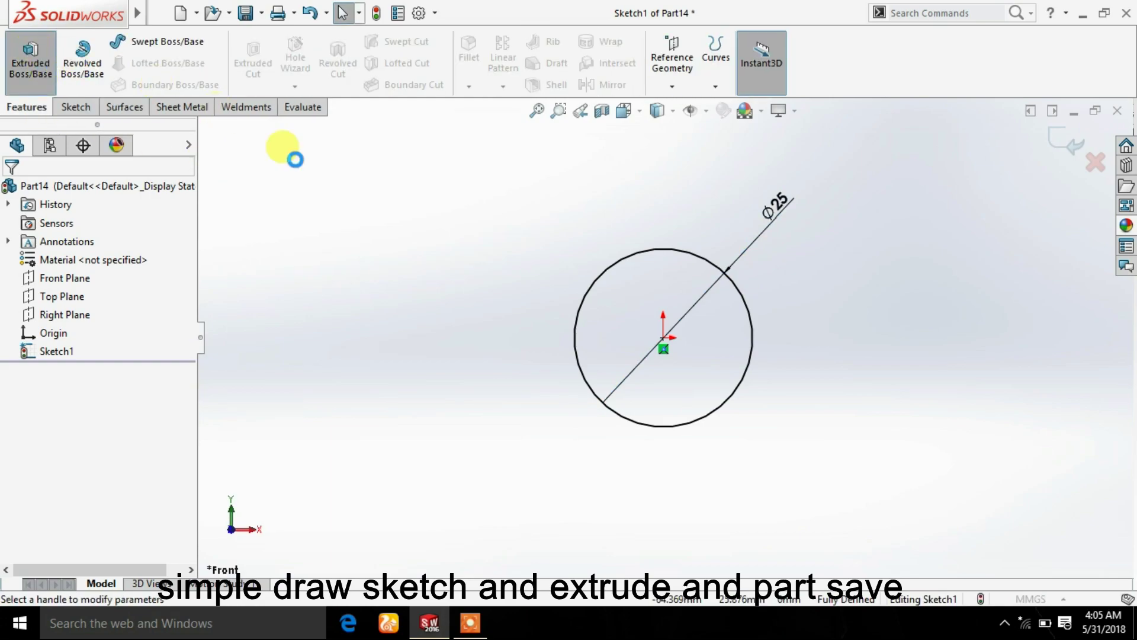
left_click(456, 210)
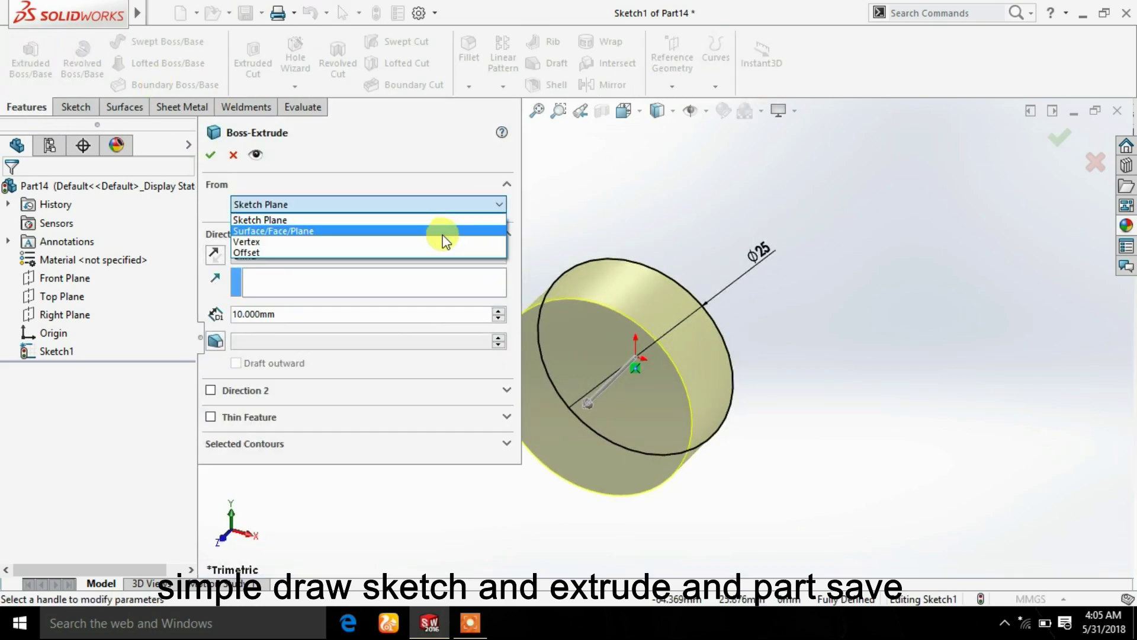
left_click(450, 208)
left_click(422, 255)
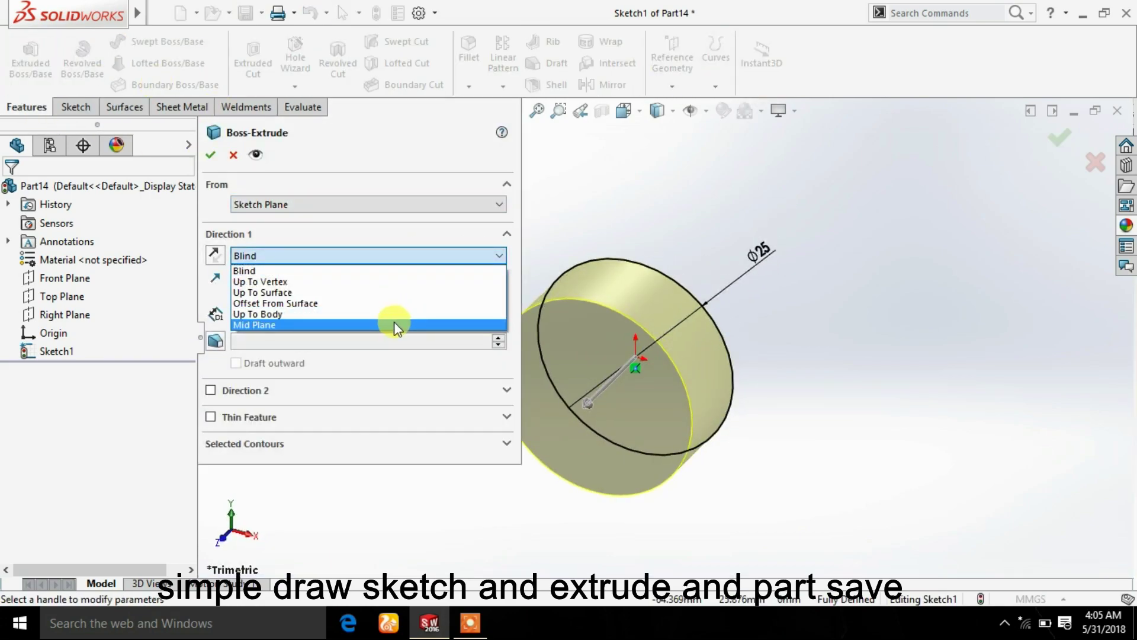
left_click(393, 324)
type("95")
key("Return")
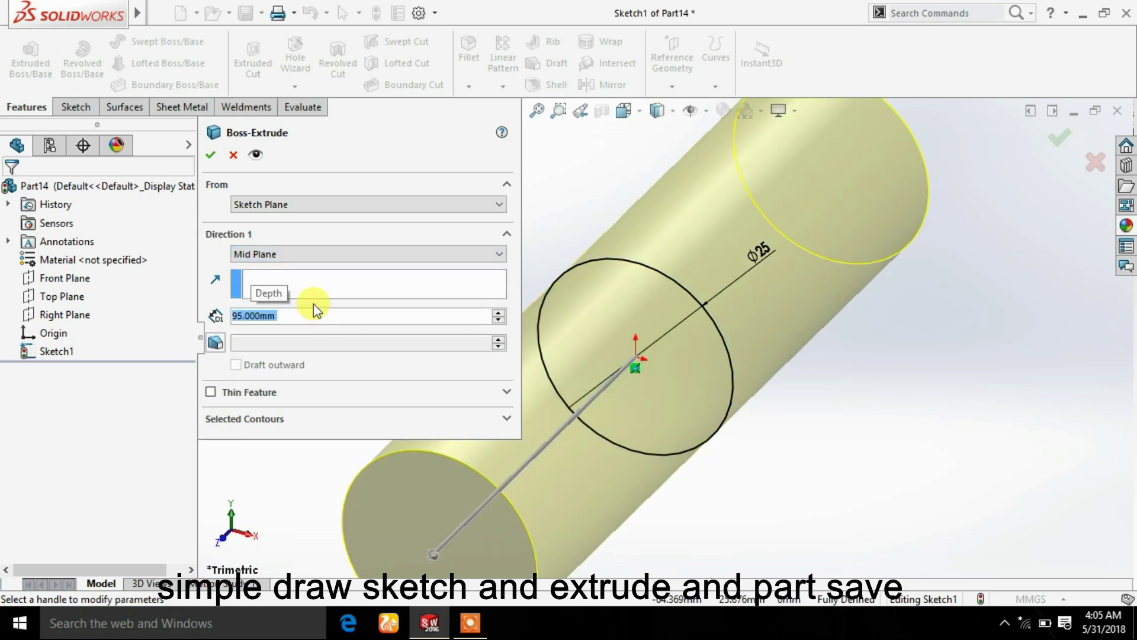
left_click(213, 155)
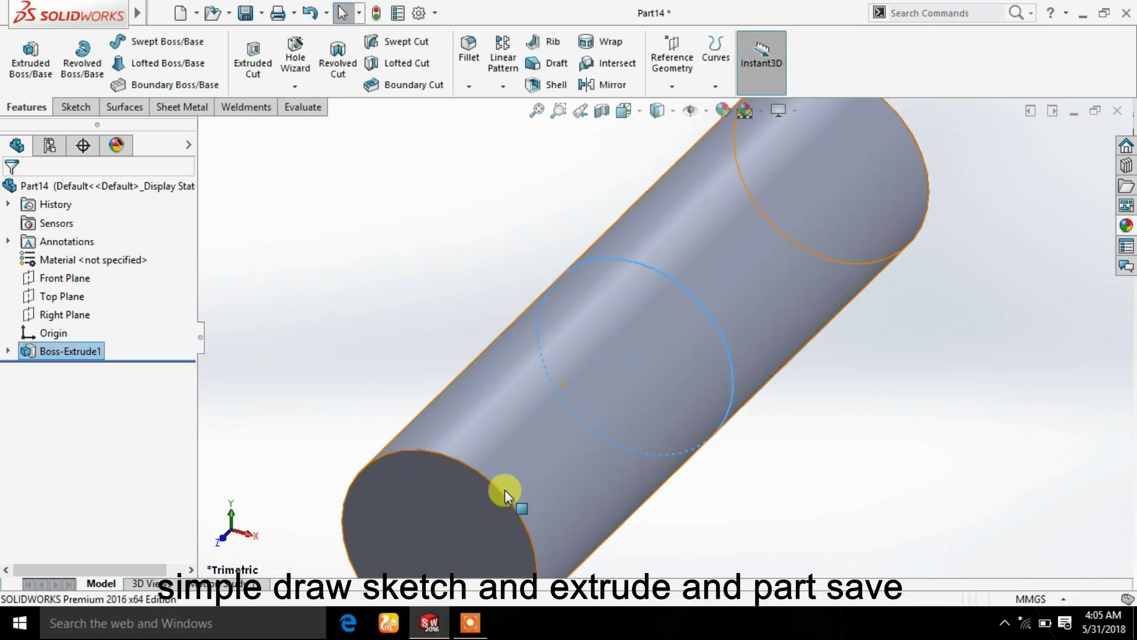
left_click(456, 506)
left_click(523, 456)
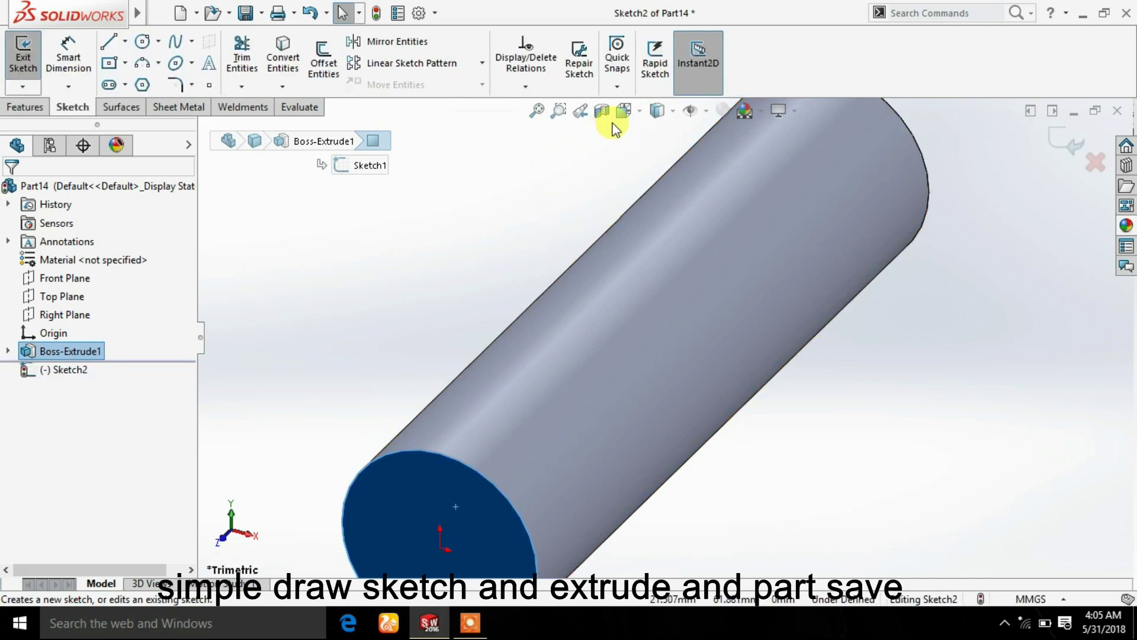
Viewing the end face normal, sketch a Ø30 mm circle centred on it
left_click(624, 111)
key("ctrl+8")
left_click(142, 41)
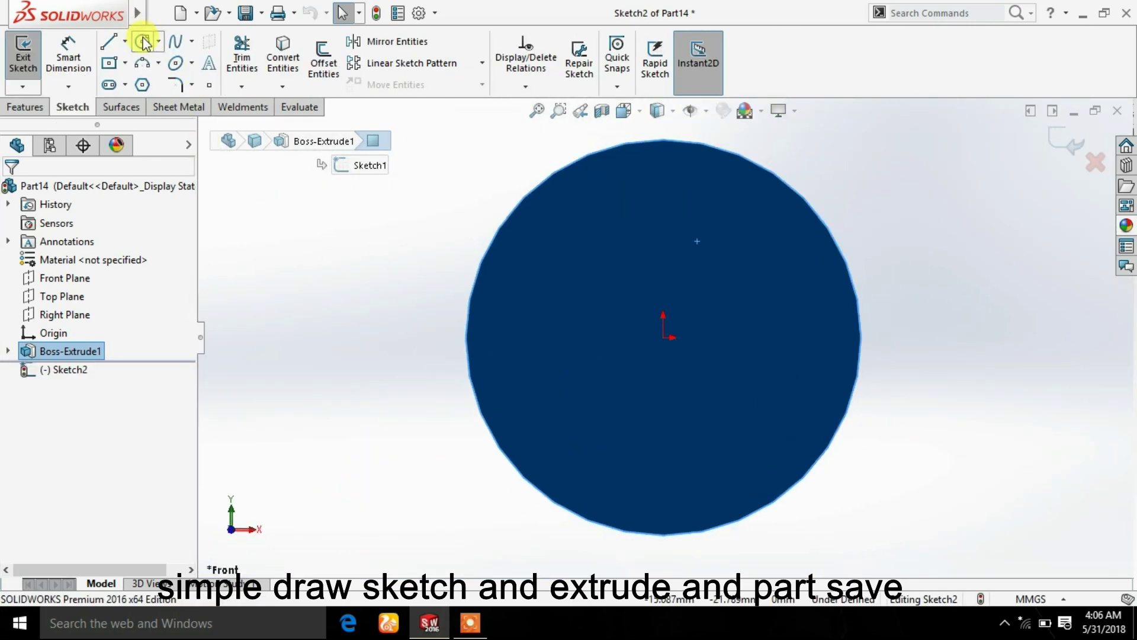
left_click(665, 339)
left_click(851, 218)
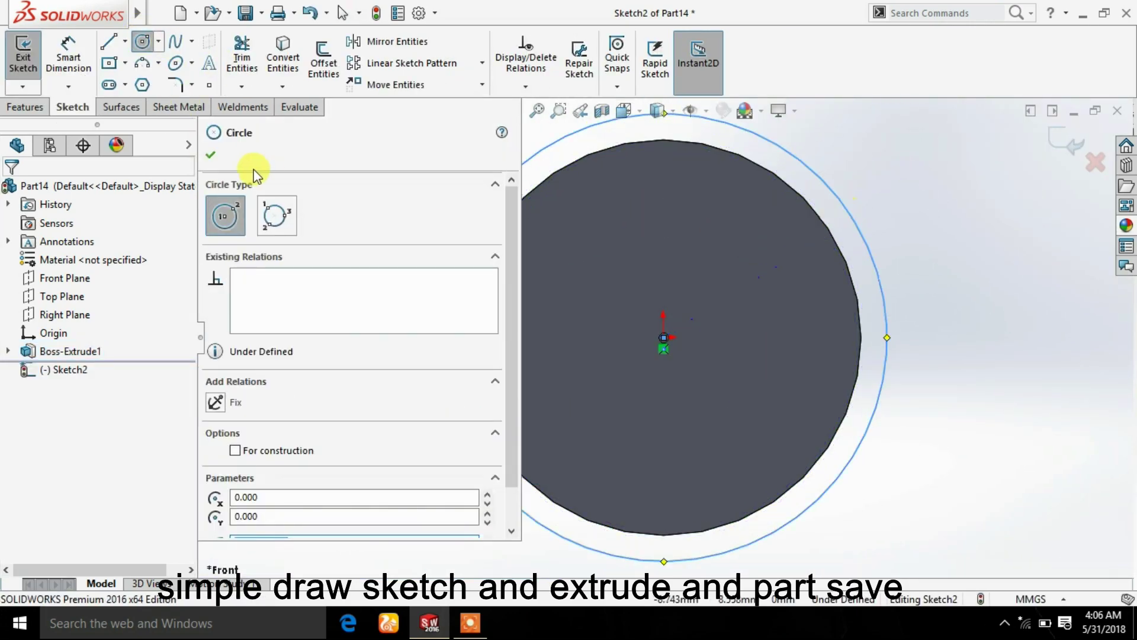
left_click(215, 154)
left_click(76, 69)
left_click(850, 210)
left_click(914, 224)
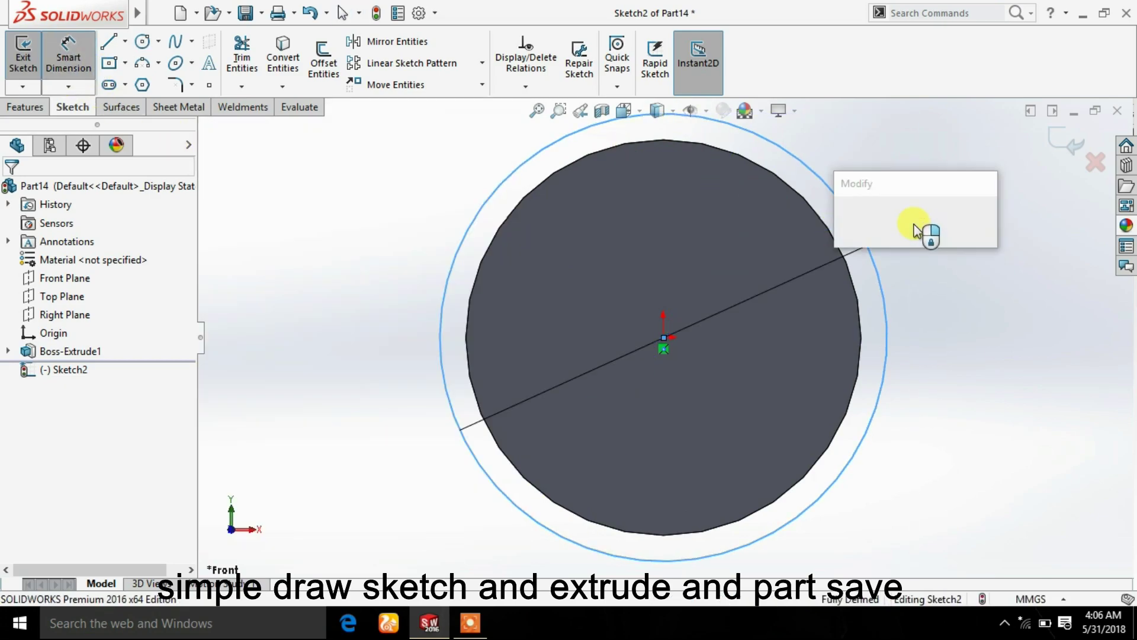
type("30")
left_click(846, 219)
left_click(210, 154)
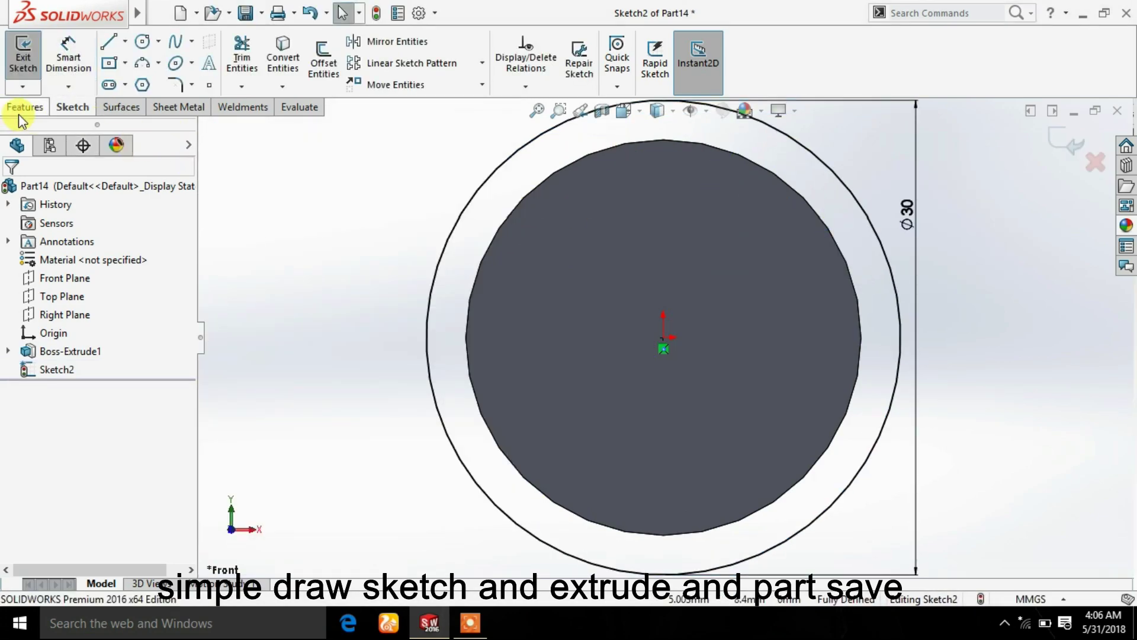
Extrude the Ø30 circle 5 mm into a collar
left_click(25, 106)
left_click(31, 62)
type("5")
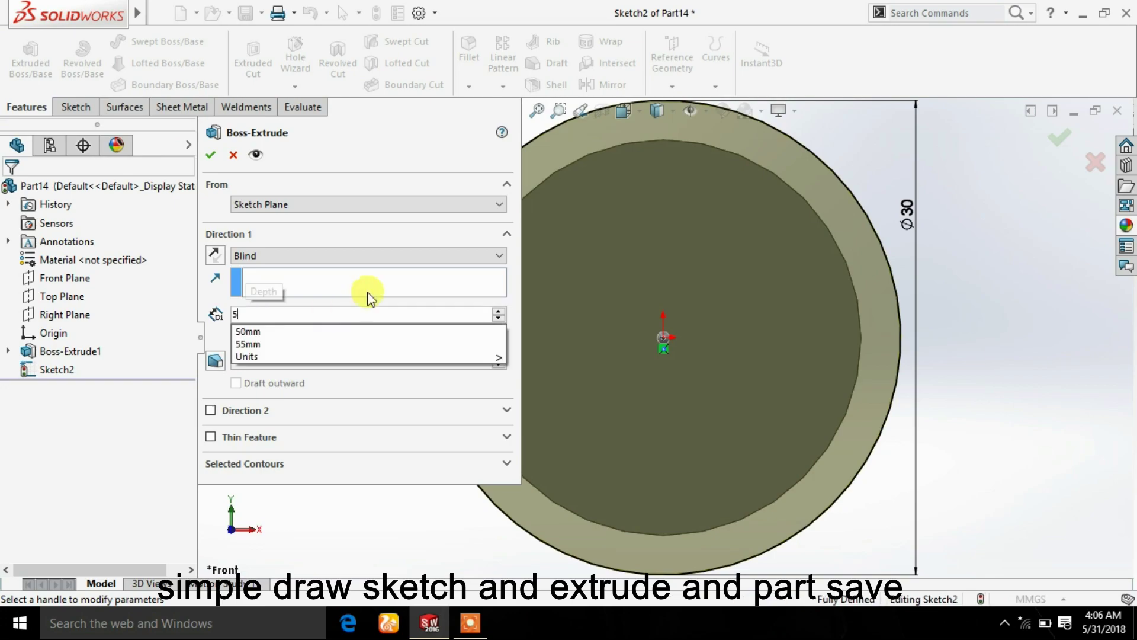
key("Return")
left_click(211, 154)
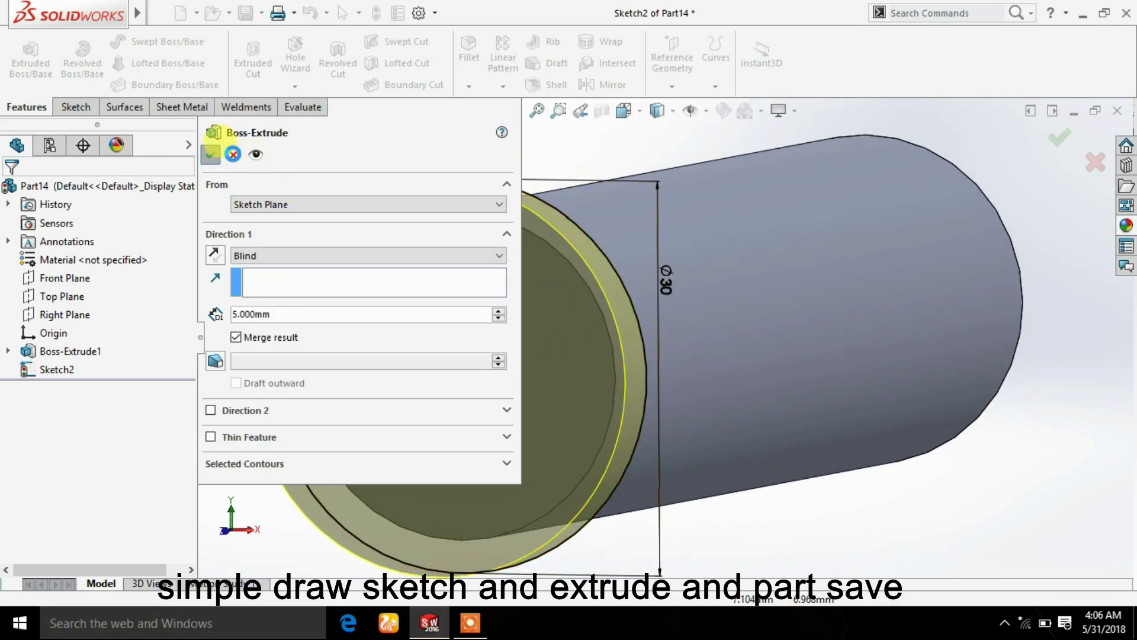
Mirror the collar about the Front Plane as Mirror1
left_click(603, 88)
scroll(681, 255, "up", 5)
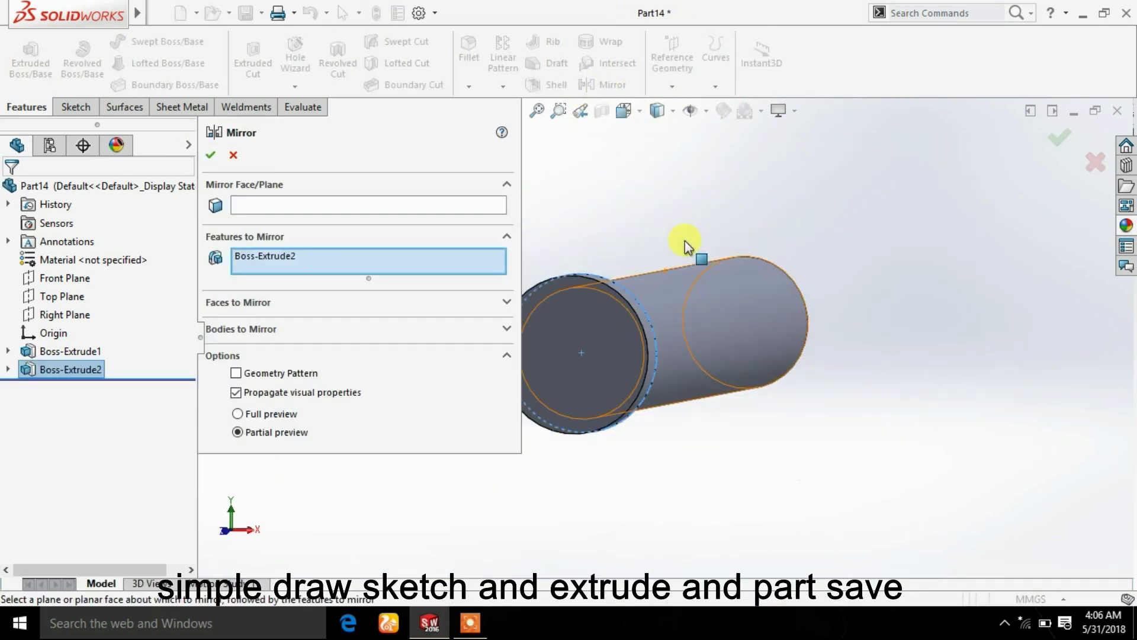
left_click(274, 208)
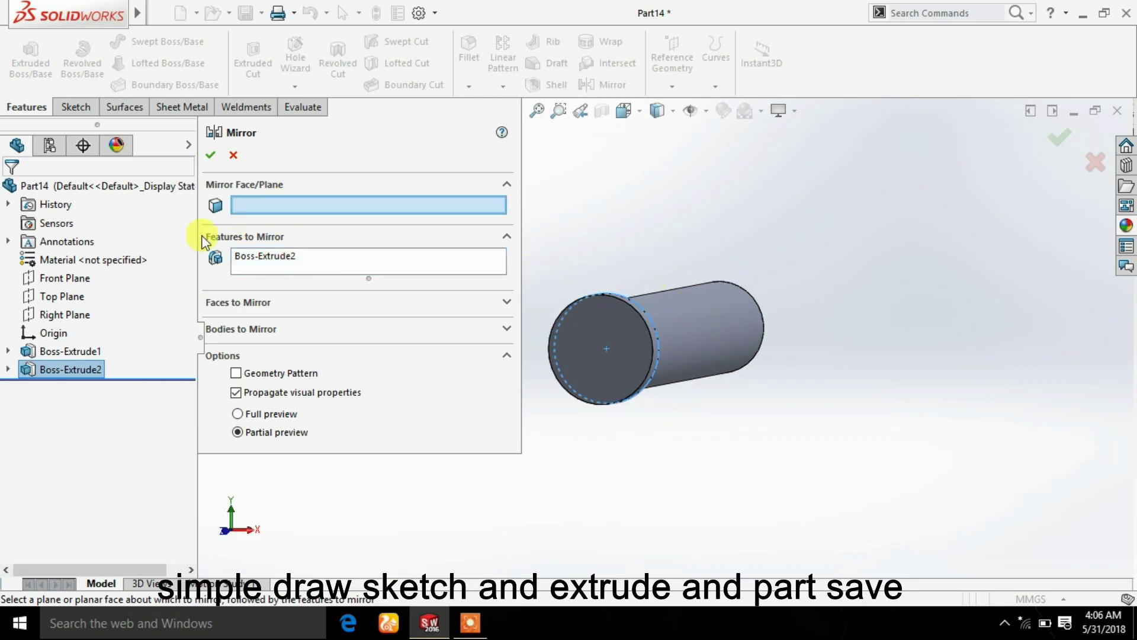
left_click(88, 279)
left_click(211, 155)
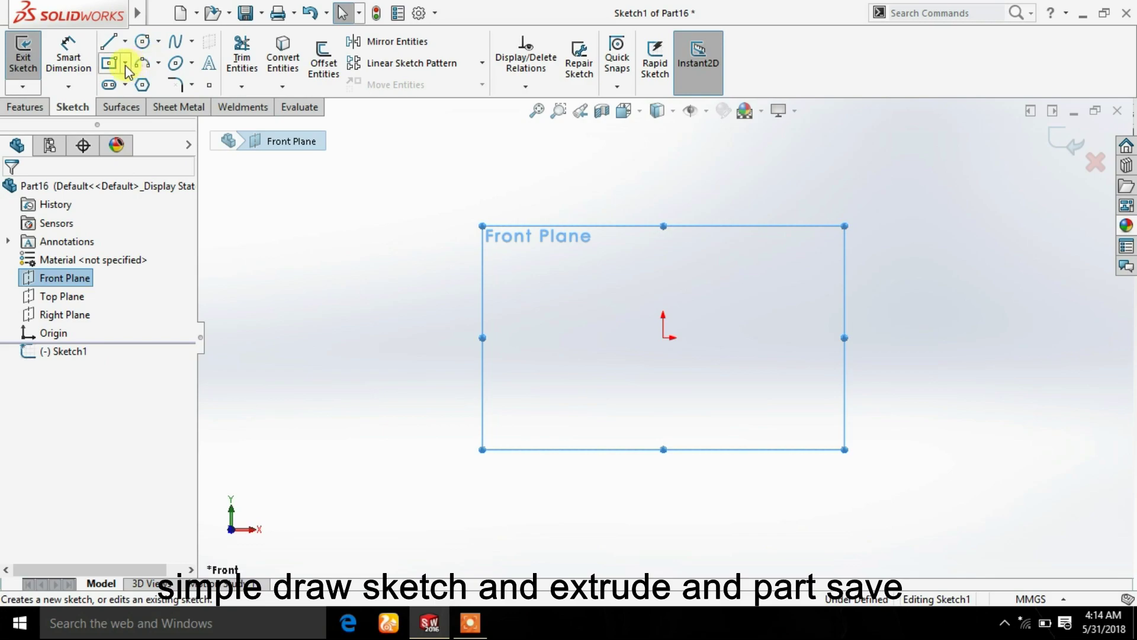
Draw a centre rectangle centred on the origin
left_click(113, 62)
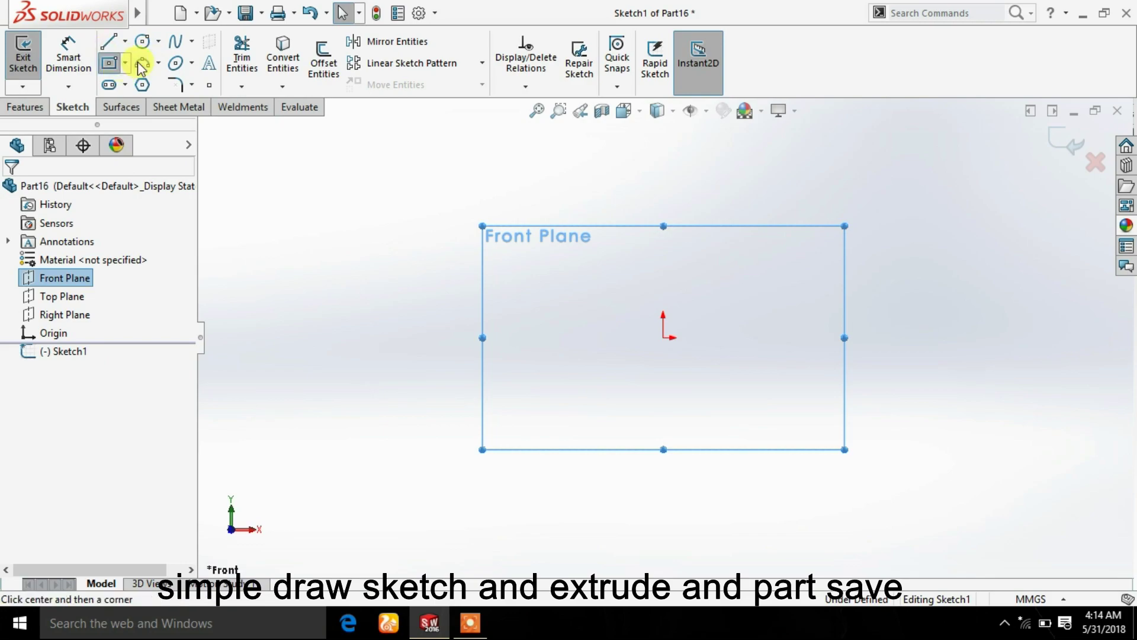
left_click(663, 338)
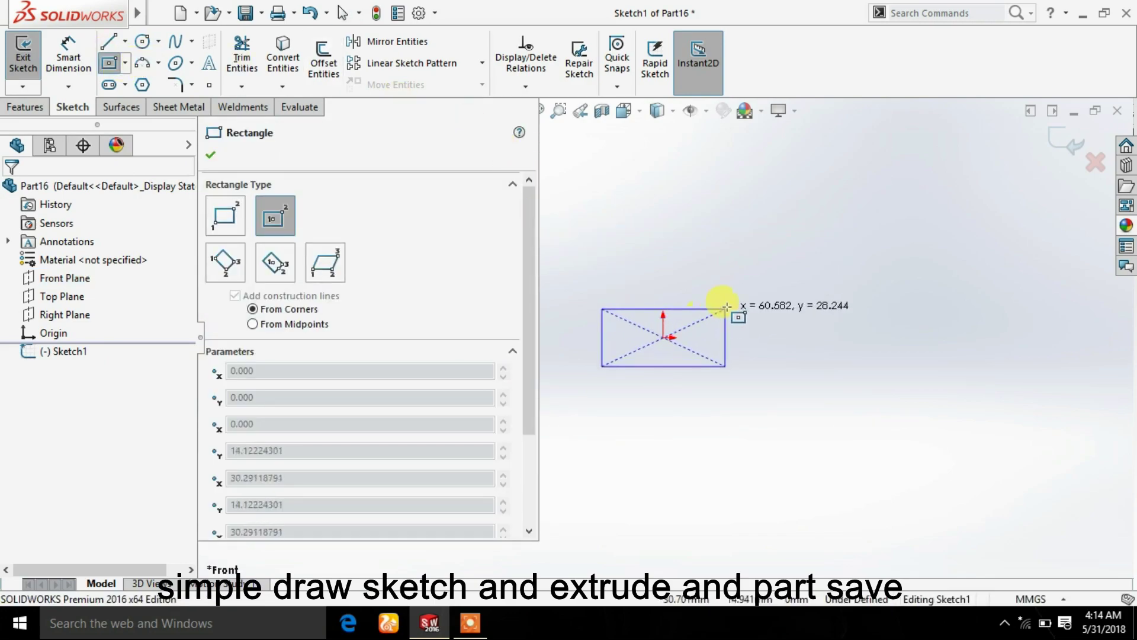
left_click(747, 266)
left_click(211, 155)
Dimension the rectangle to 60 mm wide by 60 mm high
left_click(89, 63)
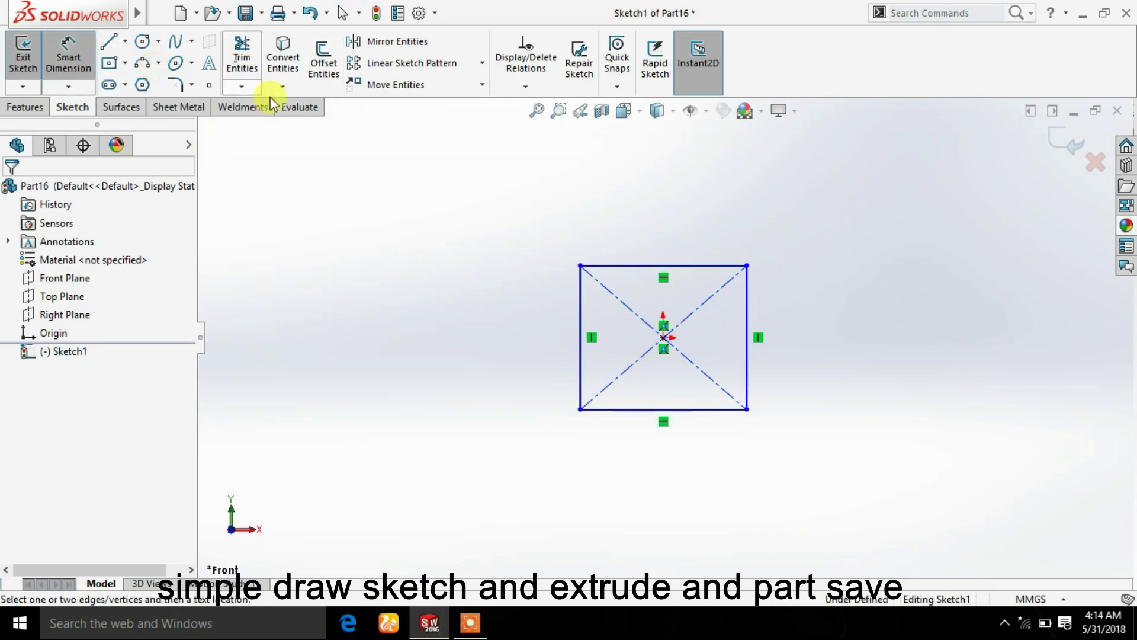
left_click(624, 266)
left_click(619, 225)
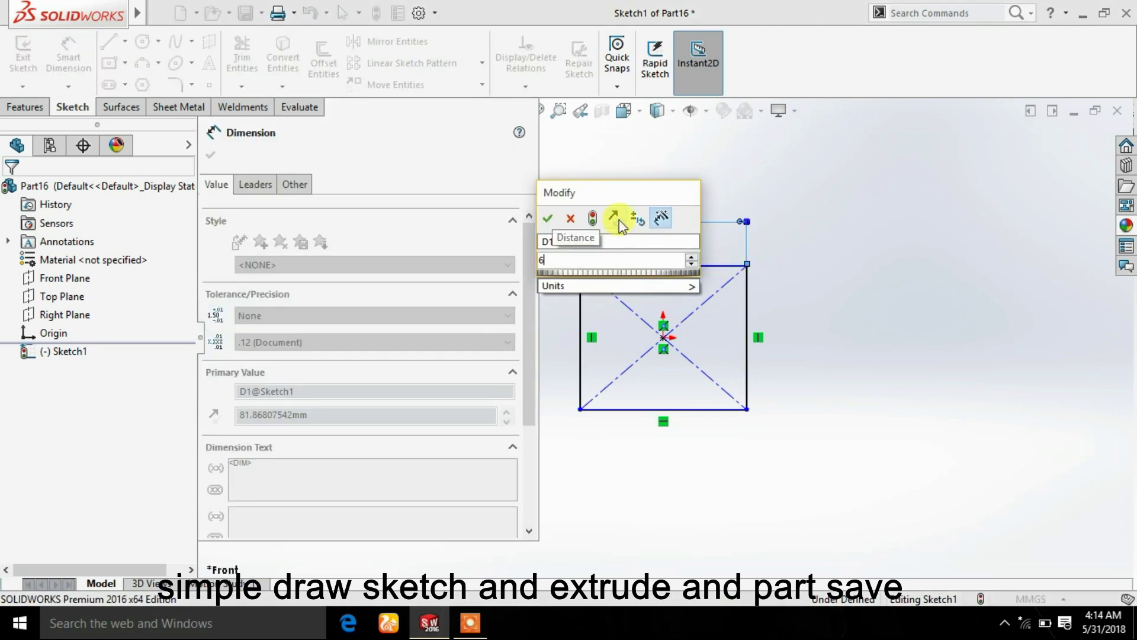
type("60")
key("Return")
left_click(747, 300)
left_click(797, 302)
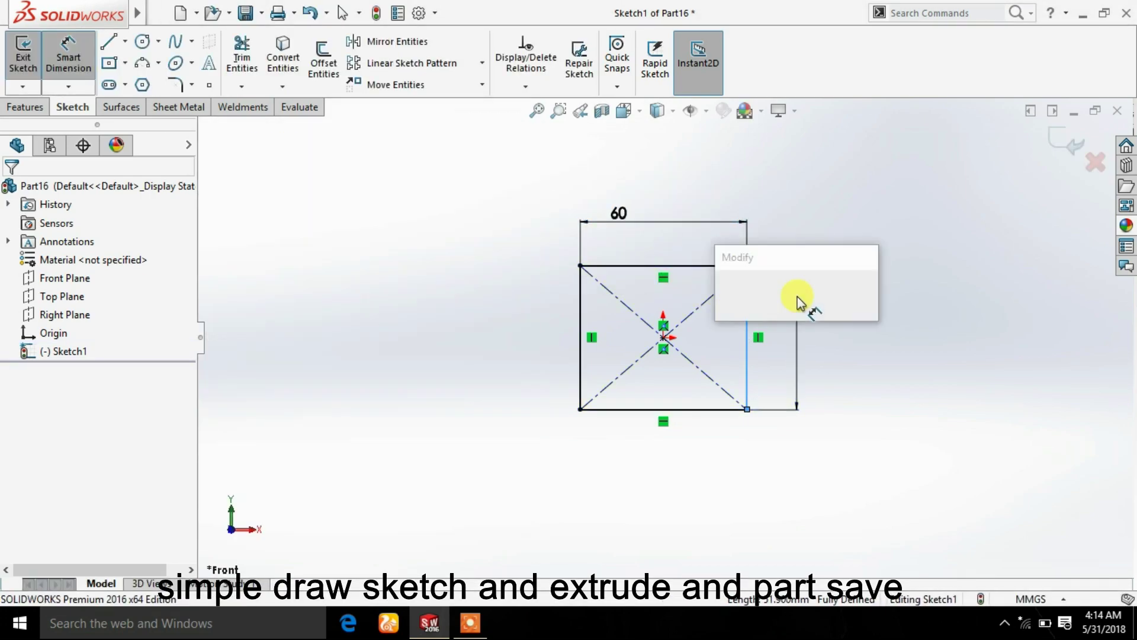
type("60")
key("Return")
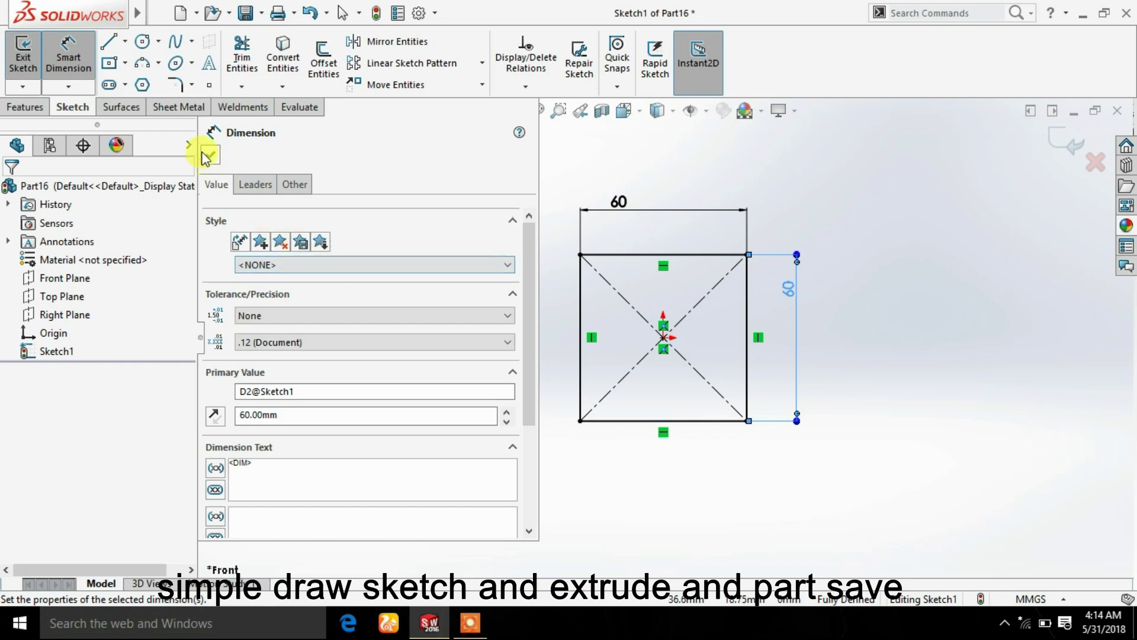
left_click(207, 156)
Extrude the square 55 mm Mid Plane into a block
left_click(25, 108)
left_click(30, 59)
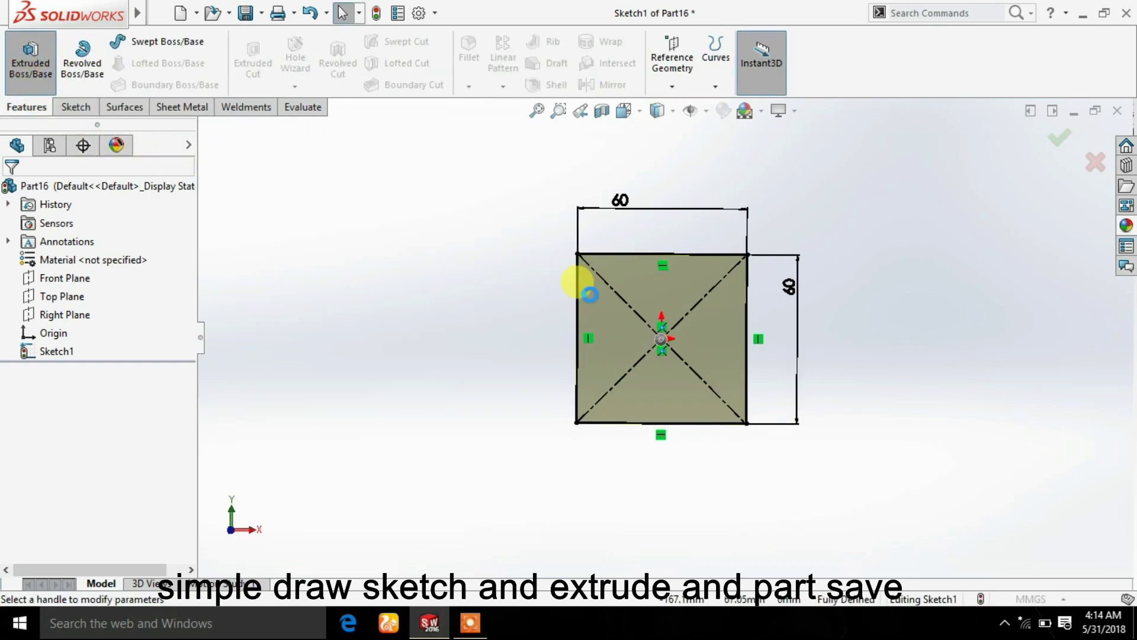
left_click(320, 256)
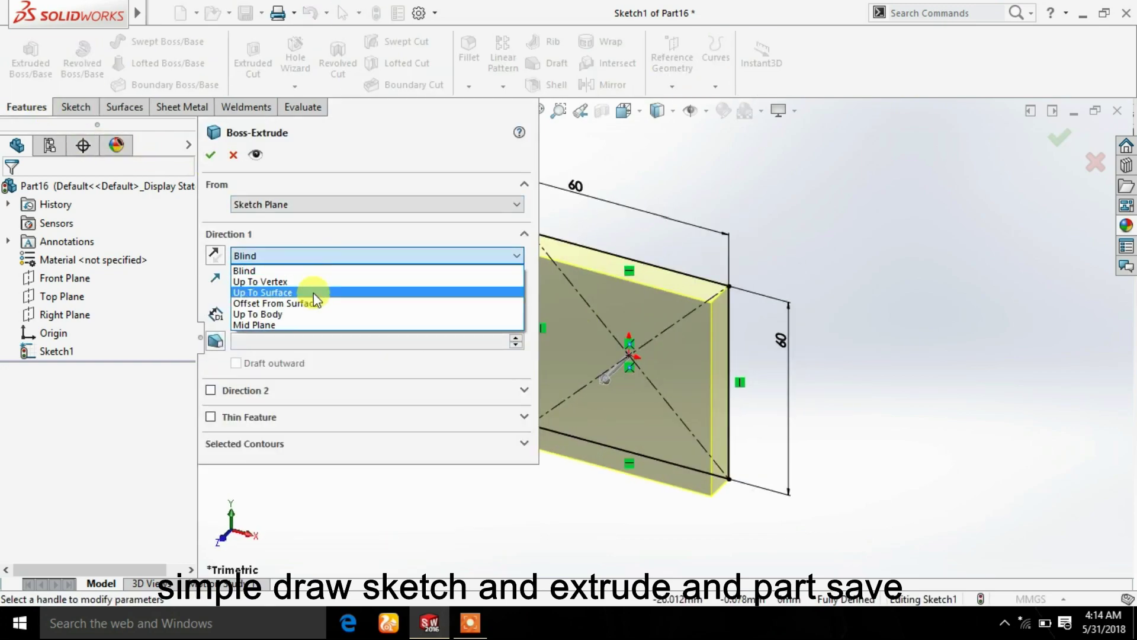
left_click(311, 325)
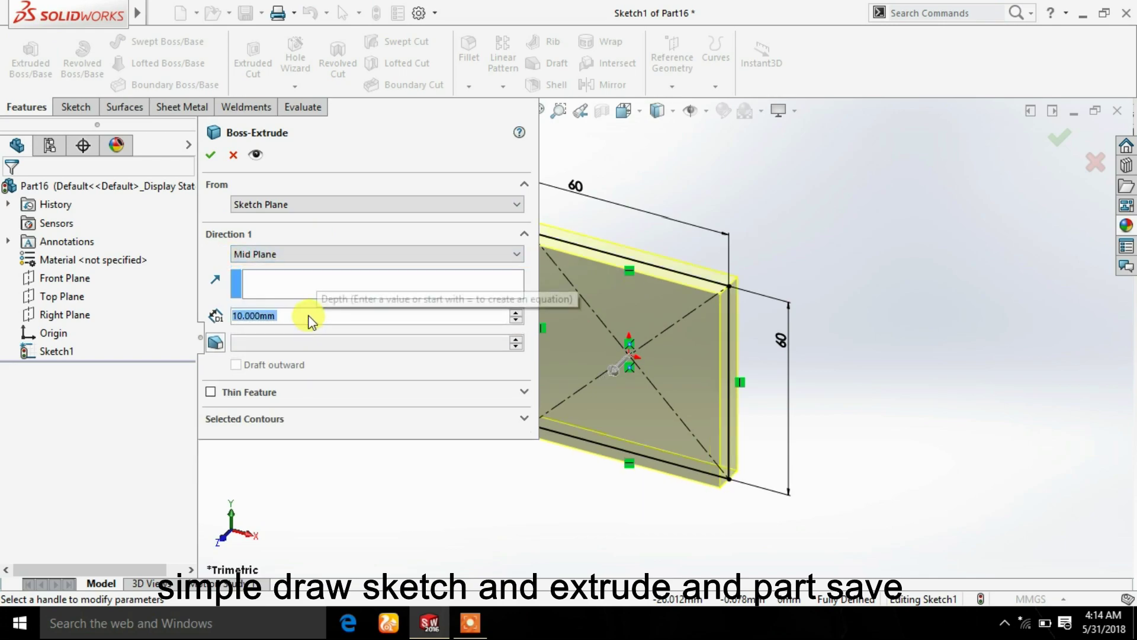
type("55")
key("Return")
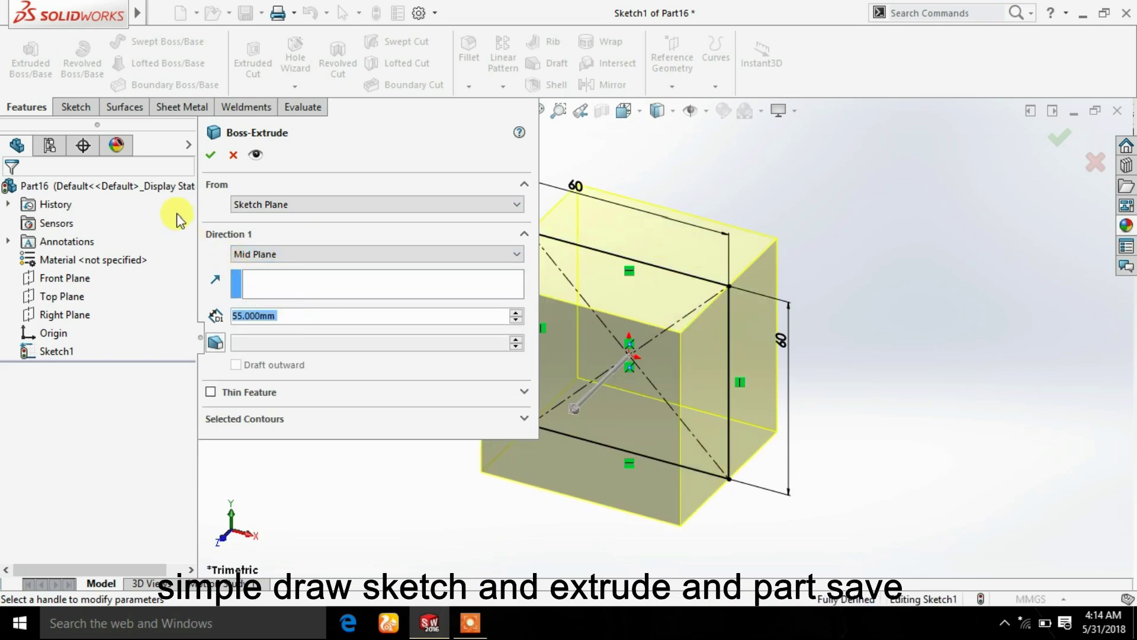
key("Return")
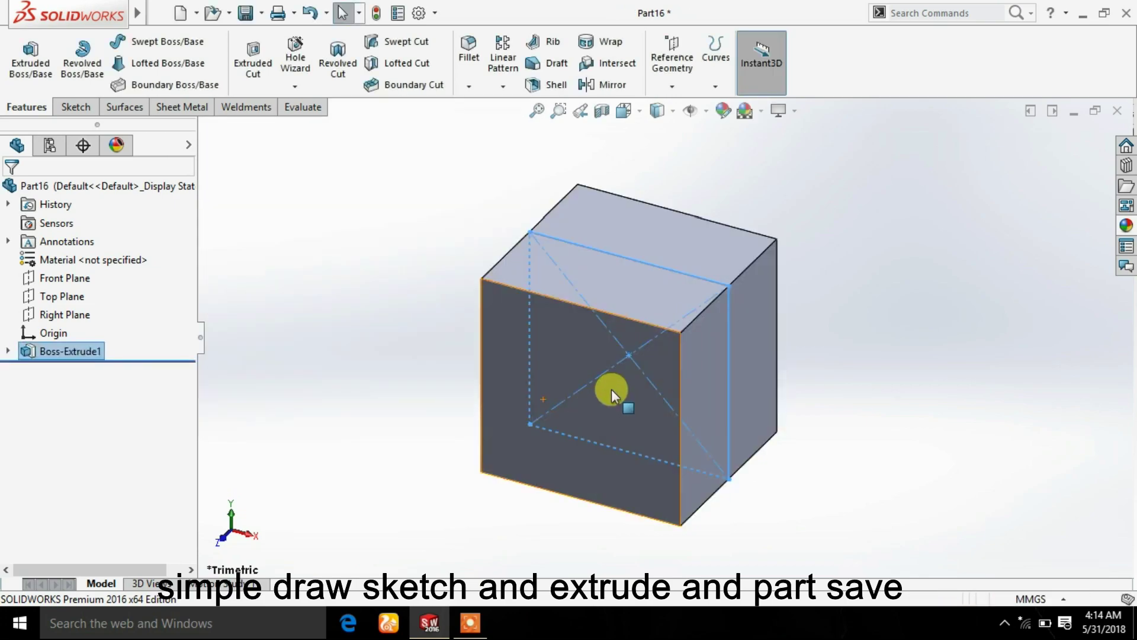
left_click(611, 390)
Sketch a circle centred at the origin on the block's front face, viewed Normal To
left_click(688, 343)
left_click(624, 111)
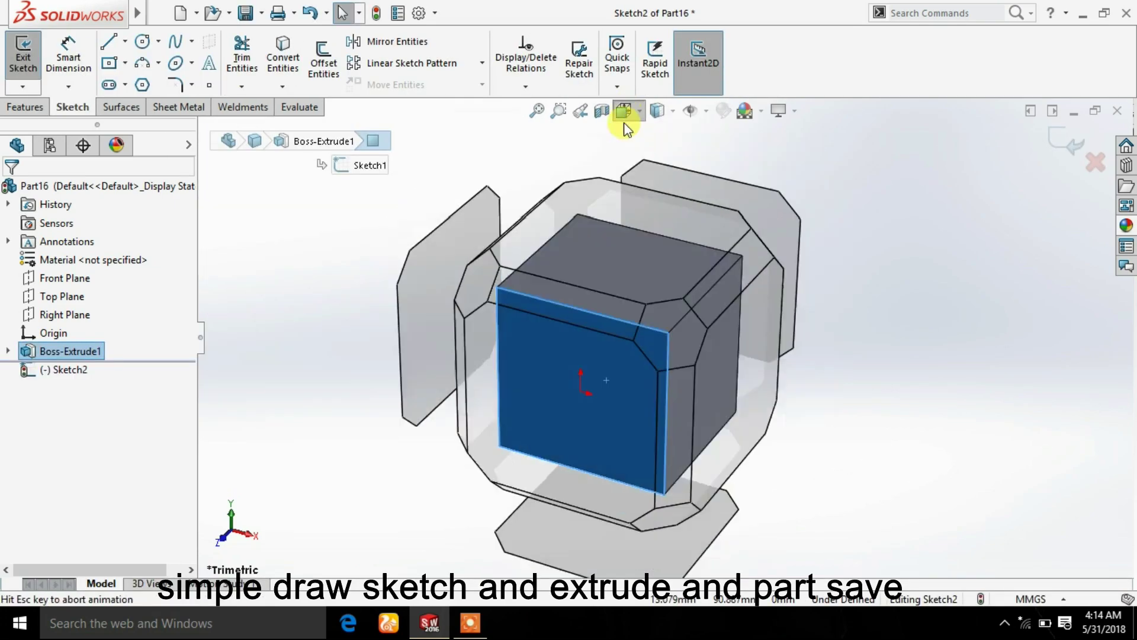
left_click(600, 372)
left_click(142, 42)
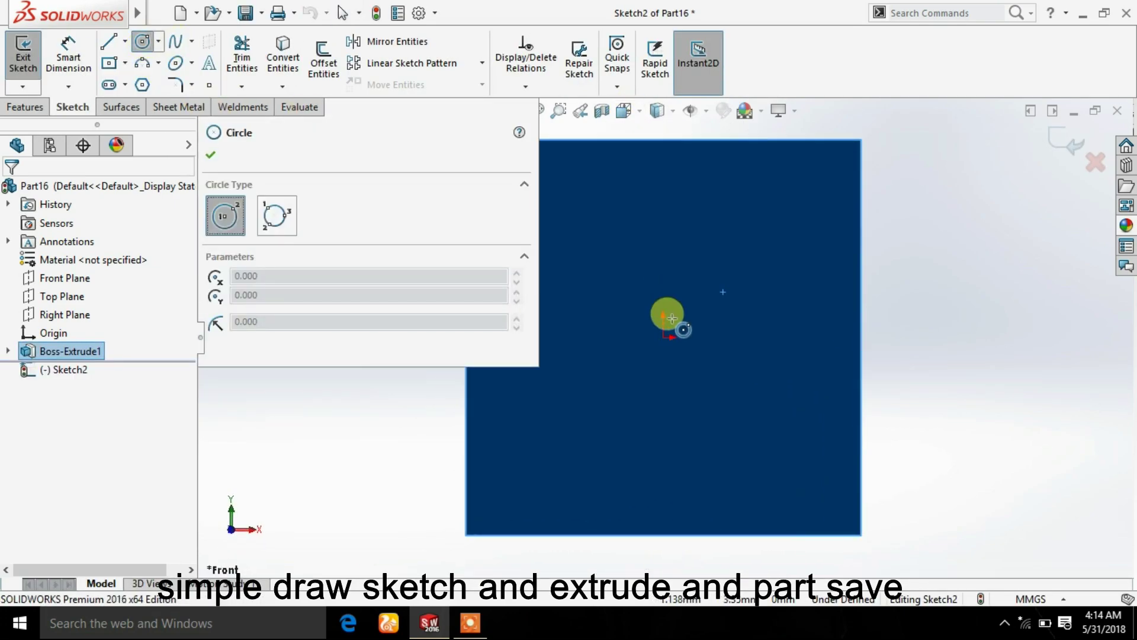
left_click(664, 337)
left_click(773, 337)
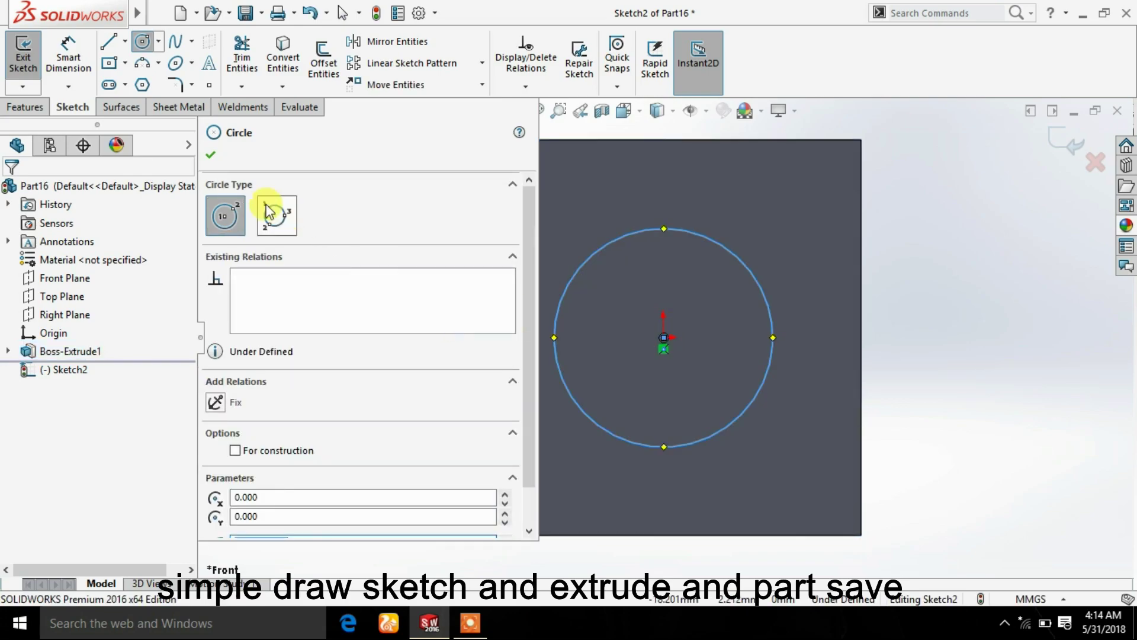
left_click(208, 156)
Dimension the circle's diameter to 50 mm, correcting the initial 20 mm entry
left_click(76, 59)
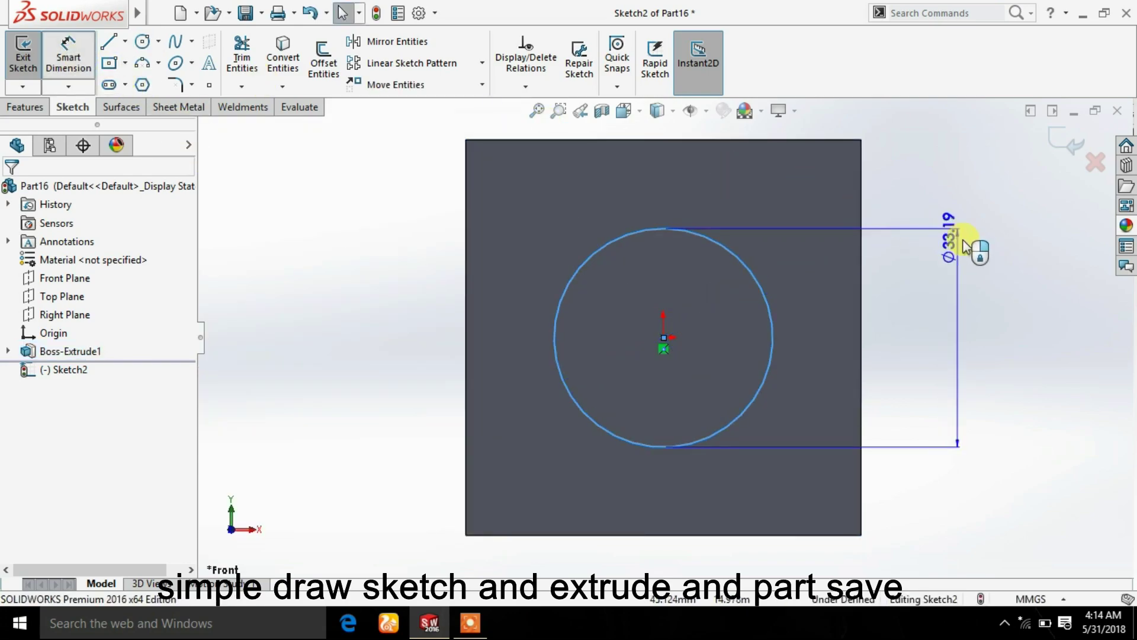
left_click(965, 240)
type("20")
key("Return")
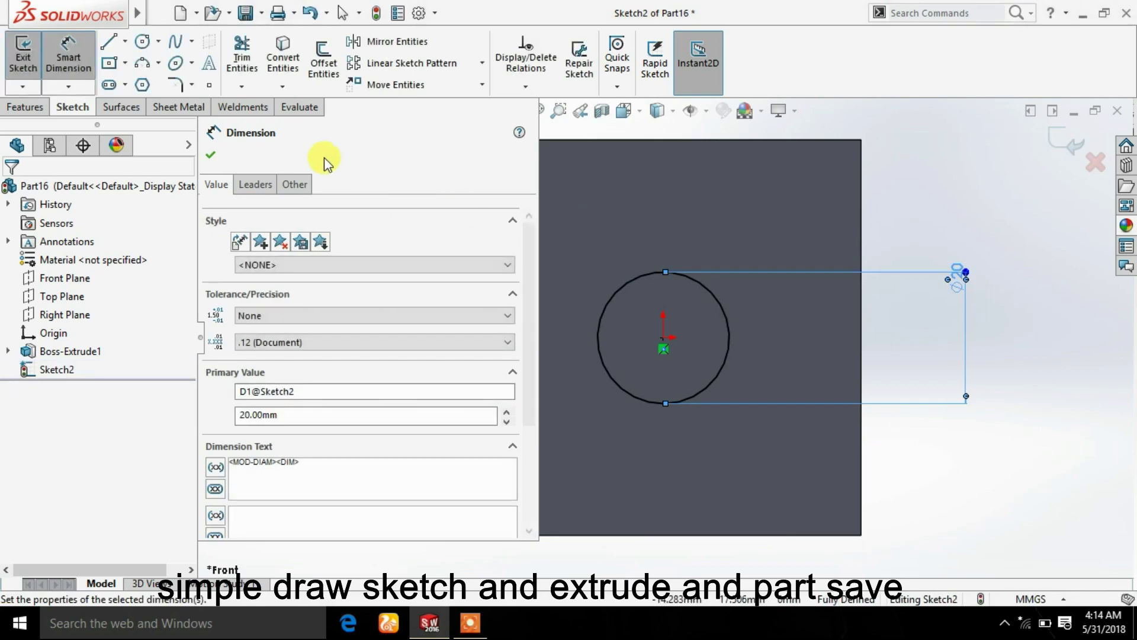
double_click(956, 273)
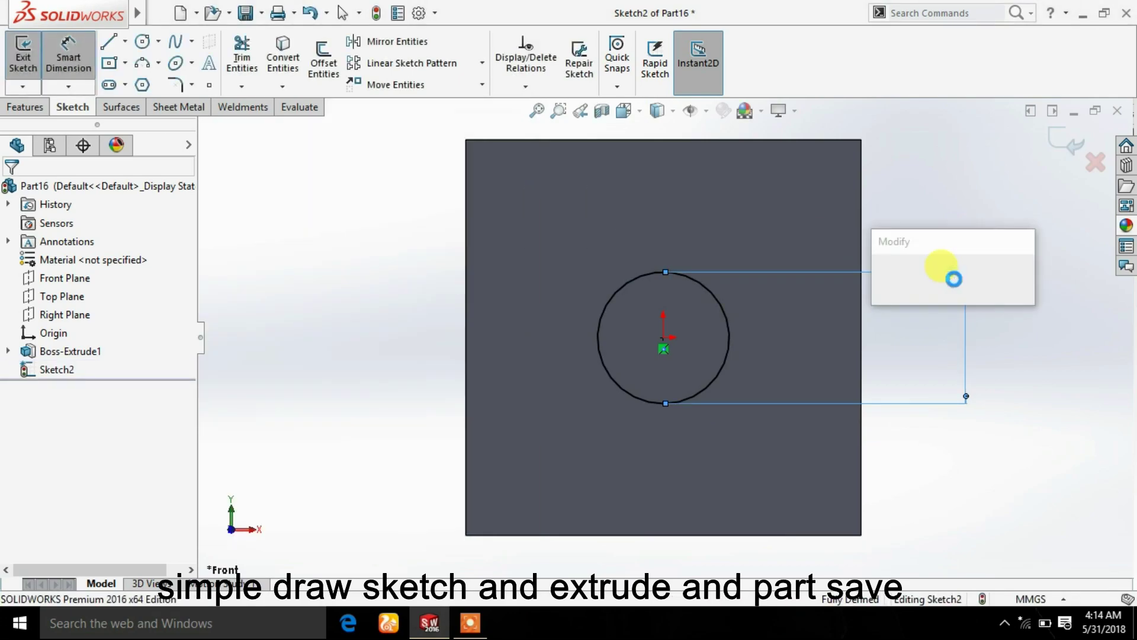
type("50")
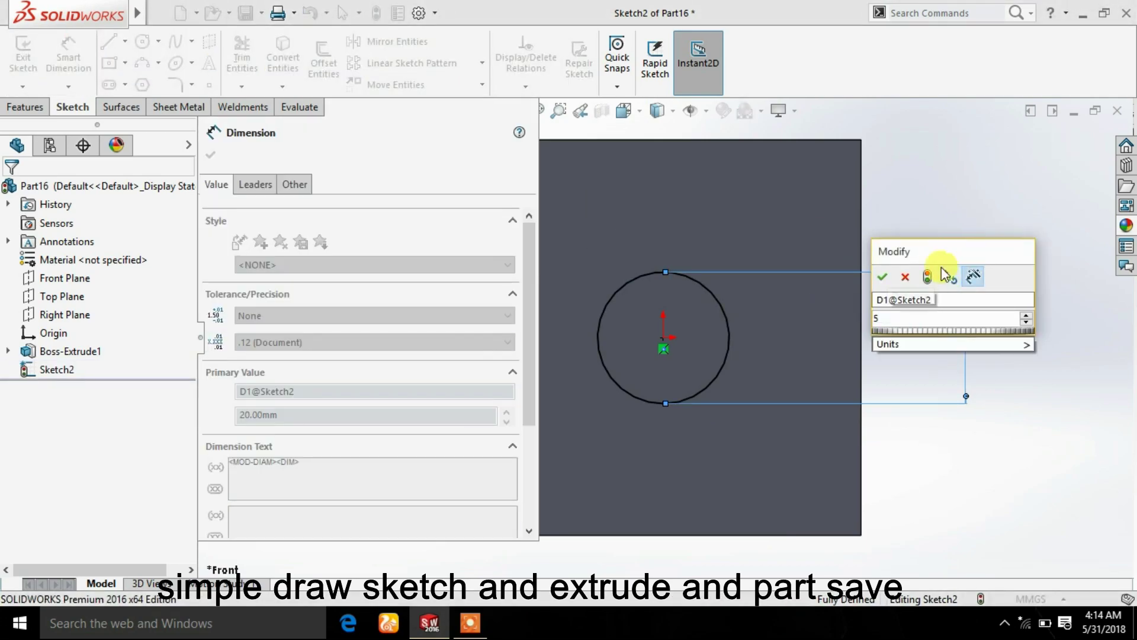
key("Return")
left_click(213, 155)
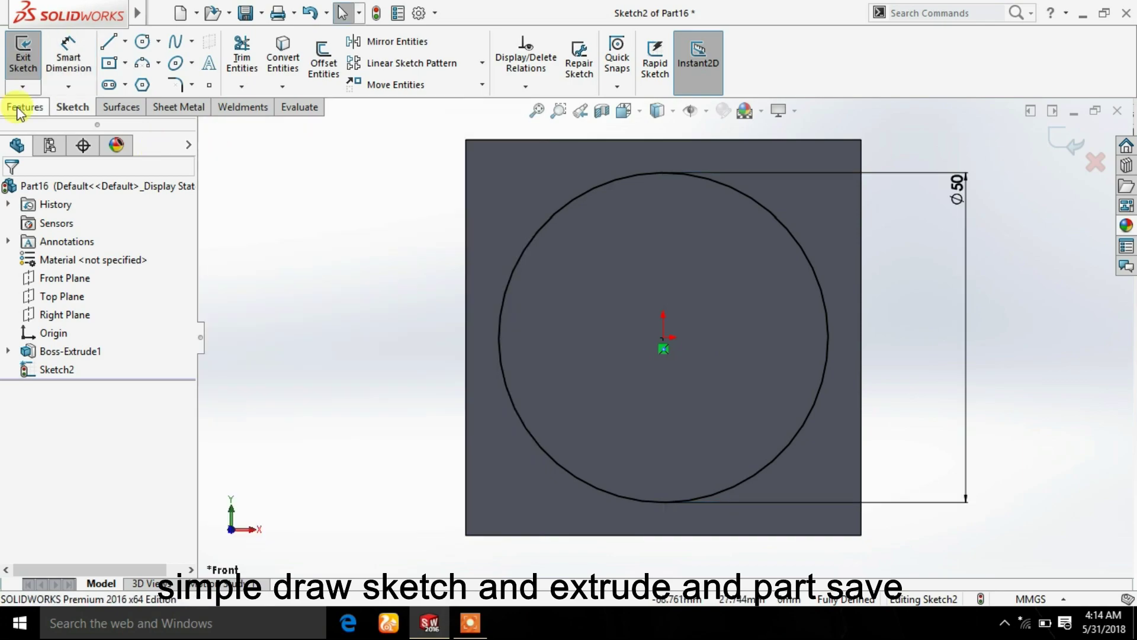
Extrude the Ø50 circle Blind 20 mm into a cylindrical boss
left_click(23, 107)
left_click(32, 68)
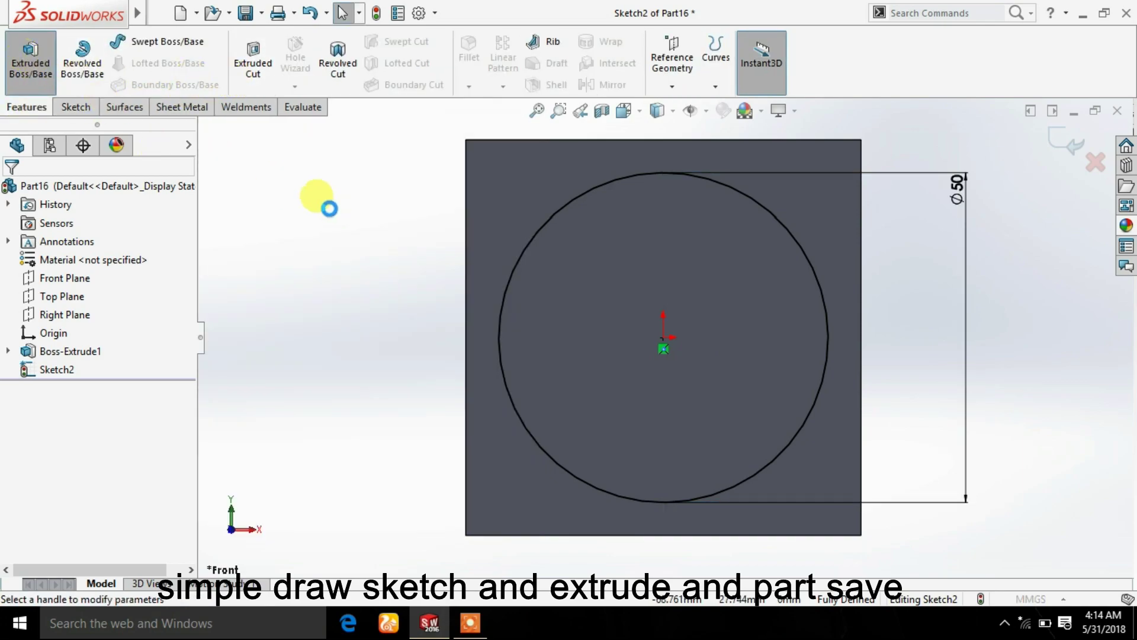
type("20")
key("Return")
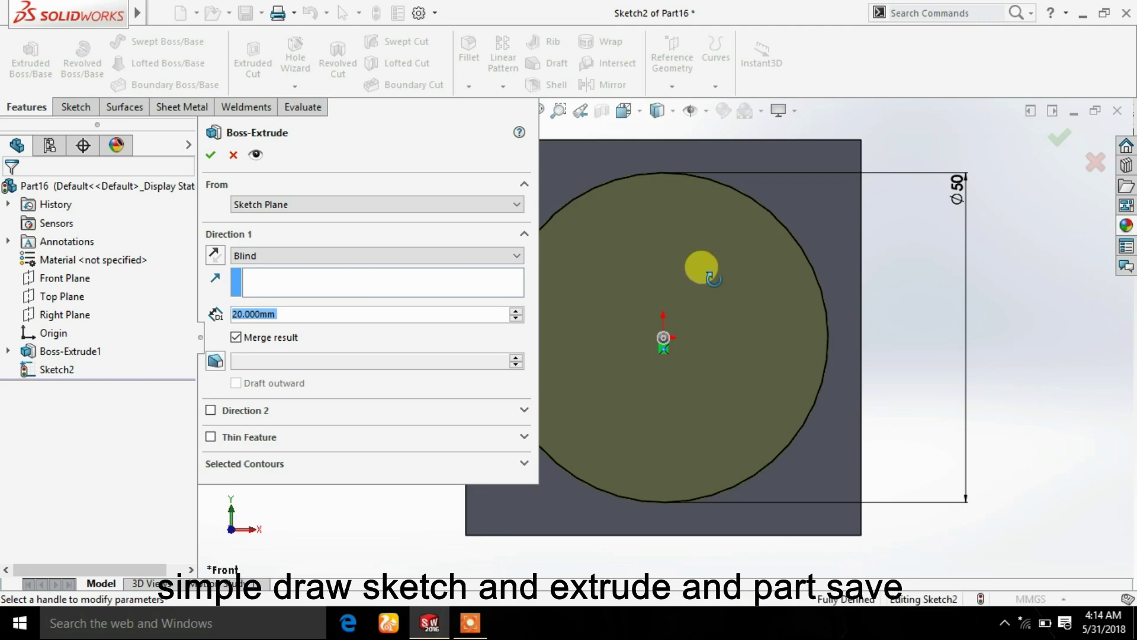
middle_click_drag(703, 270, 267, 193)
left_click(220, 156)
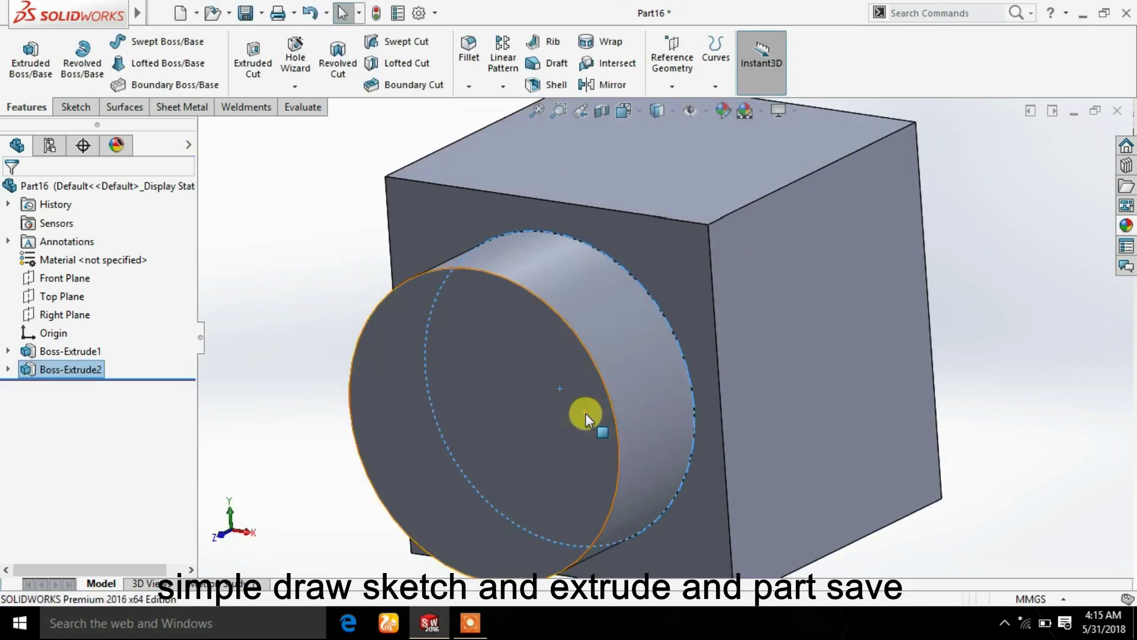
Sketch a Ø55 circle centred at the origin on the cylinder's end face
left_click(586, 413)
left_click(650, 366)
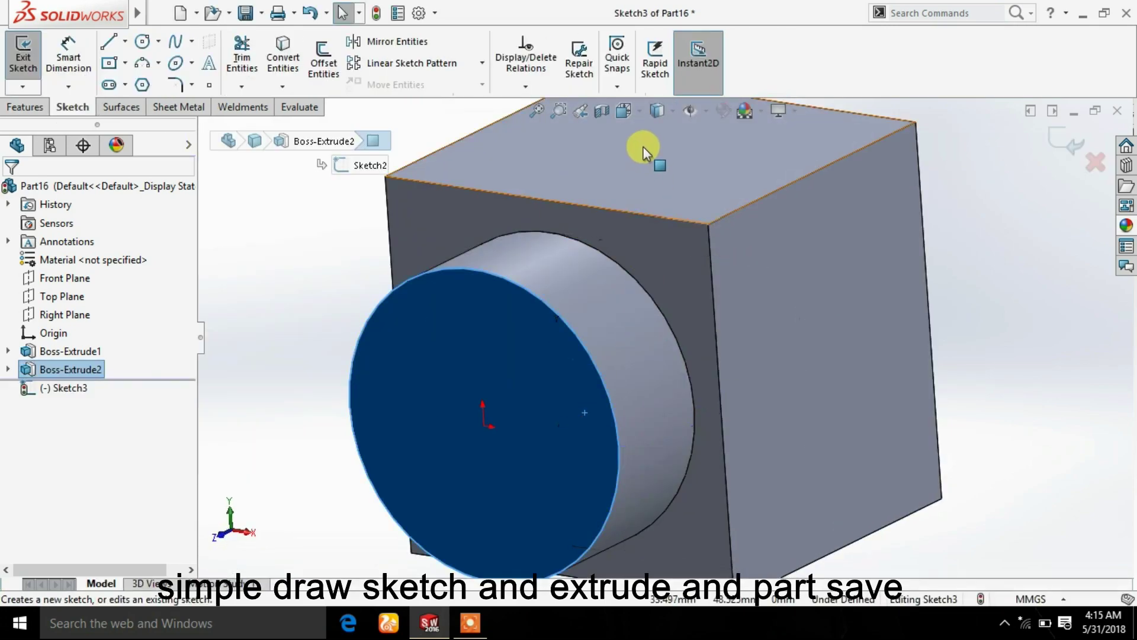
left_click(623, 108)
left_click(594, 372)
left_click(140, 45)
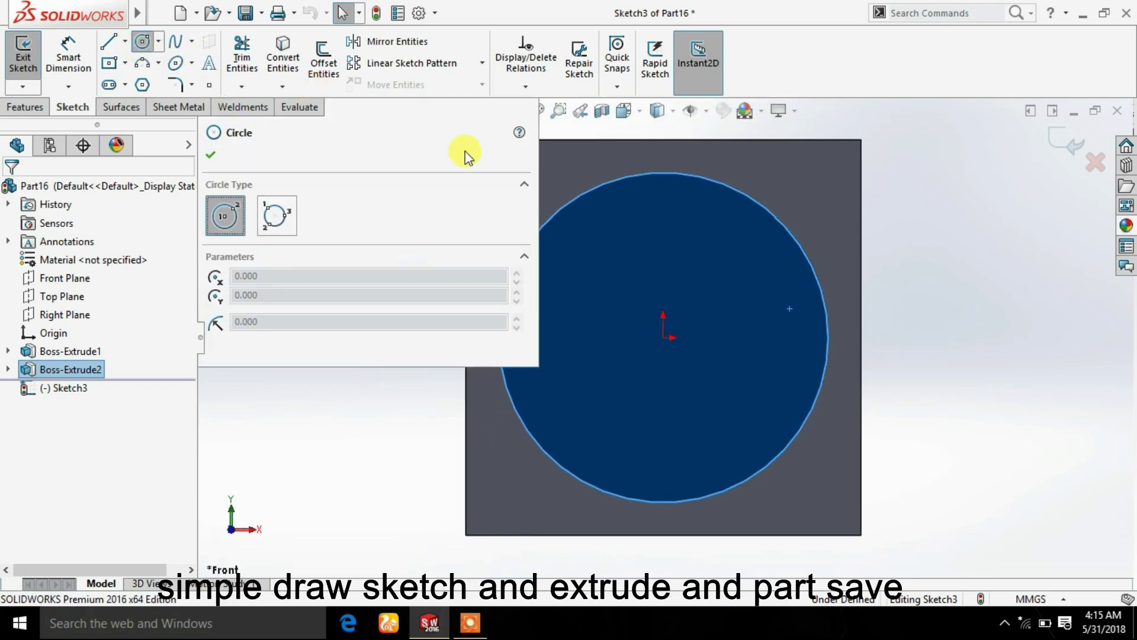
left_click(662, 335)
left_click(829, 243)
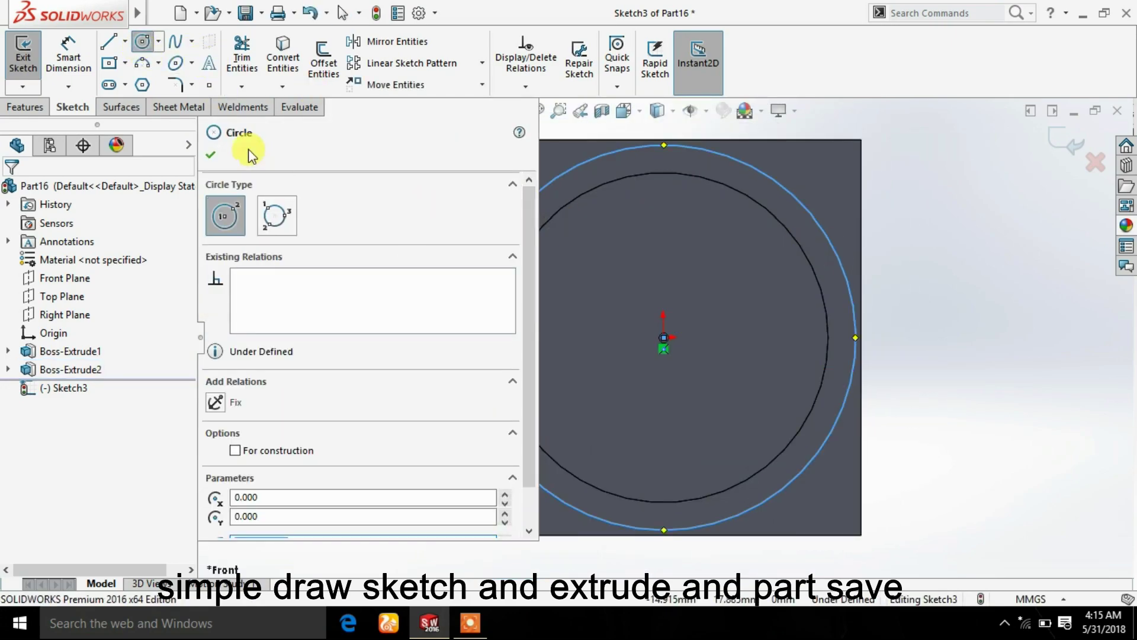
left_click(210, 156)
left_click(912, 222)
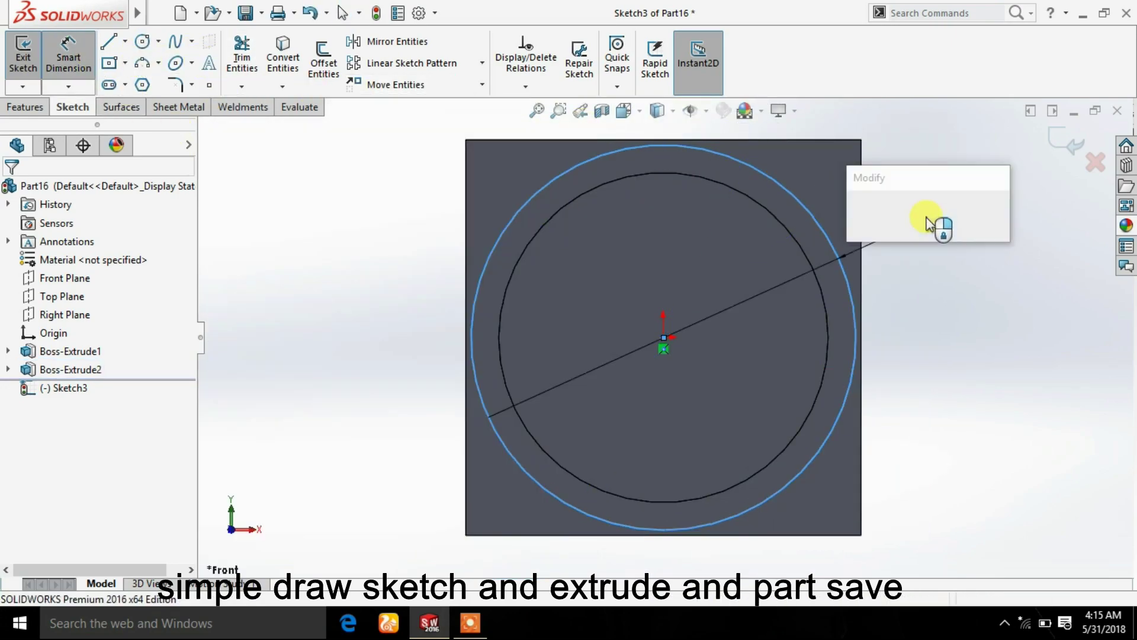
type("55")
key("Return")
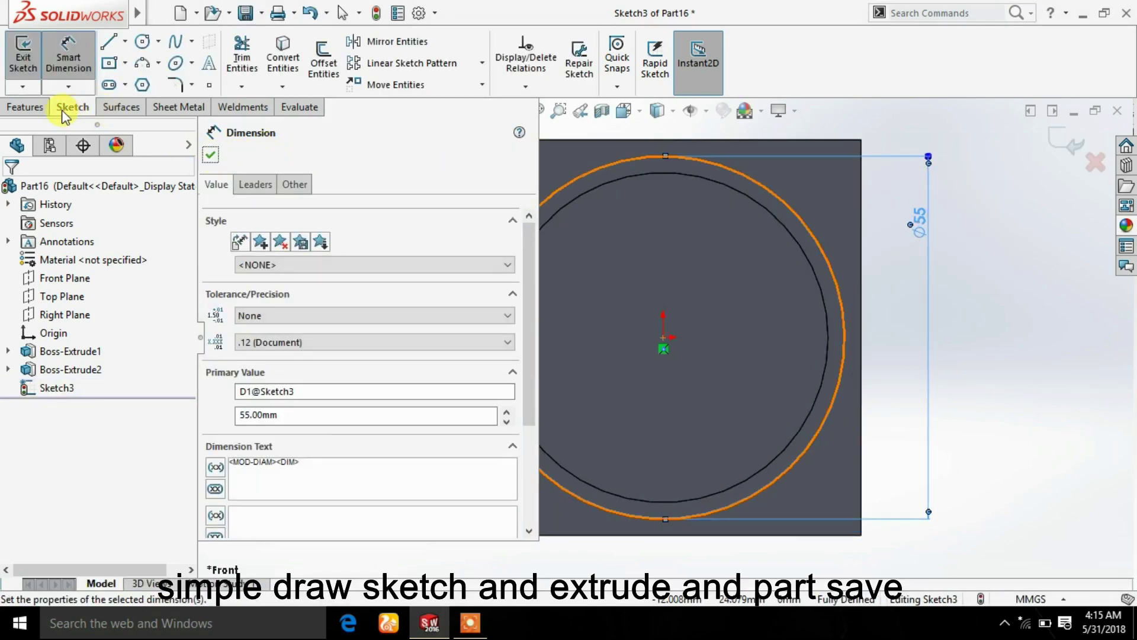
Extrude the Ø55 circle 5 mm into a collar disc
left_click(27, 108)
left_click(211, 155)
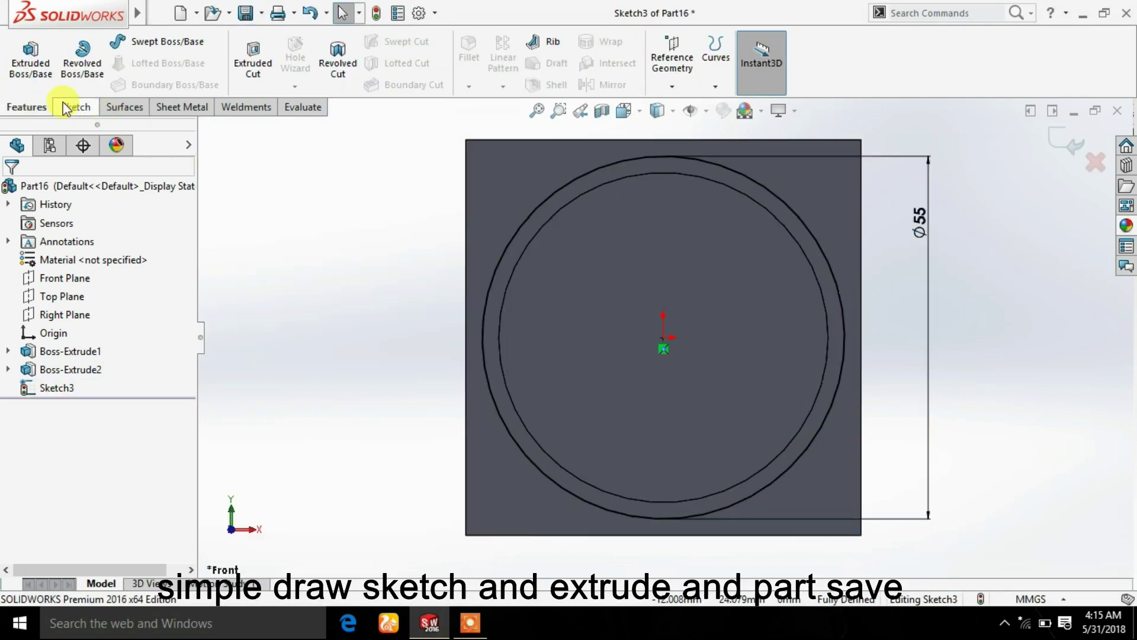
type("5")
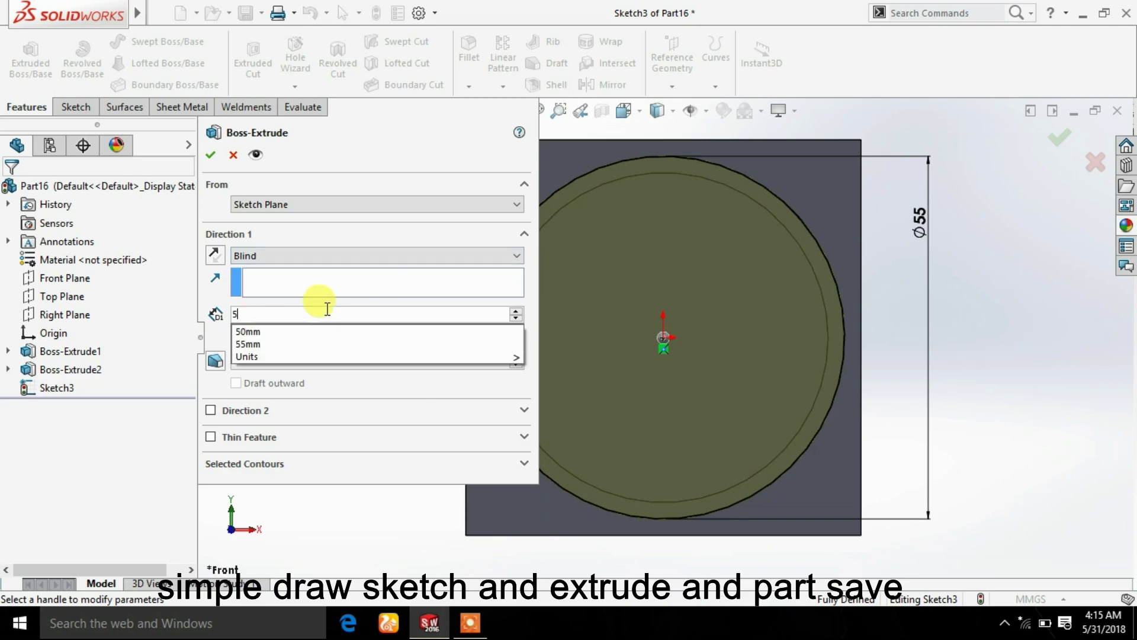
key("Return")
middle_click_drag(731, 274, 685, 295)
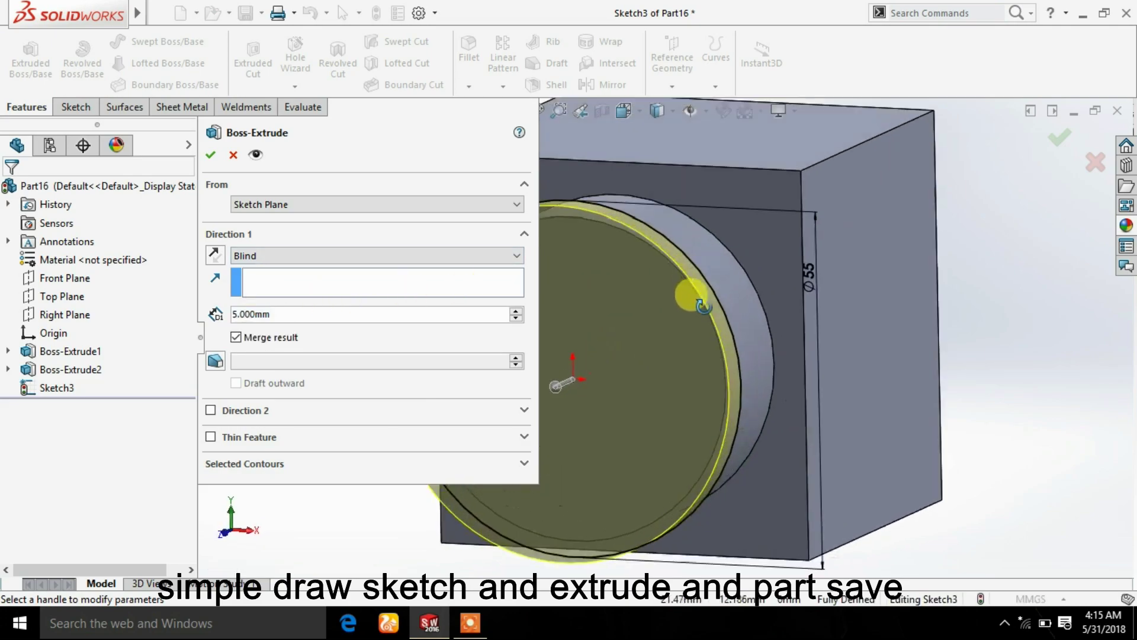
left_click(209, 156)
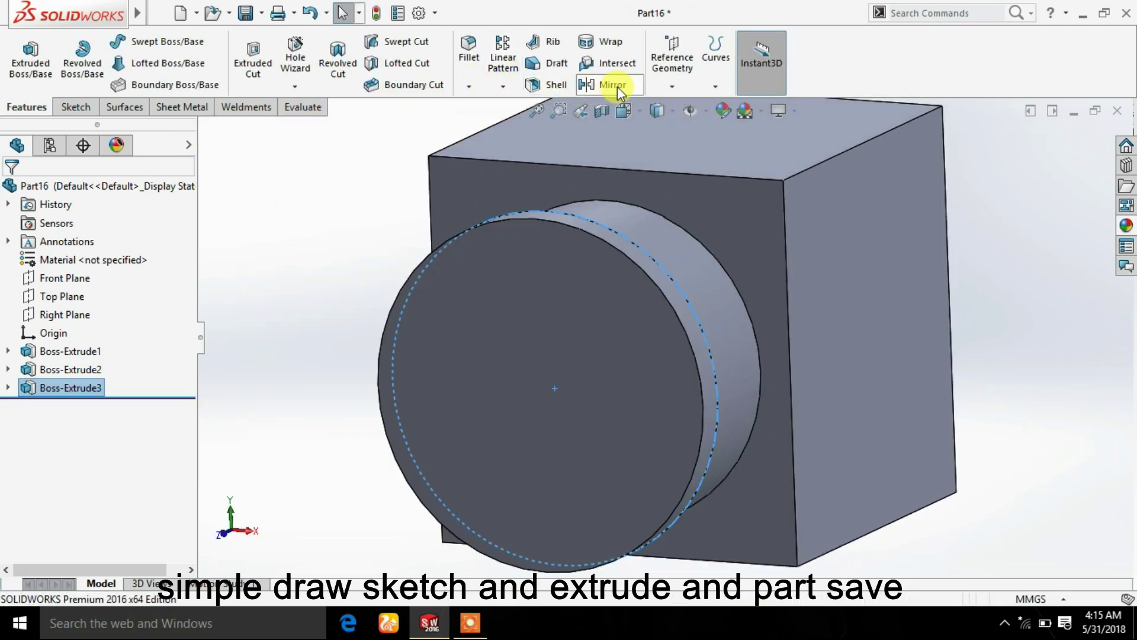
Mirror Boss-Extrude2 and the collar about the Front Plane as Mirror1
left_click(617, 87)
scroll(586, 237, "up", 5)
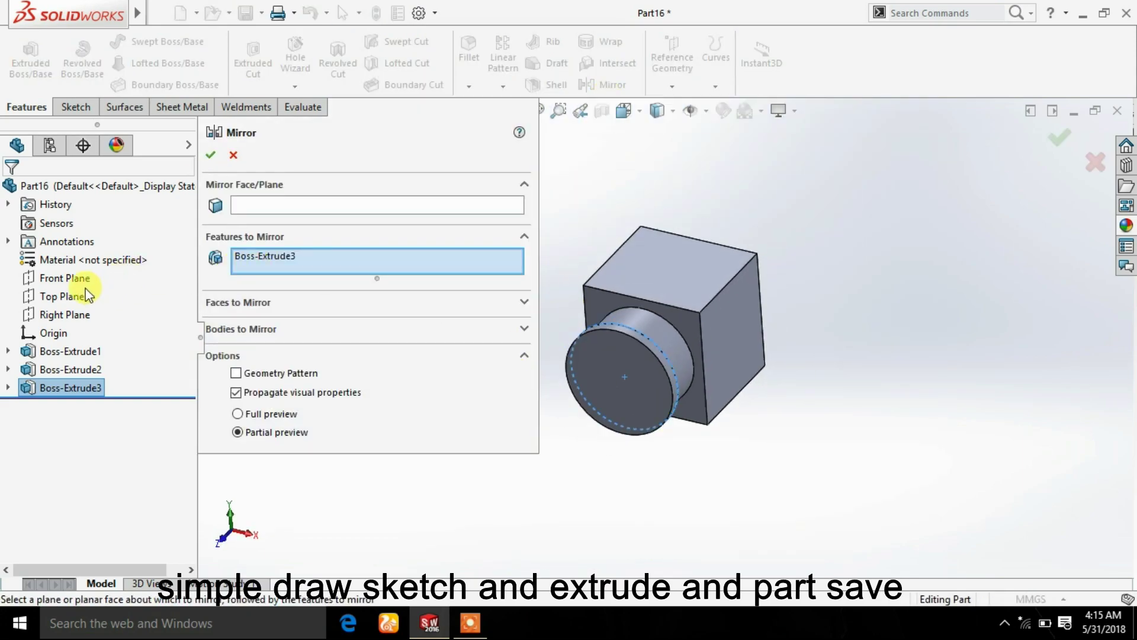
left_click(242, 208)
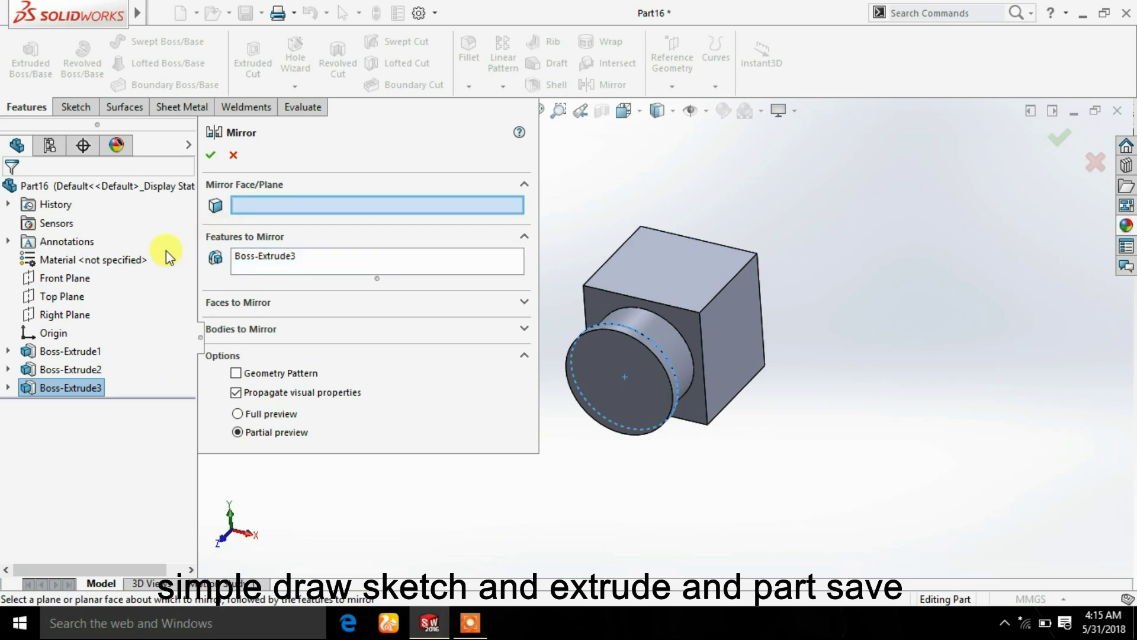
left_click(83, 278)
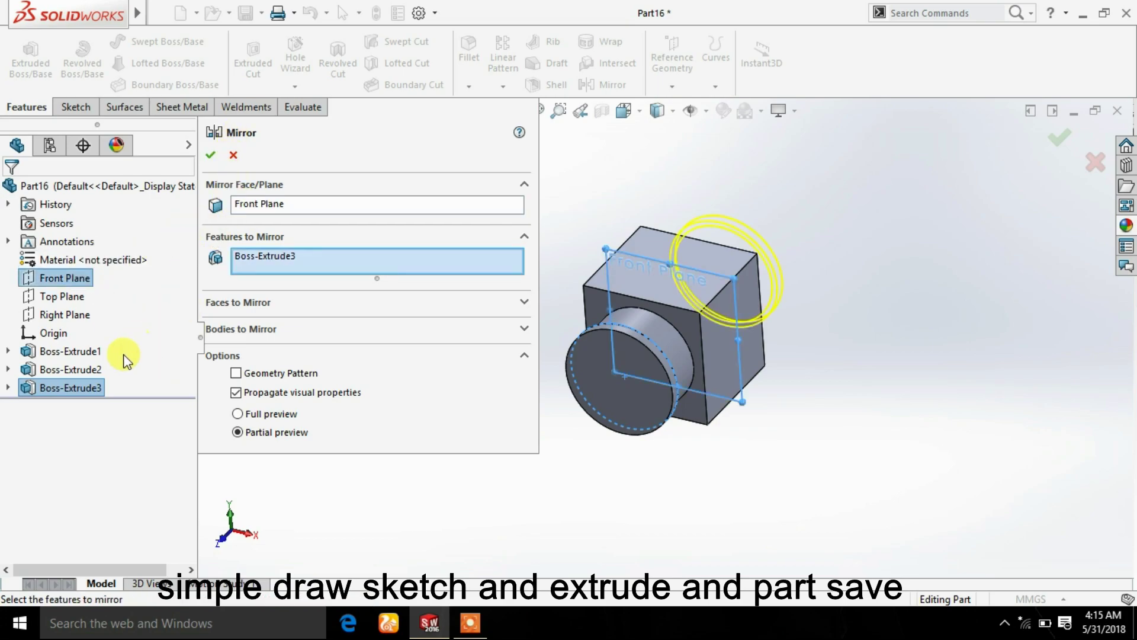
left_click(83, 370)
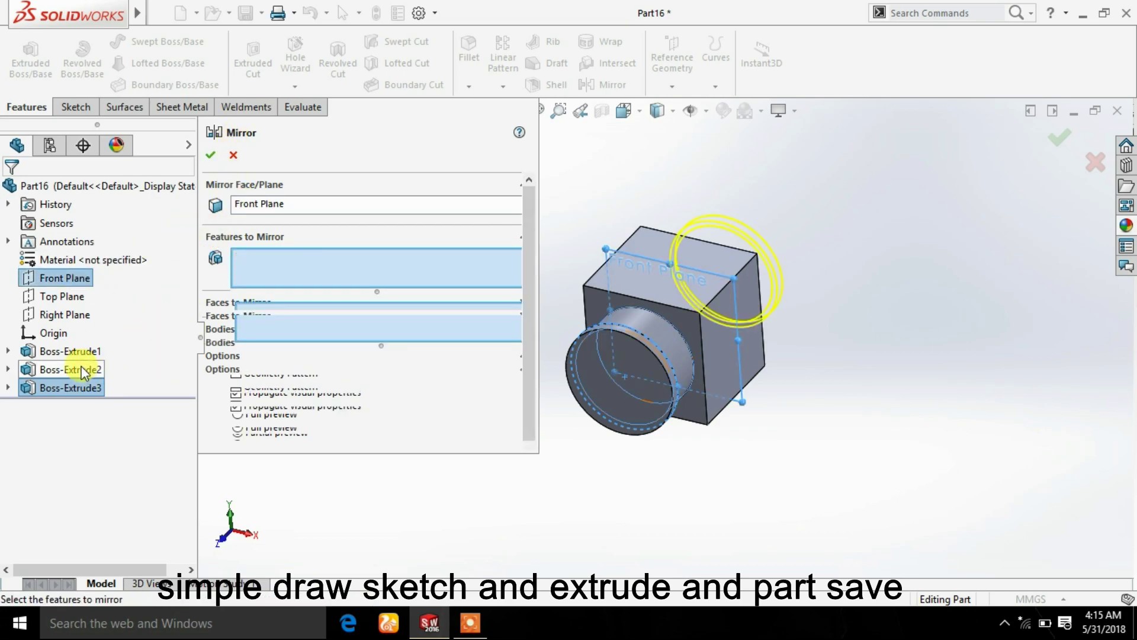
left_click(211, 156)
middle_click_drag(453, 186, 690, 309)
Sketch a Ø40 circle centred at the origin on the block's top face
left_click(707, 275)
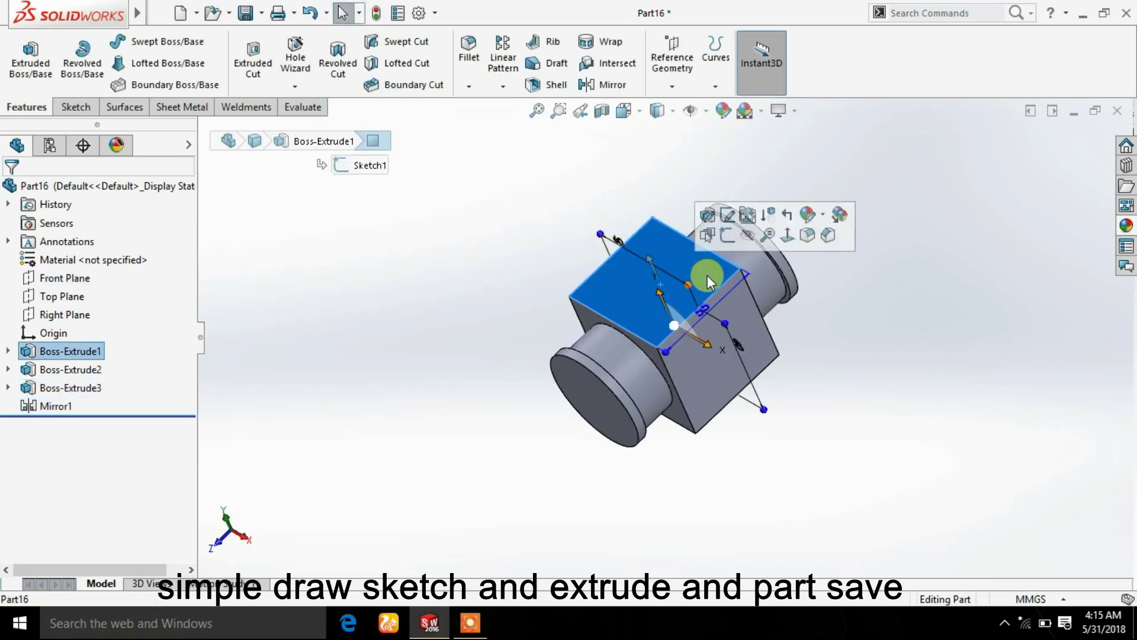
left_click(727, 236)
key("space")
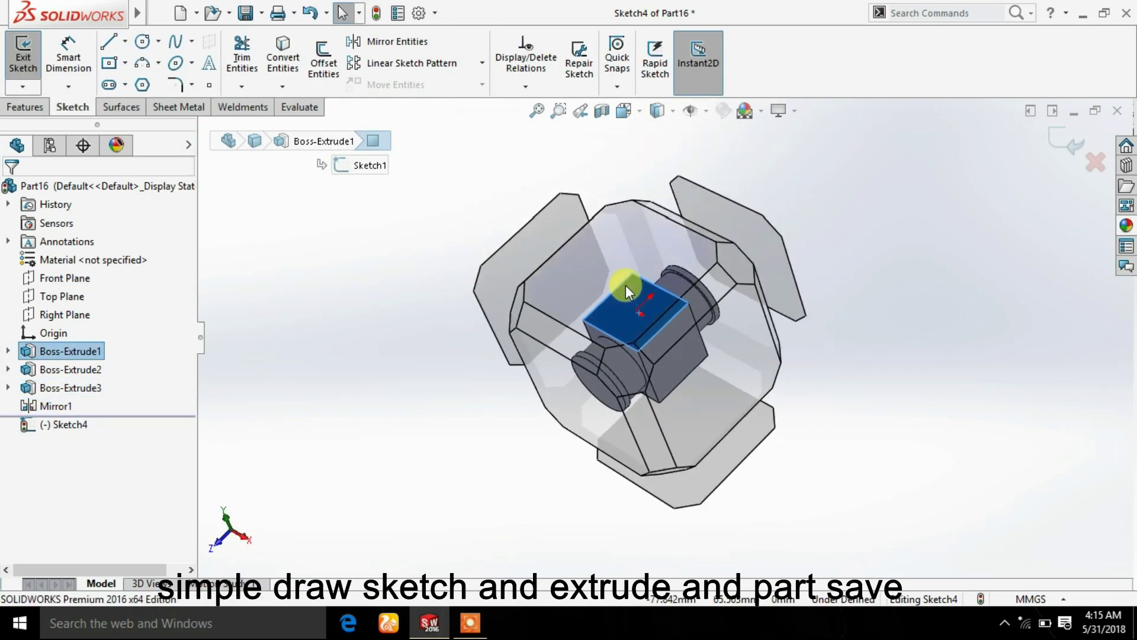
left_click(626, 285)
left_click(143, 42)
left_click_drag(665, 337, 749, 300)
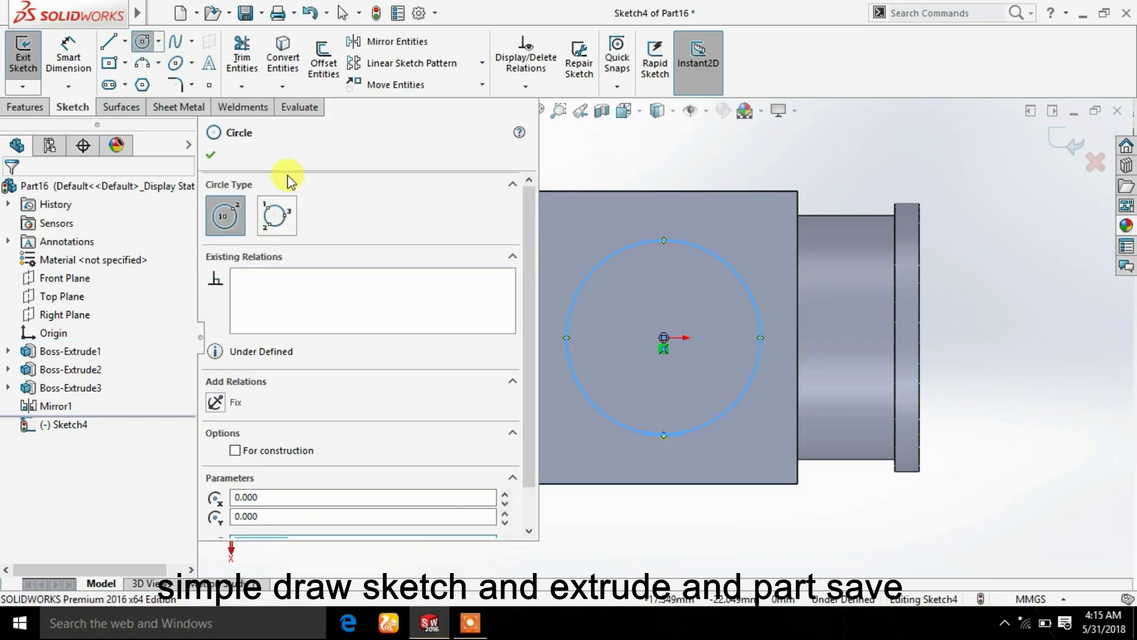
left_click(212, 157)
left_click(68, 59)
left_click(736, 273)
left_click(971, 249)
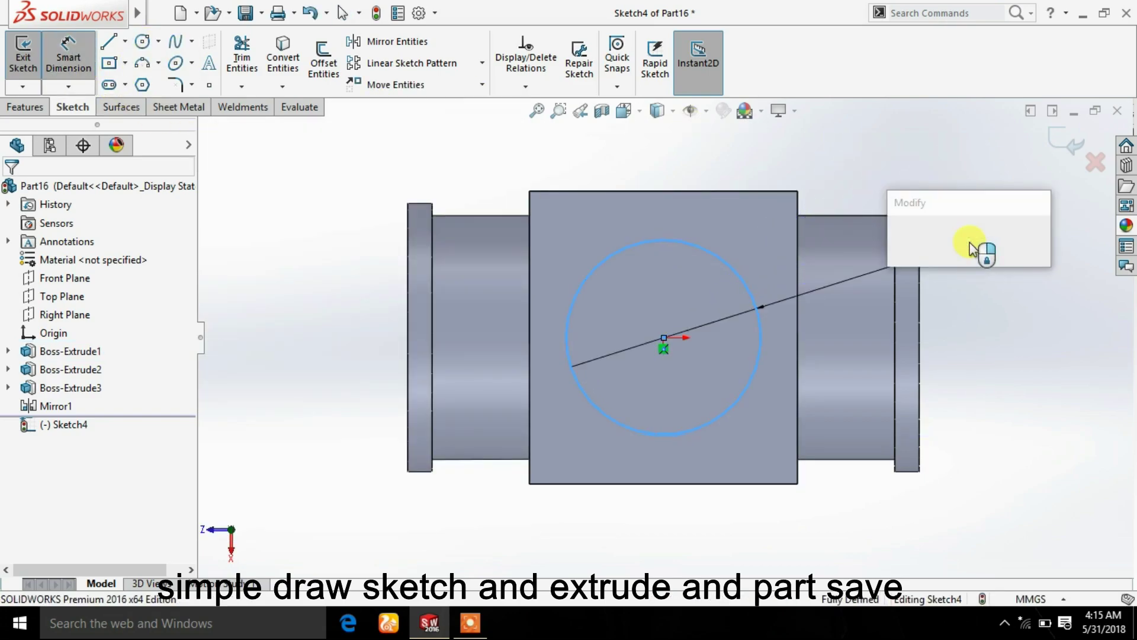
left_click(906, 233)
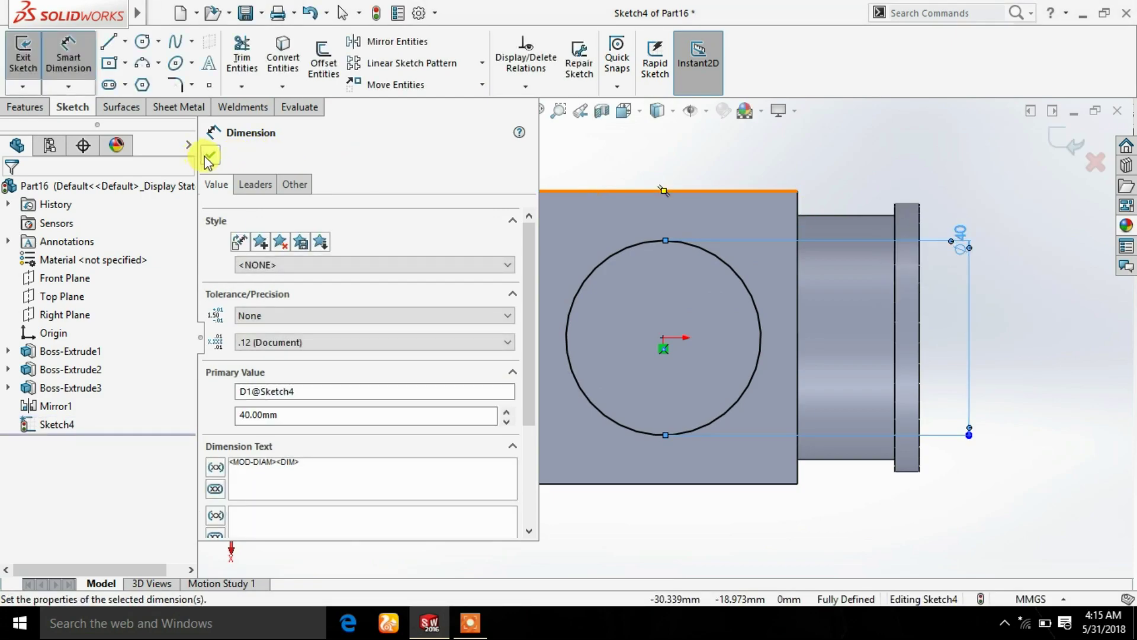
left_click(209, 157)
Cut the Ø40 circle Blind 85 mm into the block as Cut-Extrude1
left_click(40, 108)
left_click(253, 60)
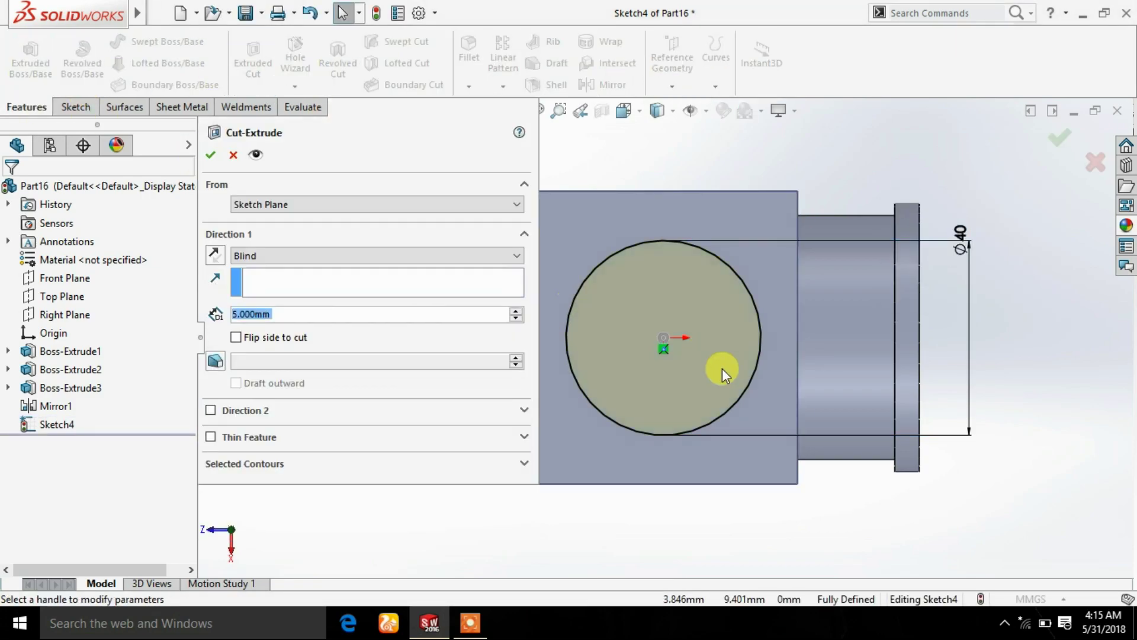
left_click(515, 310)
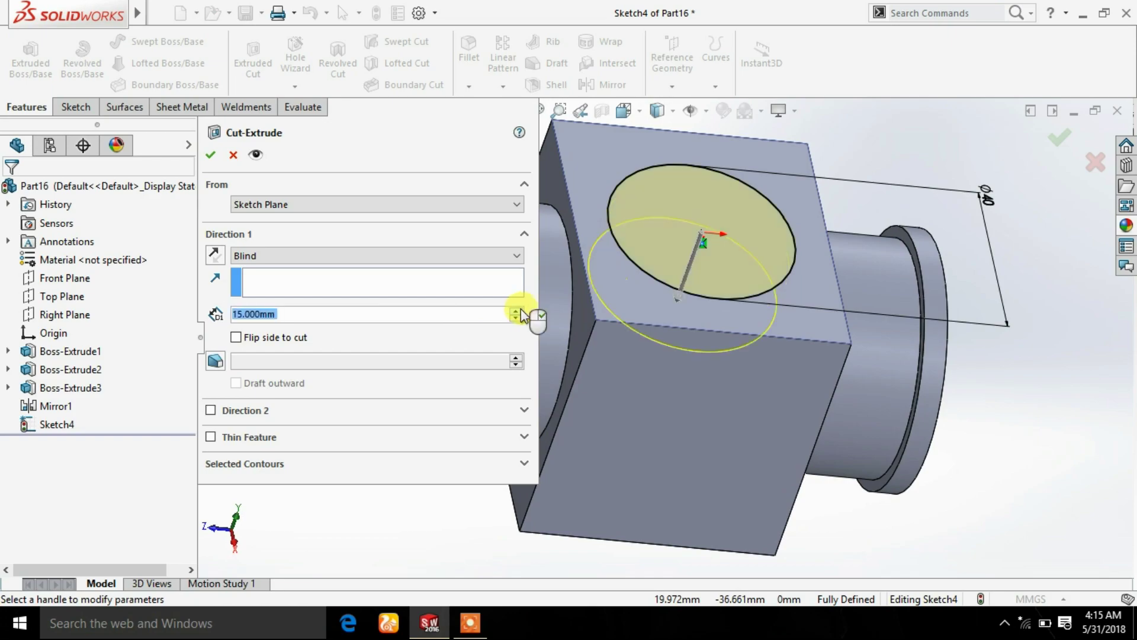
left_click(516, 310)
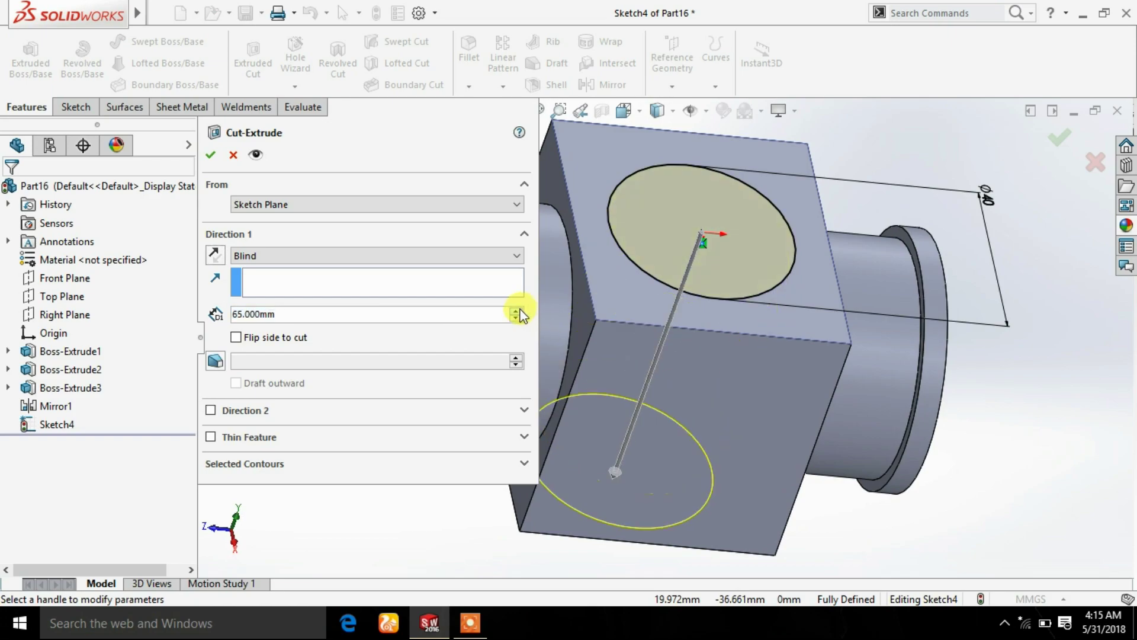
left_click(210, 156)
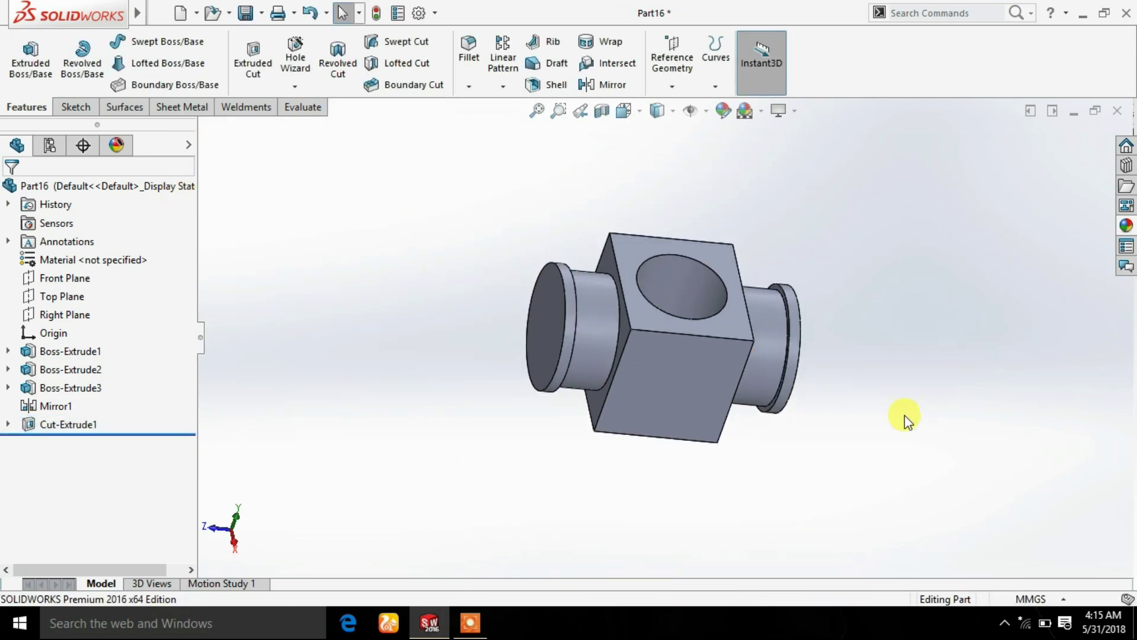
mouse_move(905, 414)
middle_mouse_down()
mouse_move(779, 373)
mouse_move(880, 367)
mouse_move(741, 389)
middle_mouse_up()
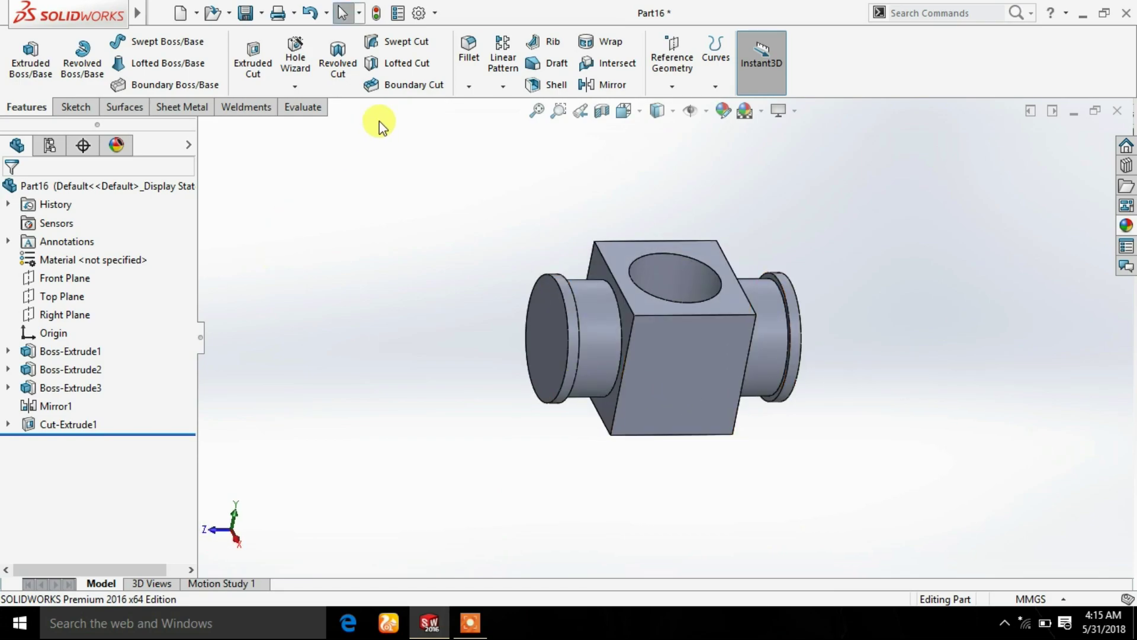
Apply a 4 mm fillet to four block edges, including one on the underside
left_click(668, 319)
type("4")
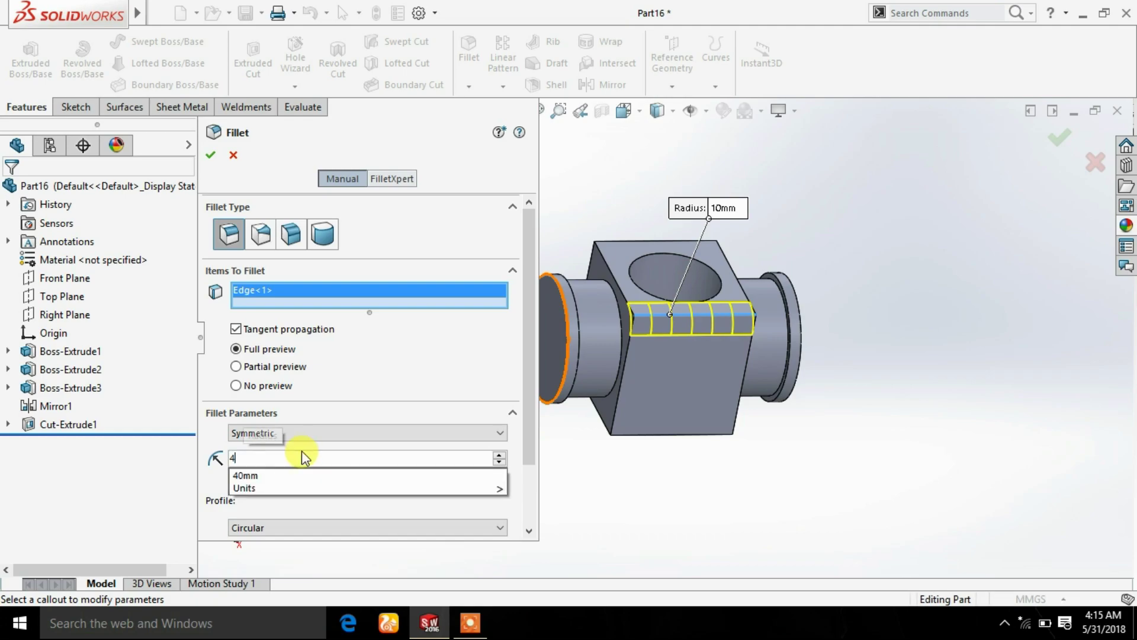
key("Return")
left_click(608, 239)
middle_click_drag(634, 350, 642, 318)
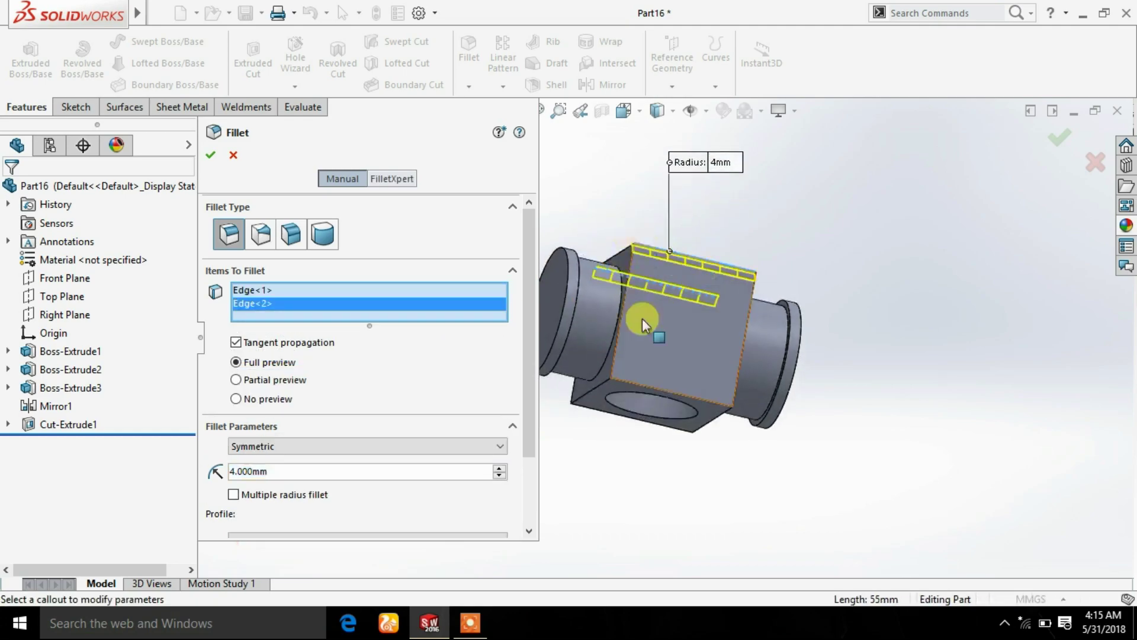
left_click(631, 385)
mouse_move(632, 385)
middle_mouse_down()
mouse_move(636, 323)
mouse_move(595, 415)
middle_mouse_up()
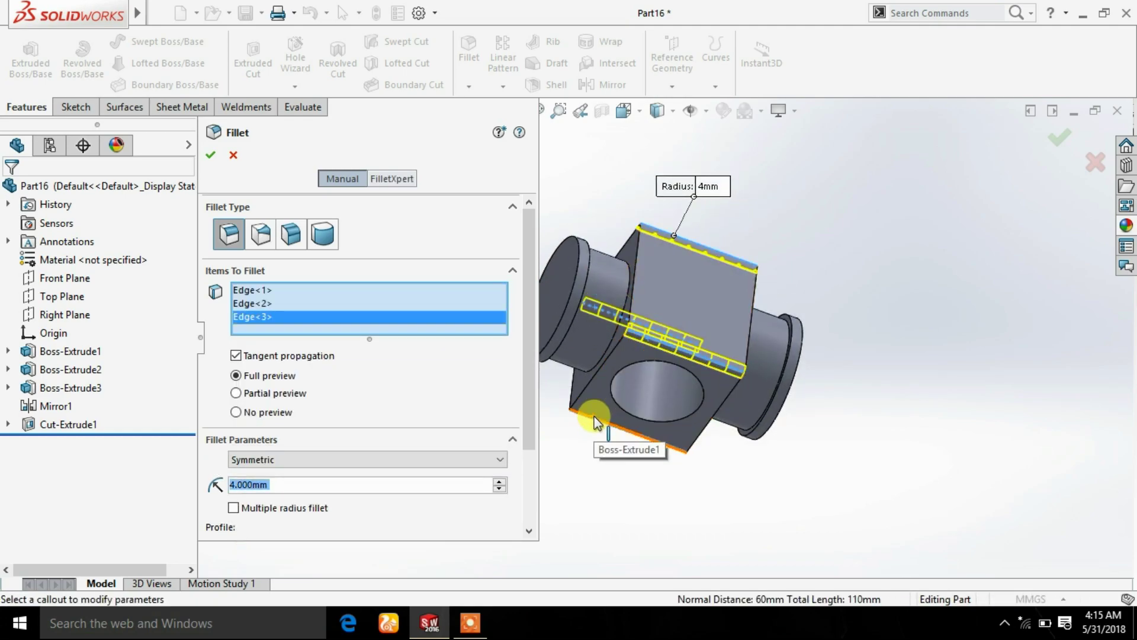
left_click(595, 418)
left_click(210, 154)
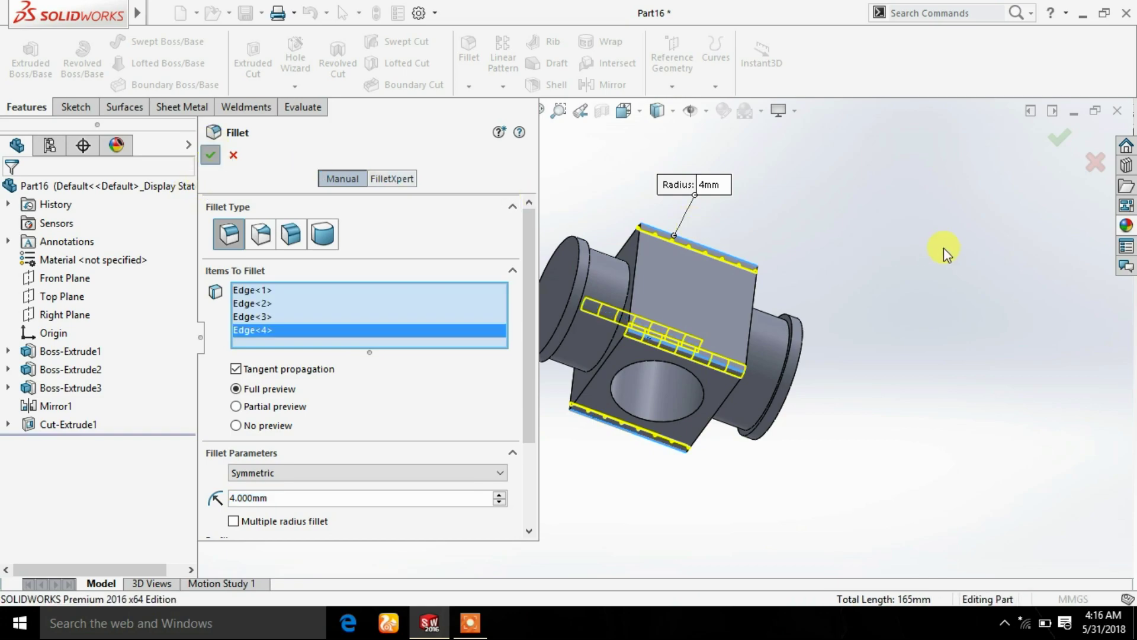
mouse_move(944, 247)
middle_mouse_down()
mouse_move(850, 347)
mouse_move(749, 358)
middle_mouse_up()
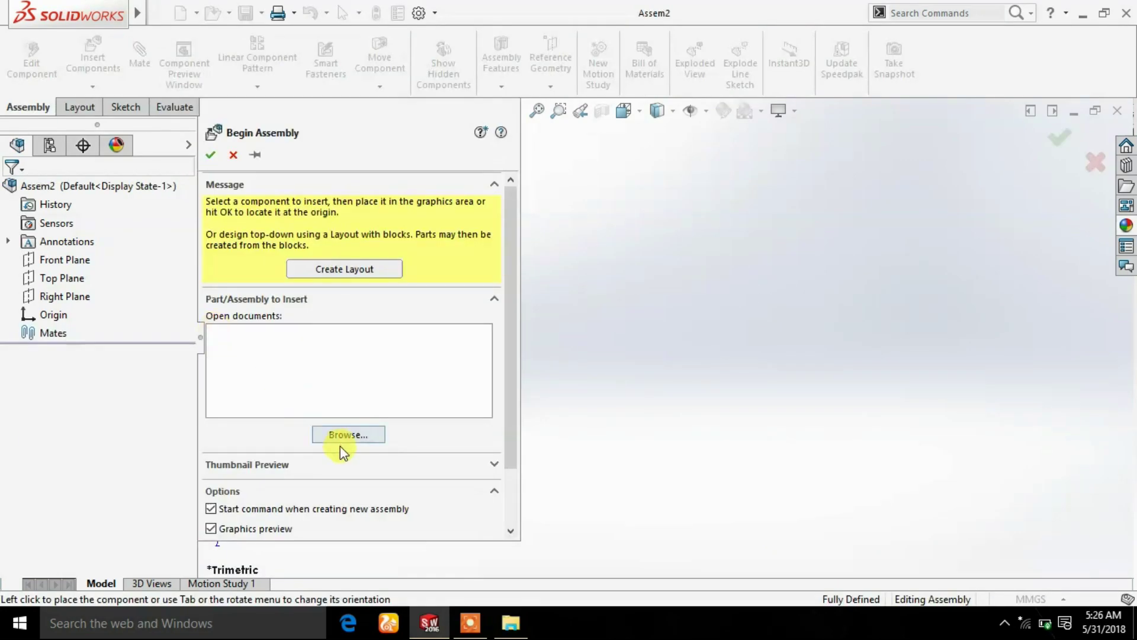
Begin assembly Assem2 with part1 placed as the fixed base
left_click(339, 432)
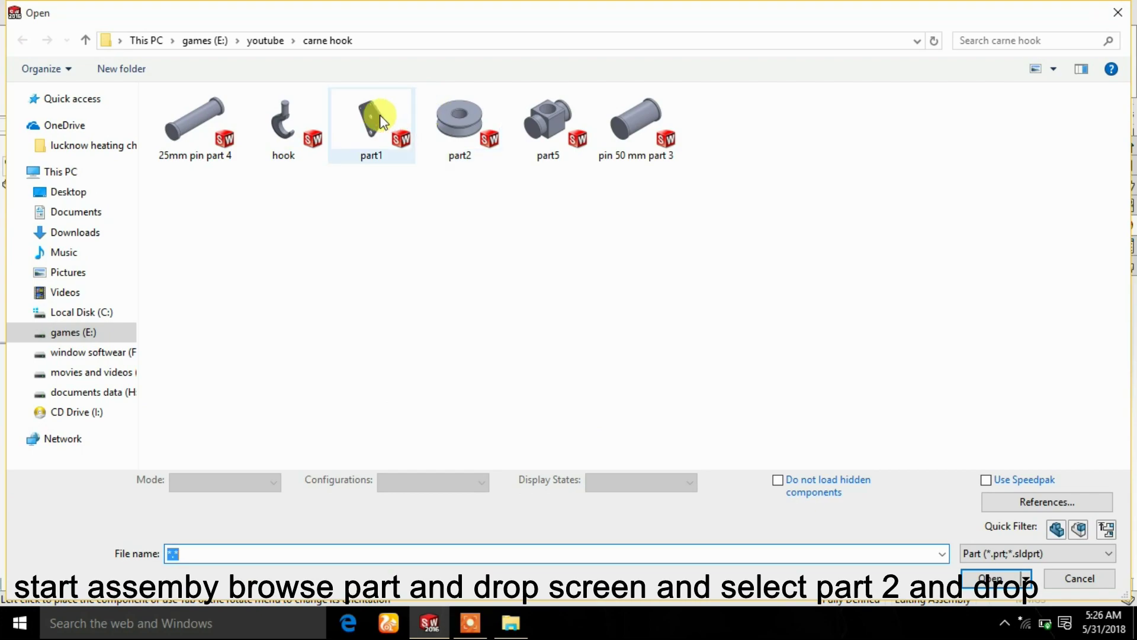
double_click(379, 116)
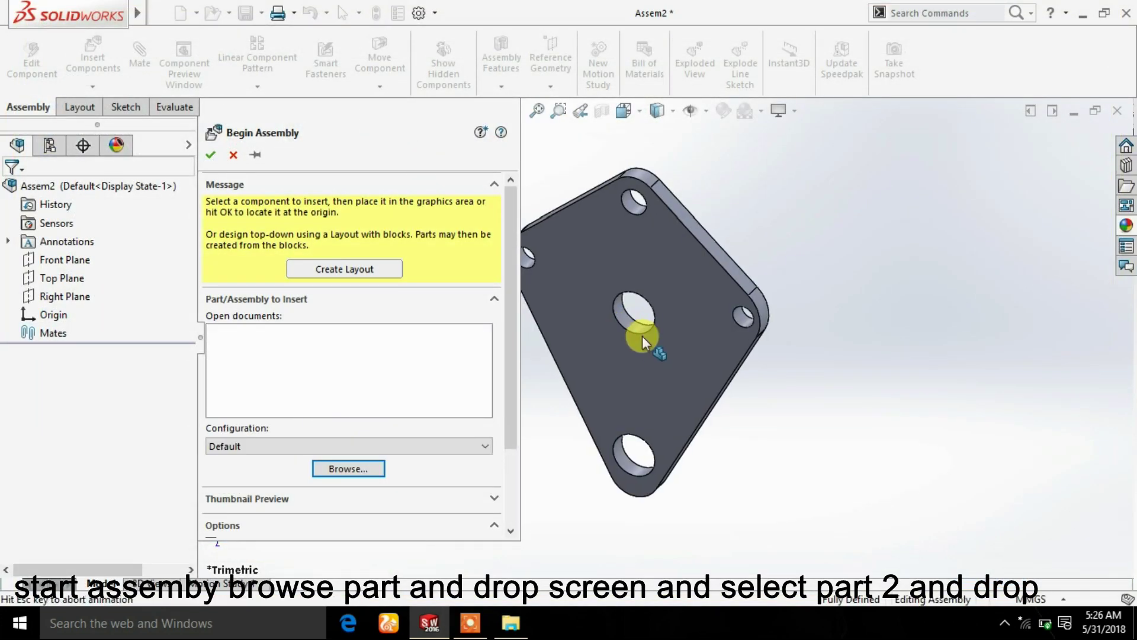
left_click(642, 335)
Insert part5 and place it beside the side plate
left_click(112, 67)
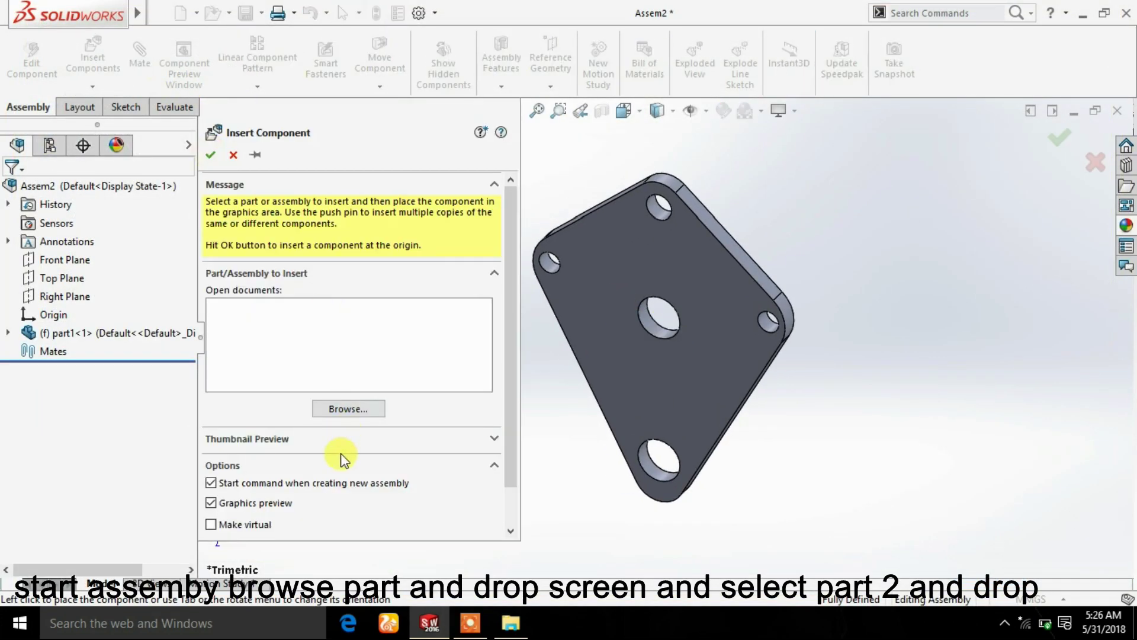
left_click(354, 406)
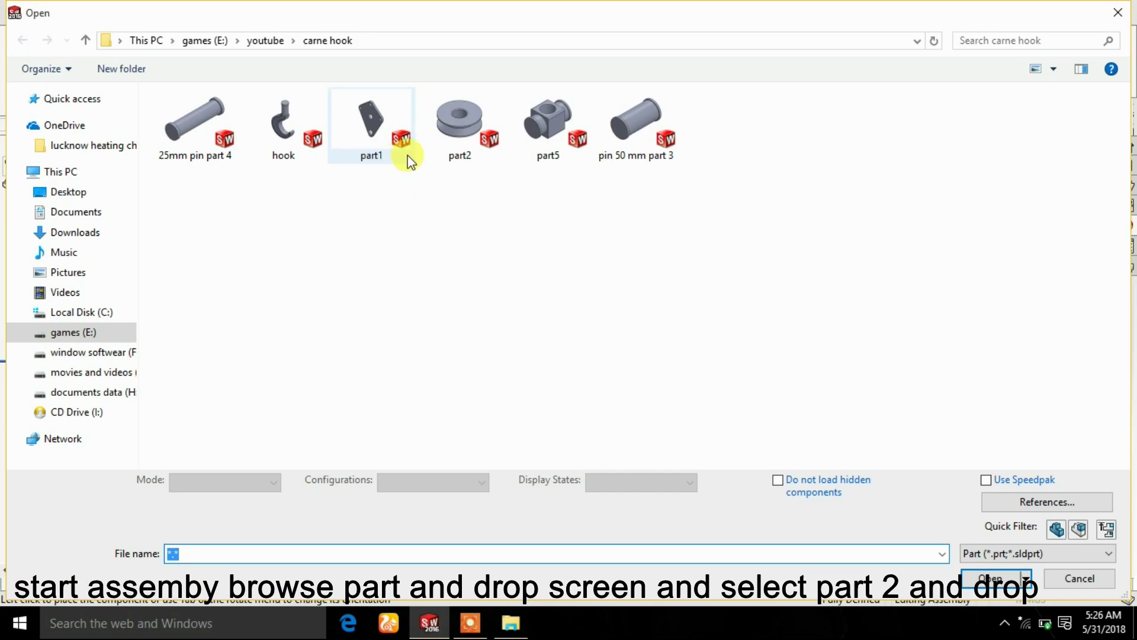
left_click(635, 118)
double_click(548, 119)
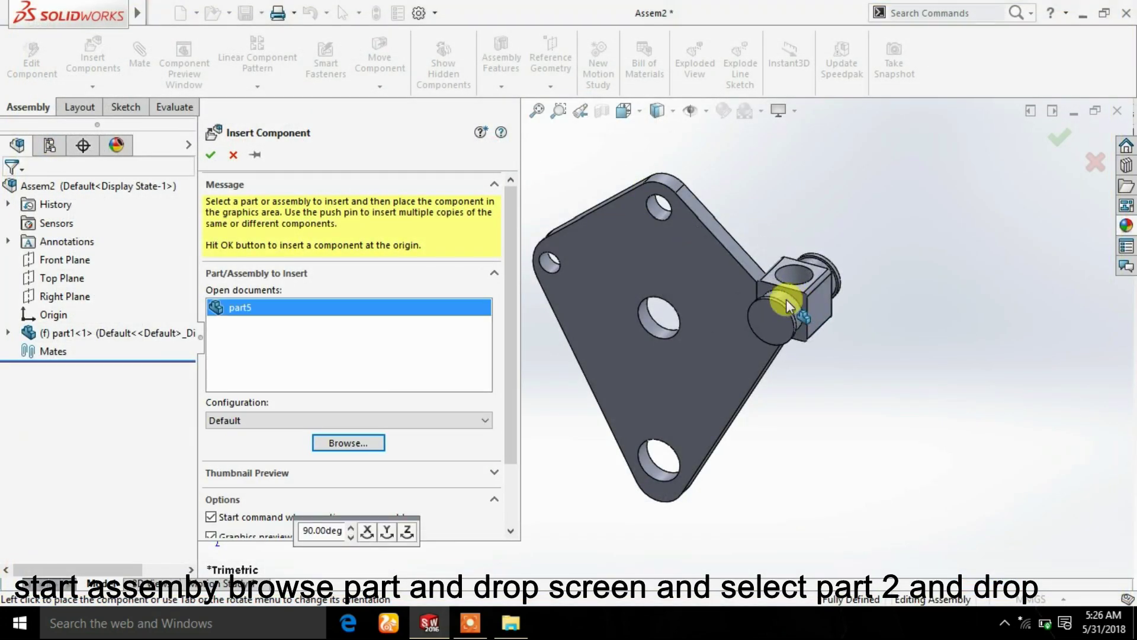
left_click(788, 305)
left_click(140, 59)
Mate part5's cylindrical face concentric with the plate's hole
middle_click_drag(808, 330, 768, 359)
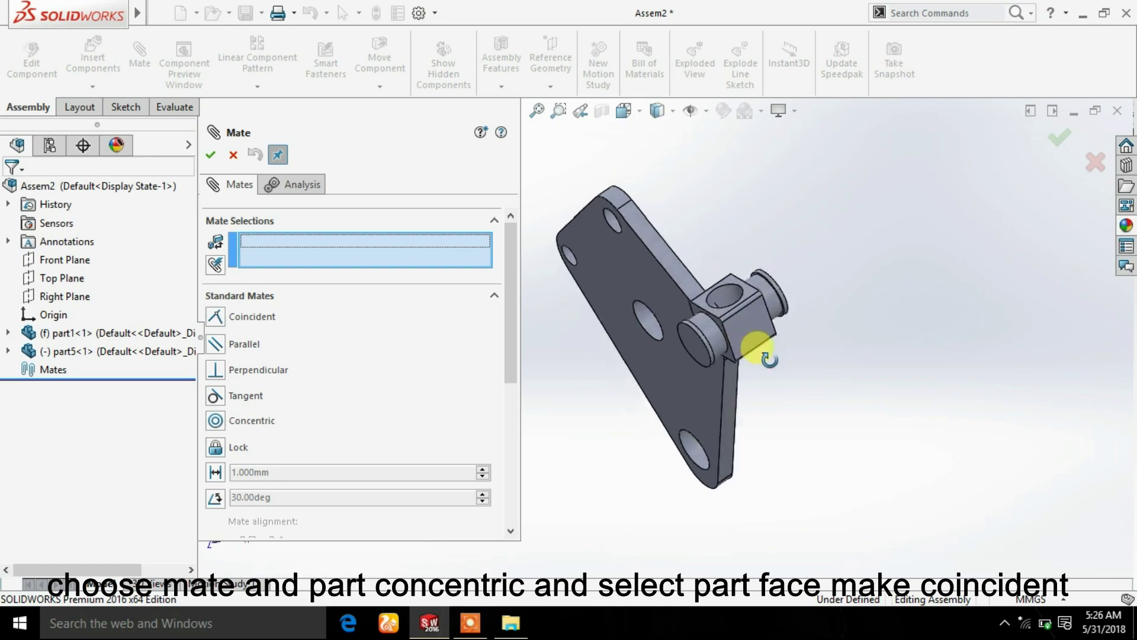
left_click(690, 330)
middle_click_drag(723, 464, 800, 426)
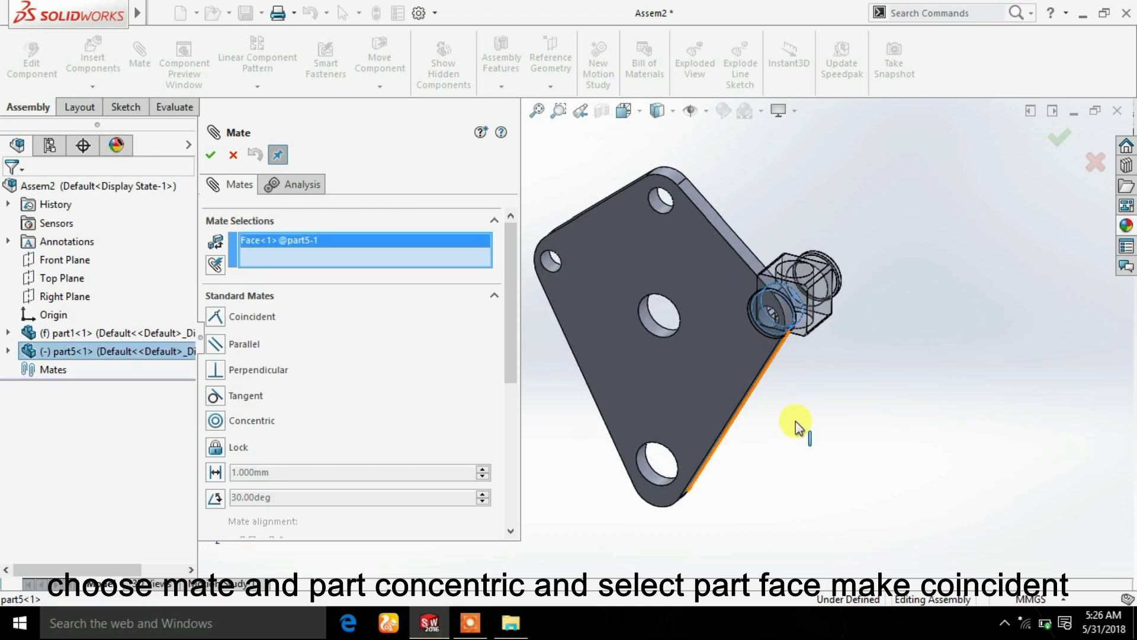
left_click(656, 471)
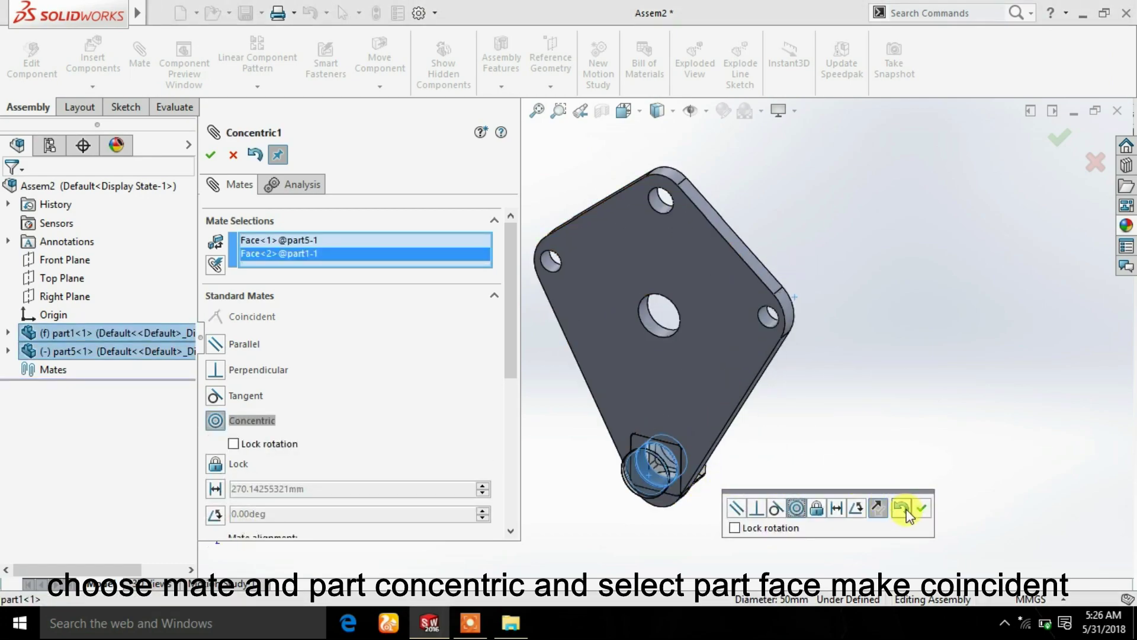
left_click(906, 511)
Mate part5's end face coincident with the side plate face
mouse_move(920, 508)
middle_mouse_down()
mouse_move(869, 472)
mouse_move(743, 483)
middle_mouse_up()
scroll(696, 459, "down", 5)
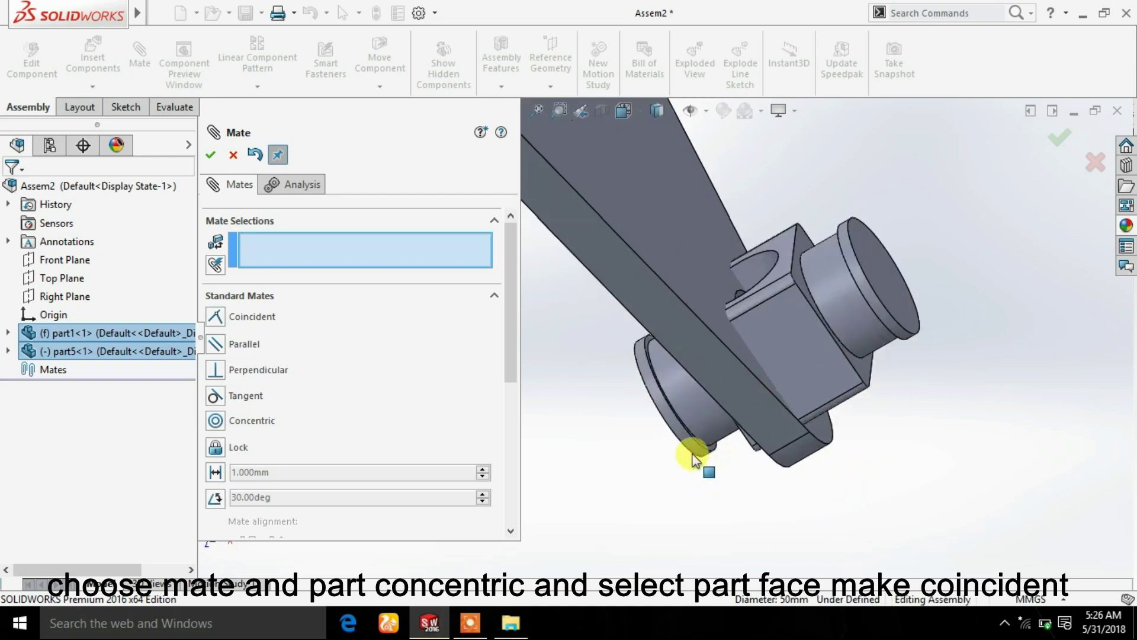
scroll(694, 459, "down", 3)
left_click(731, 398)
mouse_move(730, 399)
middle_mouse_down()
mouse_move(837, 394)
mouse_move(868, 364)
mouse_move(812, 295)
middle_mouse_up()
left_click(818, 206)
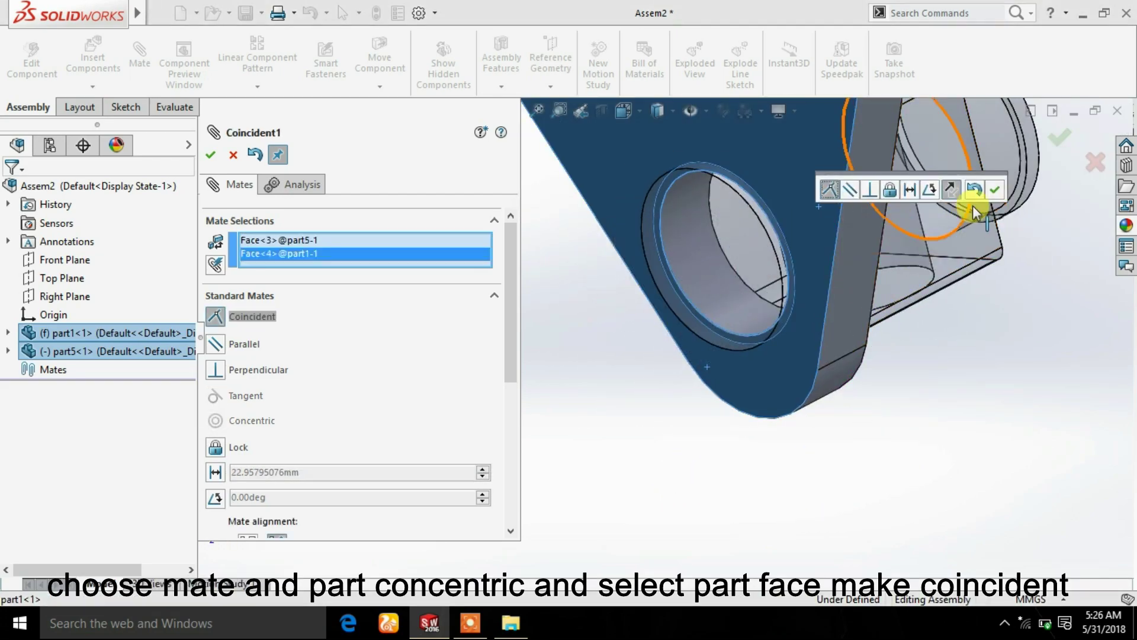
left_click(994, 190)
left_click(209, 155)
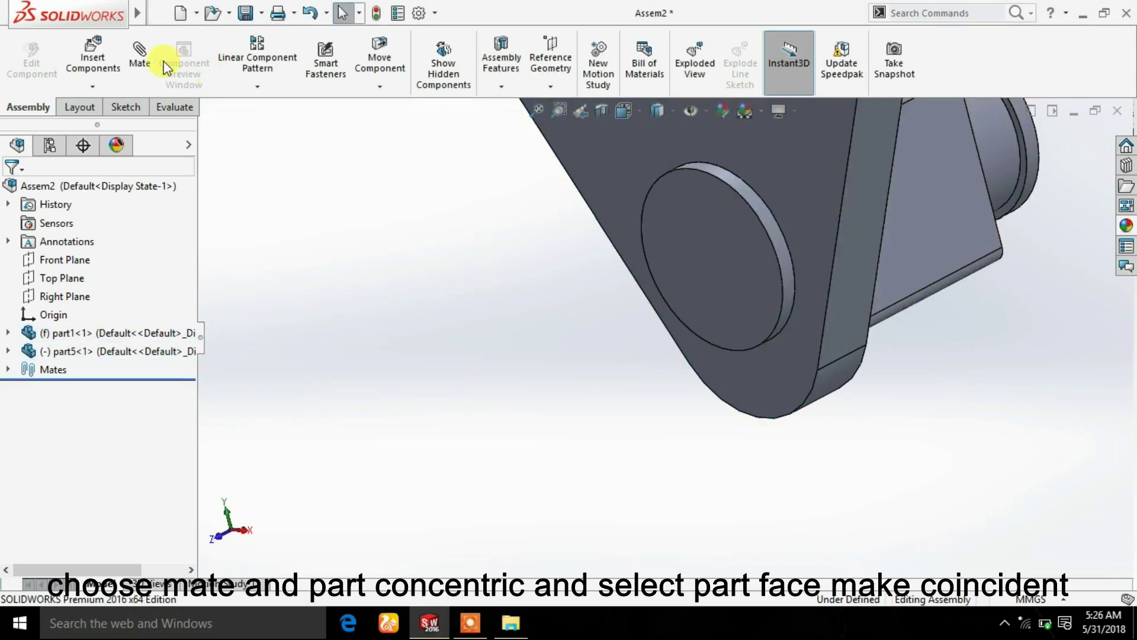
Add a parallel mate between the assembly Top Plane and part5's Top Plane
left_click(140, 56)
scroll(657, 260, "up", 3)
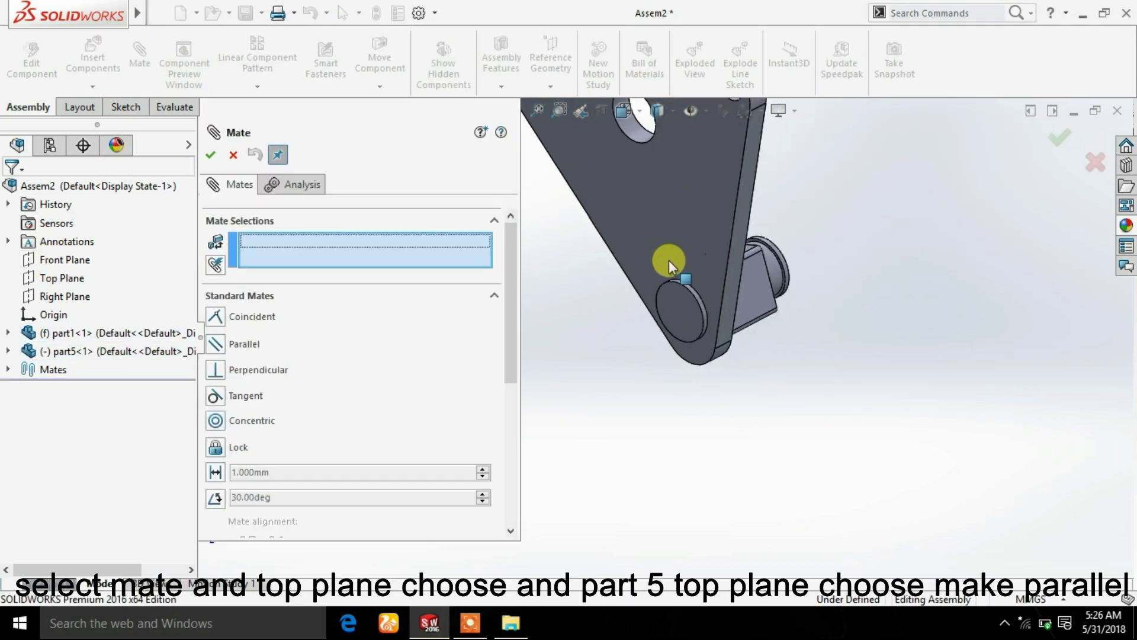
scroll(669, 263, "up", 3)
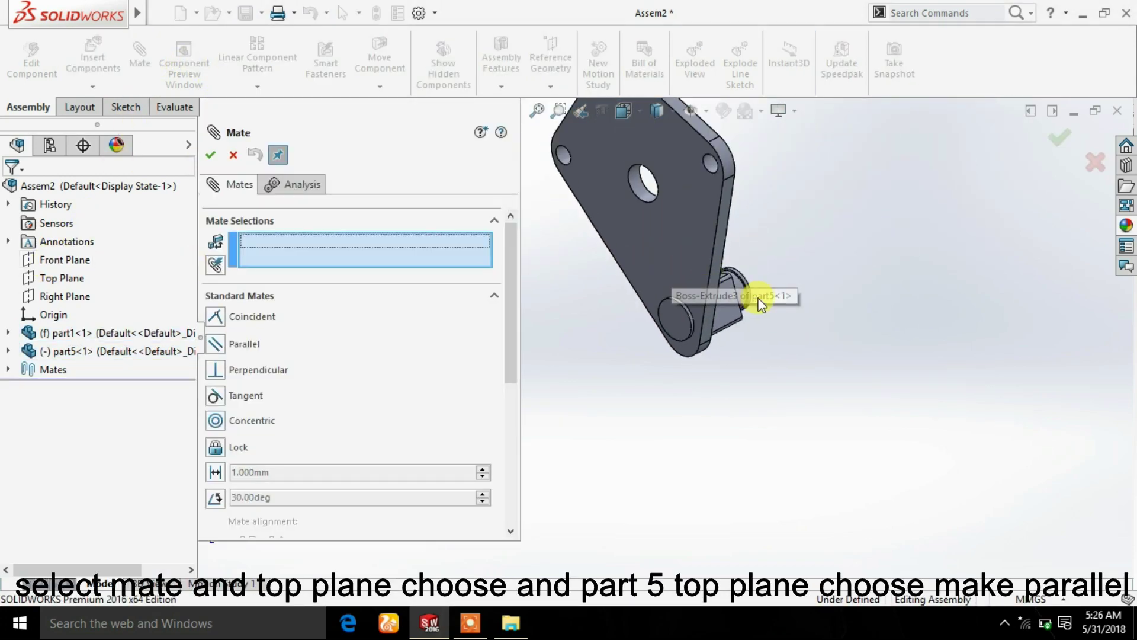
left_click(77, 277)
mouse_move(652, 331)
middle_mouse_down()
mouse_move(736, 347)
mouse_move(632, 344)
middle_mouse_up()
left_click(8, 351)
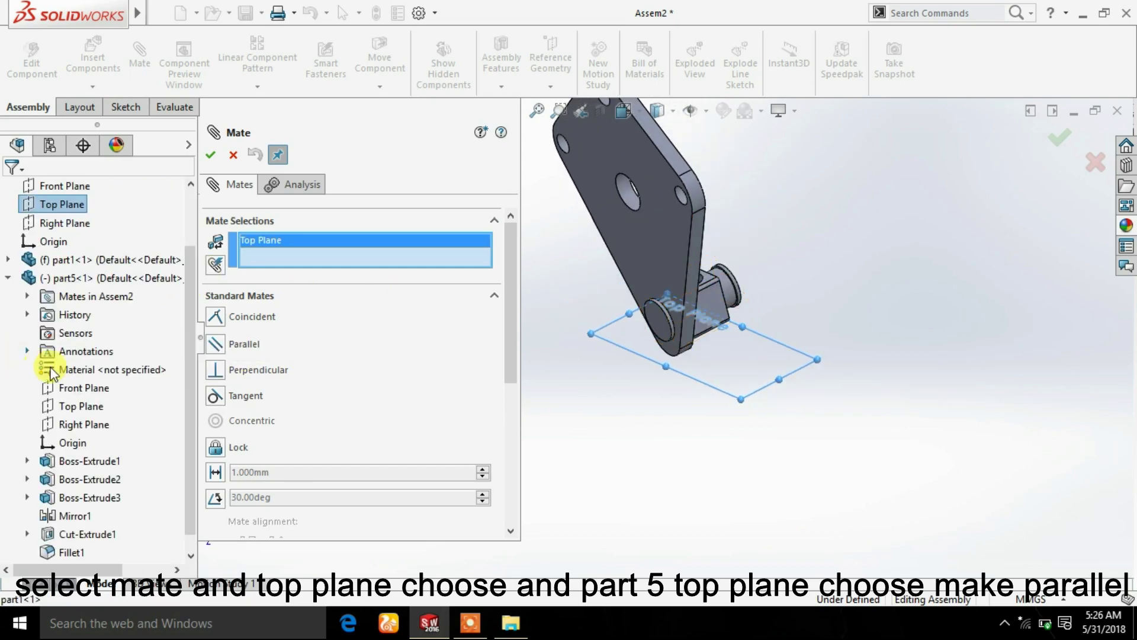
left_click(77, 407)
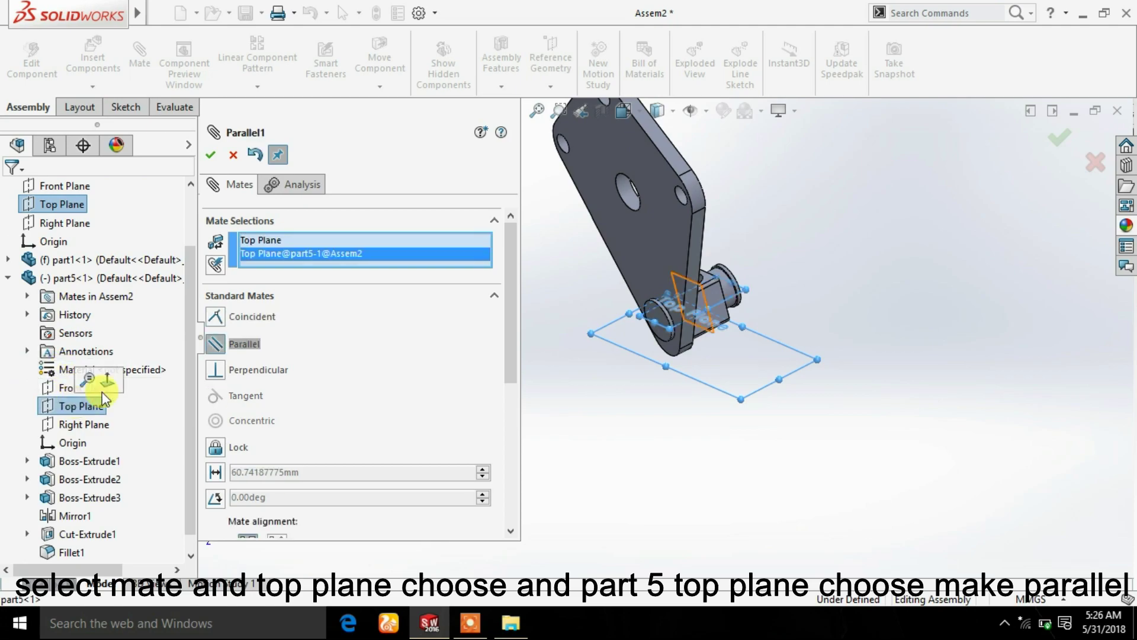
left_click(210, 155)
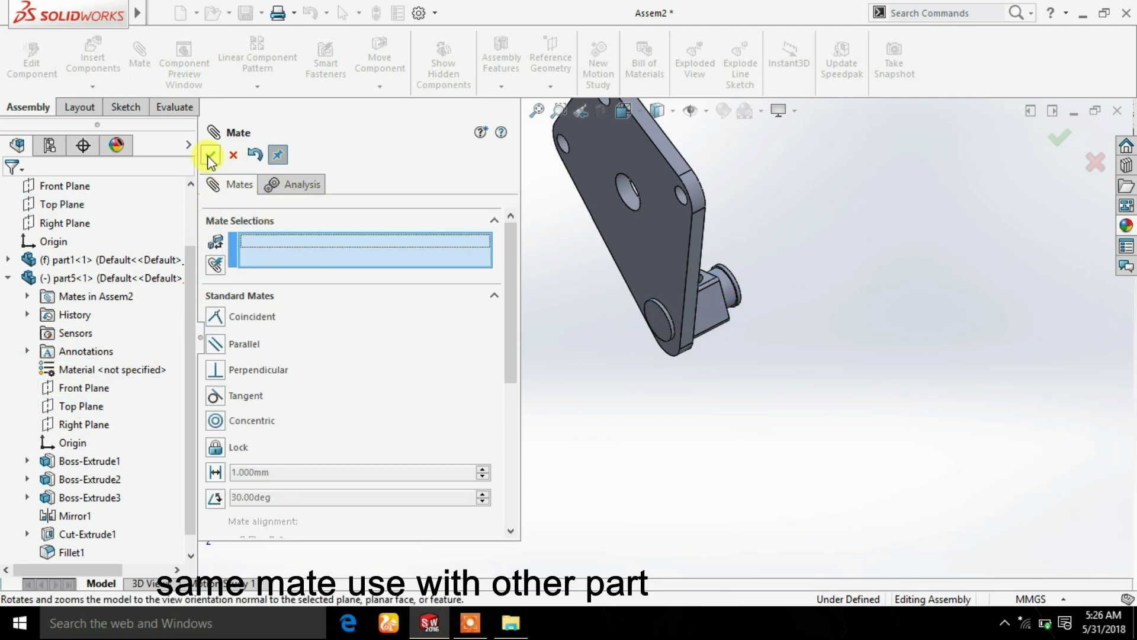
left_click(210, 157)
Insert a second copy of part1 into the assembly as another side plate
left_click(93, 52)
left_click(337, 408)
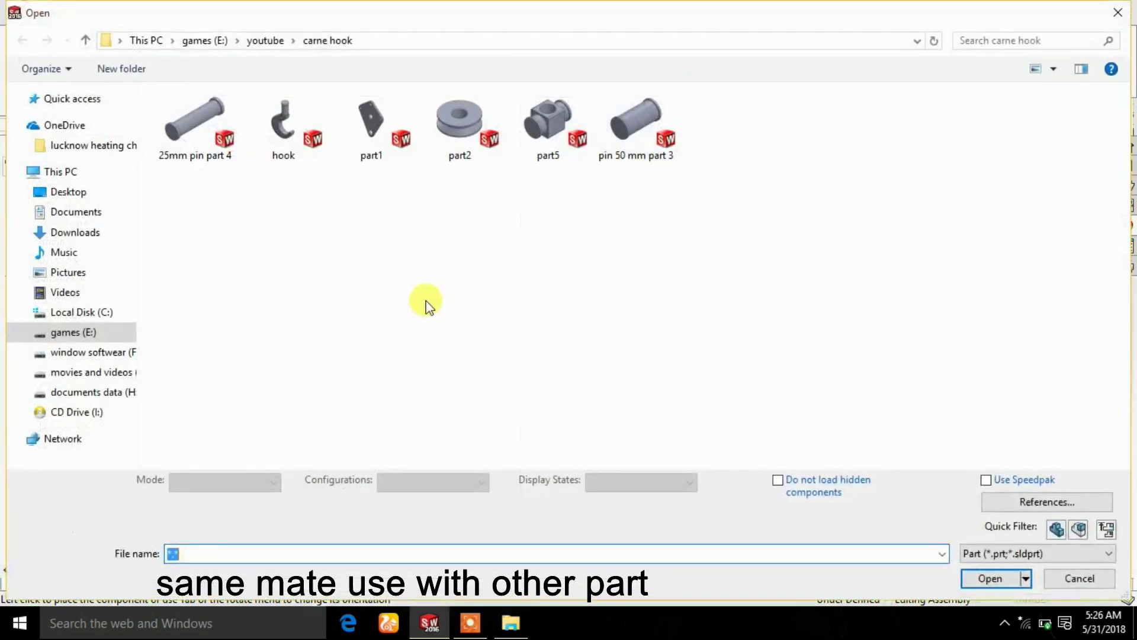
double_click(365, 137)
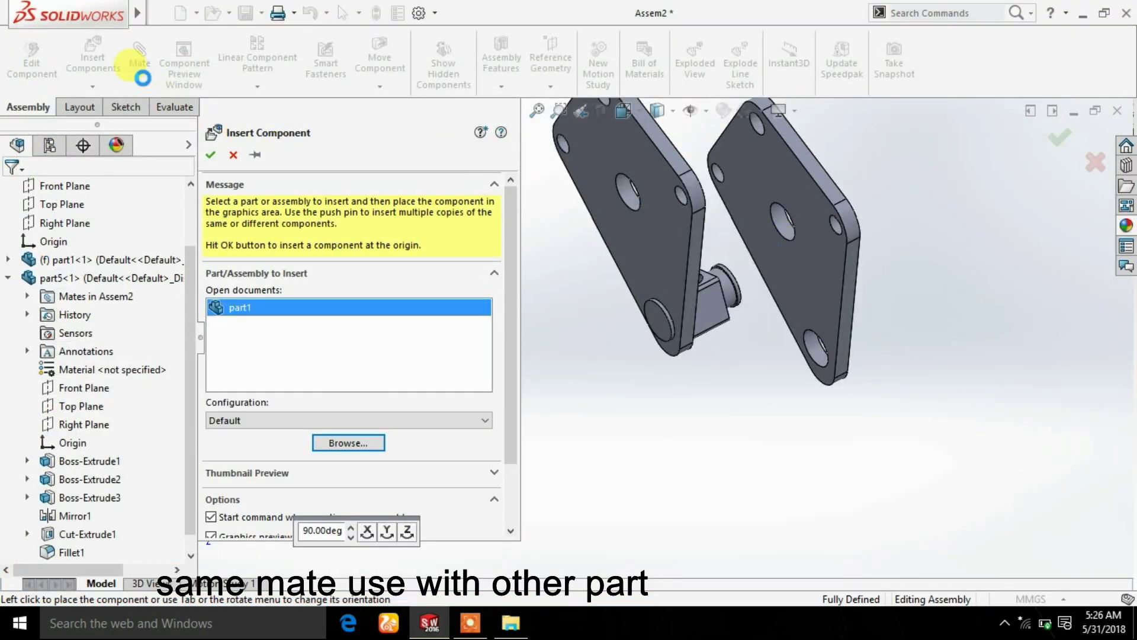
left_click(812, 352)
Mate the new part1 concentric to part5's round boss and align its hole with the other plate's hole
left_click(723, 281)
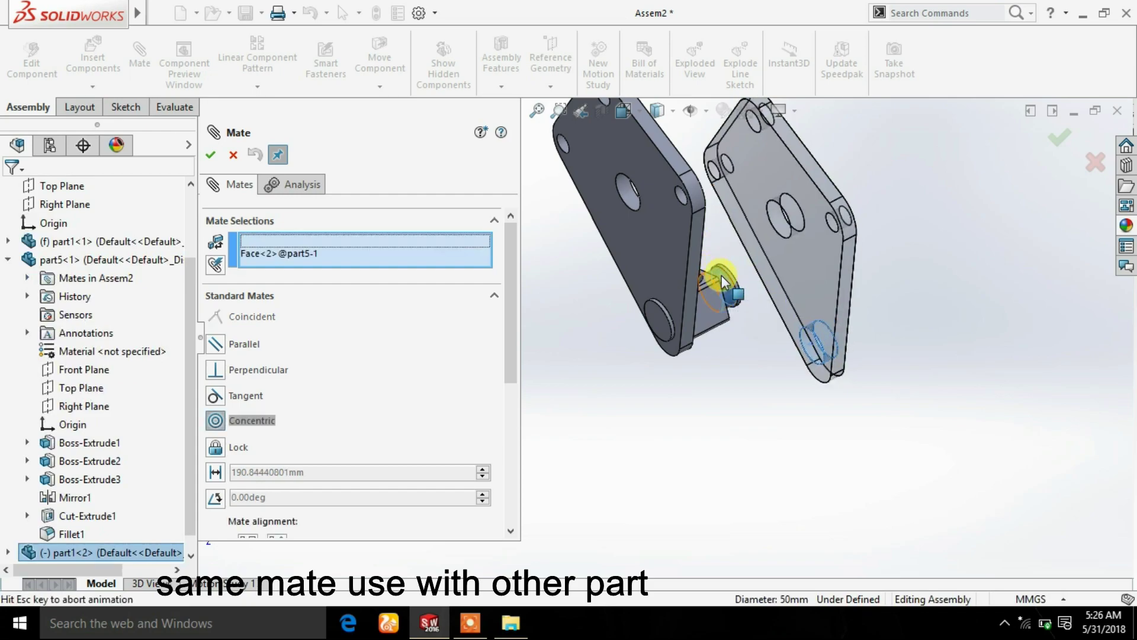
left_click(974, 240)
mouse_move(974, 240)
middle_mouse_down()
mouse_move(685, 115)
mouse_move(638, 137)
middle_mouse_up()
scroll(663, 190, "down", 3)
scroll(708, 422, "down", 2)
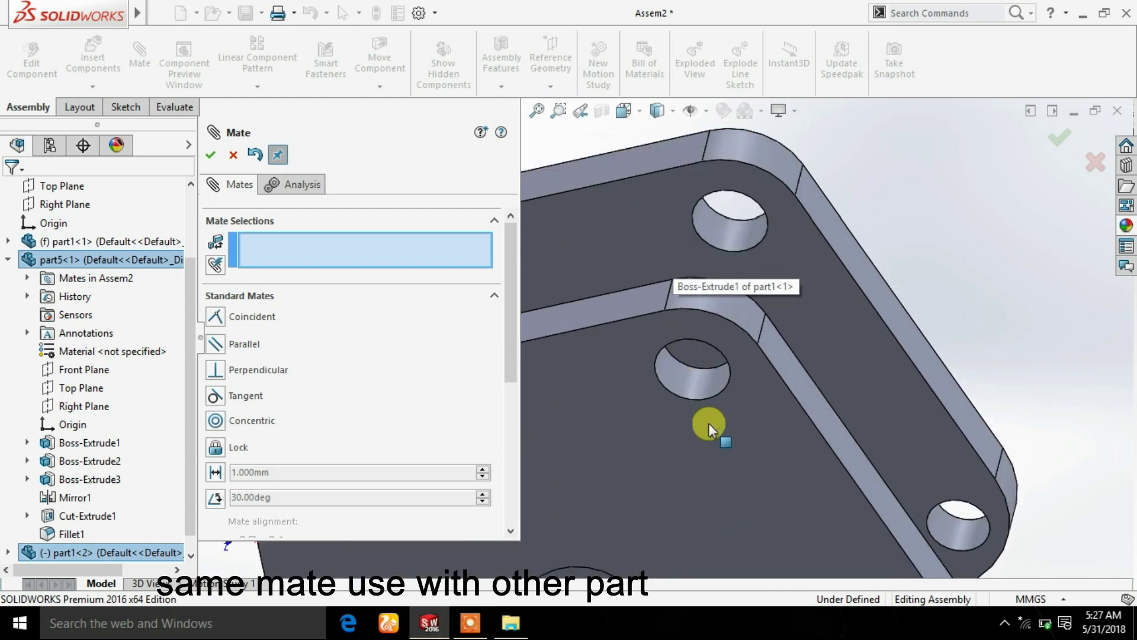
scroll(673, 357, "down", 2)
scroll(673, 357, "up", 3)
left_click(721, 261)
left_click(697, 226)
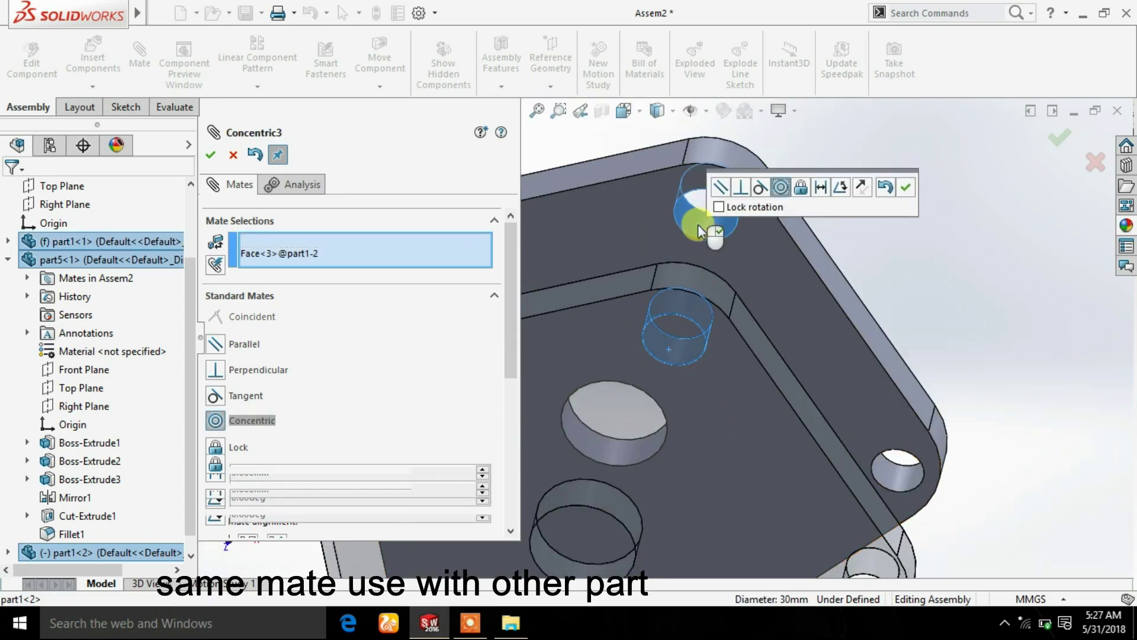
left_click(910, 191)
Slide the second side plate to a new position with Move Component to expose the boss
middle_click_drag(851, 468, 705, 436)
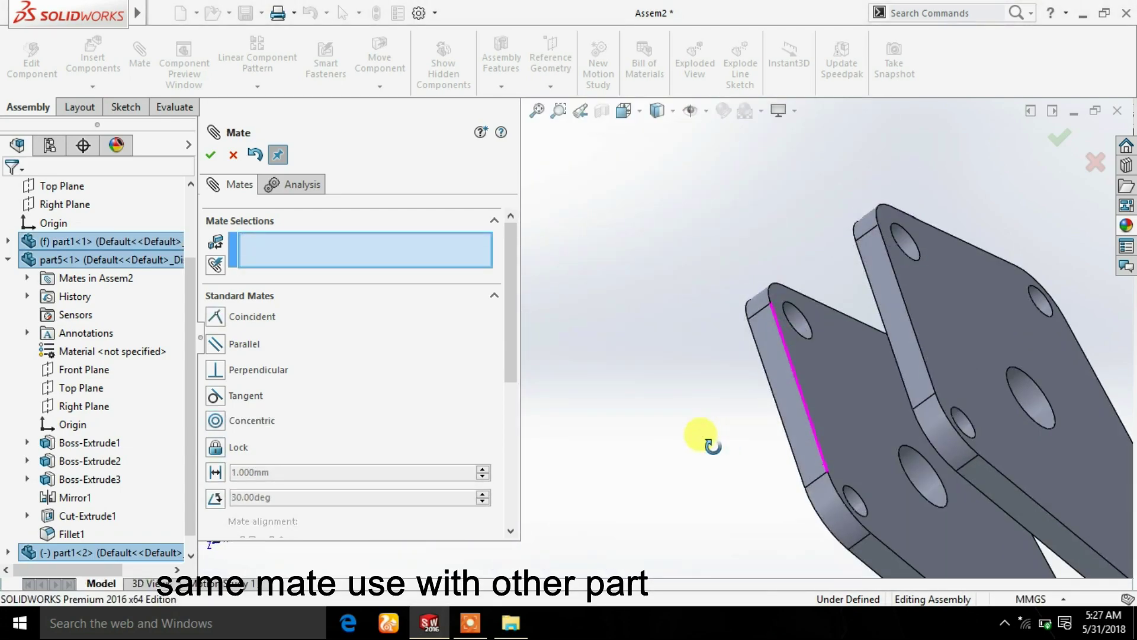
scroll(1003, 517, "up", 3)
scroll(838, 452, "down", 5)
scroll(838, 452, "down", 2)
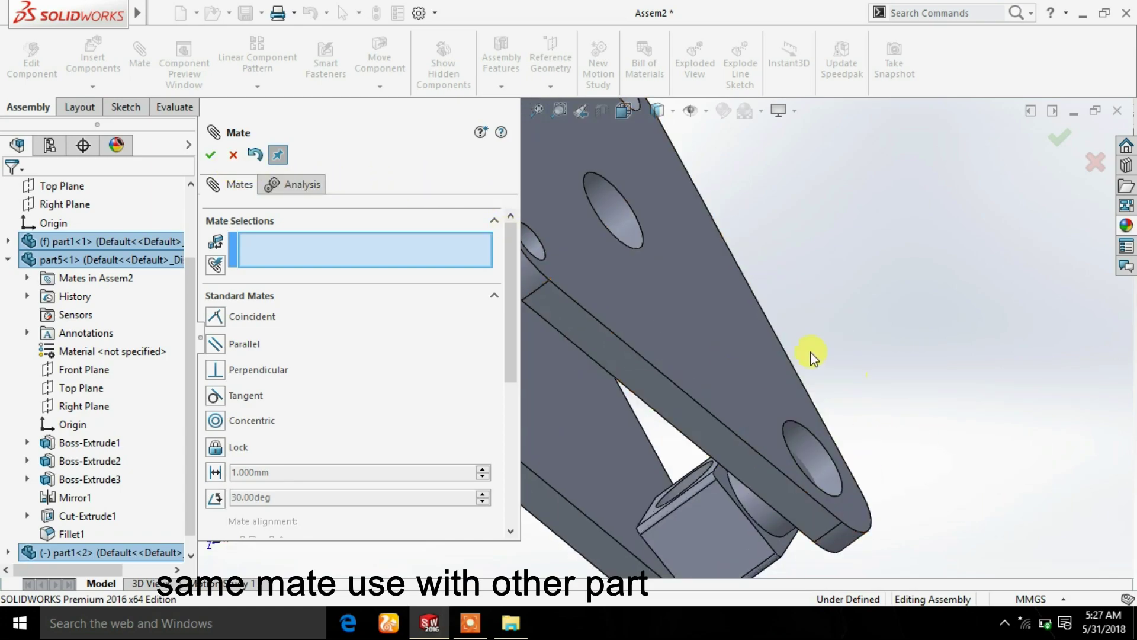
middle_click_drag(751, 375, 764, 459)
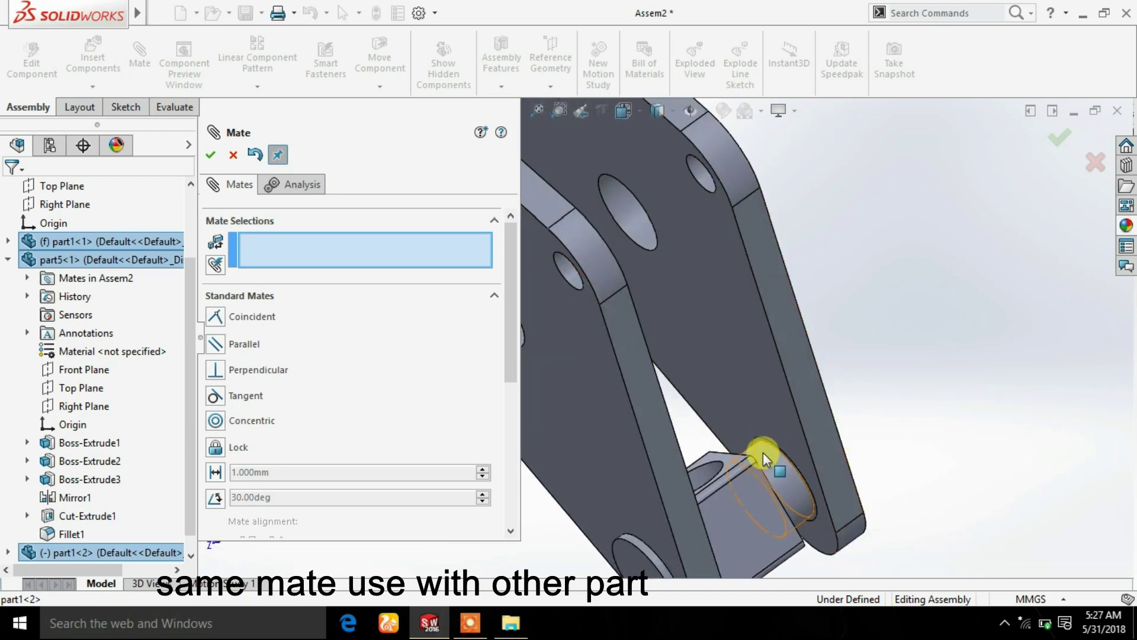
scroll(532, 364, "down", 2)
left_click(211, 155)
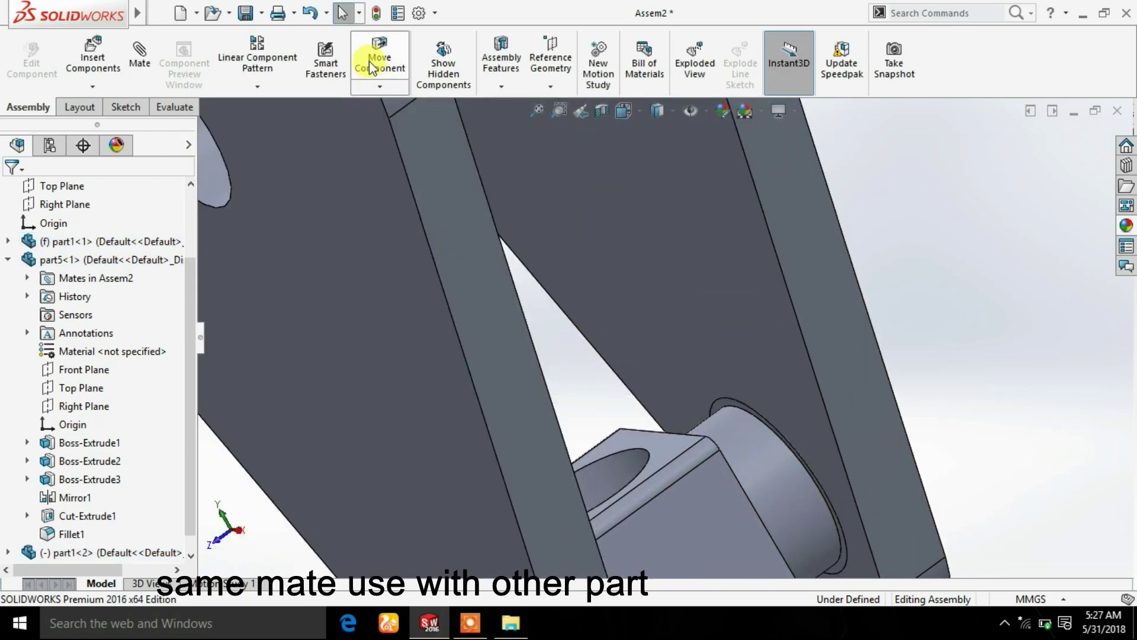
left_click(380, 59)
left_click_drag(716, 279, 790, 220)
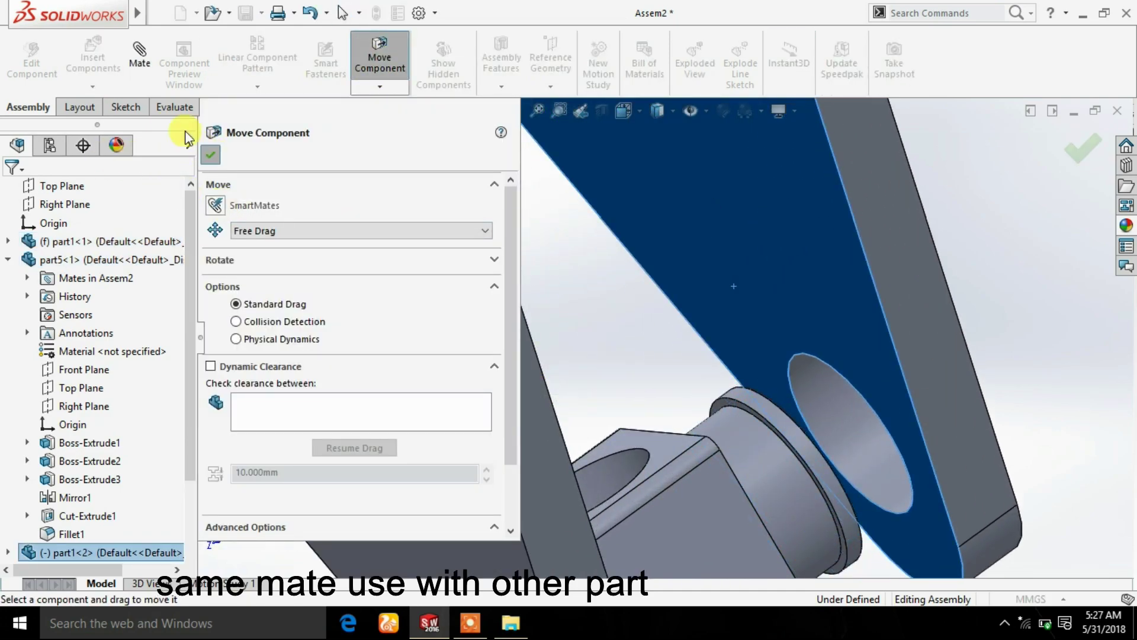
left_click(210, 155)
Make the plate's inner face coincident with the end face of part5's boss
left_click(139, 56)
scroll(770, 415, "down", 3)
scroll(698, 332, "down", 2)
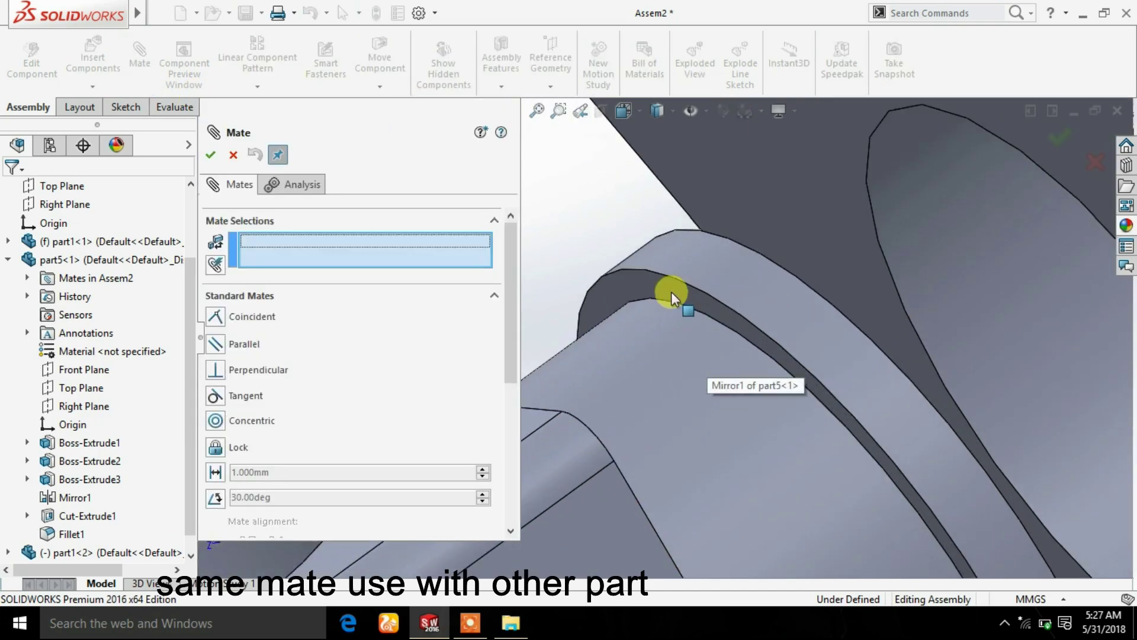
left_click(670, 291)
scroll(748, 313, "up", 2)
scroll(793, 334, "up", 2)
scroll(801, 372, "up", 2)
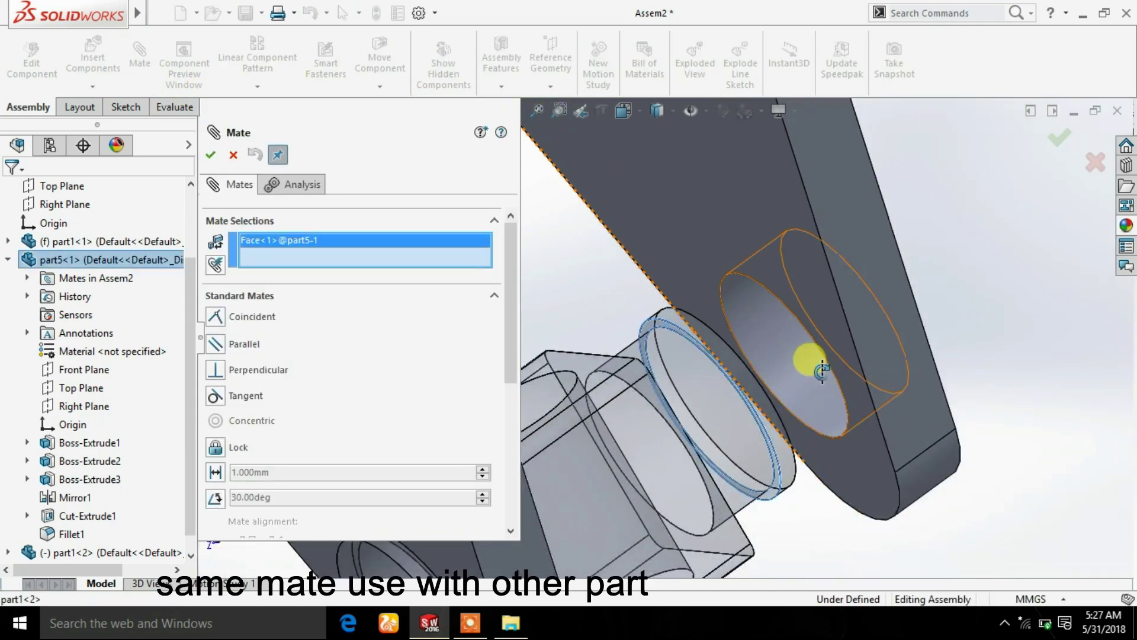
scroll(787, 355, "down", 2)
left_click(687, 268)
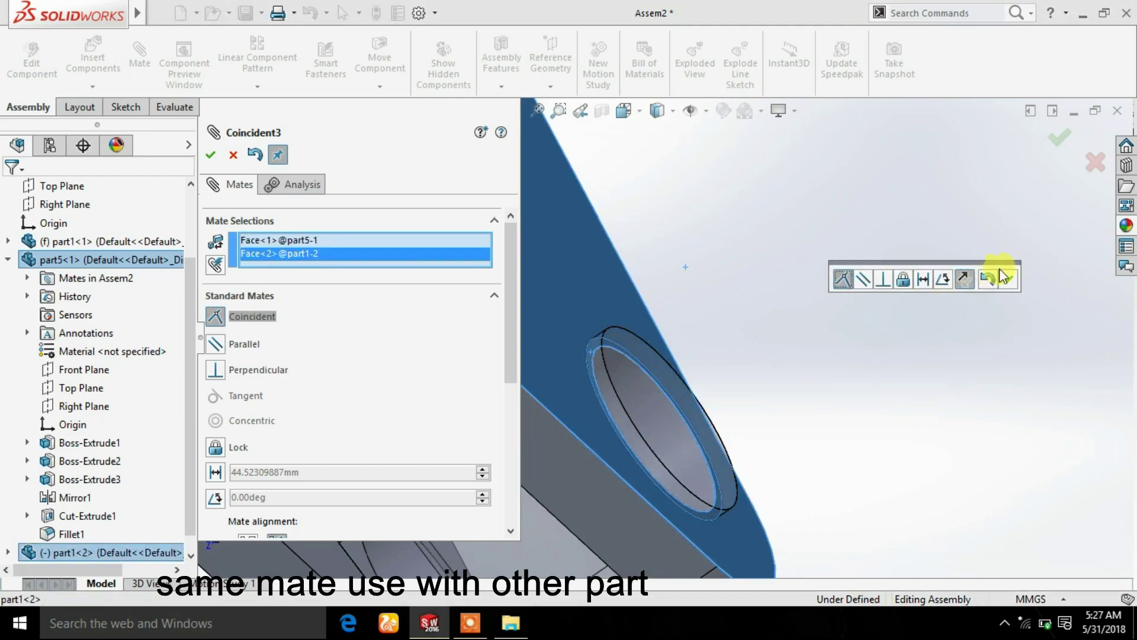
left_click(1010, 279)
scroll(796, 341, "up", 5)
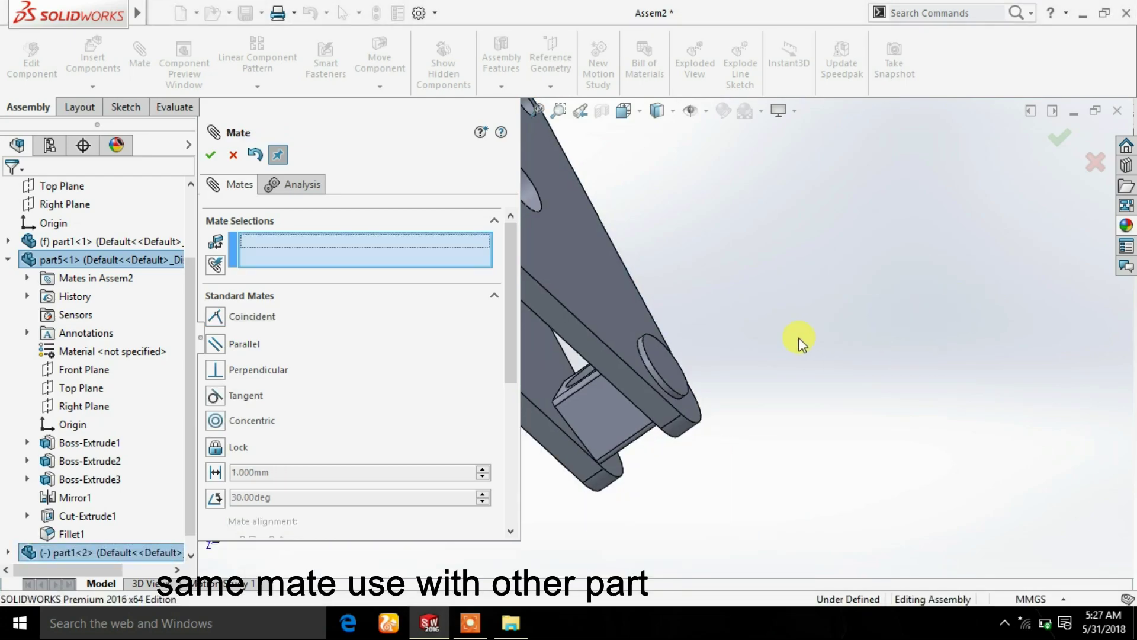
left_click(212, 158)
left_click(105, 79)
Insert two copies of the 25mm pin part beside the side plates
left_click(330, 401)
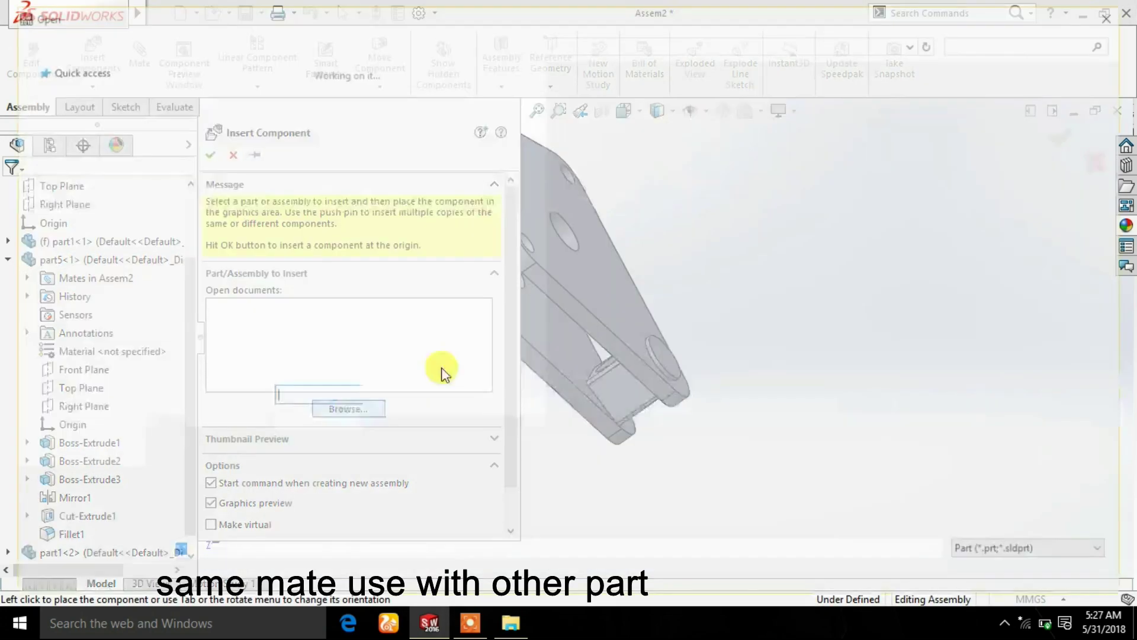
double_click(235, 138)
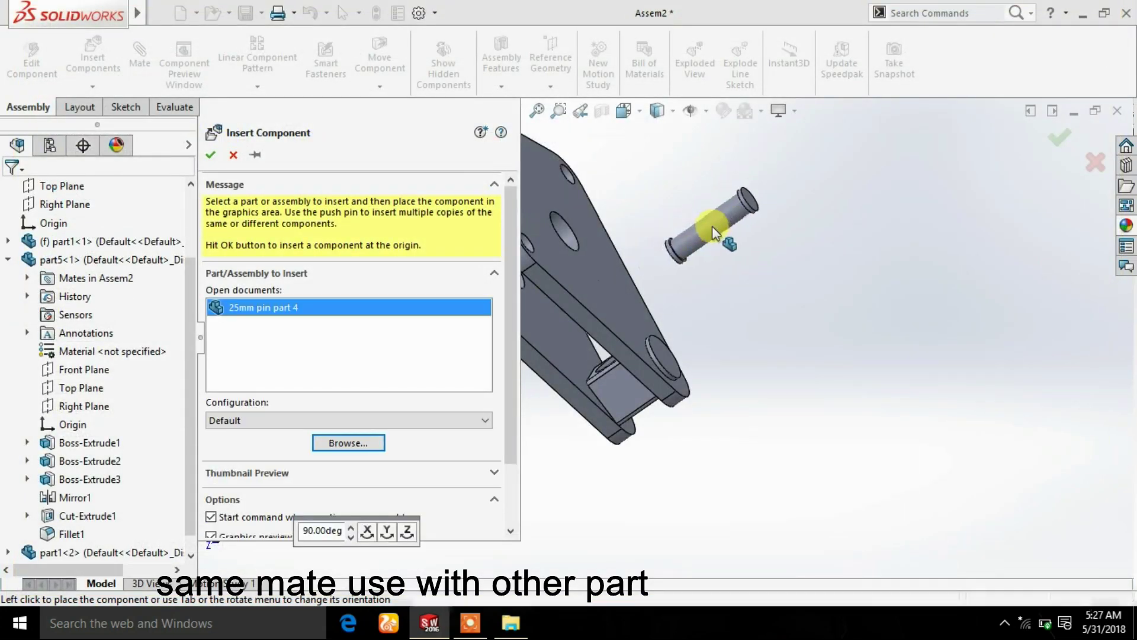
left_click(710, 228)
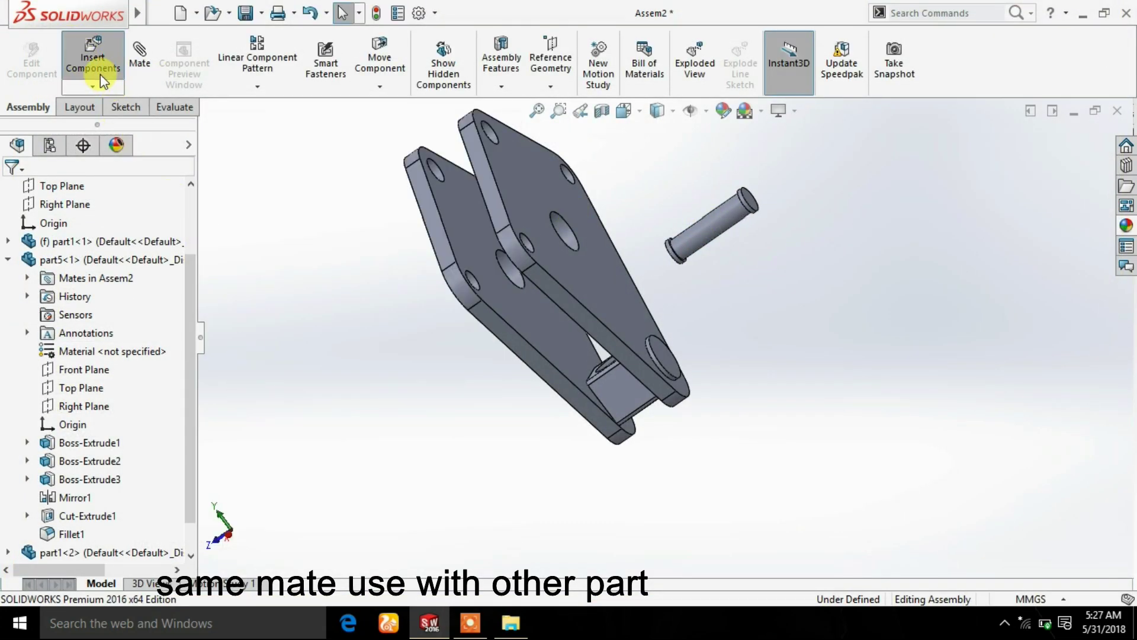
left_click(101, 73)
left_click(339, 414)
double_click(191, 142)
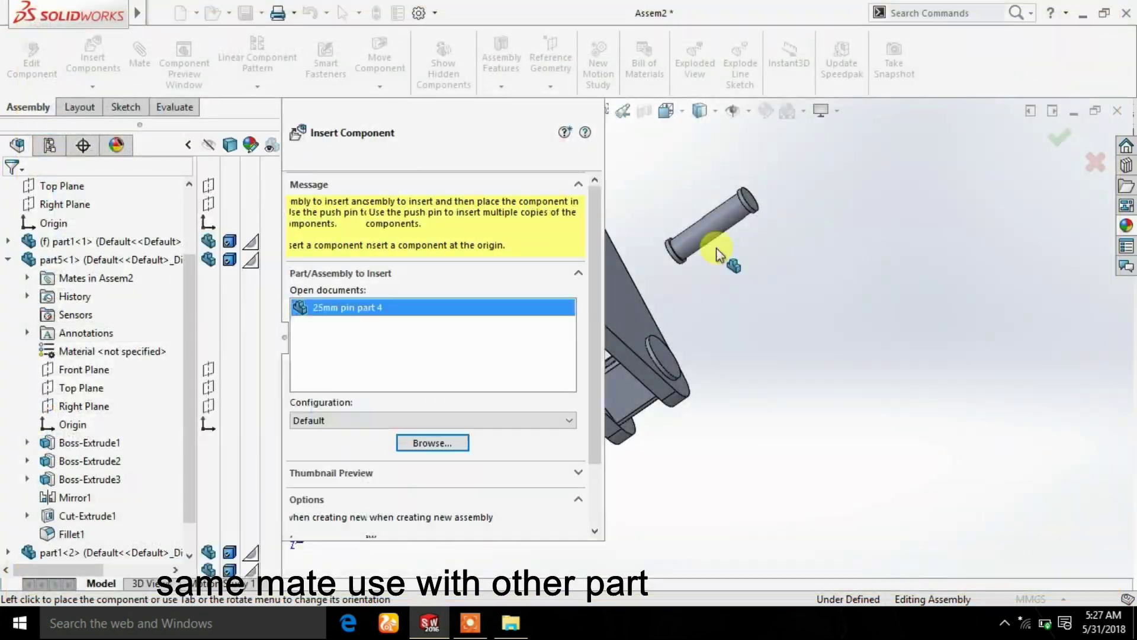
left_click(806, 264)
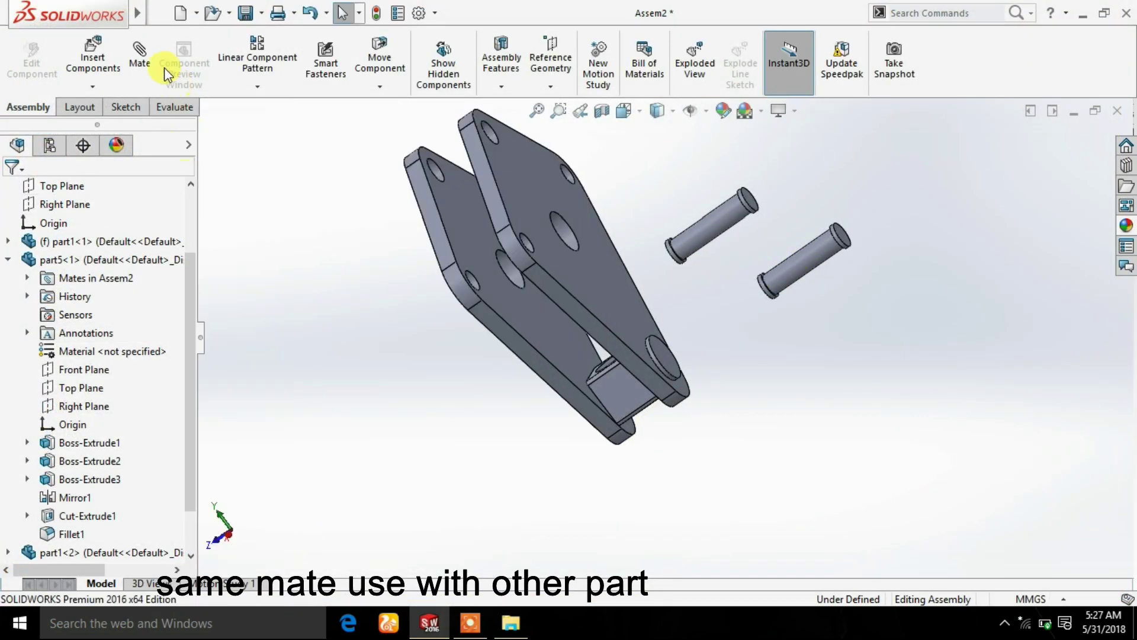
Make the first 25mm pin concentric with the side plate's hole
left_click(691, 238)
scroll(655, 254, "up", 3)
scroll(609, 299, "down", 3)
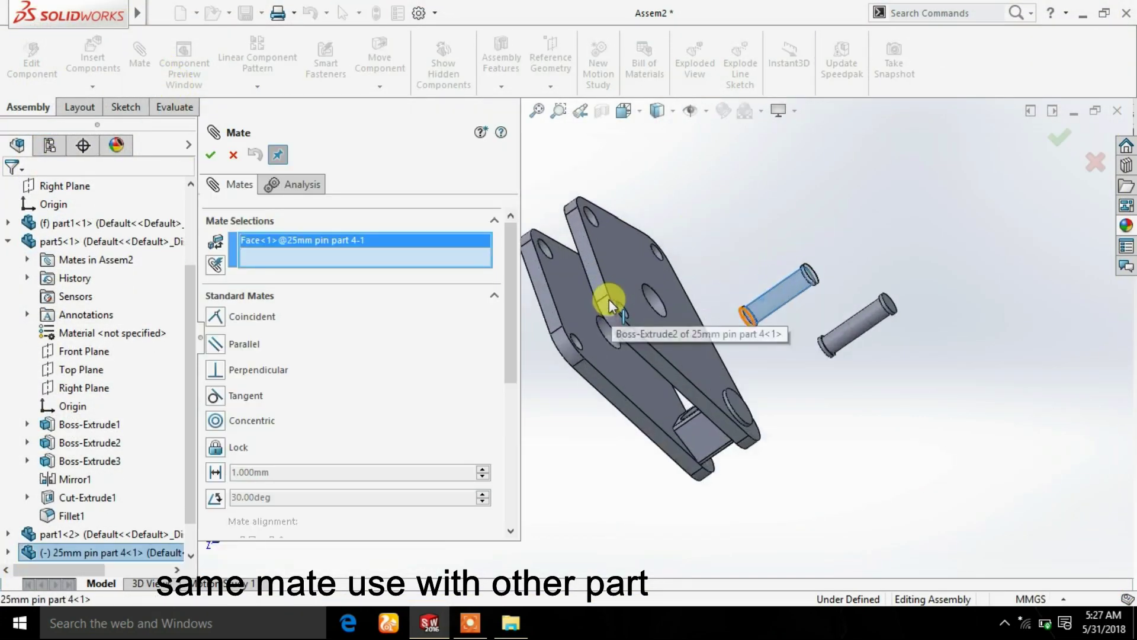
scroll(640, 359, "down", 3)
scroll(639, 358, "down", 3)
left_click(541, 386)
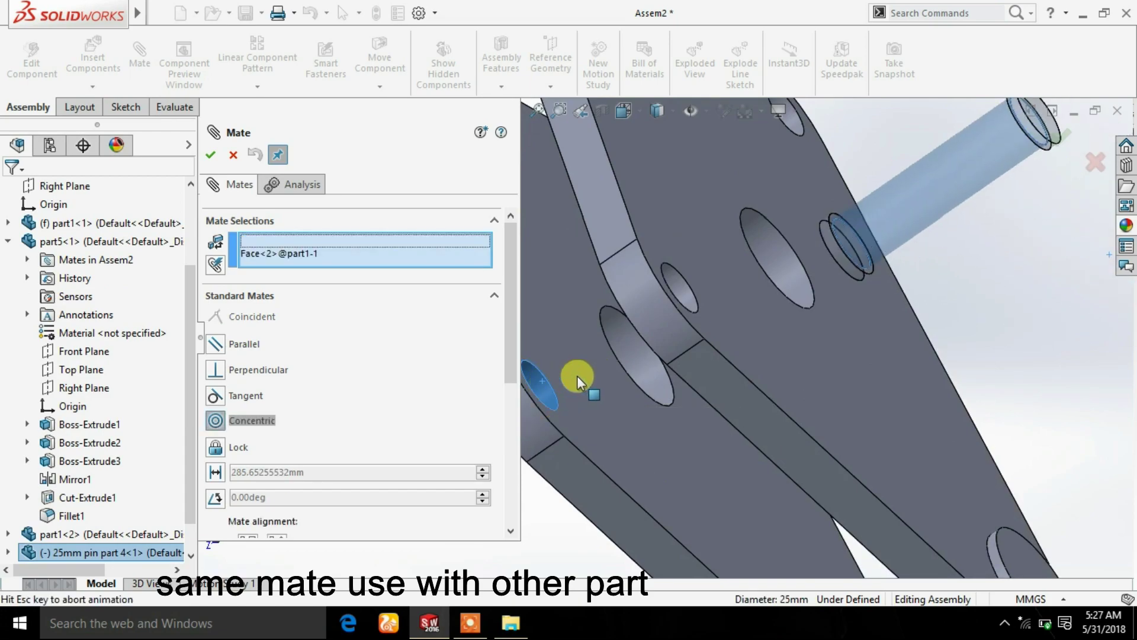
left_click(870, 370)
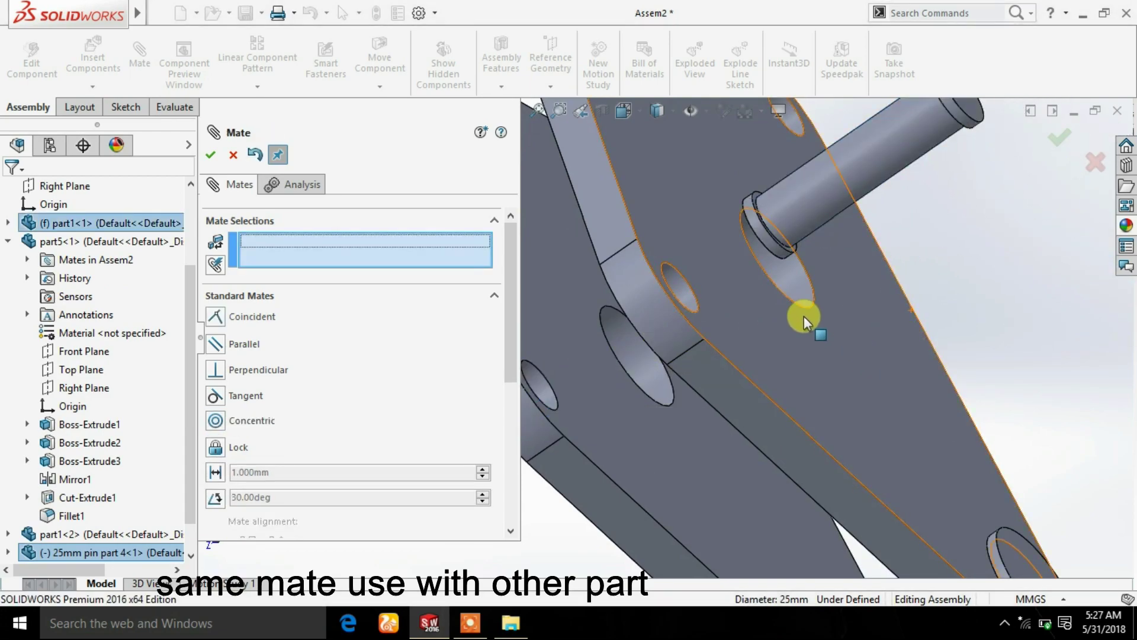
Seat the first pin's head face flush against the plate's outer face
left_click(687, 254)
scroll(929, 147, "down", 2)
scroll(931, 136, "down", 2)
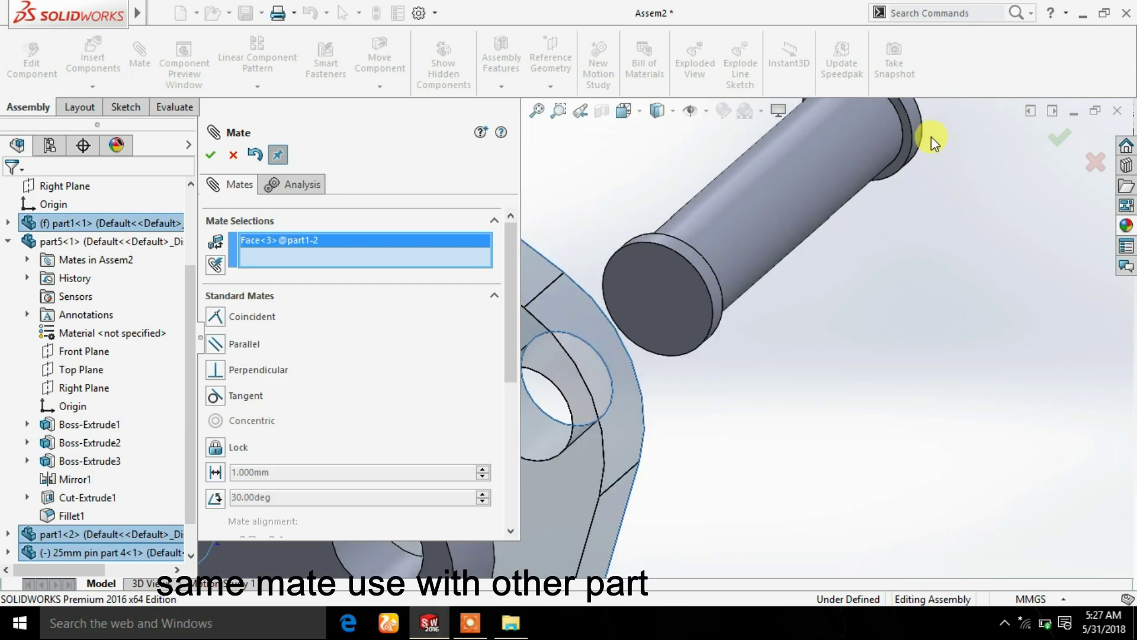
scroll(859, 208, "down", 2)
left_click(854, 202)
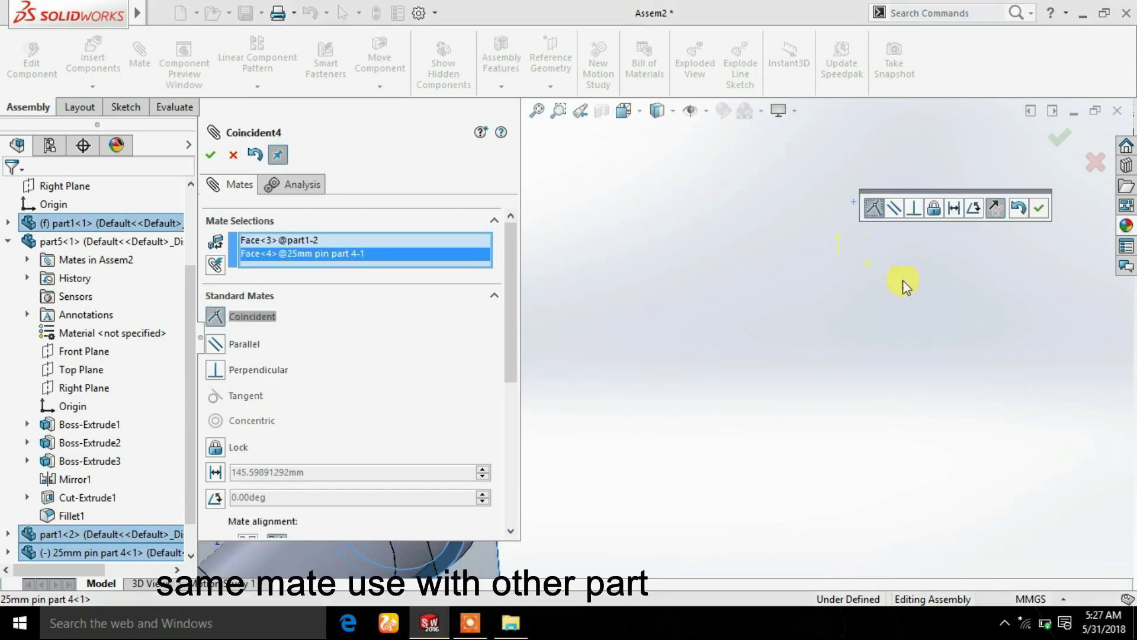
left_click(1039, 207)
Make the second 25mm pin concentric with its plate hole
scroll(889, 284, "up", 2)
scroll(776, 340, "up", 2)
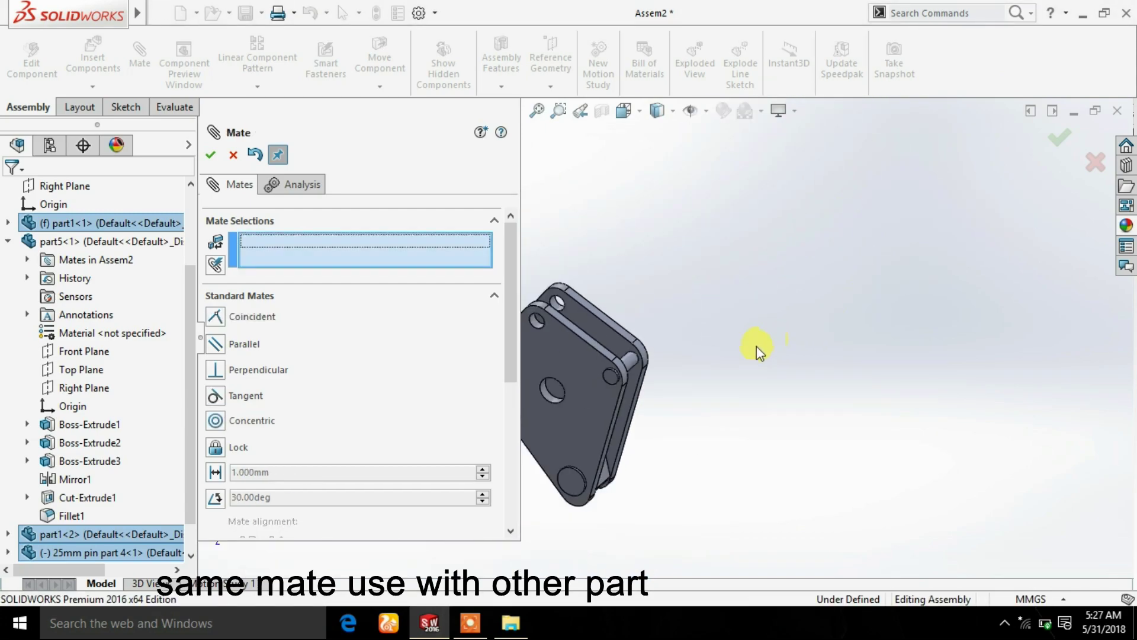
scroll(735, 352, "up", 1)
scroll(717, 359, "up", 2)
left_click(671, 384)
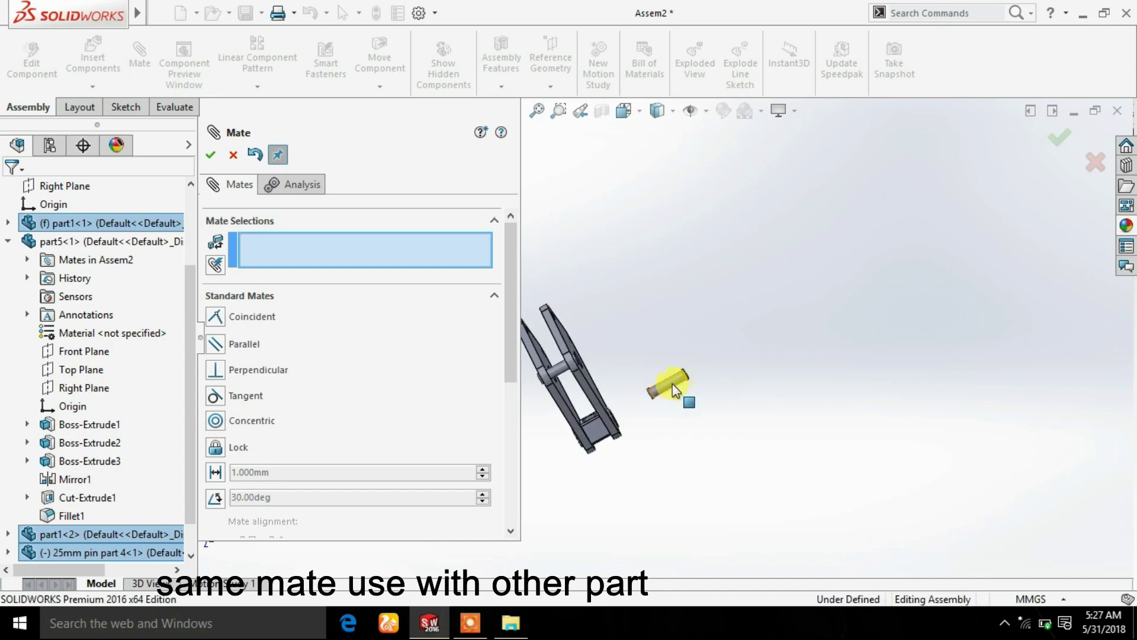
scroll(585, 330, "down", 2)
scroll(642, 338, "down", 3)
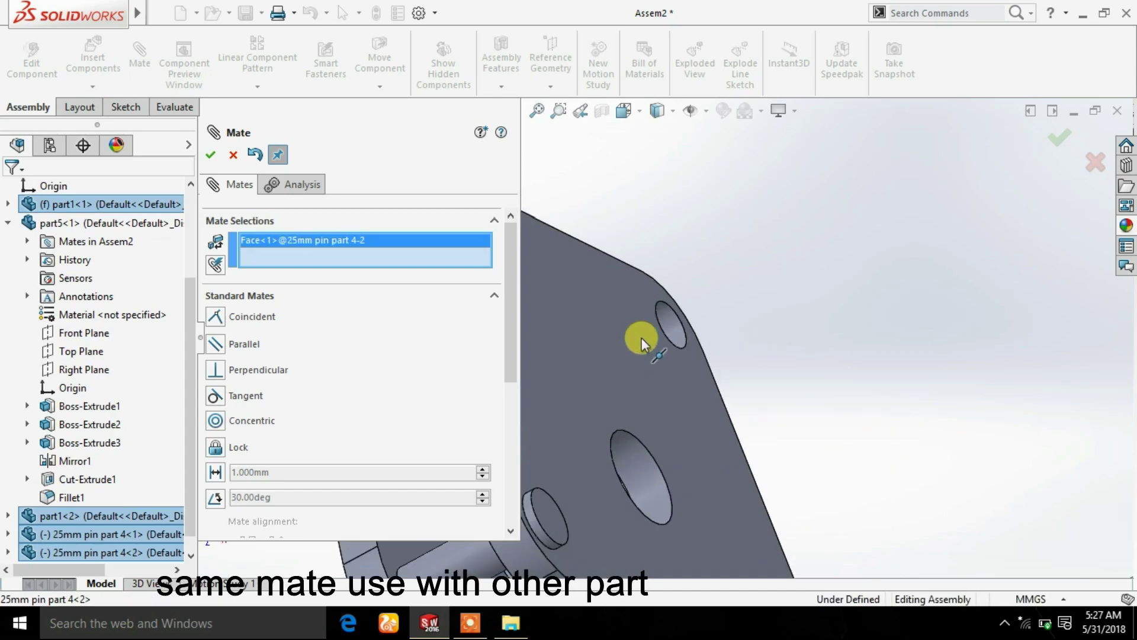
scroll(710, 319, "down", 3)
left_click(710, 318)
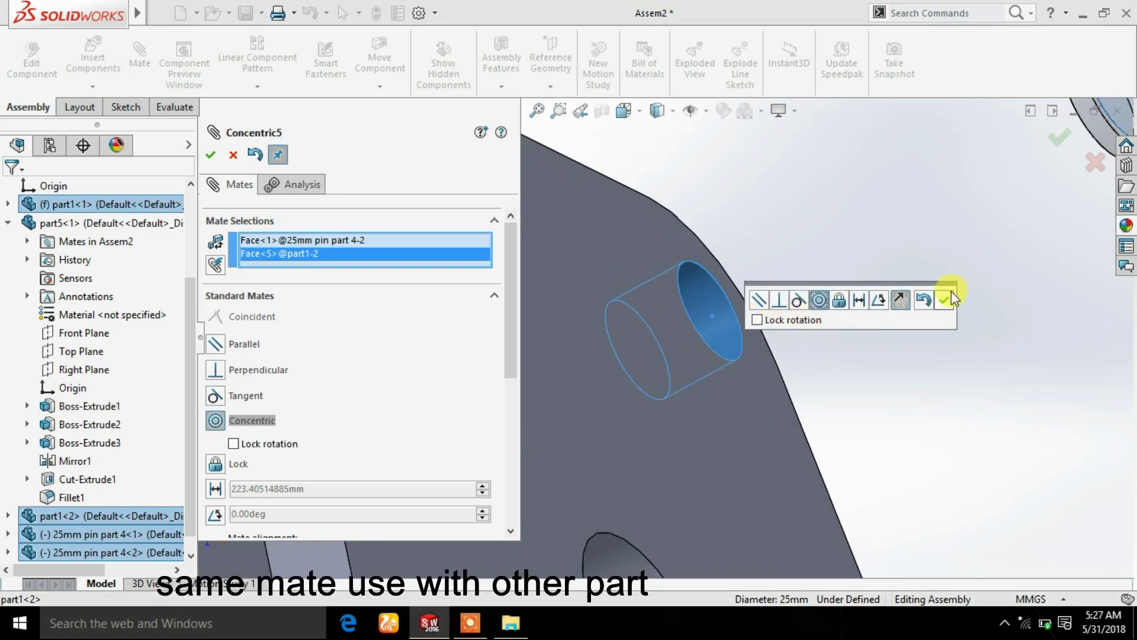
left_click(944, 300)
Mate the second pin's end face coincident with the bracket plate face
scroll(1001, 163, "down", 3)
scroll(924, 226, "down", 3)
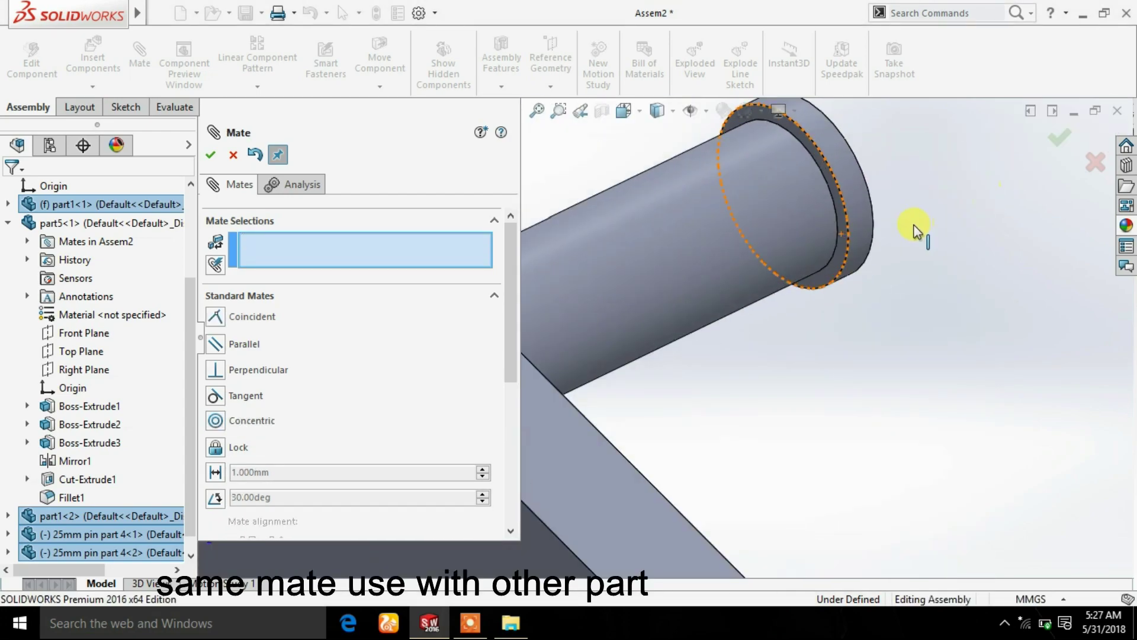
left_click(828, 271)
scroll(792, 338, "up", 3)
scroll(828, 372, "up", 2)
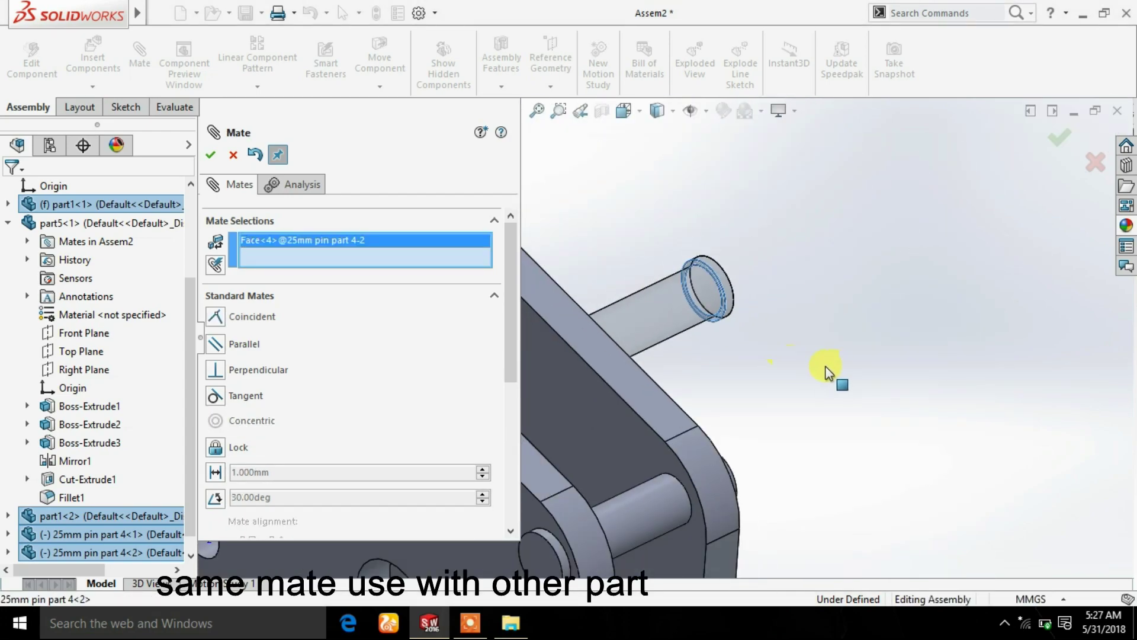
middle_click_drag(828, 372, 753, 373)
left_click(765, 367)
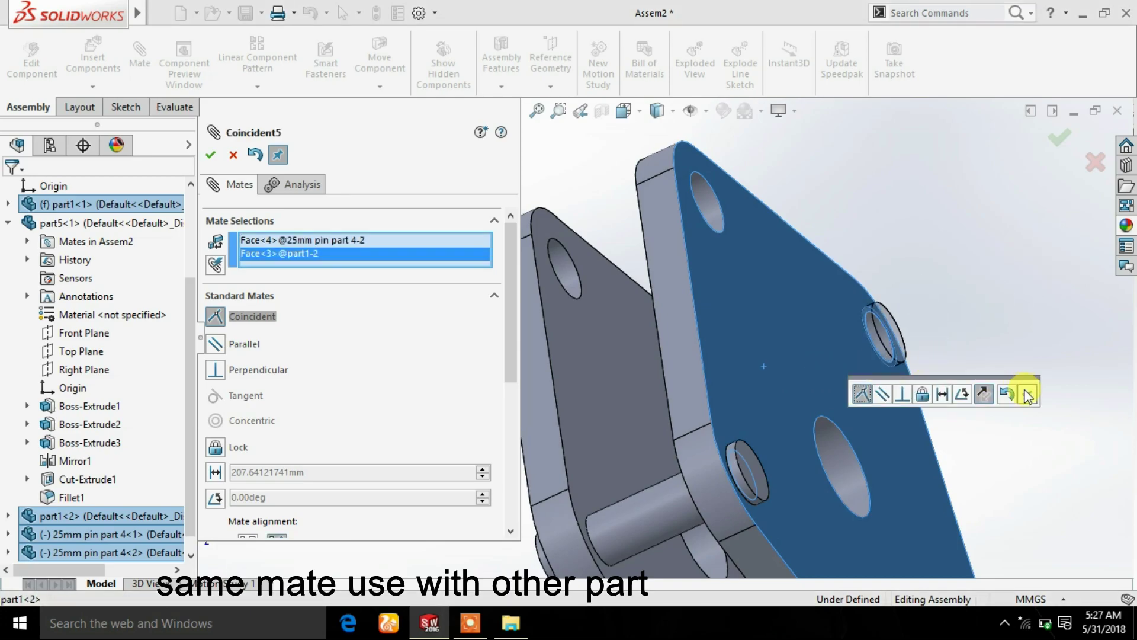
left_click(1029, 396)
left_click(210, 155)
Insert the pin 50 mm part 3 file into the assembly
left_click(93, 57)
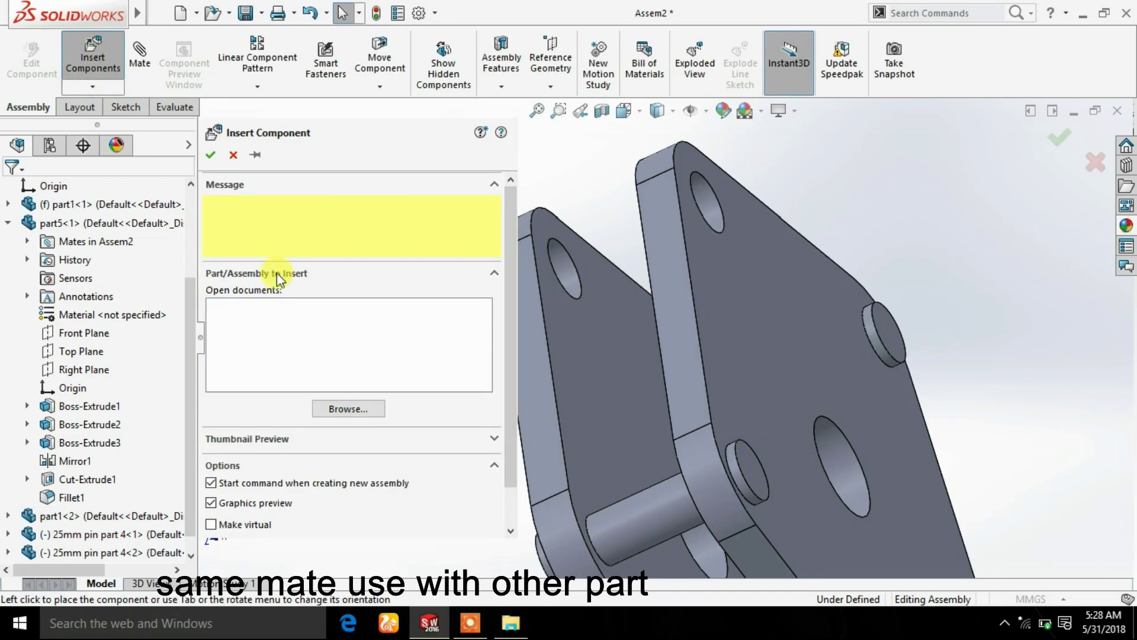
left_click(347, 407)
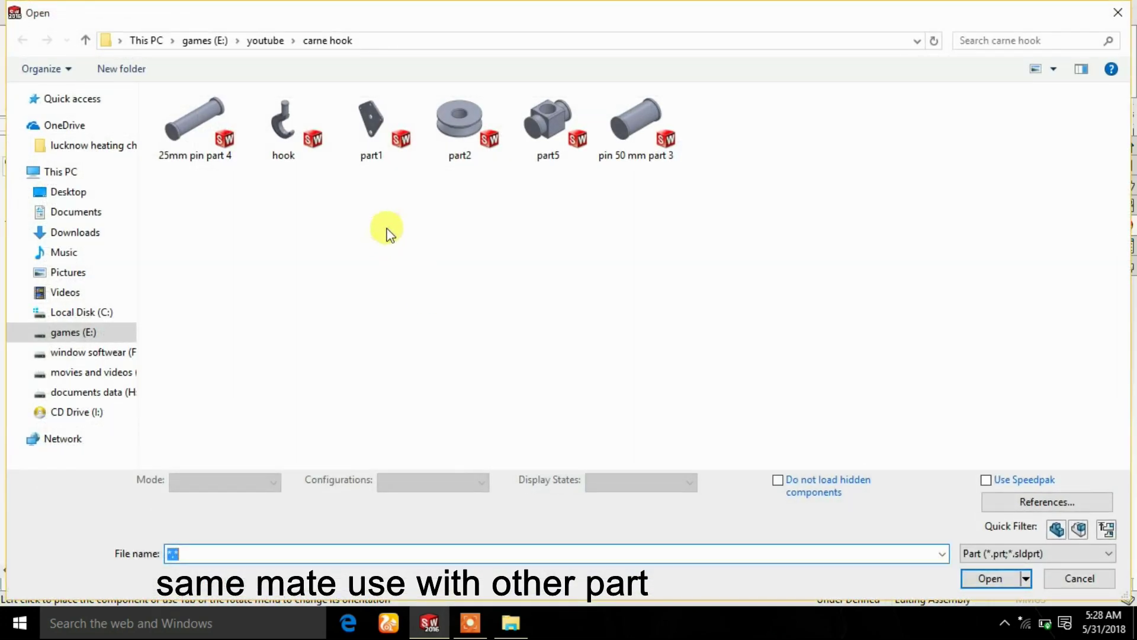
double_click(614, 134)
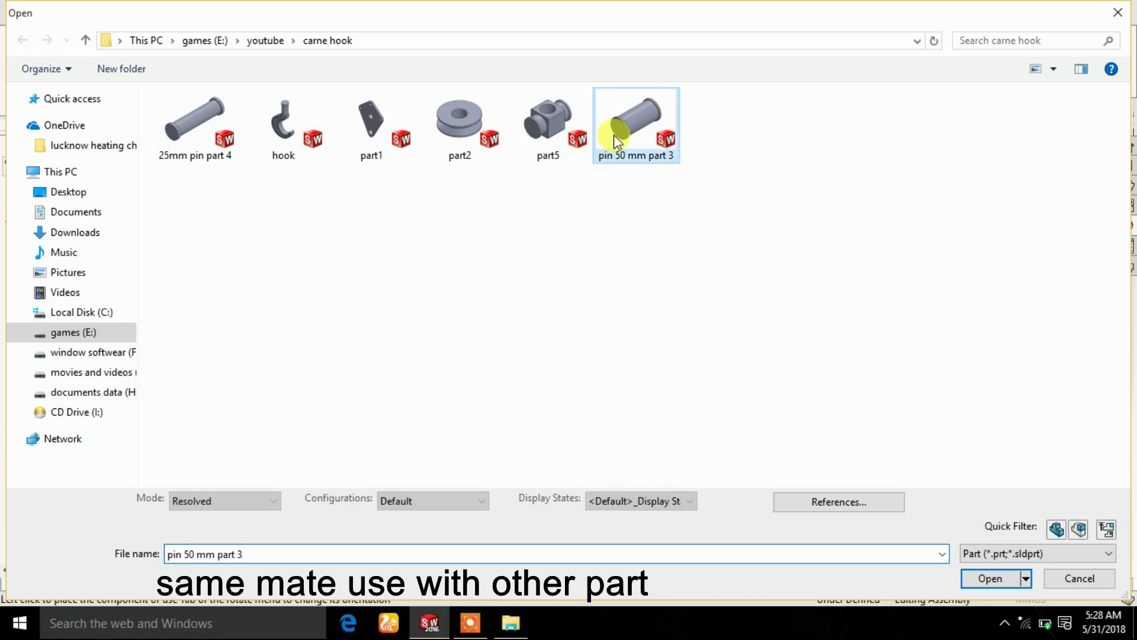
left_click(795, 312)
Make the 50 mm pin concentric with the side plate's large hole
left_click(145, 68)
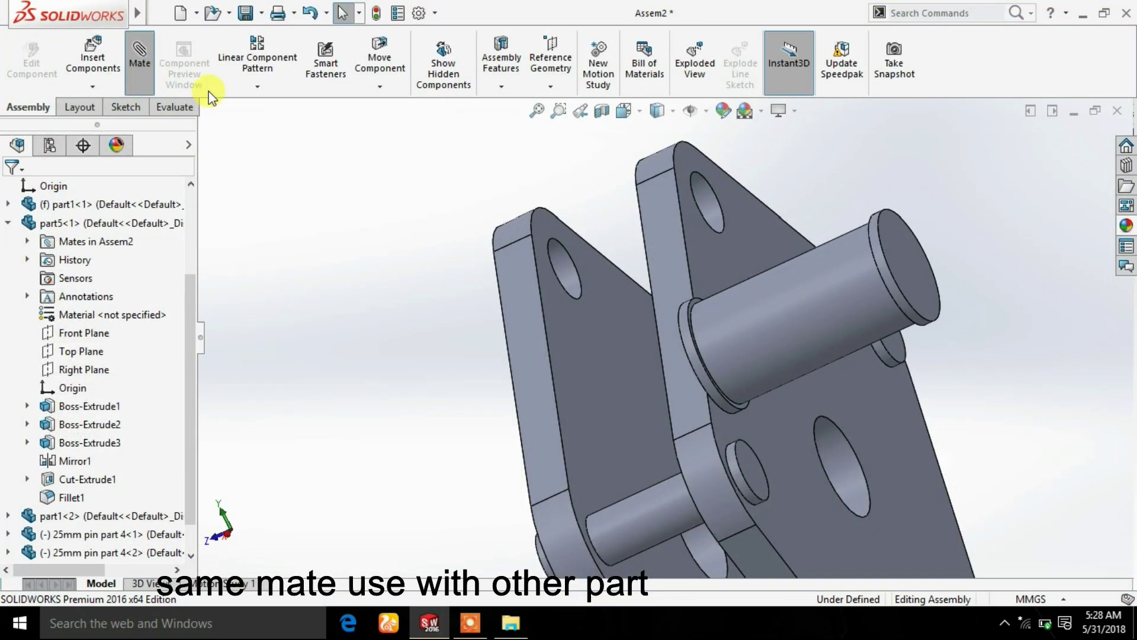
left_click(779, 304)
left_click(833, 464)
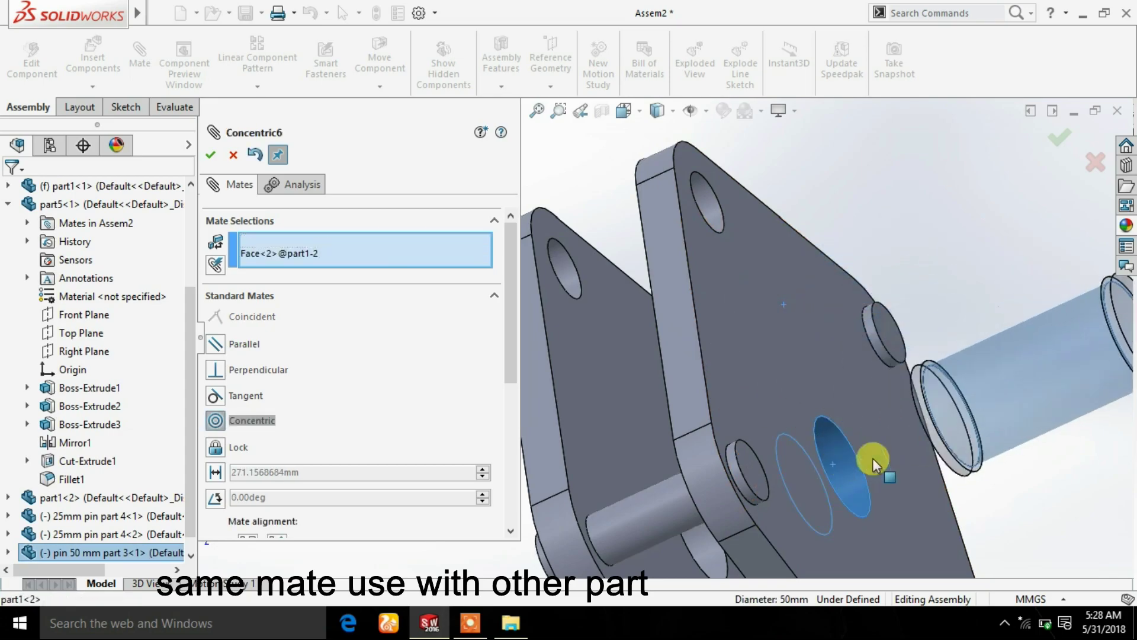
left_click(1078, 489)
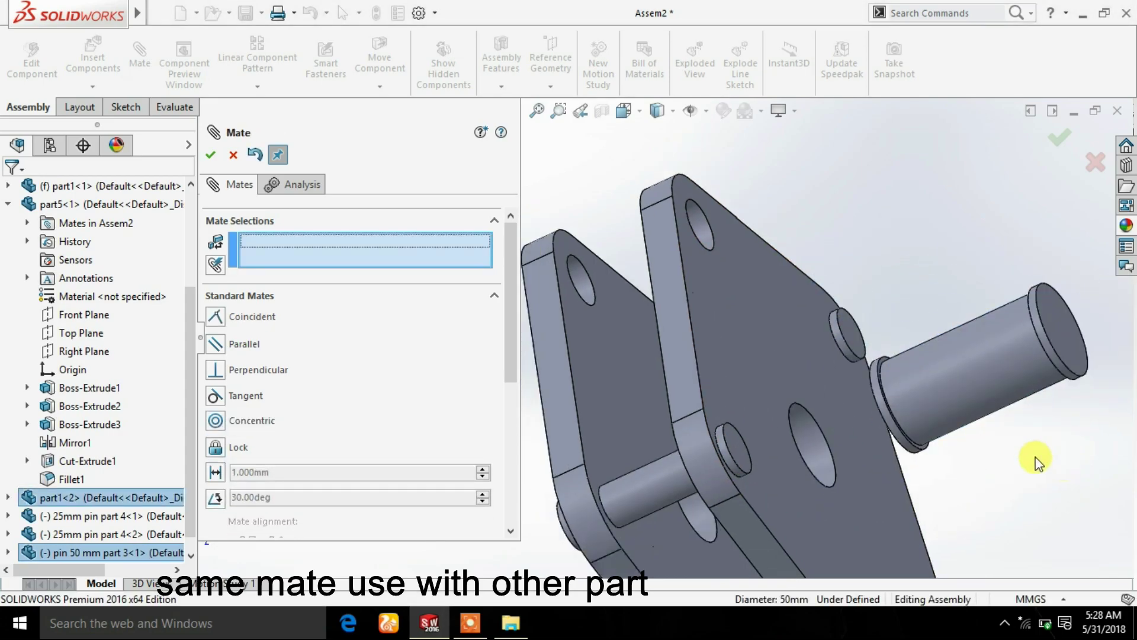
Mate the 50 mm pin's flange coincident with the side plate face
middle_click_drag(1062, 489, 910, 400)
left_click(972, 354)
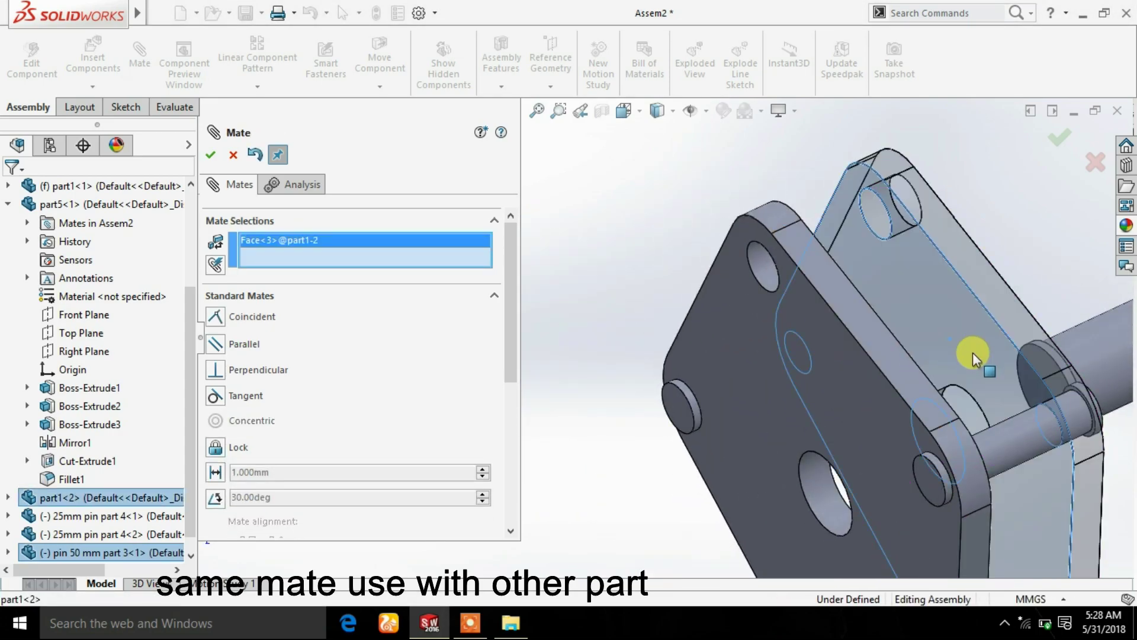
scroll(947, 350, "up", 5)
scroll(842, 335, "down", 8)
scroll(841, 336, "down", 5)
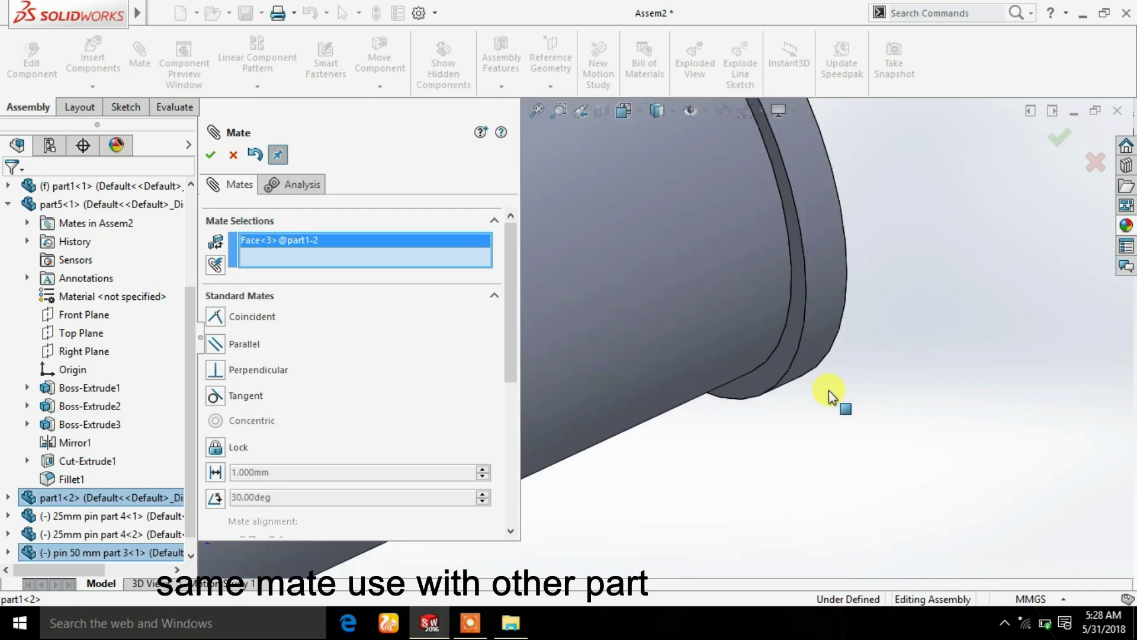
left_click(764, 387)
left_click(1078, 396)
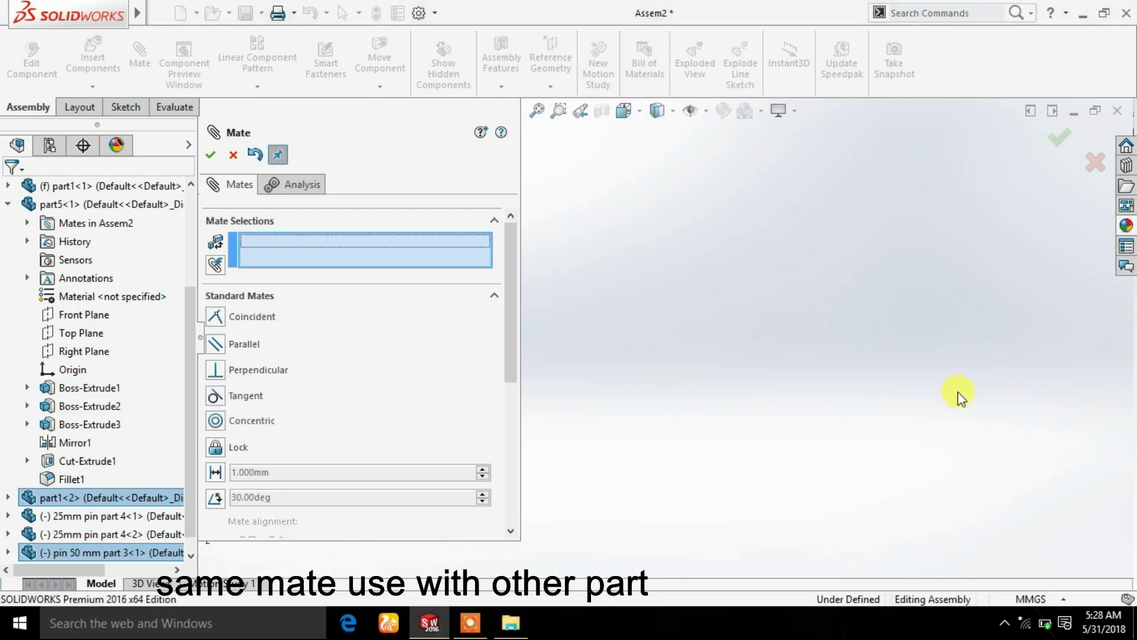
scroll(718, 335, "up", 4)
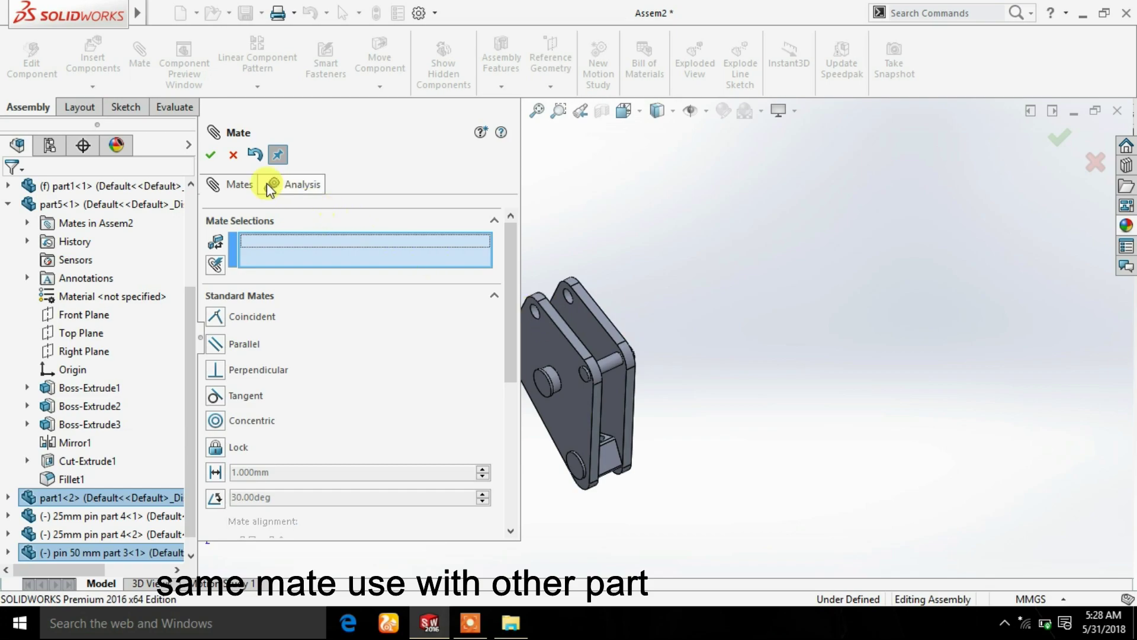
left_click(211, 155)
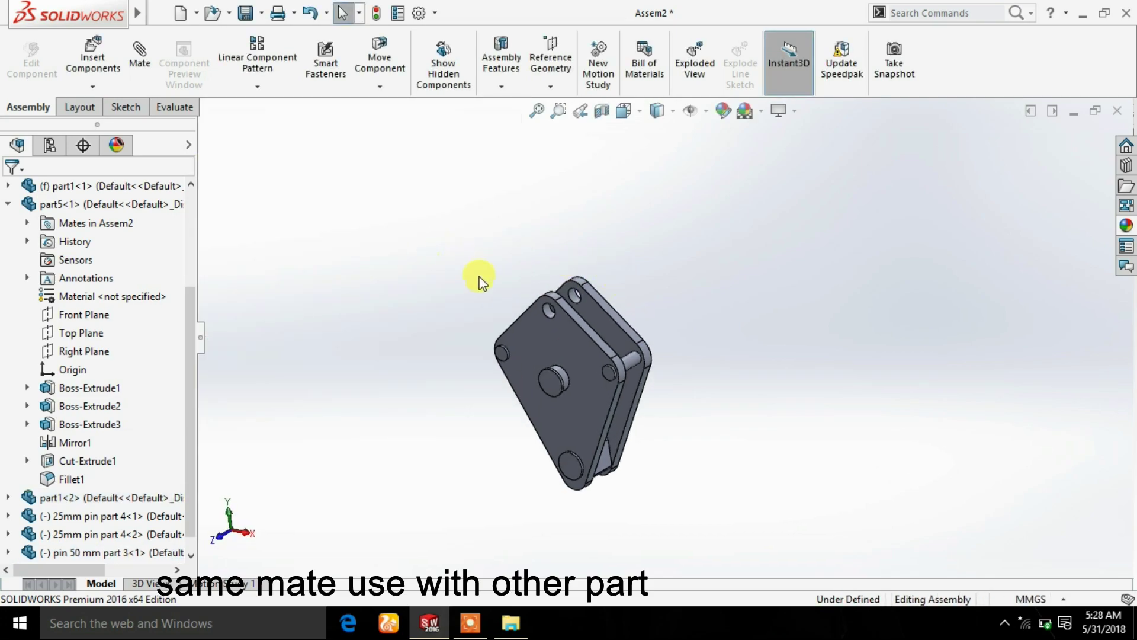
Orbit the assembly and drag the 50 mm pin to check its fit
scroll(511, 301, "down", 5)
scroll(786, 415, "up", 3)
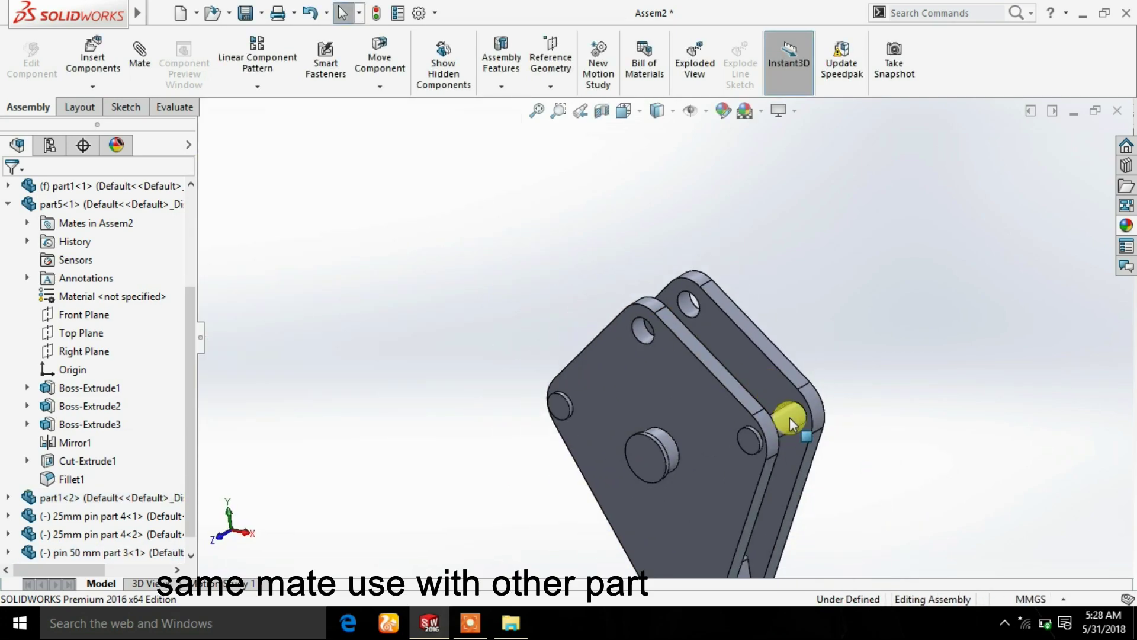
mouse_move(786, 415)
middle_mouse_down()
mouse_move(736, 414)
mouse_move(747, 474)
mouse_move(756, 418)
mouse_move(665, 337)
mouse_move(752, 388)
mouse_move(716, 429)
mouse_move(762, 386)
mouse_move(802, 398)
mouse_move(830, 385)
middle_mouse_up()
left_click_drag(853, 398, 756, 407)
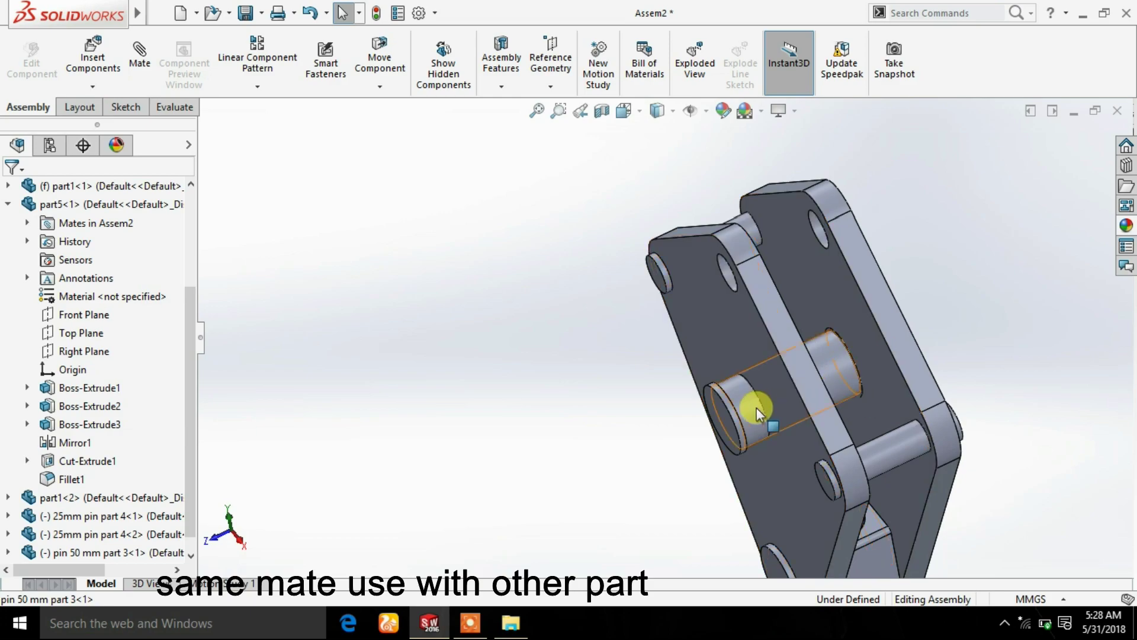
middle_click_drag(756, 408, 794, 414)
scroll(794, 414, "down", 3)
scroll(755, 397, "down", 3)
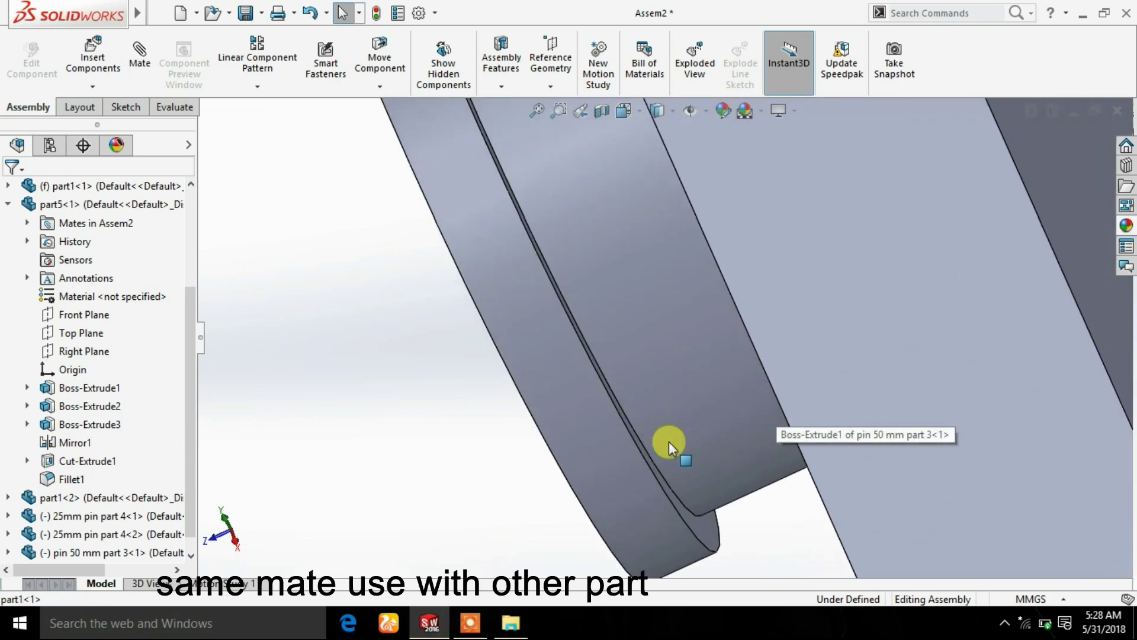
scroll(669, 442, "down", 3)
Select a 50 mm pin face and a side plate face for another mate
left_click(697, 538)
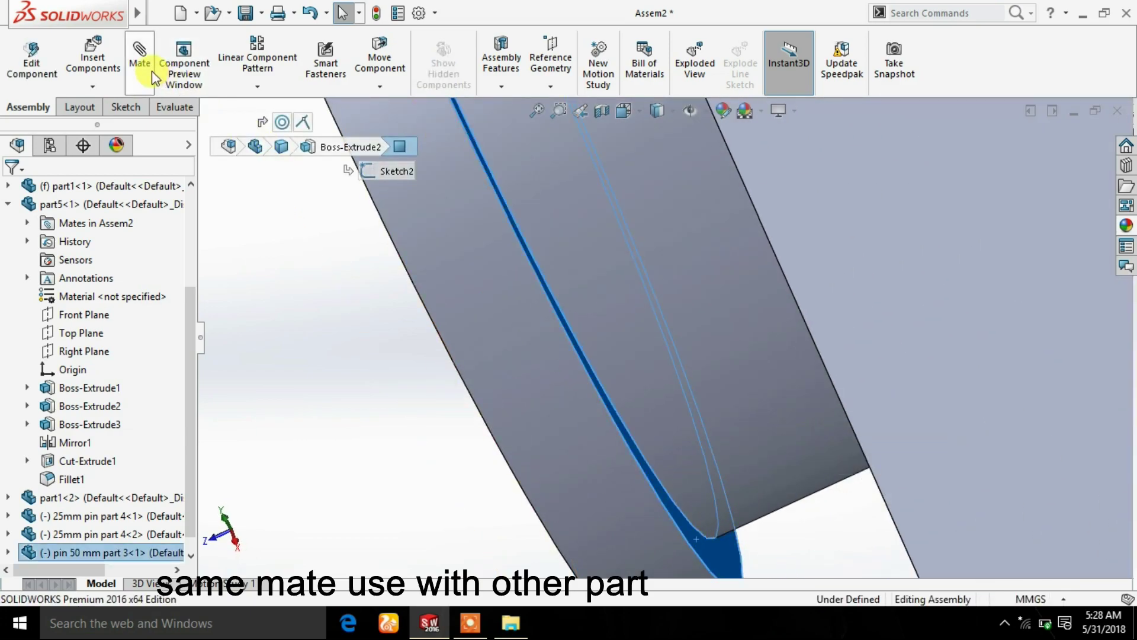
scroll(902, 339, "up", 2)
scroll(883, 341, "up", 2)
scroll(872, 338, "up", 2)
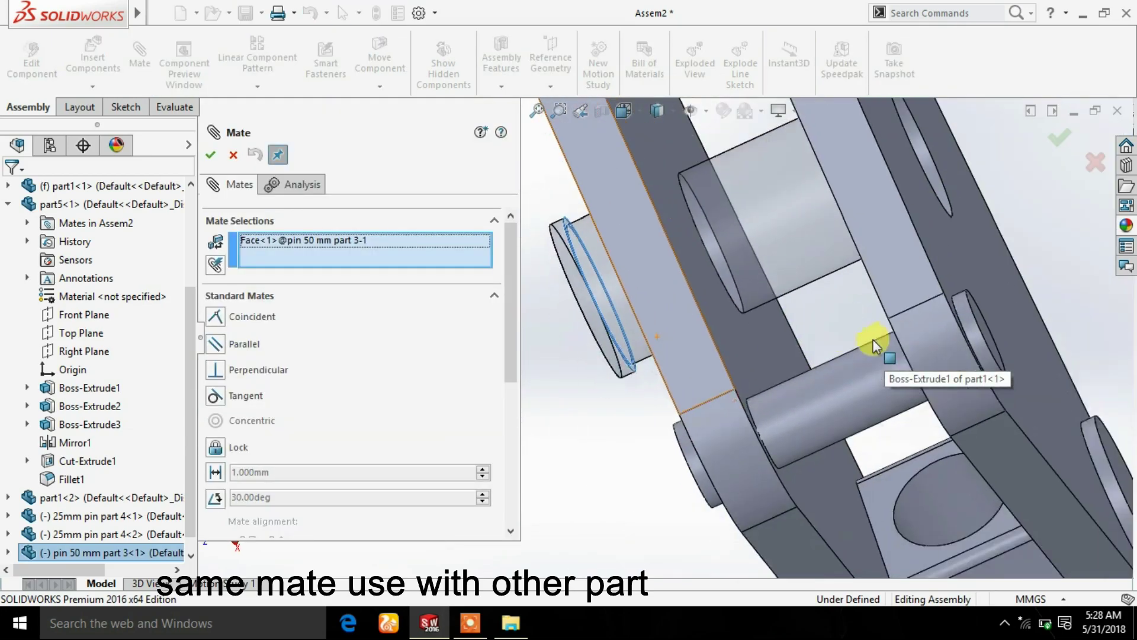
scroll(873, 339, "up", 2)
scroll(754, 308, "down", 3)
left_click(891, 245)
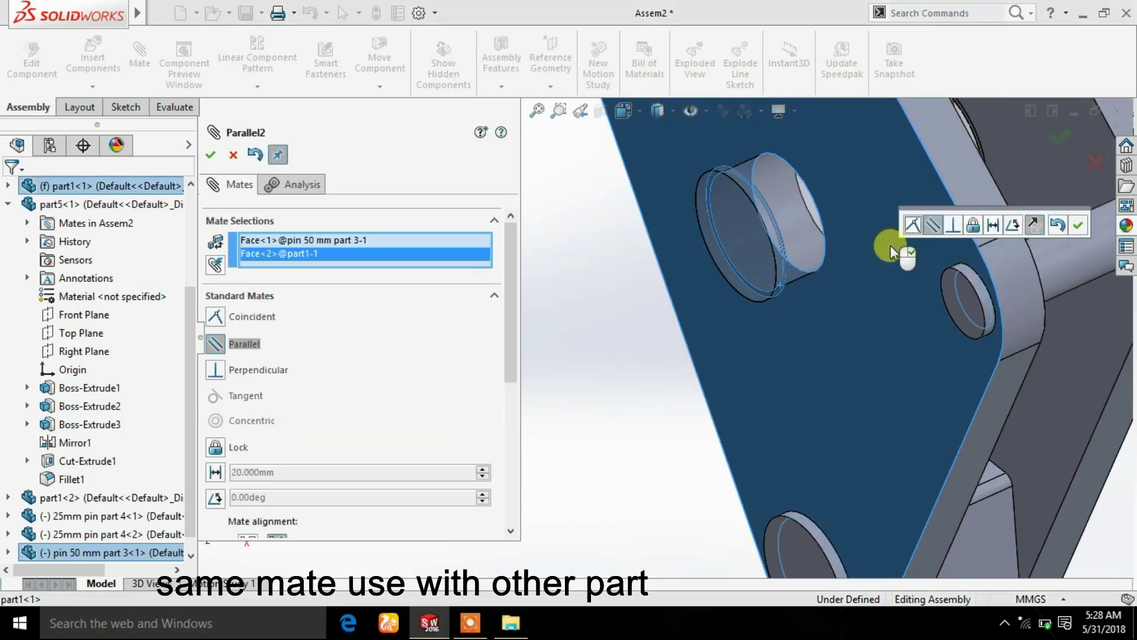
scroll(652, 300, "up", 2)
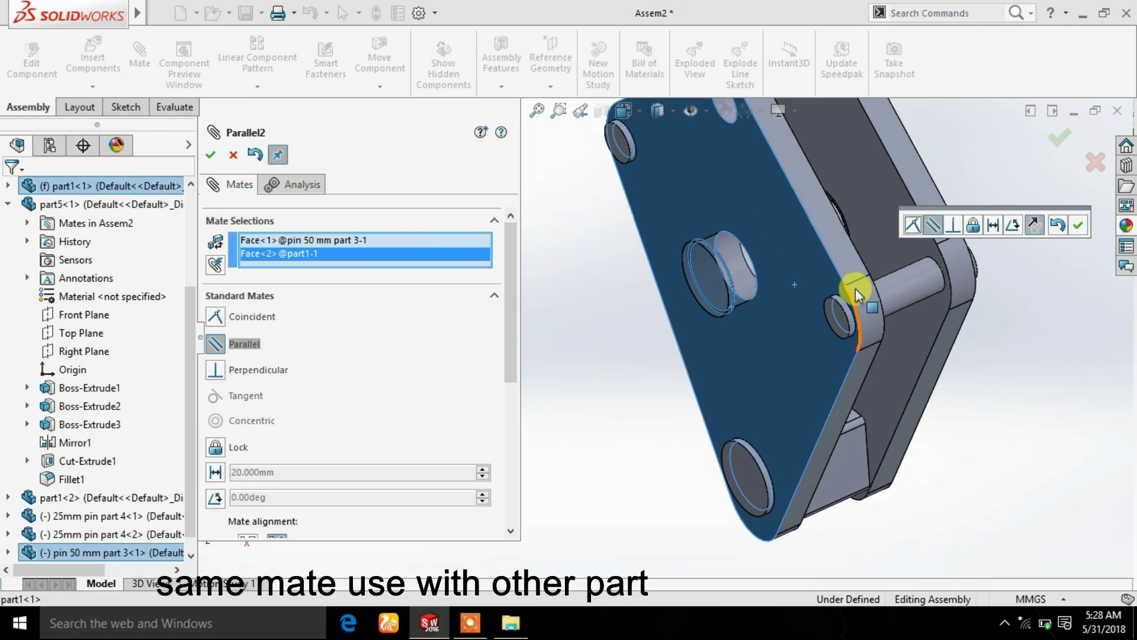
scroll(856, 294, "up", 3)
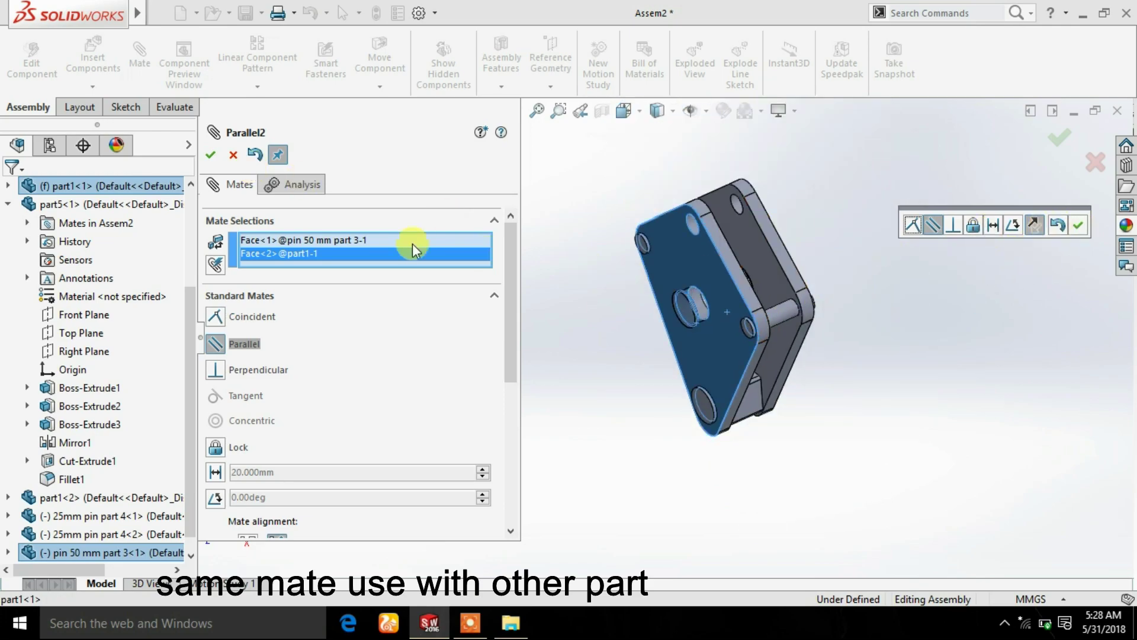
left_click(233, 156)
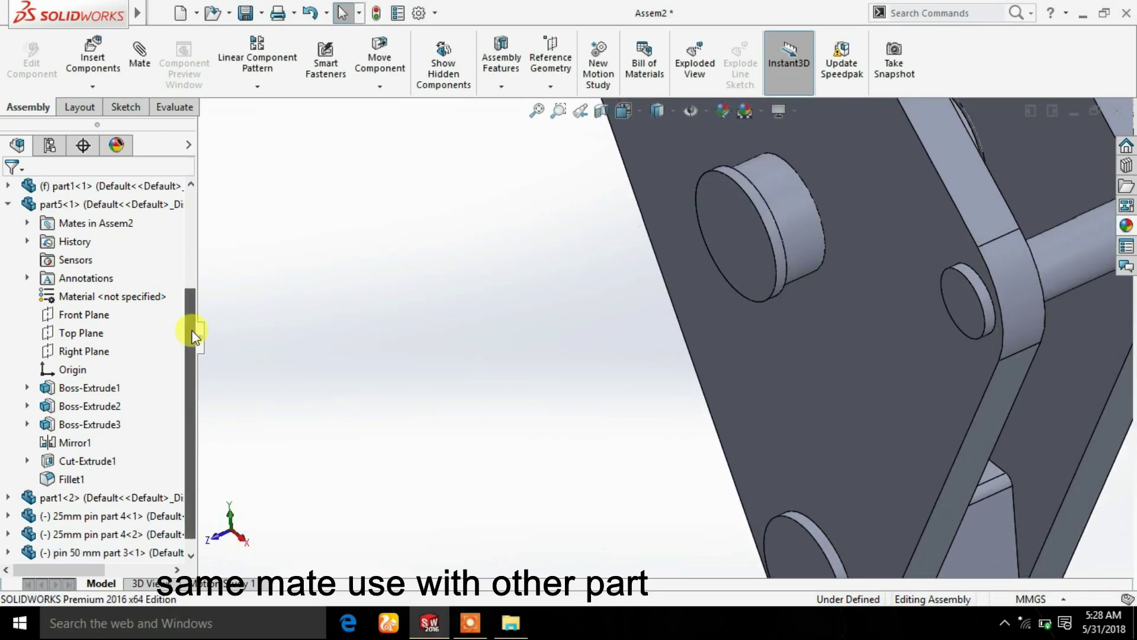
scroll(12, 533, "down", 1)
Delete the Coincident6 mate from the assembly's mate list
left_click(8, 549)
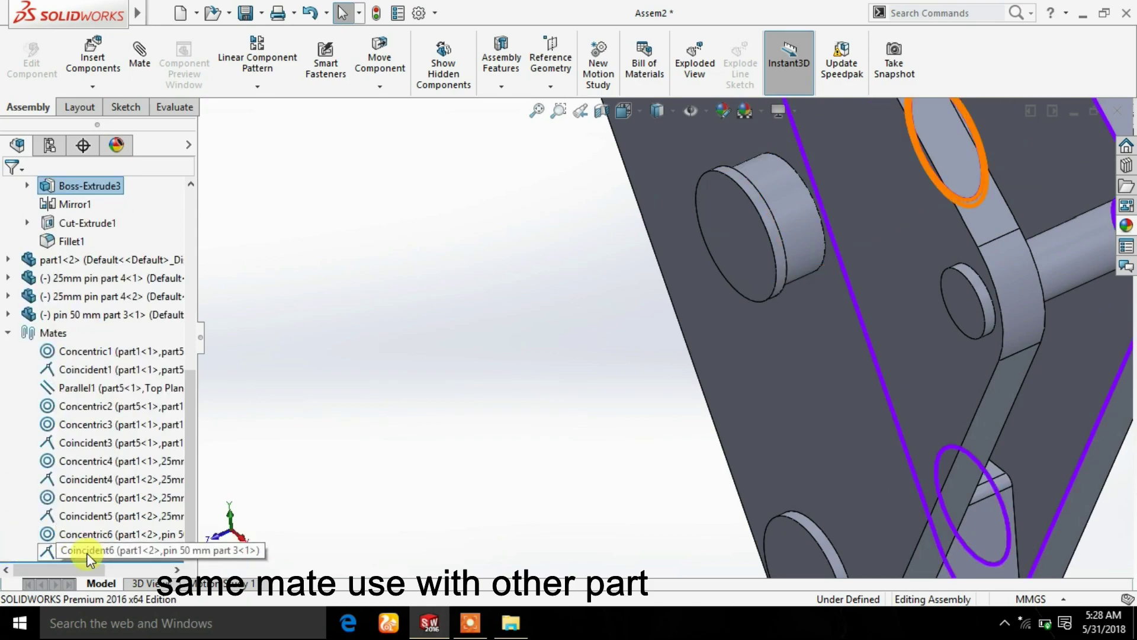
right_click(86, 553)
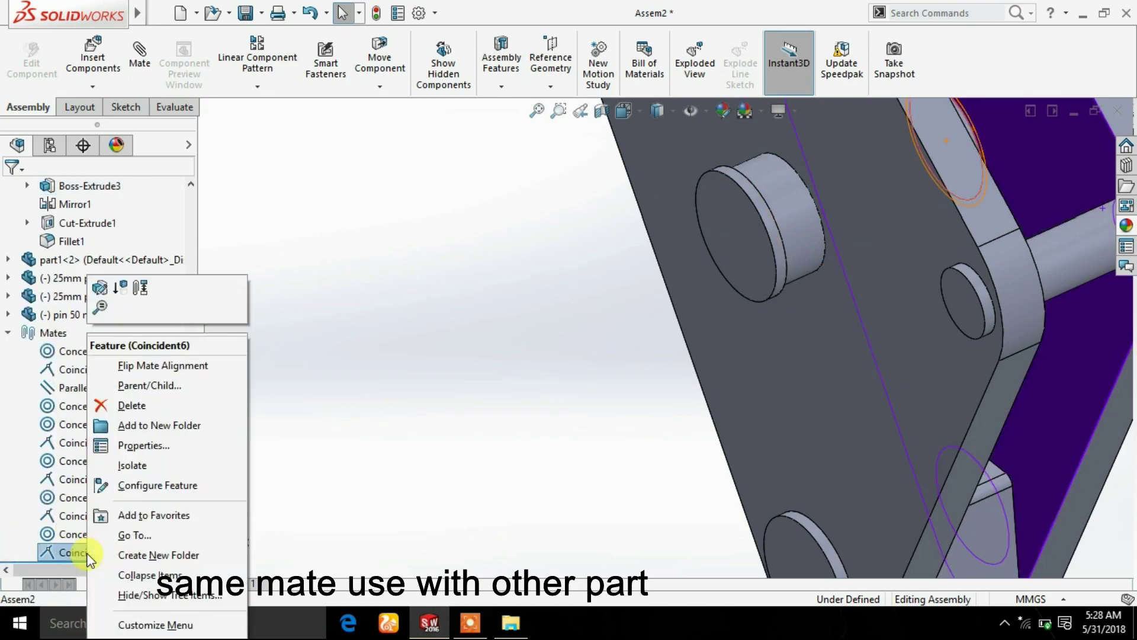
left_click(126, 408)
left_click(654, 225)
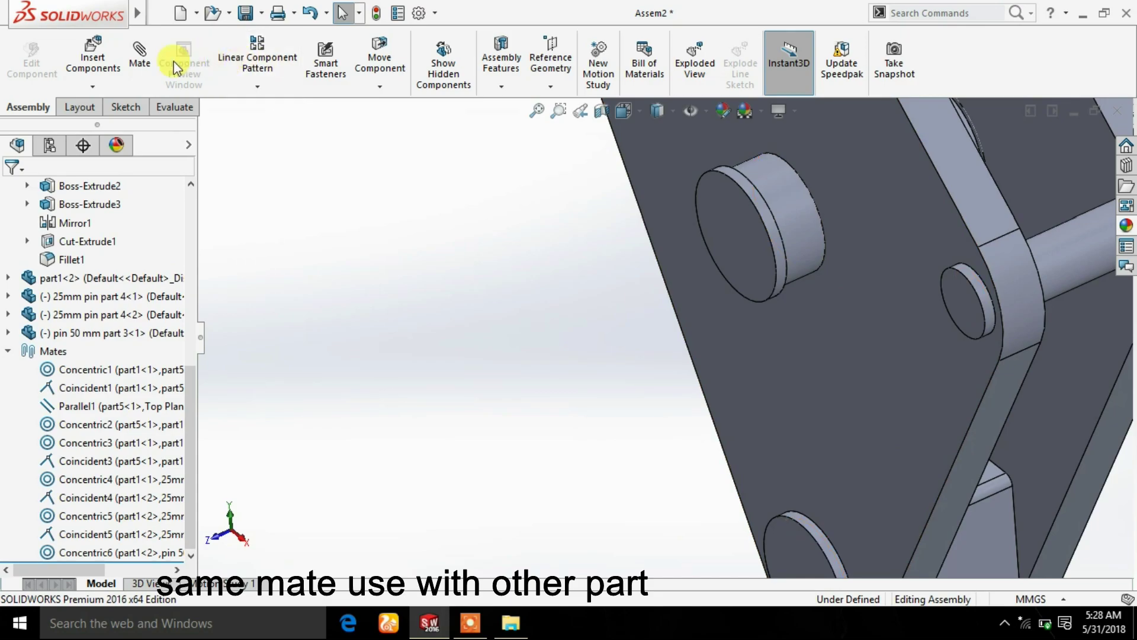
Re-mate the 50 mm pin's face coincident with the part1<1> side plate face
scroll(812, 241, "down", 3)
scroll(791, 230, "down", 3)
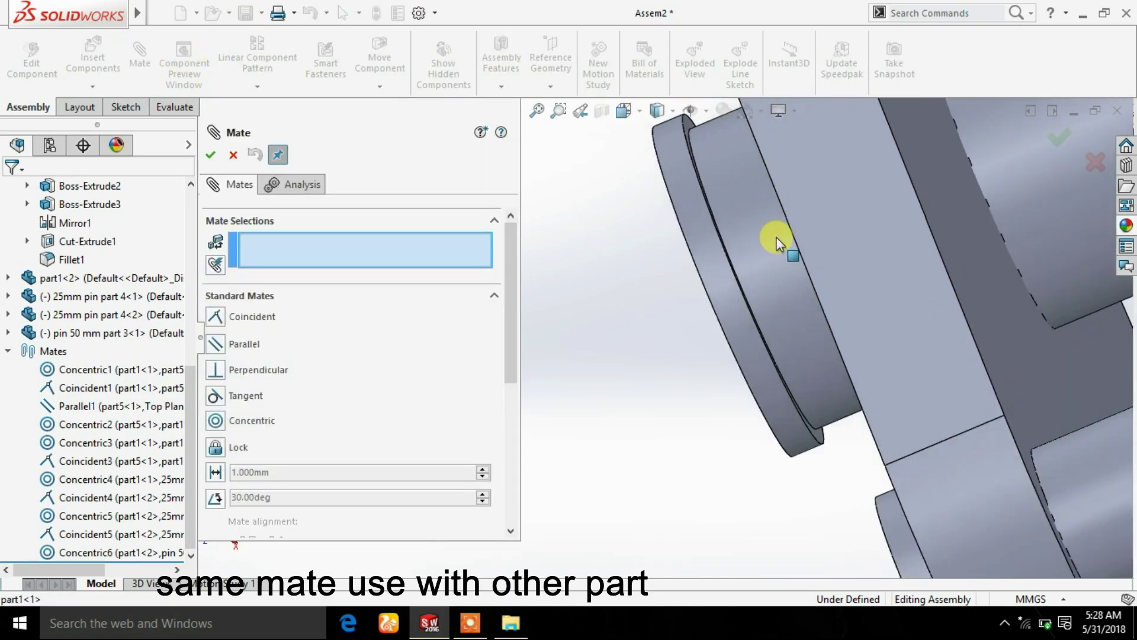
scroll(776, 237, "down", 3)
left_click(824, 535)
scroll(883, 500, "up", 3)
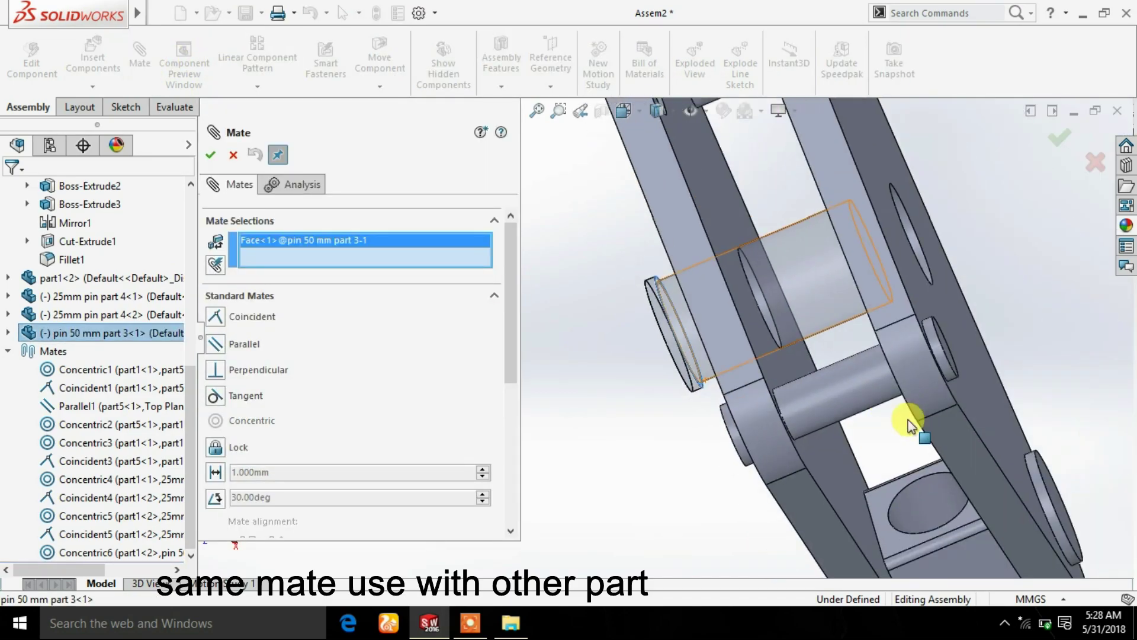
scroll(908, 419, "down", 2)
scroll(770, 355, "down", 2)
left_click(665, 324)
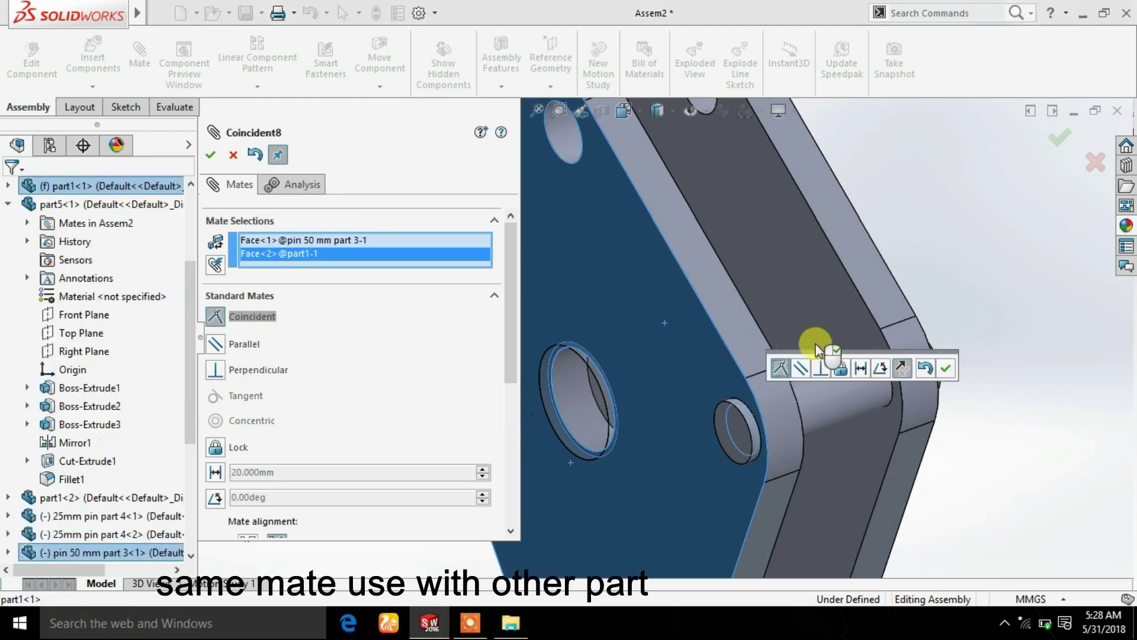
left_click(941, 372)
scroll(888, 382, "up", 5)
middle_click_drag(835, 393, 784, 406)
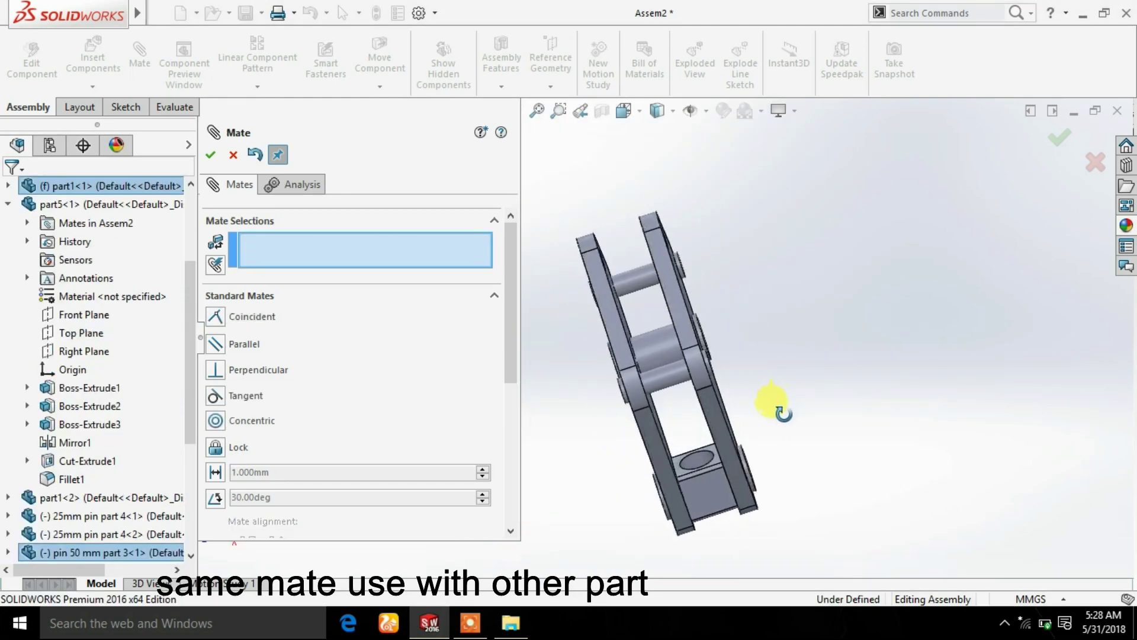
left_click(208, 156)
Insert the pulley part2 into the assembly beside the side plates
left_click(98, 59)
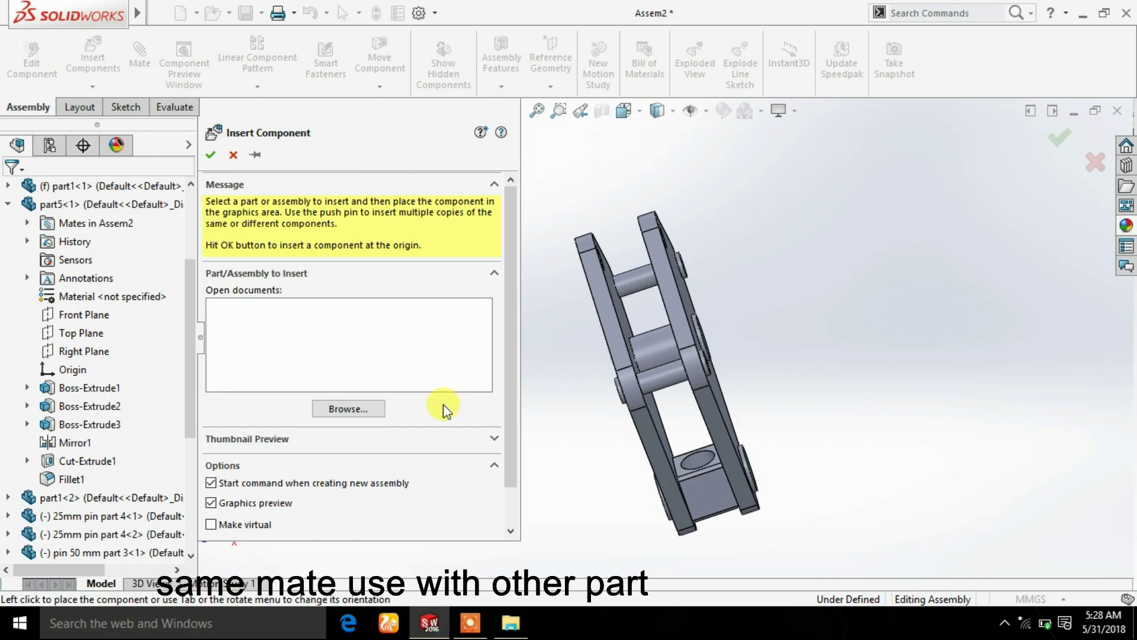
left_click(364, 407)
double_click(460, 127)
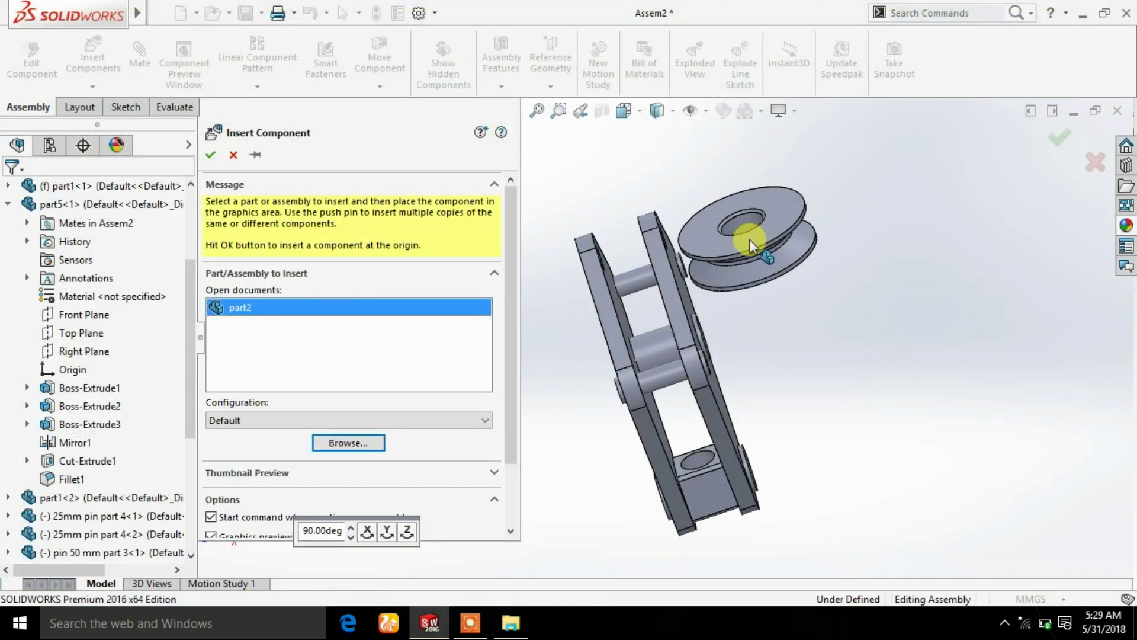
left_click(686, 298)
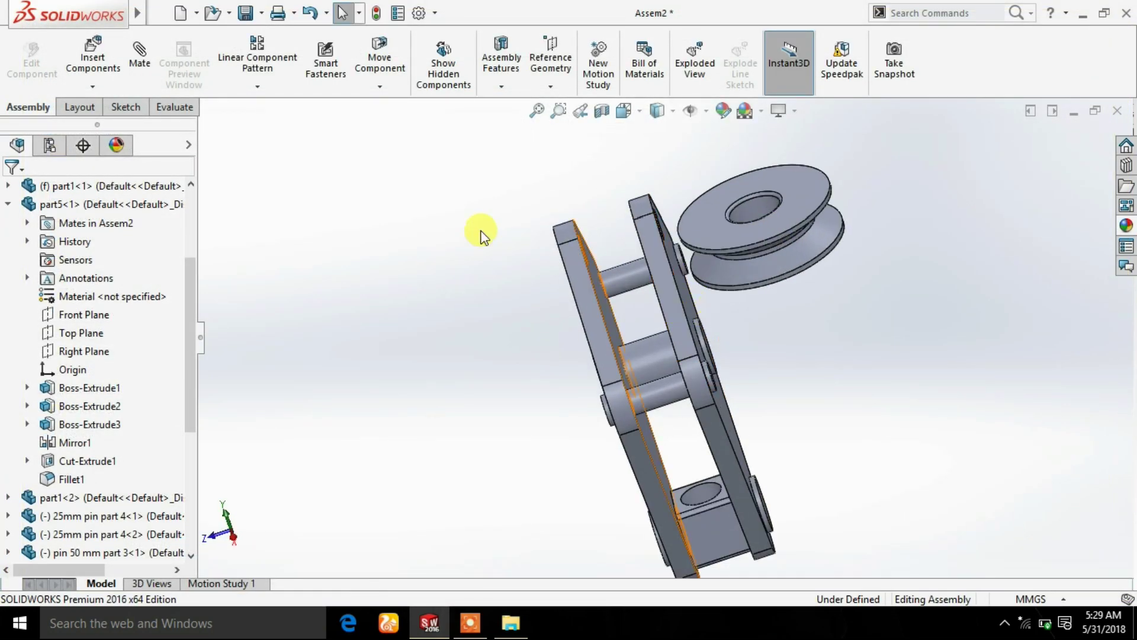
Centre the pulley between the side plates with a Width mate on its two side faces
left_click(140, 64)
left_click_drag(505, 269, 512, 317)
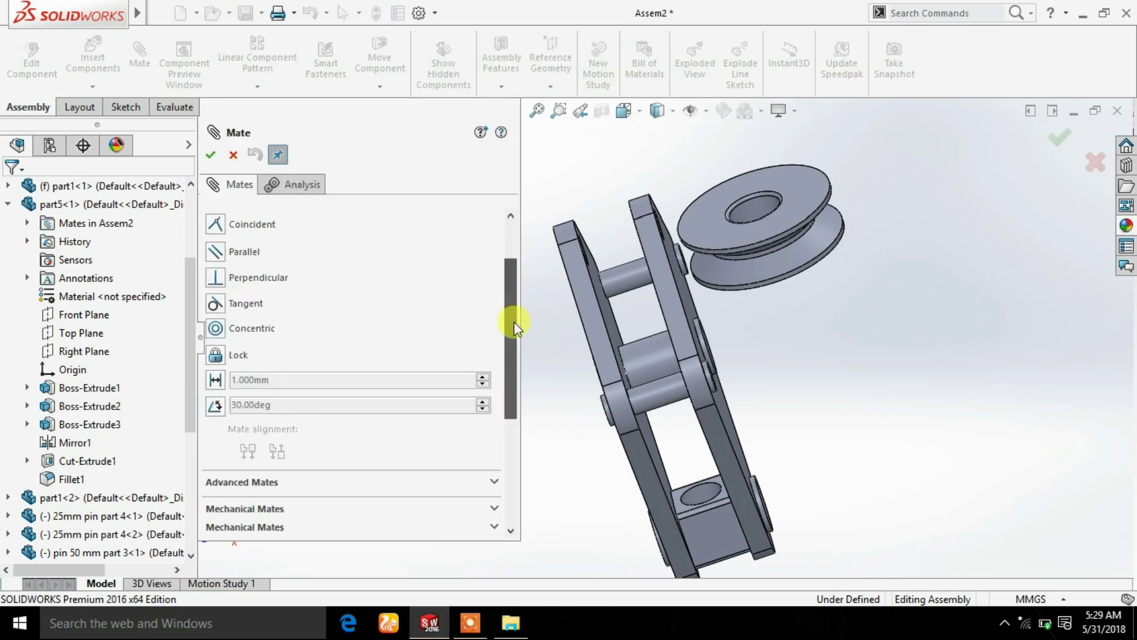
scroll(234, 397, "down", 3)
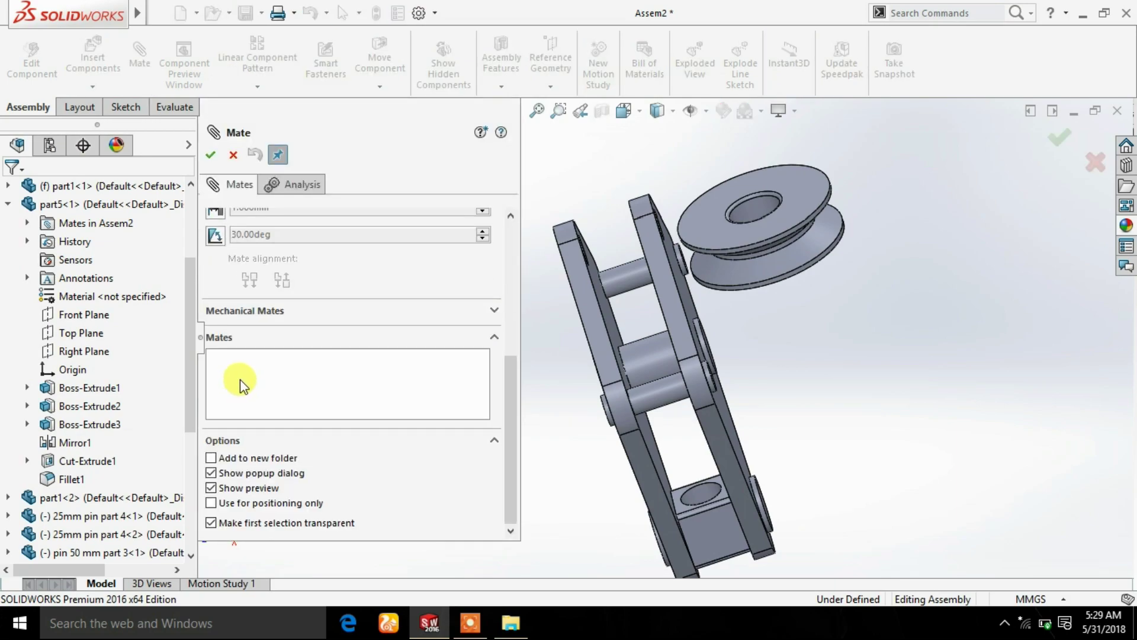
scroll(266, 361, "up", 5)
left_click(233, 392)
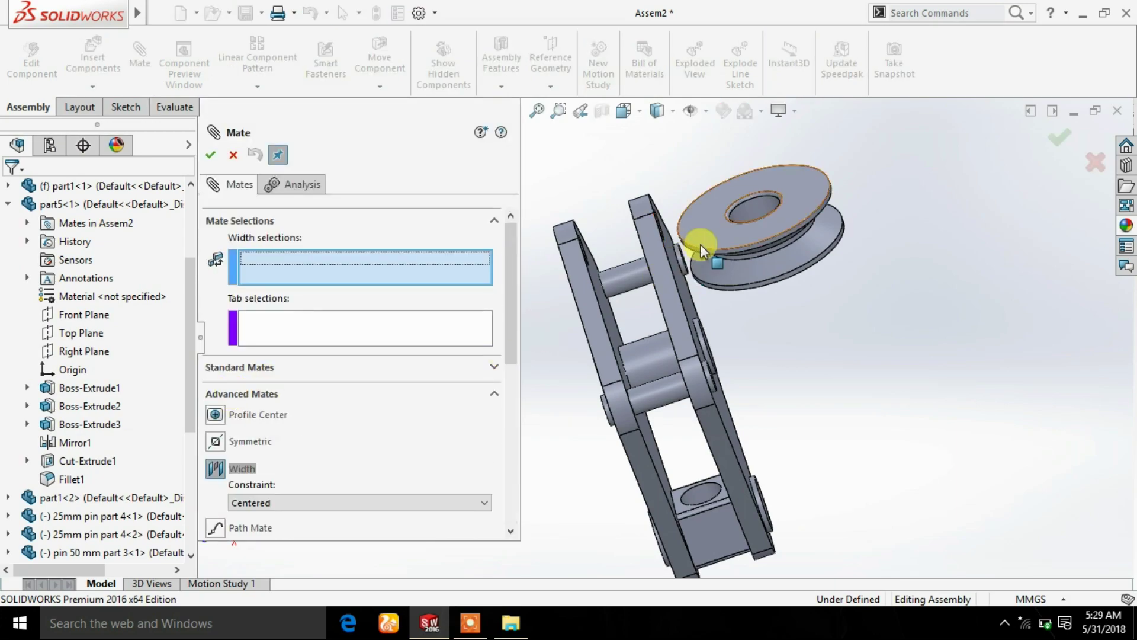
left_click(700, 244)
middle_click_drag(786, 306, 747, 264)
left_click(789, 298)
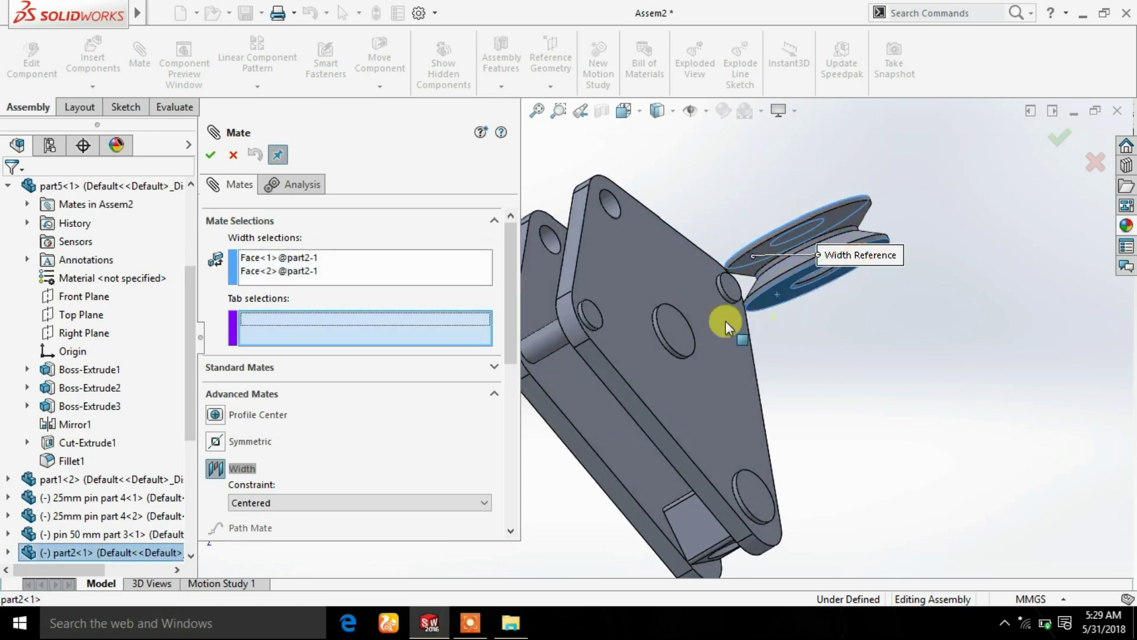
left_click(631, 272)
middle_click_drag(630, 272, 688, 308)
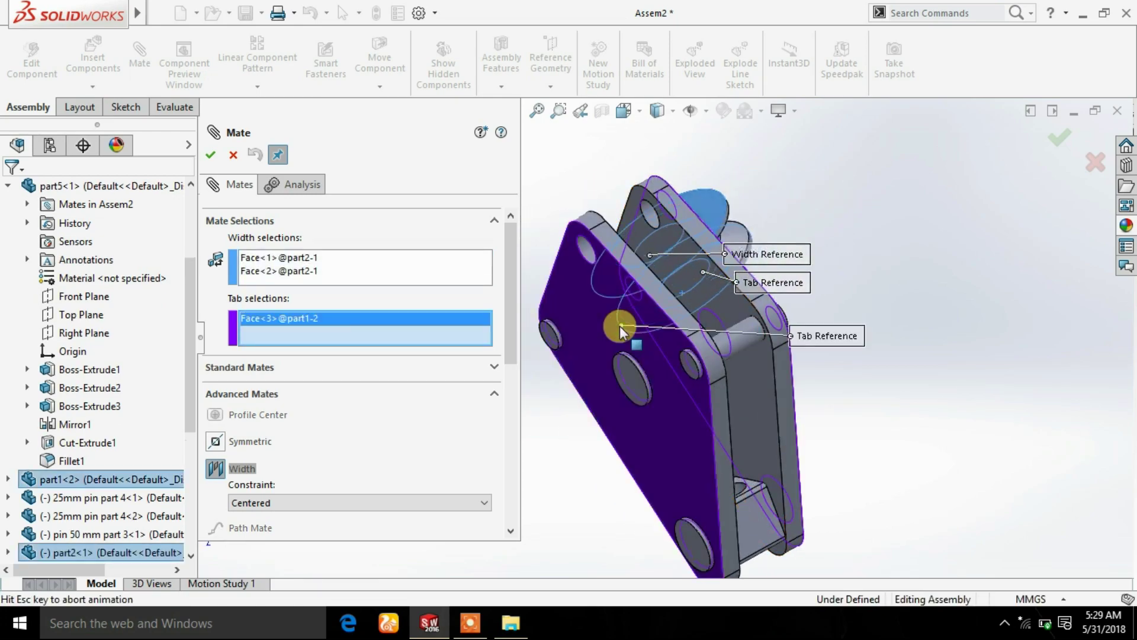
left_click(688, 308)
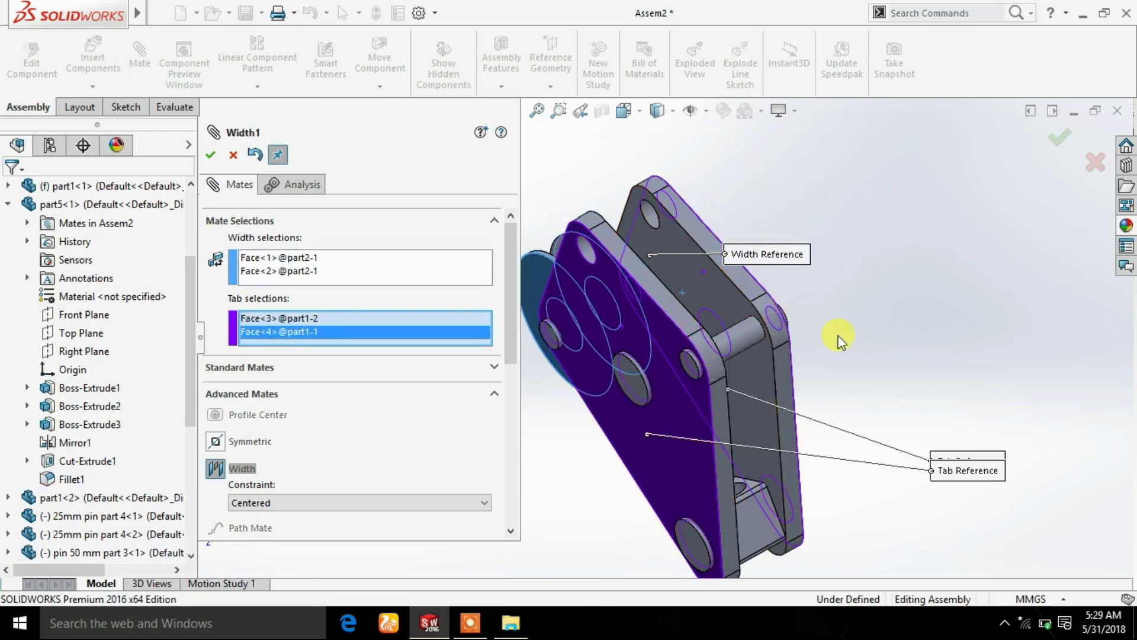
left_click(211, 154)
Make the pulley bore concentric with the 50 mm pin (Concentric7)
mouse_move(617, 254)
middle_mouse_down()
mouse_move(599, 294)
mouse_move(615, 288)
mouse_move(556, 297)
mouse_move(606, 301)
mouse_move(552, 330)
middle_mouse_up()
scroll(567, 336, "down", 3)
scroll(646, 333, "down", 3)
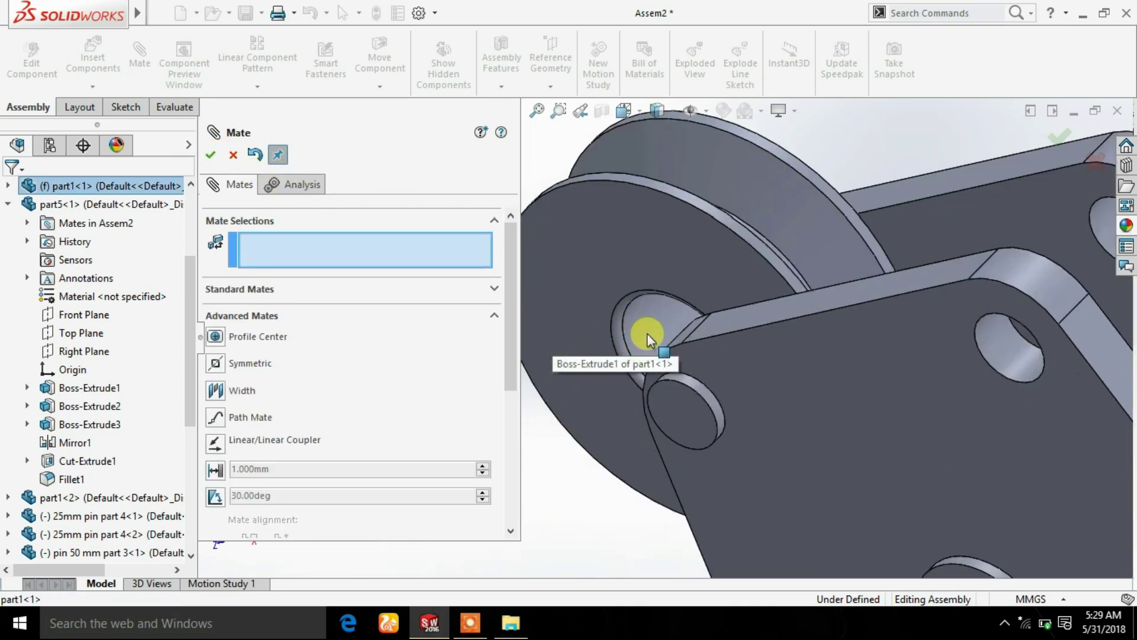
left_click(647, 332)
scroll(723, 372, "up", 3)
scroll(839, 447, "up", 3)
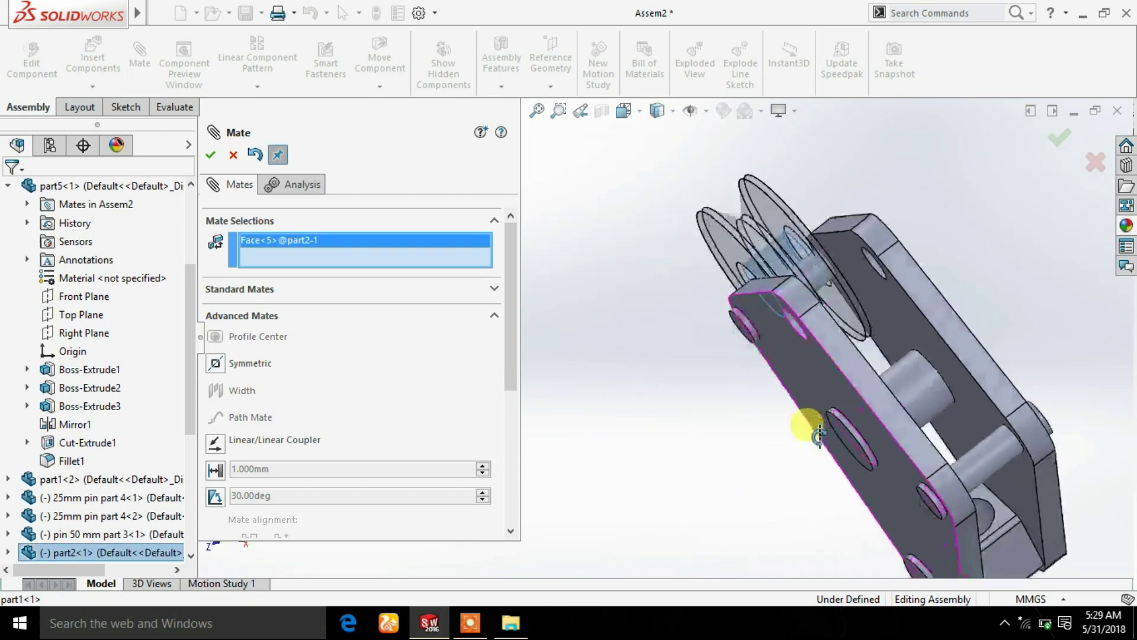
left_click(914, 397)
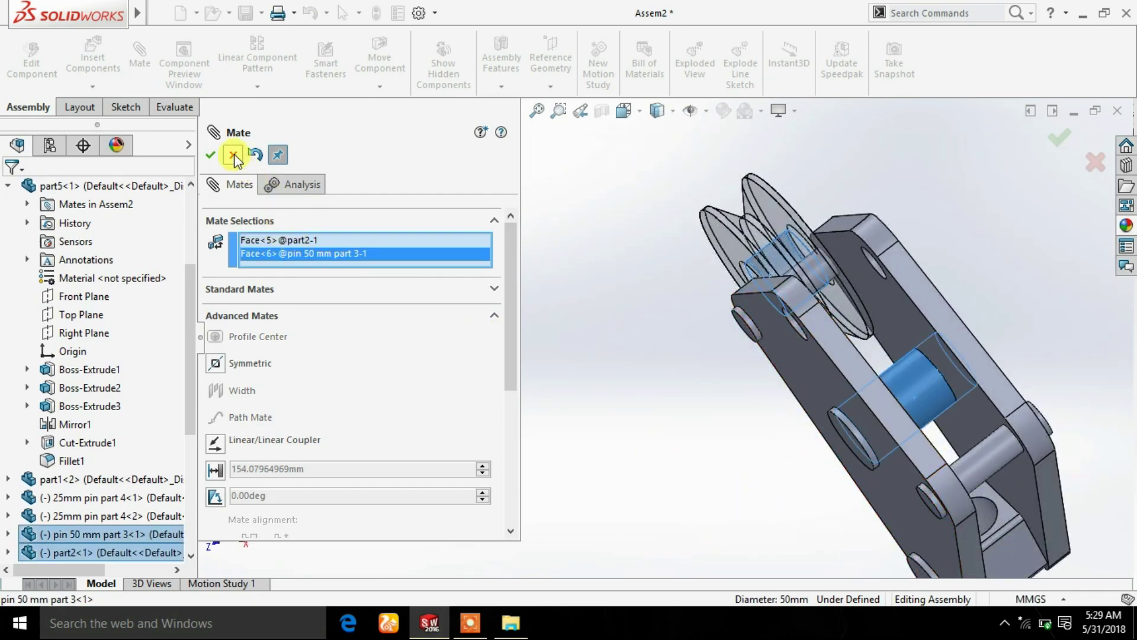
left_click(233, 155)
left_click(919, 375)
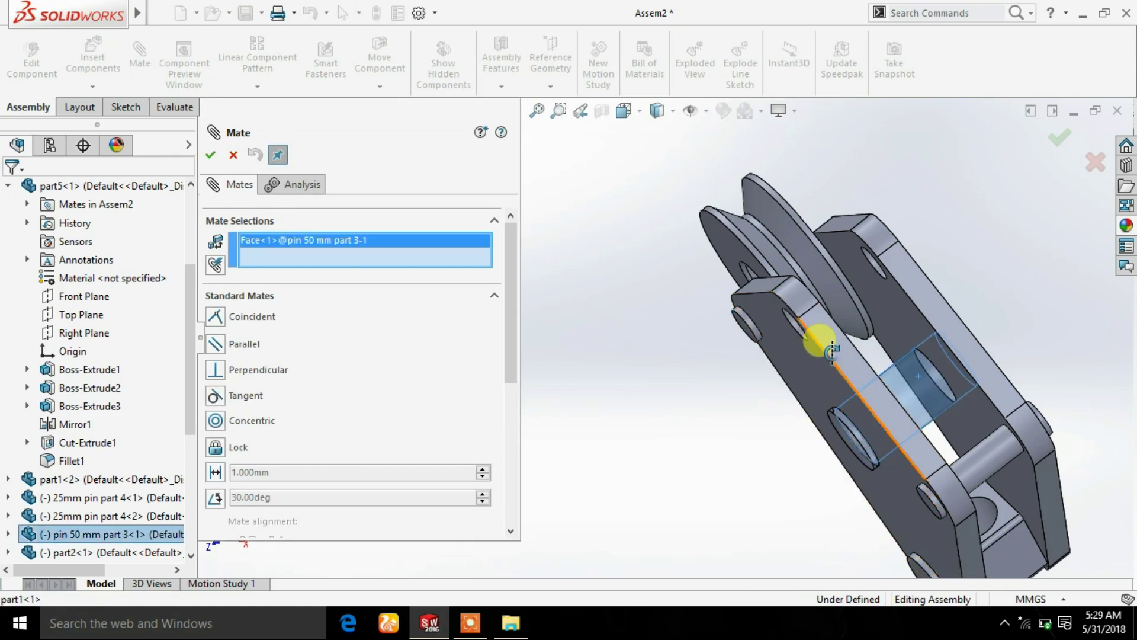
middle_click_drag(920, 375, 603, 353)
left_click(556, 354)
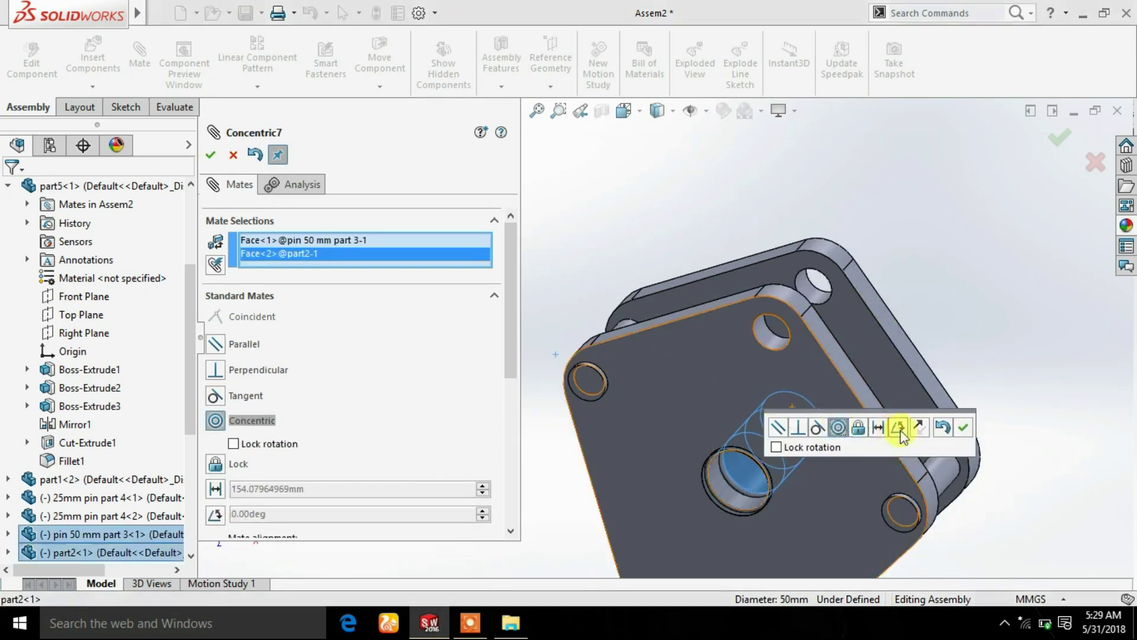
left_click(963, 435)
middle_click_drag(927, 464, 764, 441)
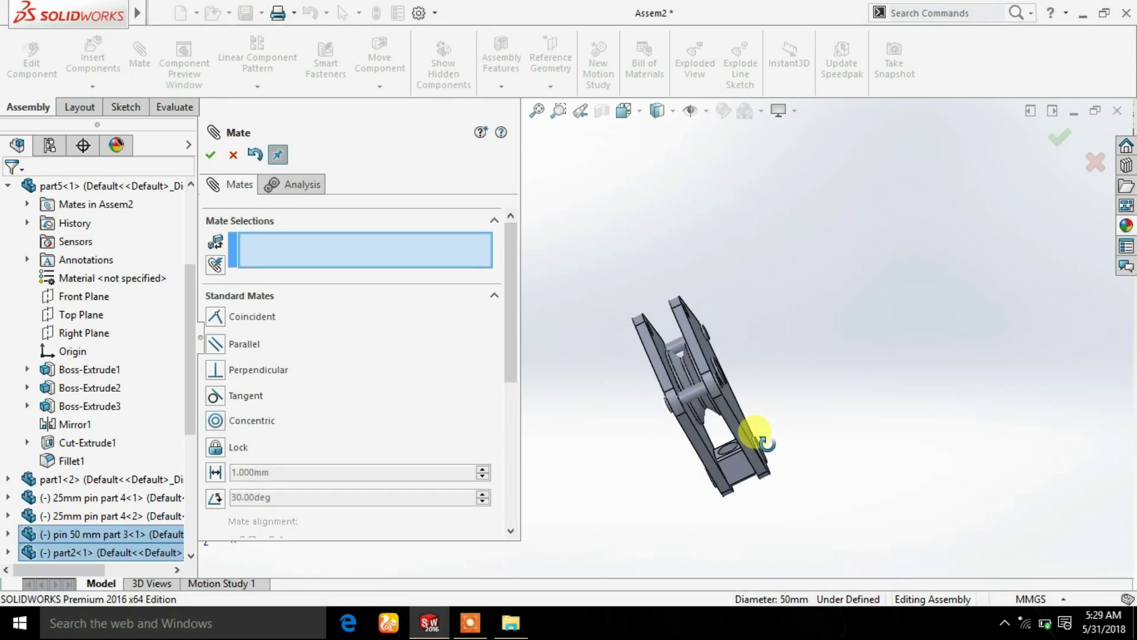
left_click(210, 155)
Insert the hook part into the assembly
left_click(93, 58)
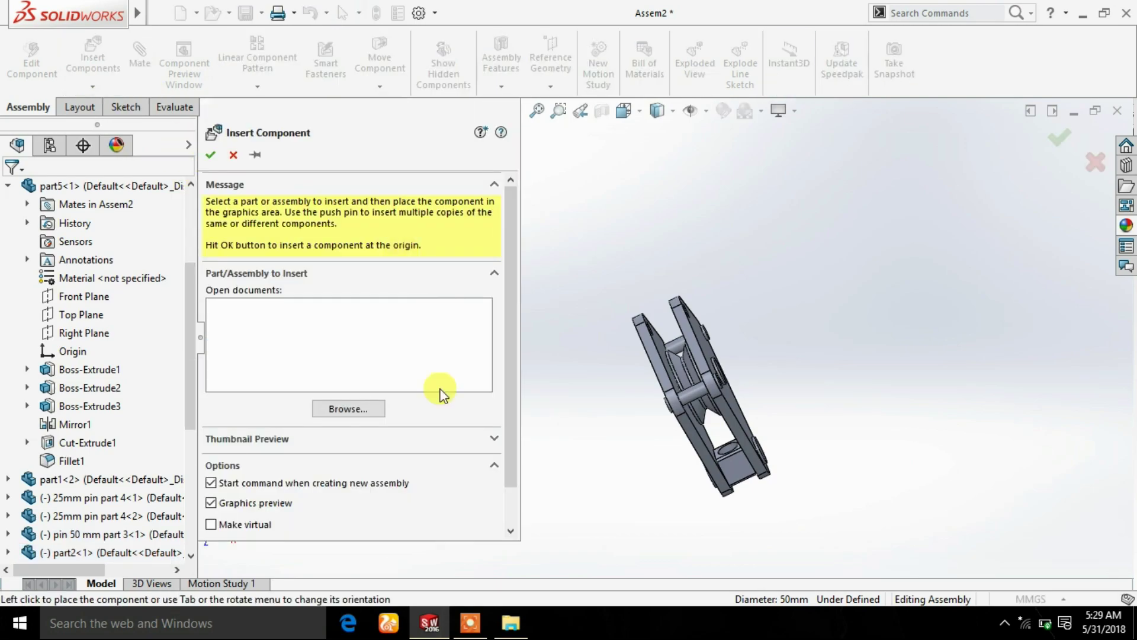
left_click(357, 412)
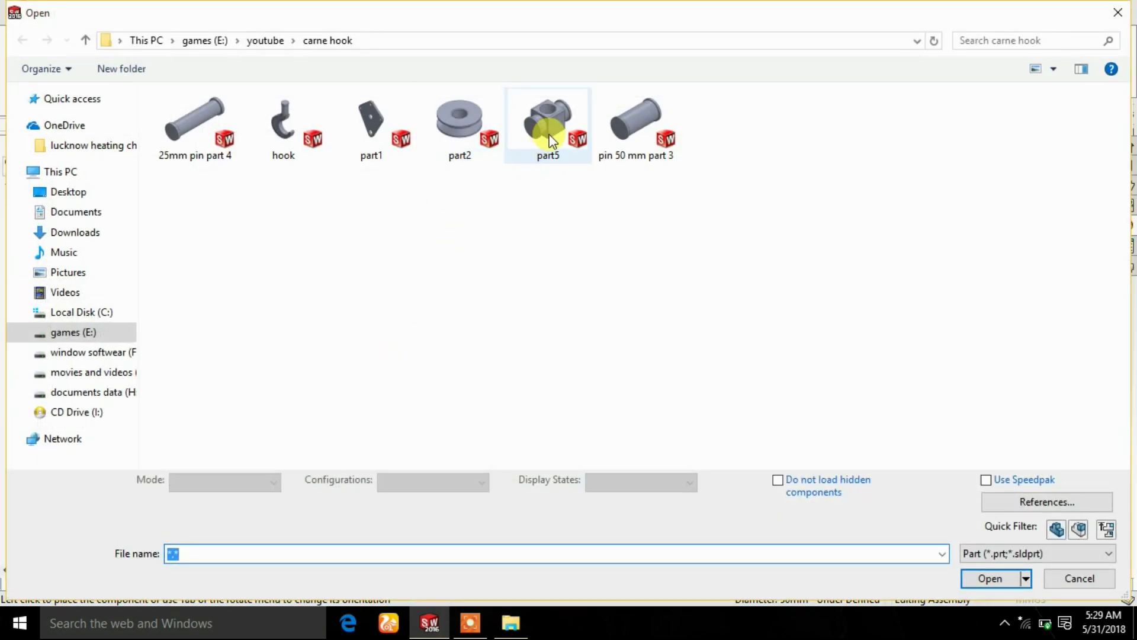
double_click(293, 140)
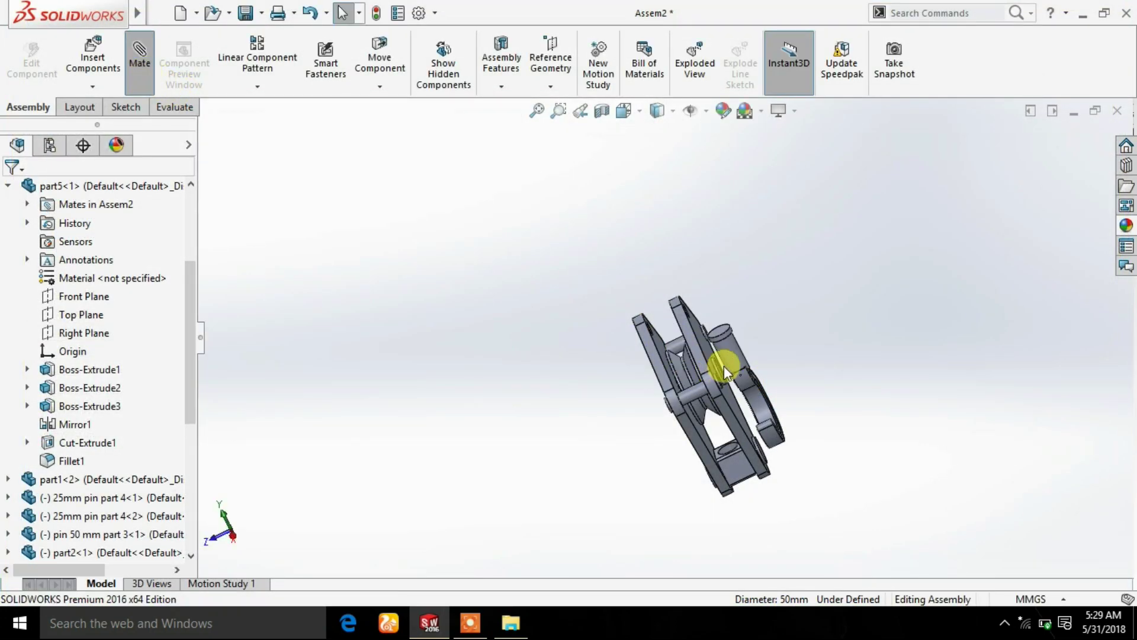
Make the hook's shank concentric with the trunnion block's hole
left_click(723, 349)
scroll(709, 451, "down", 5)
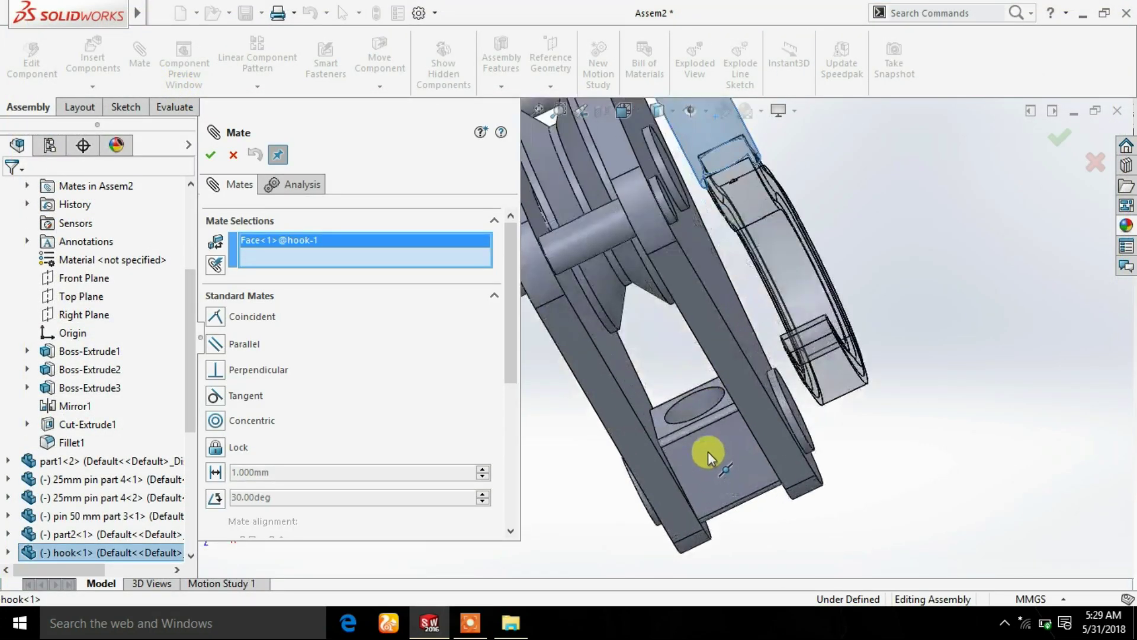
left_click(694, 403)
left_click(911, 446)
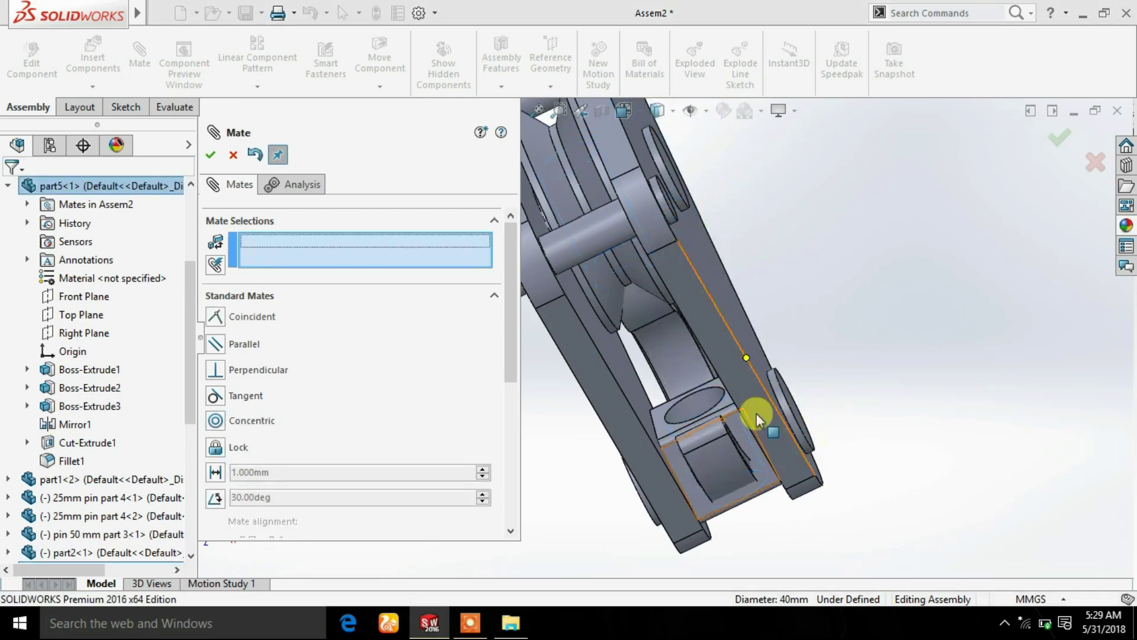
scroll(756, 413, "up", 3)
left_click(211, 155)
Move the hook down below the trunnion block
left_click(379, 59)
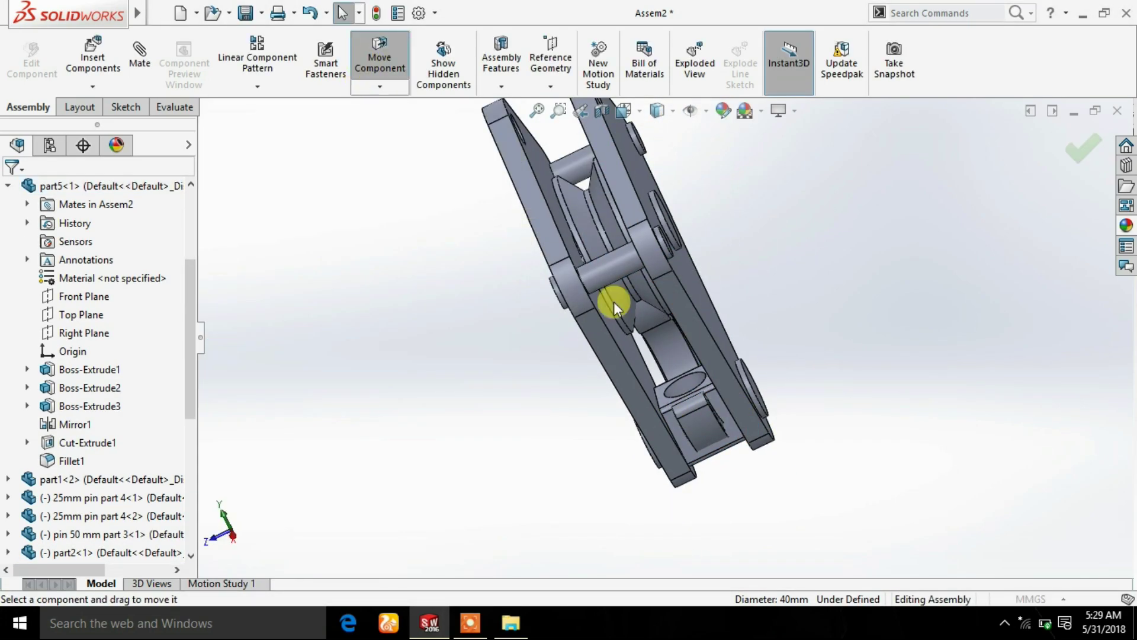
mouse_move(667, 345)
left_mouse_down()
mouse_move(707, 390)
mouse_move(653, 458)
left_mouse_up()
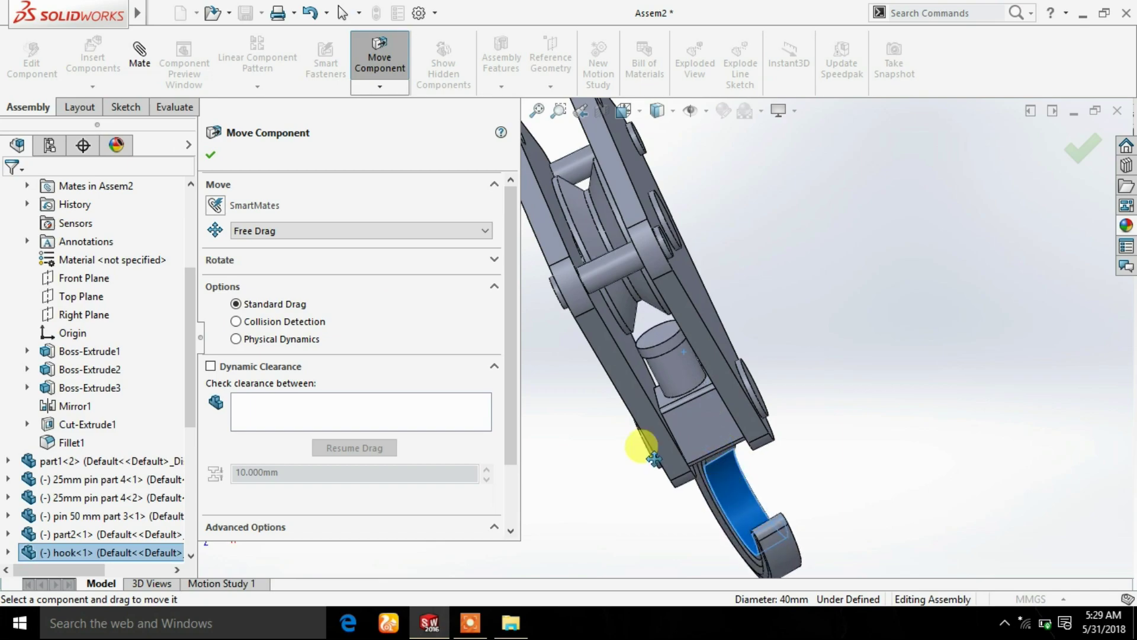
left_click(212, 157)
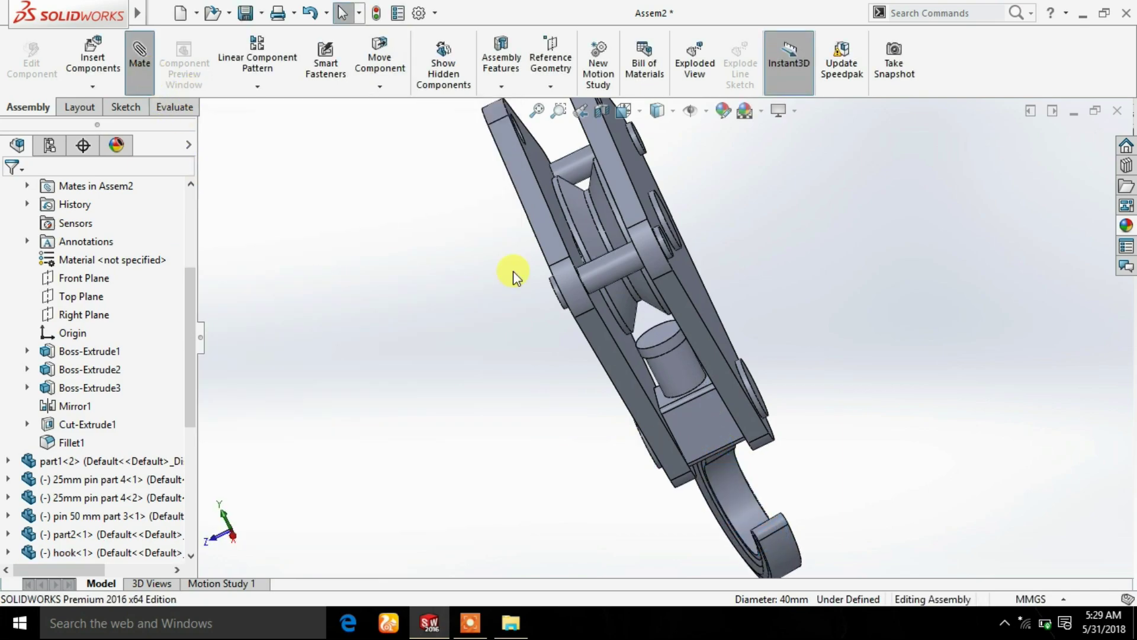
scroll(699, 420, "down", 2)
scroll(664, 376, "down", 2)
Seat the hook's shoulder face coincident against the block face around the hole
scroll(677, 378, "down", 2)
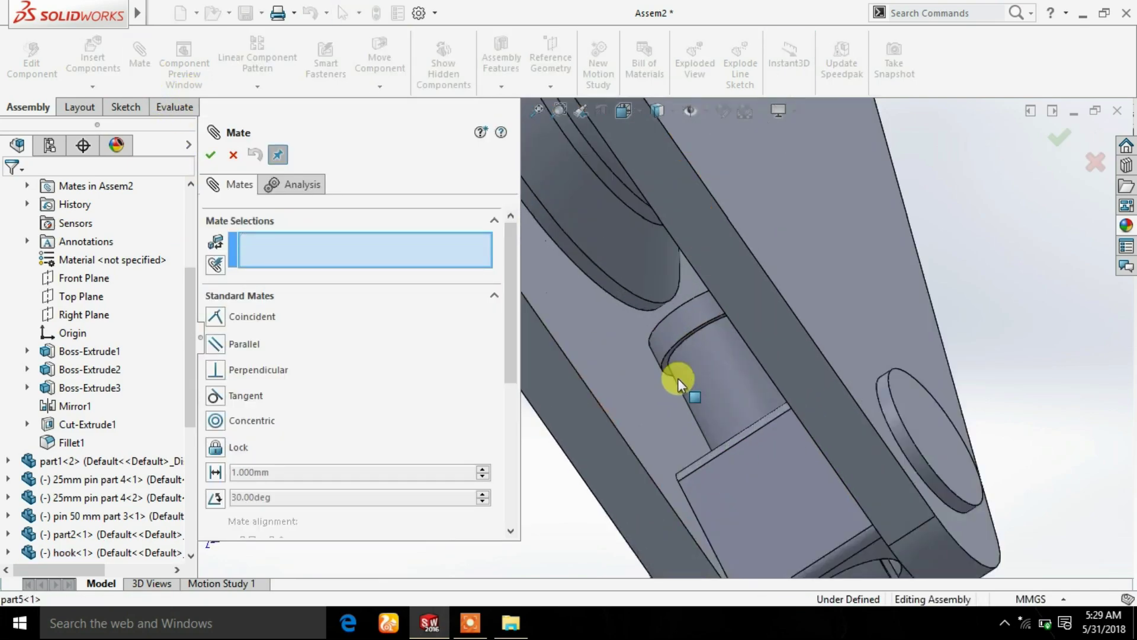
scroll(678, 378, "down", 2)
left_click(635, 324)
scroll(732, 444, "up", 3)
scroll(738, 414, "down", 1)
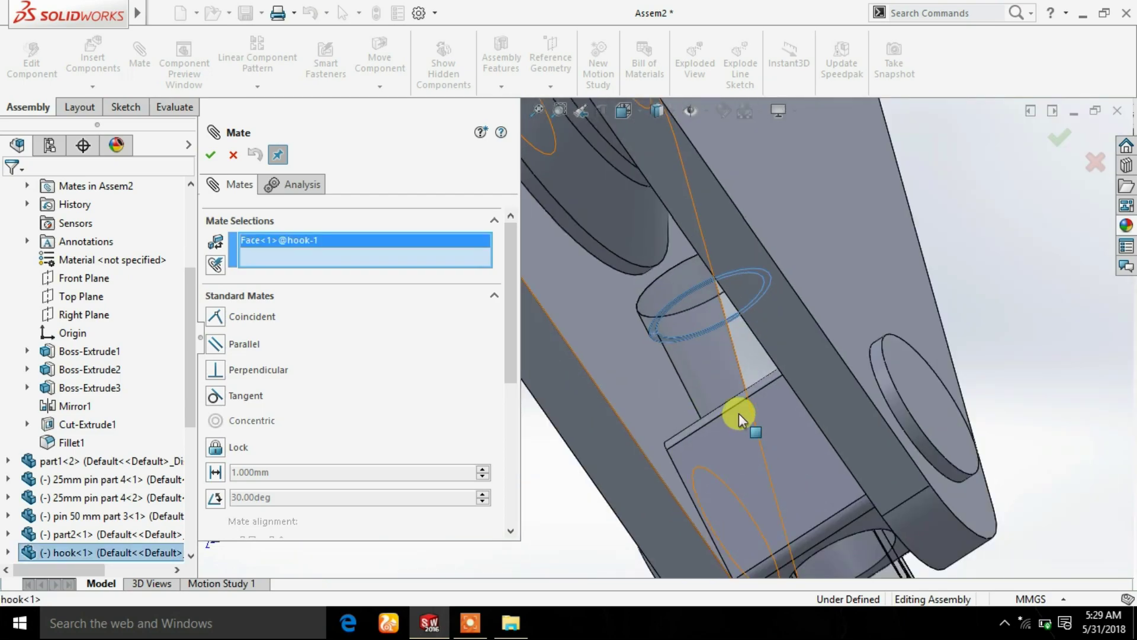
left_click(662, 406)
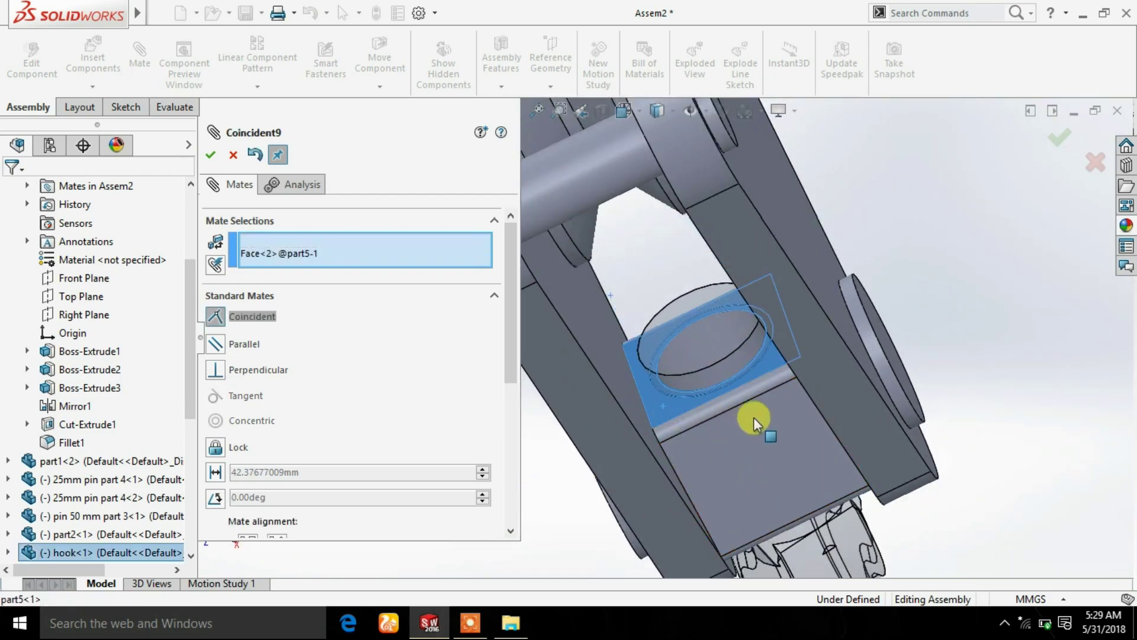
left_click(955, 443)
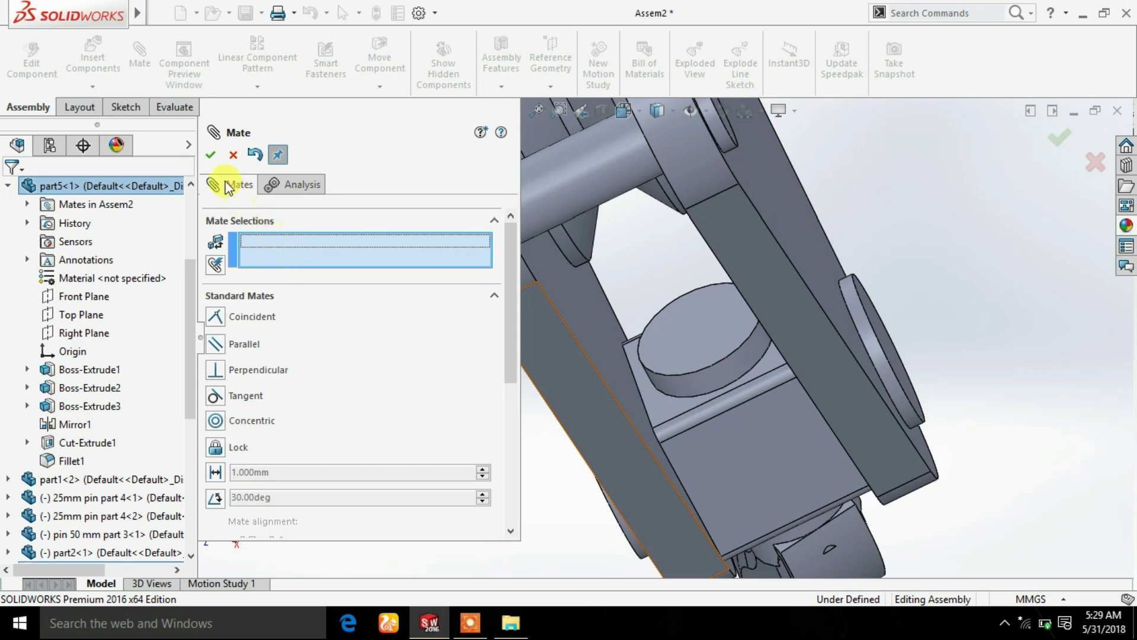
left_click(211, 155)
scroll(553, 322, "up", 3)
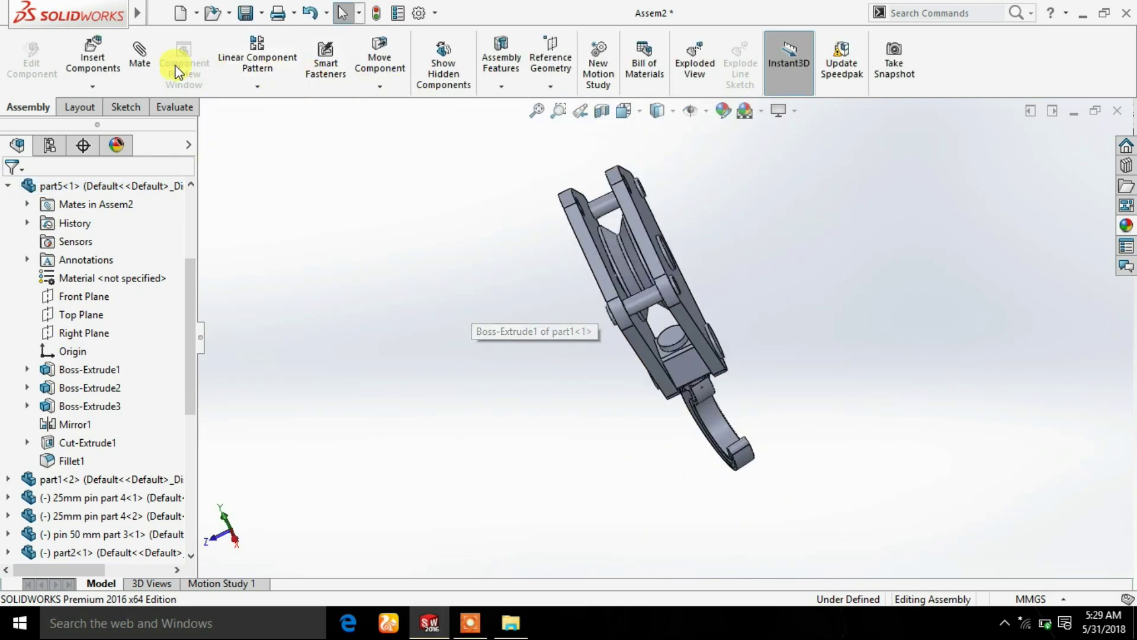
Mate part5's Front Plane coincident with the hook's Front Plane
left_click(144, 58)
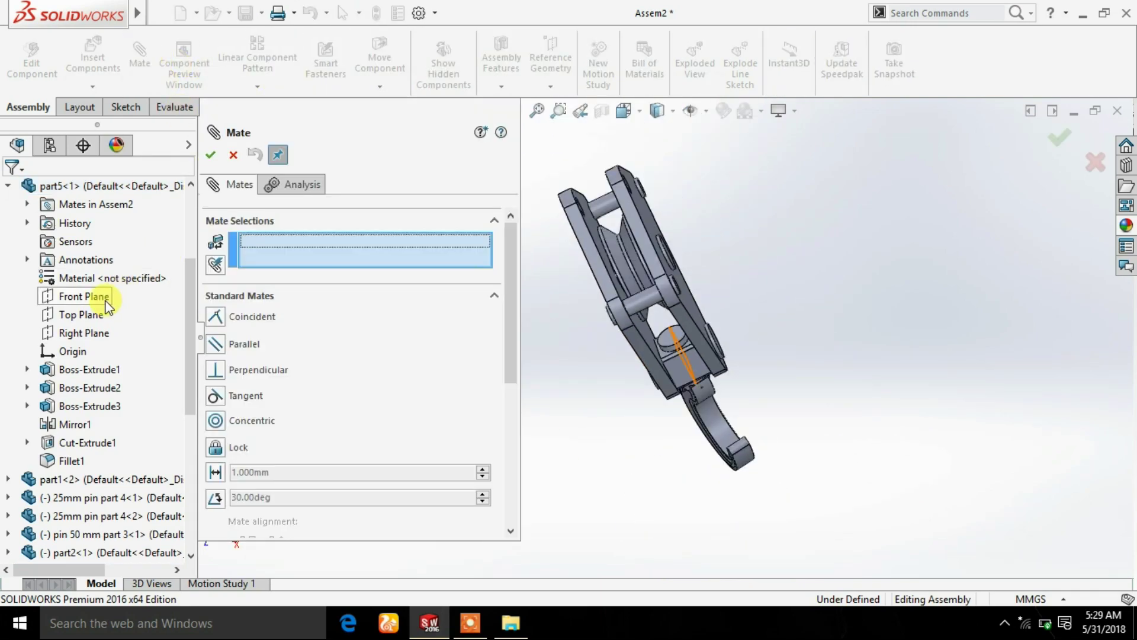
left_click(89, 296)
scroll(190, 409, "down", 3)
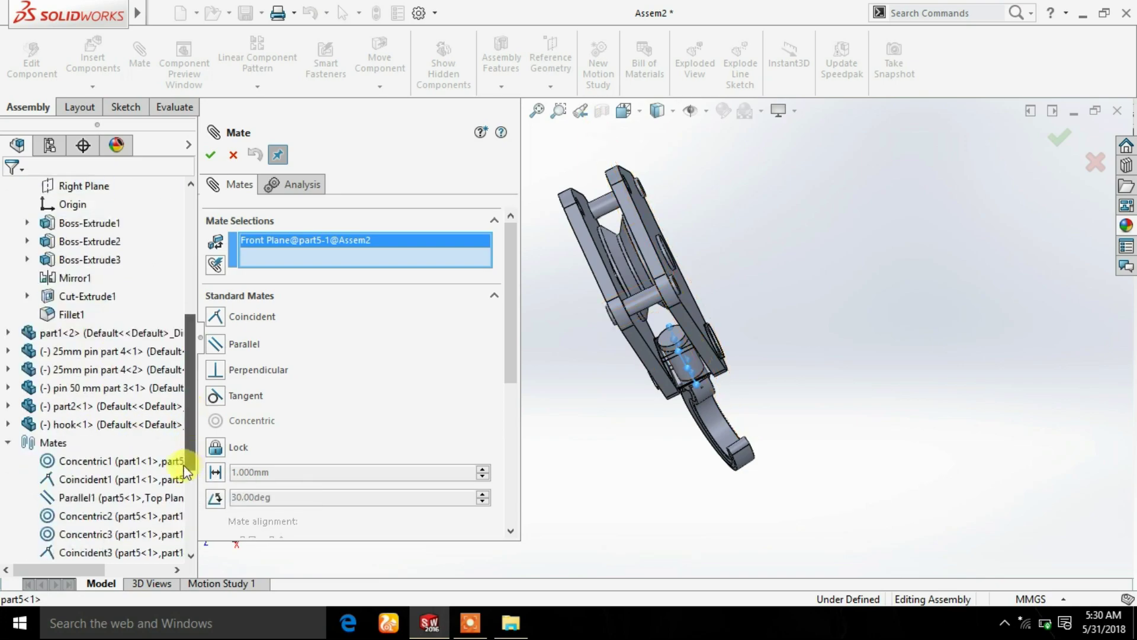
left_click(13, 424)
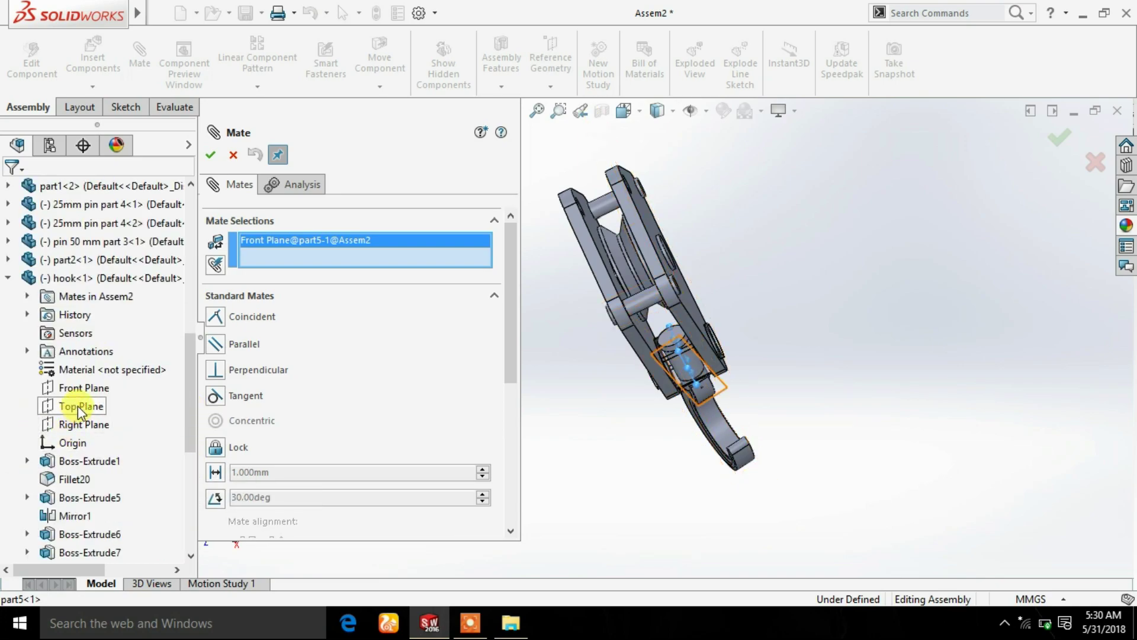
left_click(83, 389)
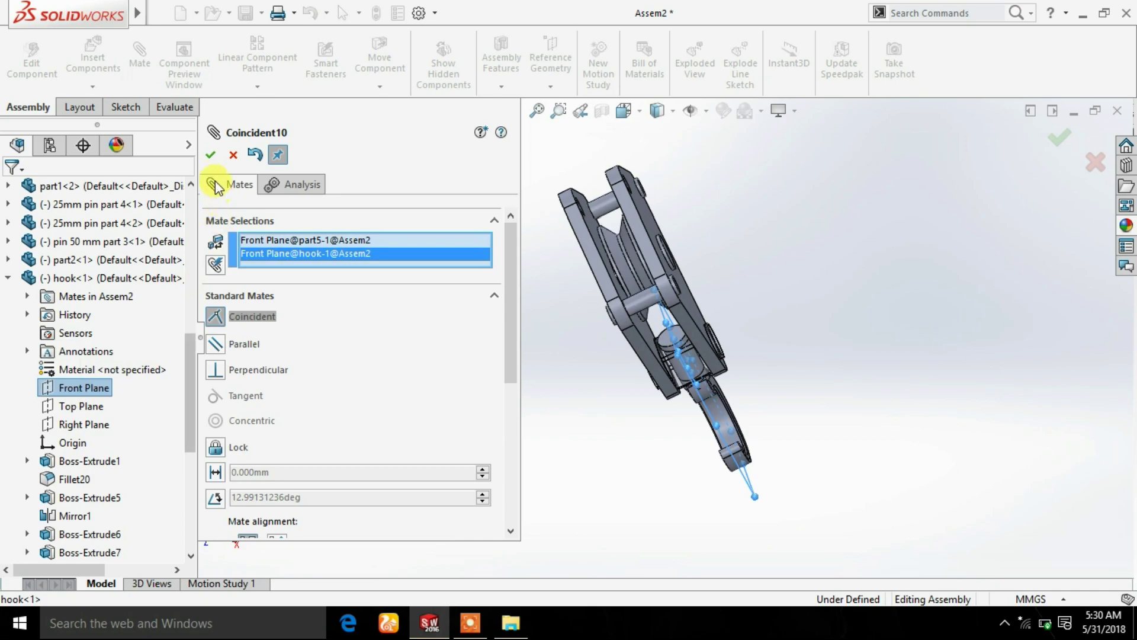
left_click(210, 155)
left_click(210, 155)
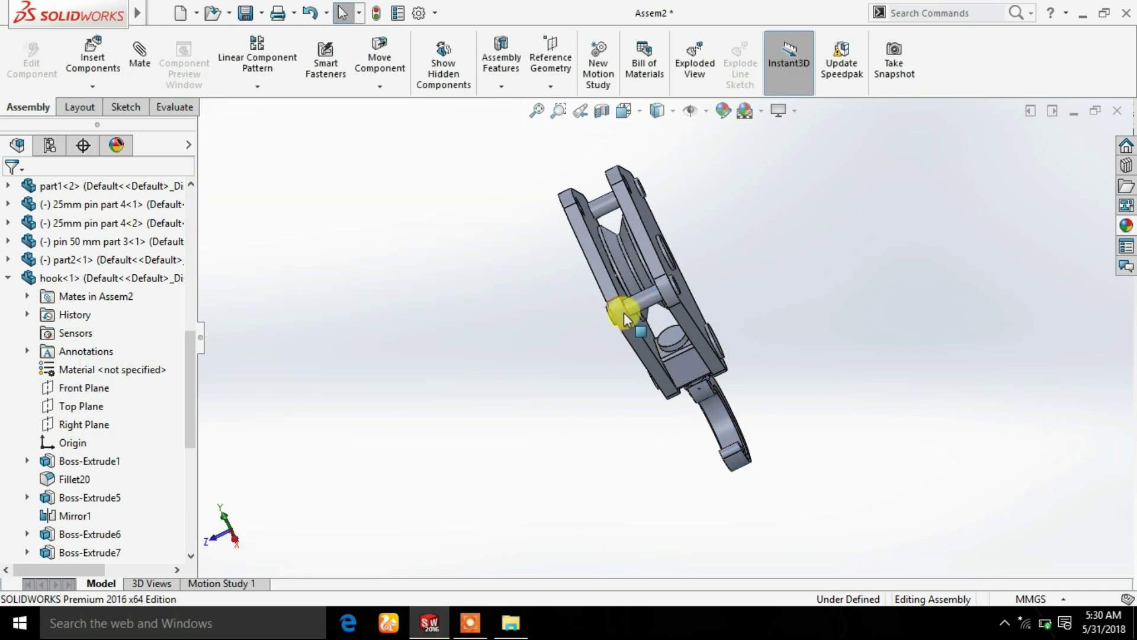
key("ctrl+1")
Measure part1's upper plate hole: 30 mm diameter, 188.496 mm perimeter
scroll(635, 190, "down", 3)
left_click(175, 106)
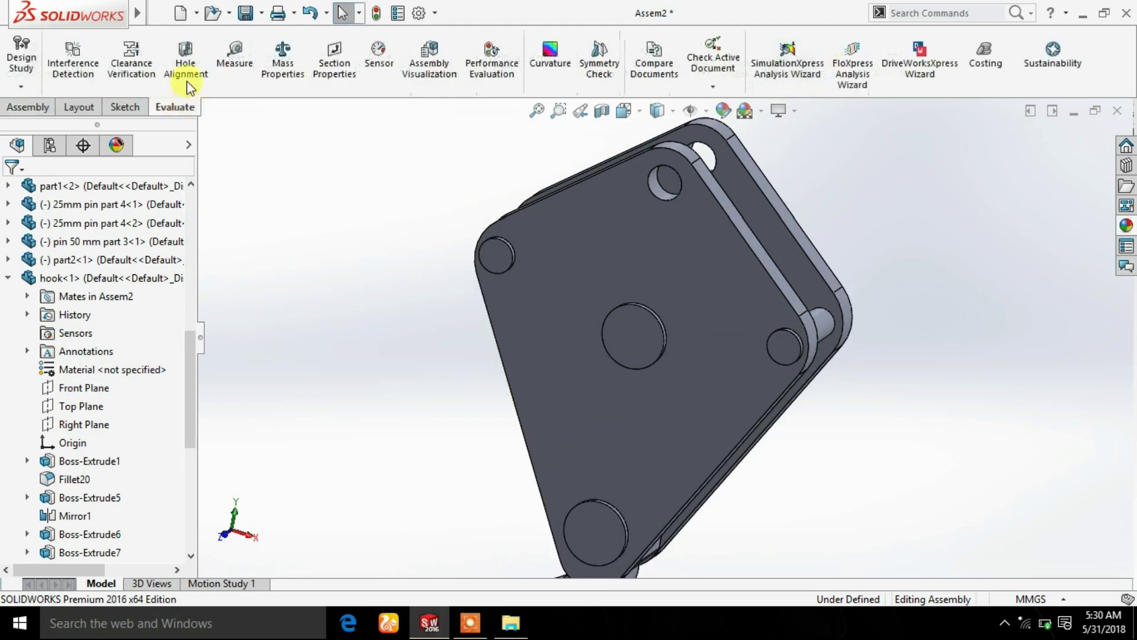
left_click(235, 60)
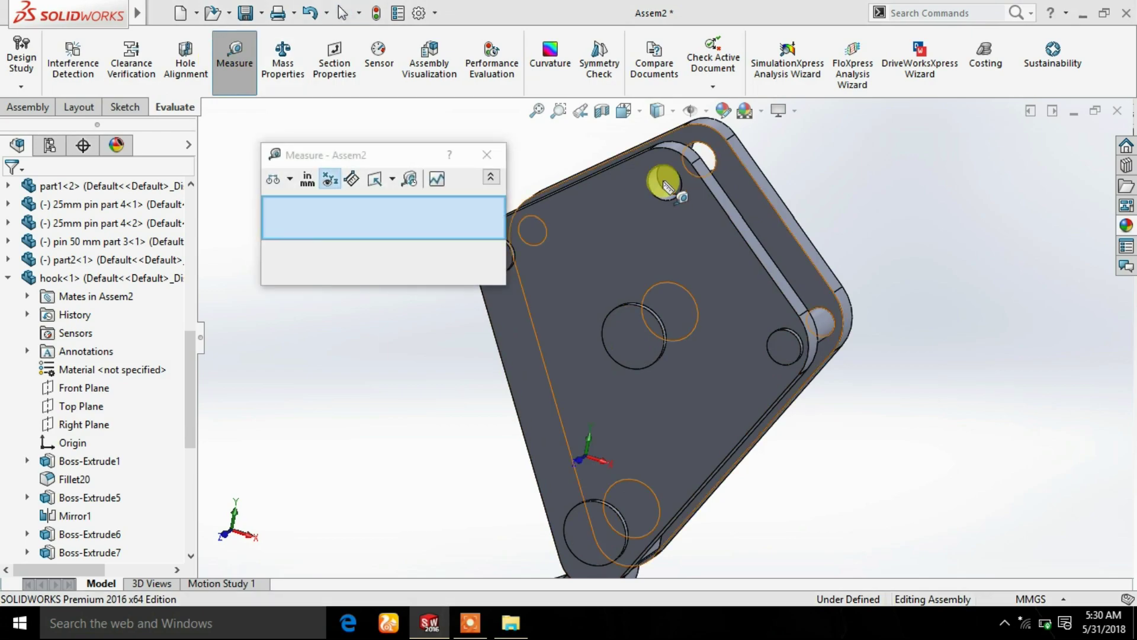
scroll(668, 188, "down", 5)
left_click(676, 200)
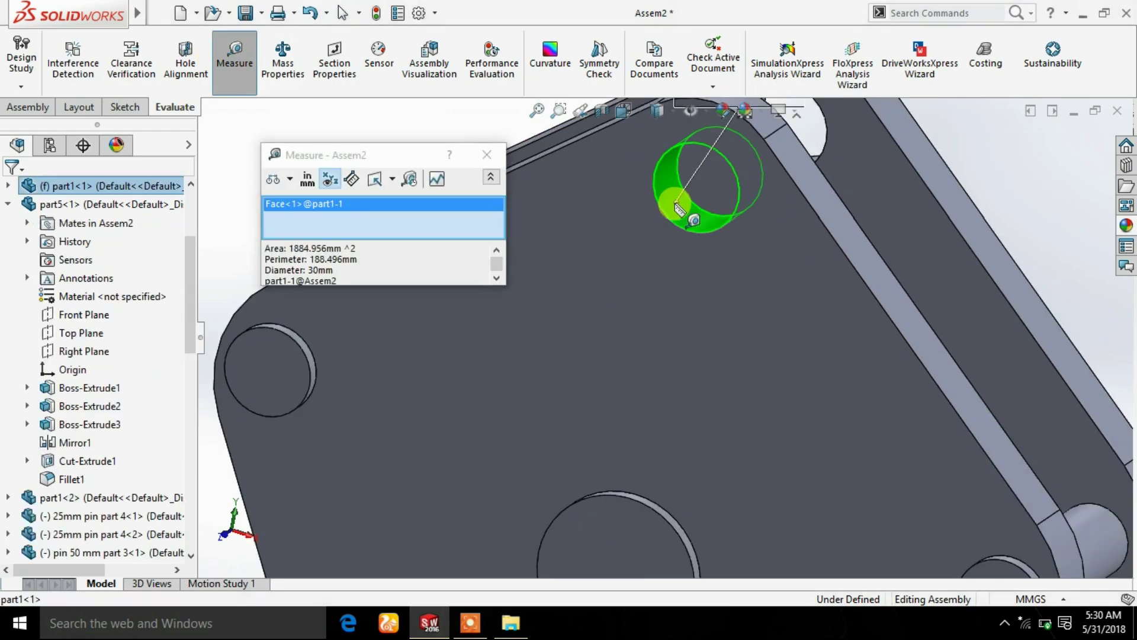
scroll(533, 196, "up", 3)
scroll(578, 240, "down", 3)
left_click(487, 154)
scroll(482, 165, "up", 2)
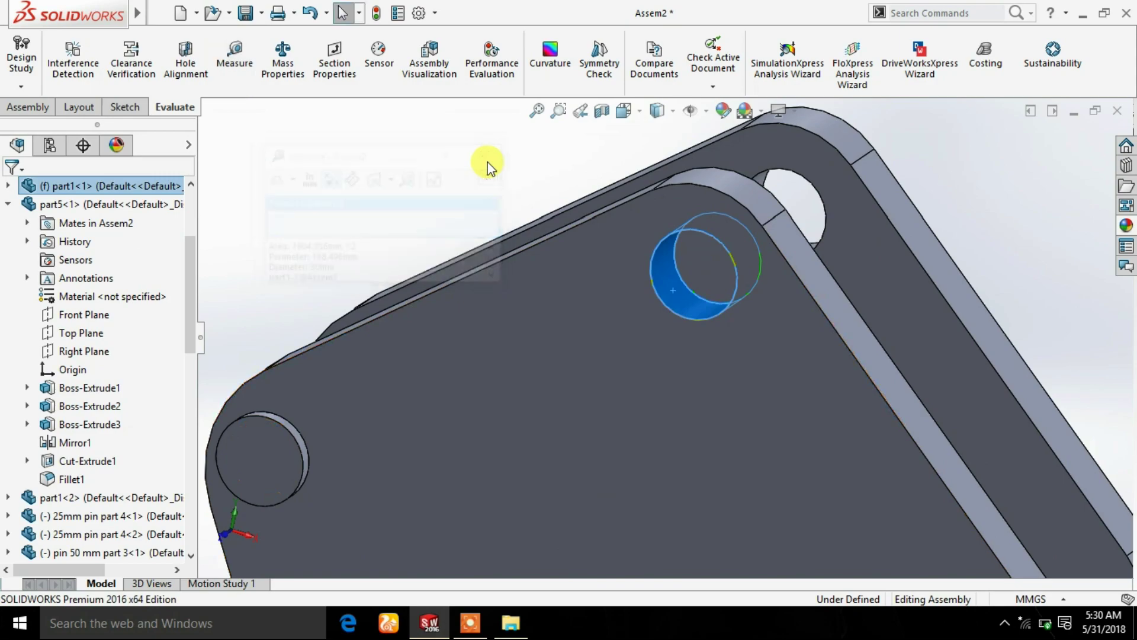
scroll(401, 203, "up", 4)
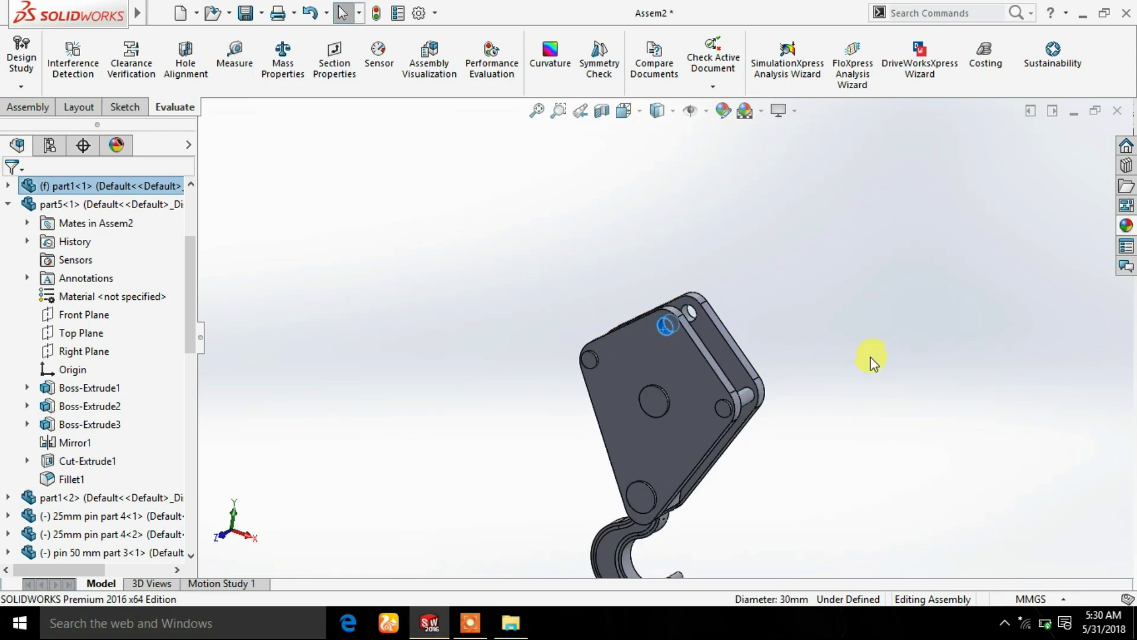
middle_click_drag(869, 356, 807, 399)
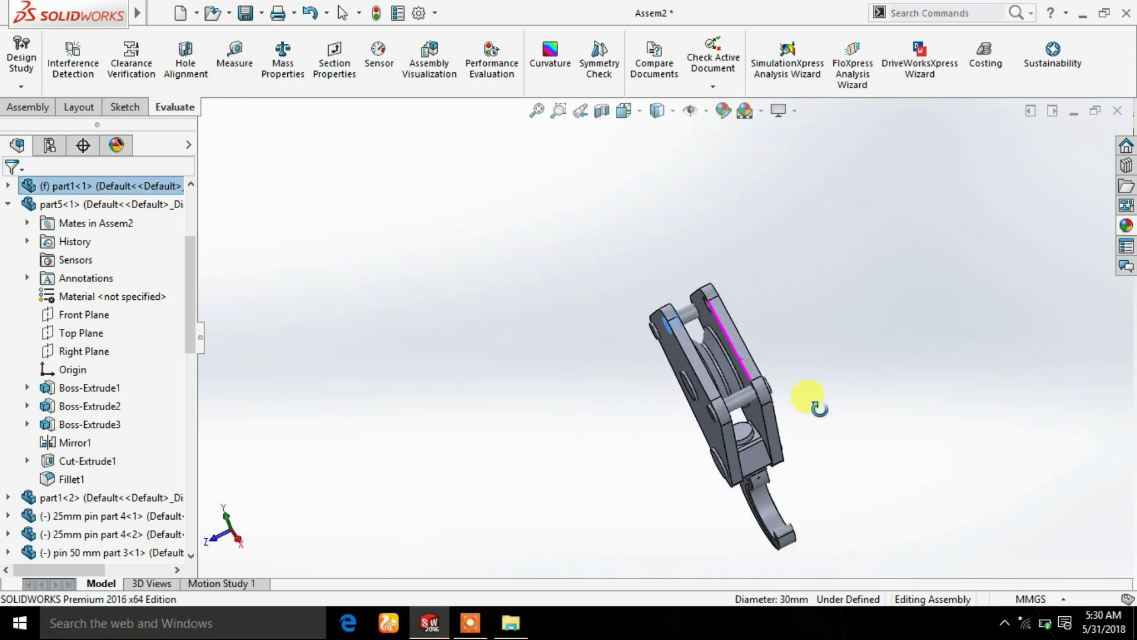
Insert the 25mm pin part 4 into the assembly
left_click(41, 110)
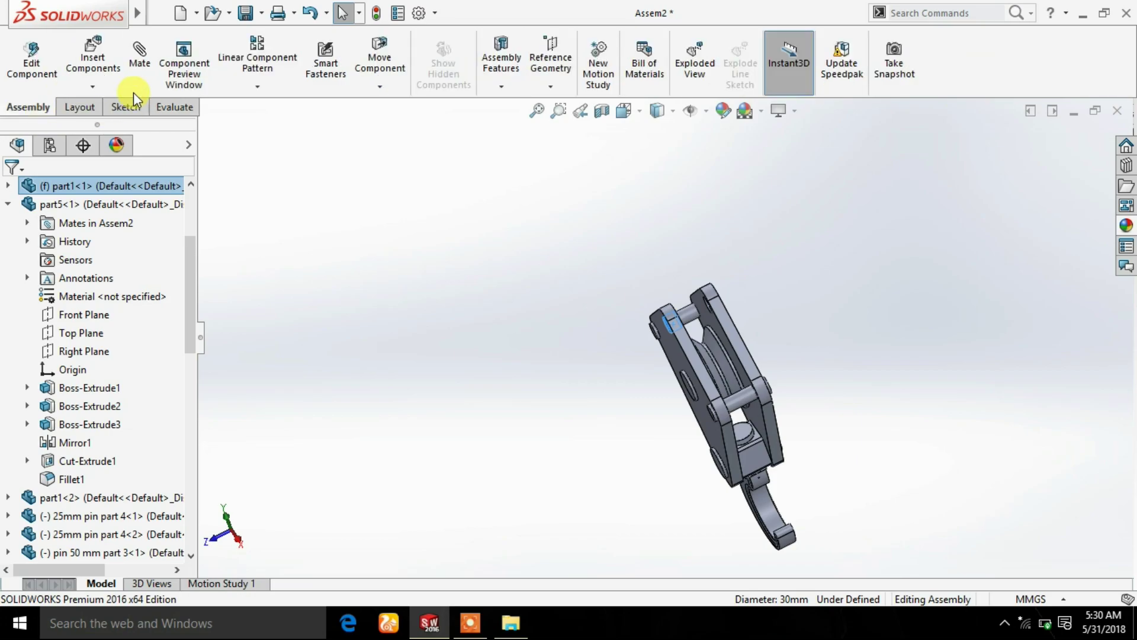
left_click(70, 70)
left_click(344, 407)
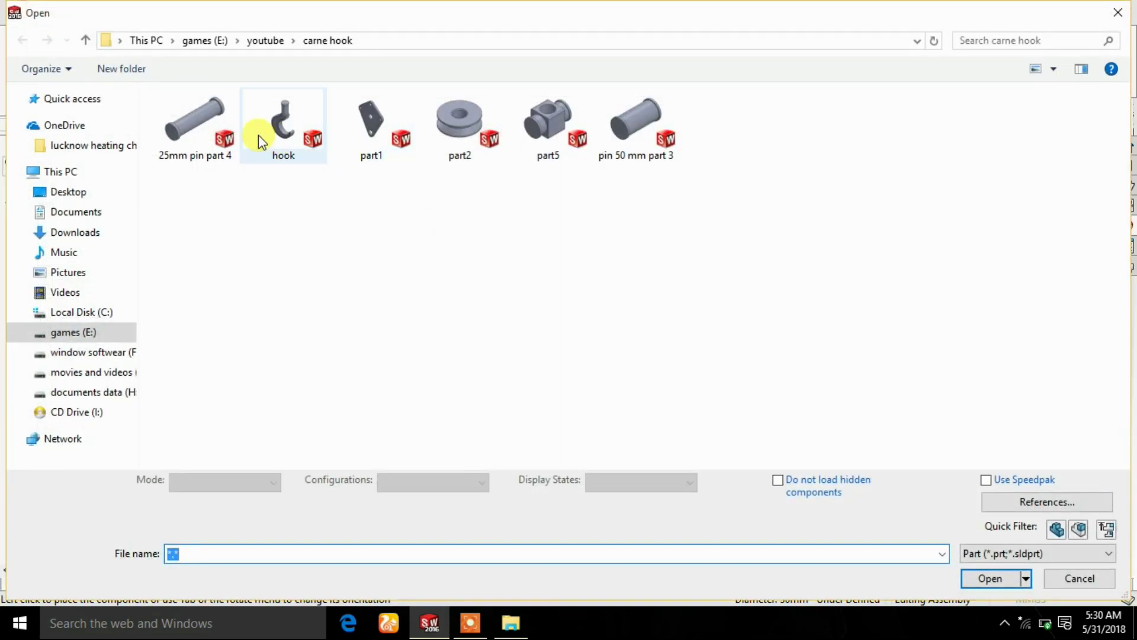
double_click(211, 137)
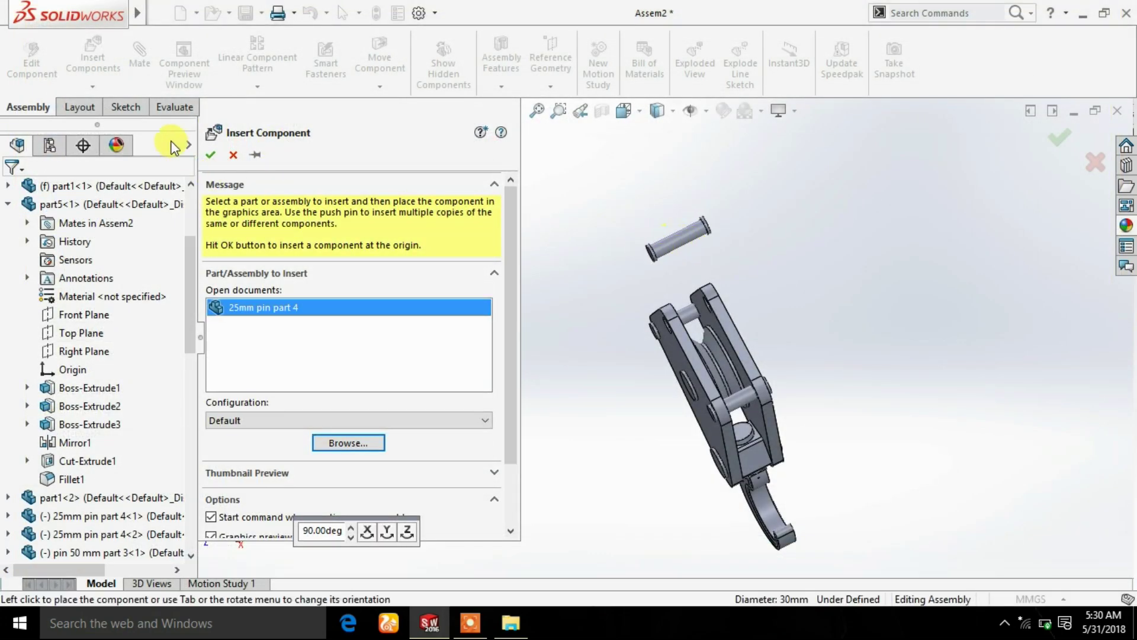
left_click(679, 239)
Make the pin's cylindrical face concentric with the side plate hole
left_click(143, 64)
scroll(667, 273, "down", 2)
left_click(679, 244)
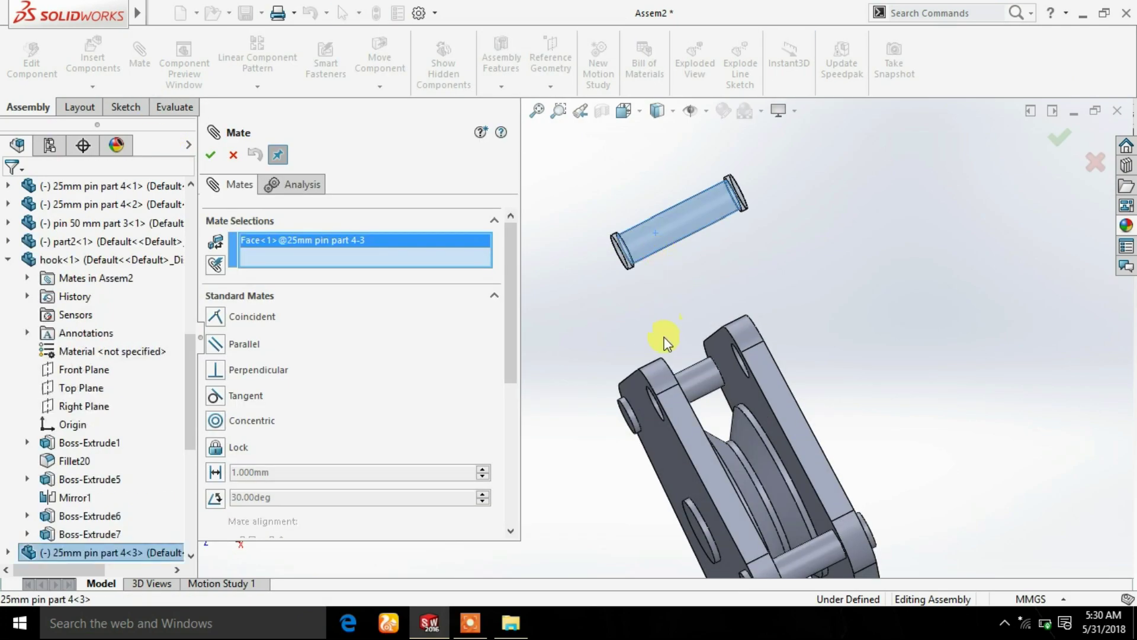
scroll(687, 392, "down", 5)
scroll(687, 392, "down", 3)
left_click(609, 429)
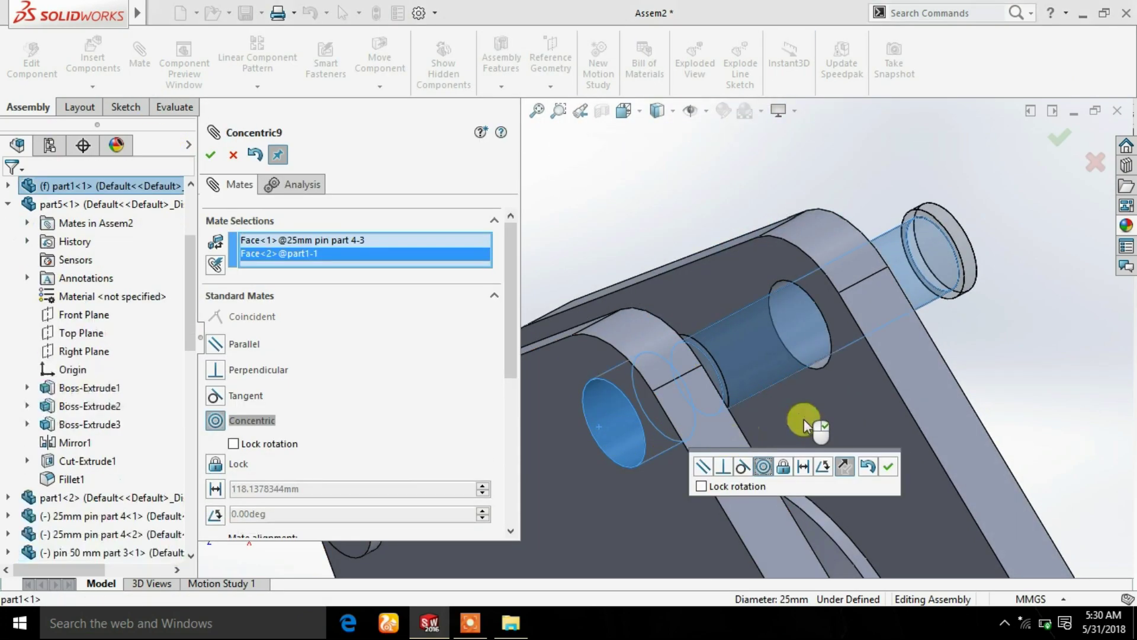
left_click(888, 466)
Make the pin head coincident with the outer plate face so it sits flush
scroll(903, 321, "down", 2)
scroll(846, 305, "down", 2)
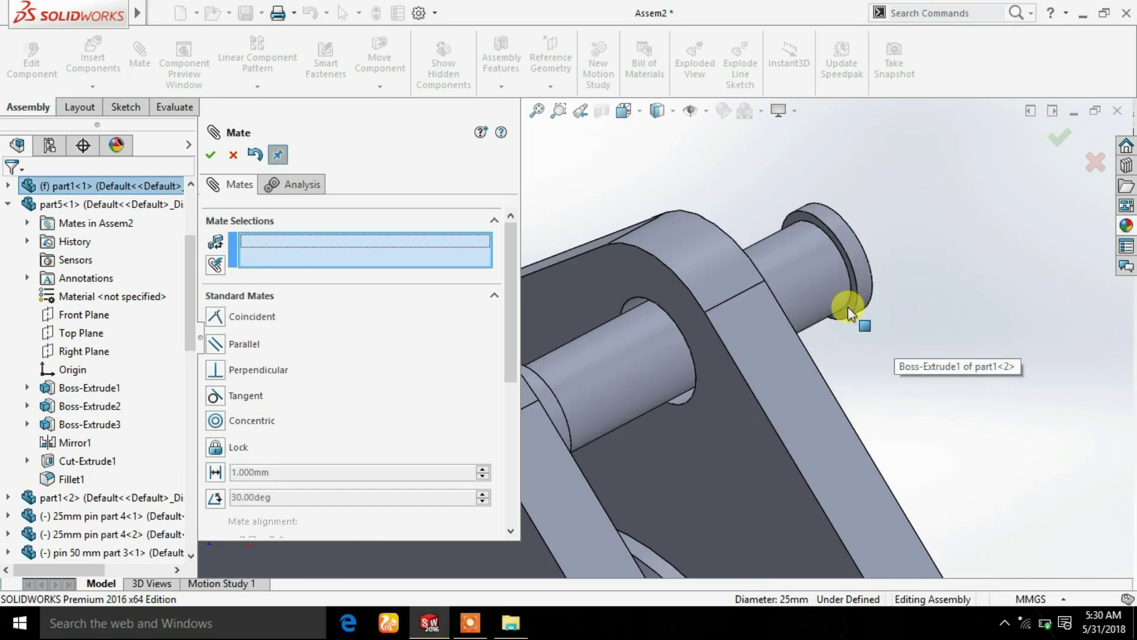
scroll(829, 317, "down", 2)
left_click(830, 316)
scroll(823, 379, "up", 3)
scroll(749, 450, "down", 3)
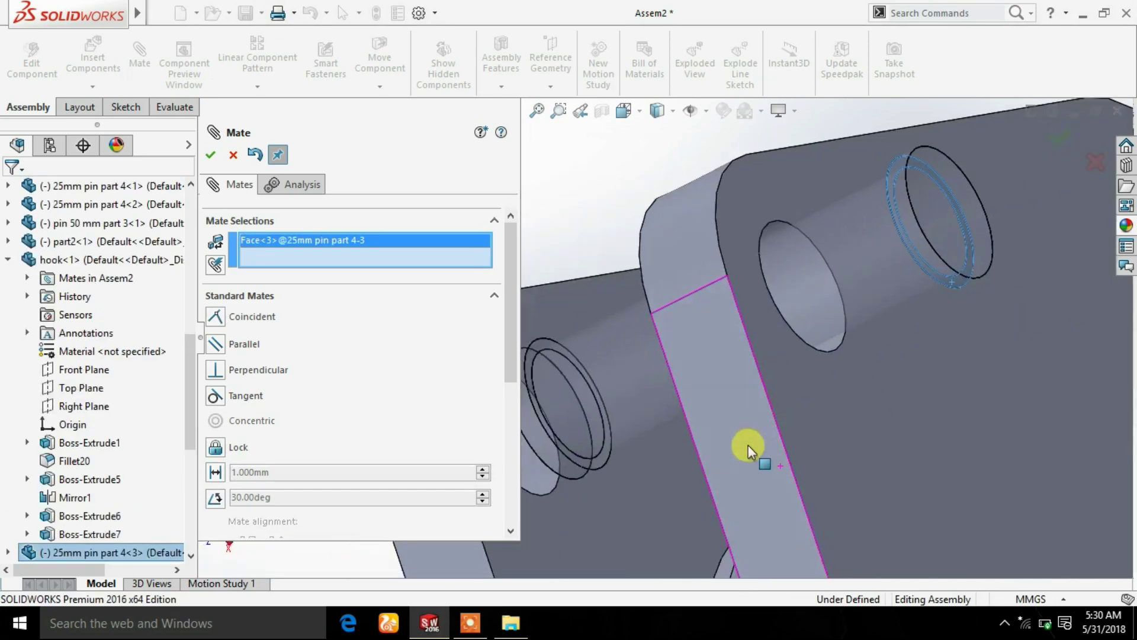
left_click(821, 411)
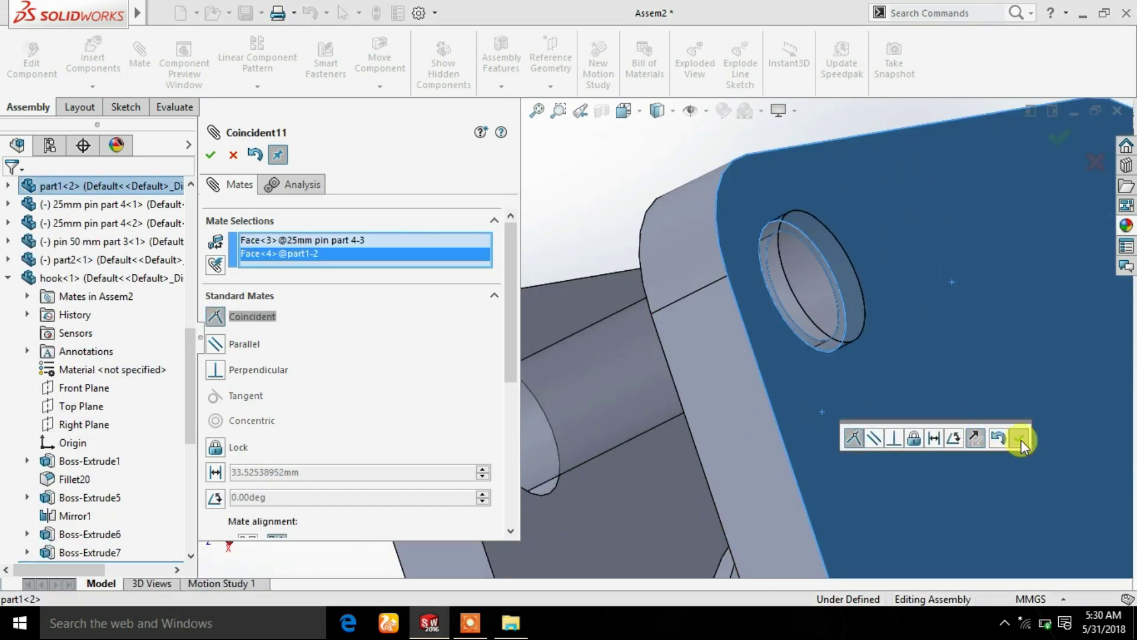
left_click(1021, 440)
scroll(947, 411, "up", 4)
left_click(209, 157)
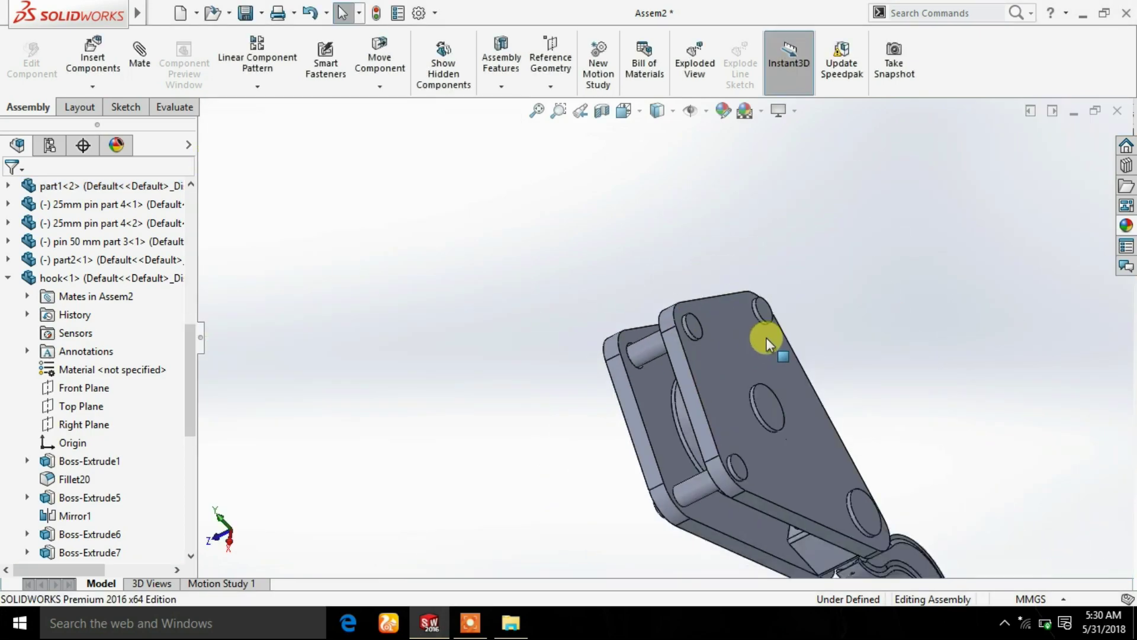
scroll(762, 355, "up", 3)
mouse_move(825, 275)
middle_mouse_down()
mouse_move(776, 409)
mouse_move(665, 464)
mouse_move(669, 452)
mouse_move(625, 455)
mouse_move(721, 466)
middle_mouse_up()
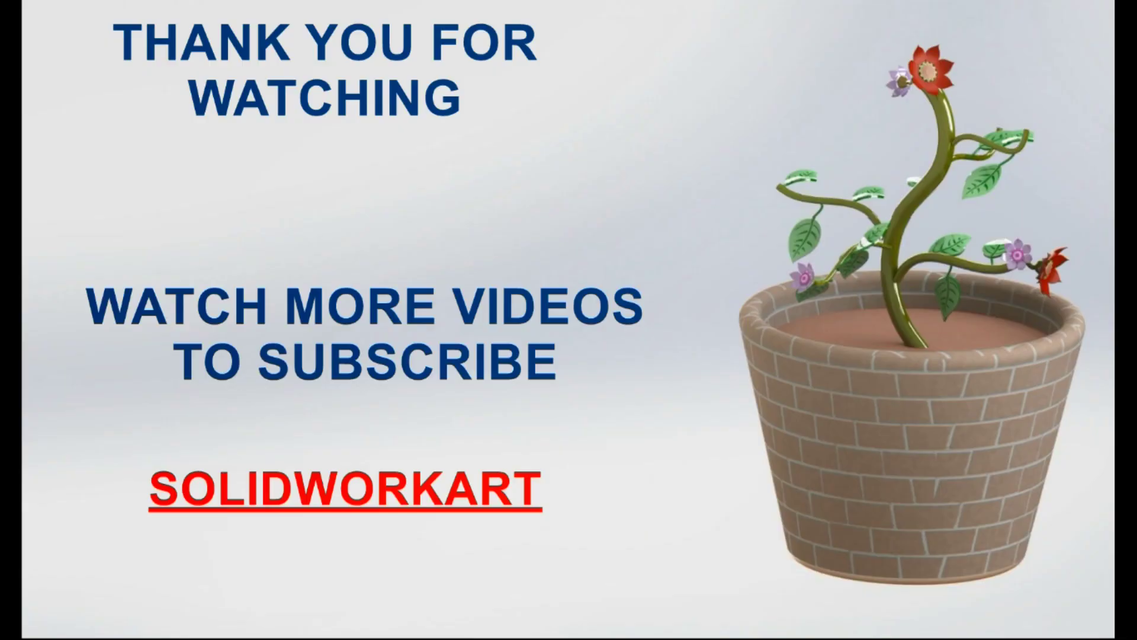